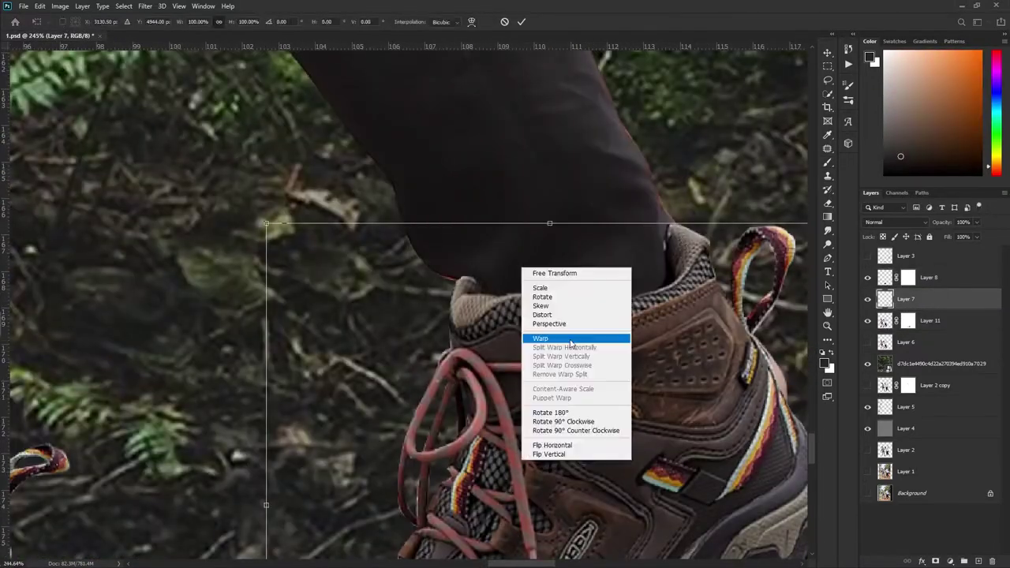
- Warp the boots onto the men's feet and duplicate the forest background layer
left_click(570, 340)
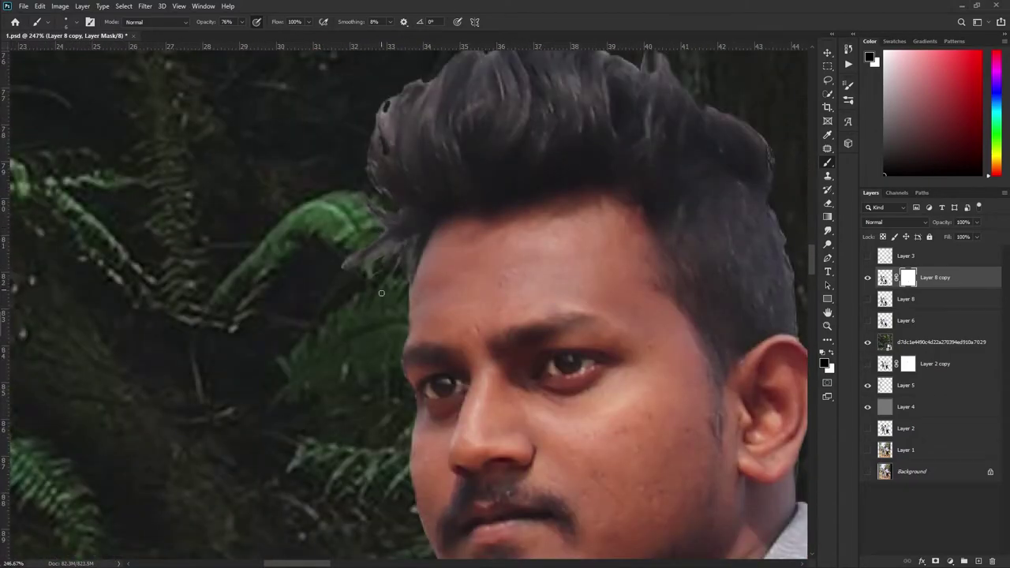
scroll(384, 213, "up", 3)
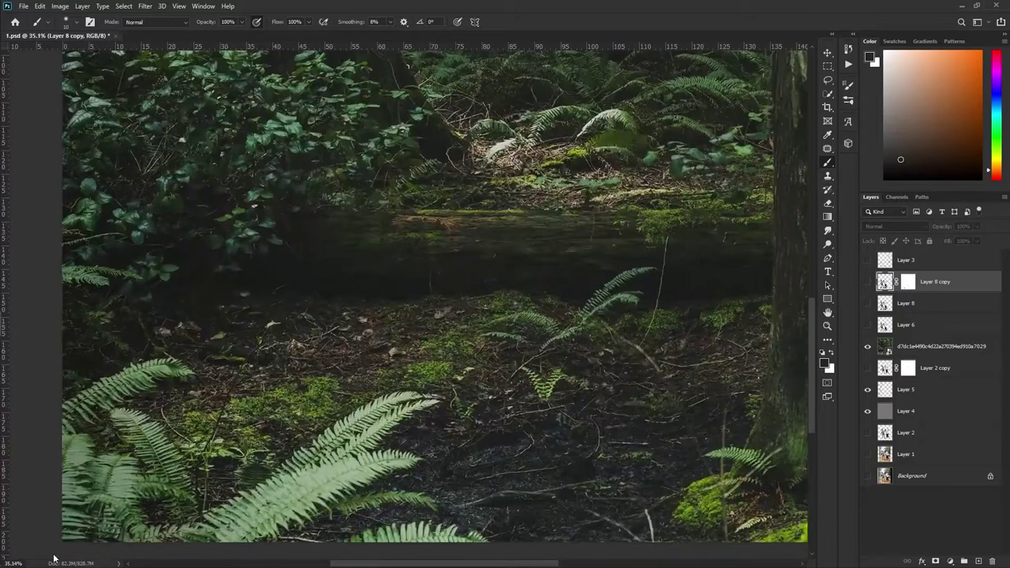
key("ctrl+j")
- Trace the large foreground fern with the Pen tool and copy it to its own layer
scroll(254, 490, "down", 1)
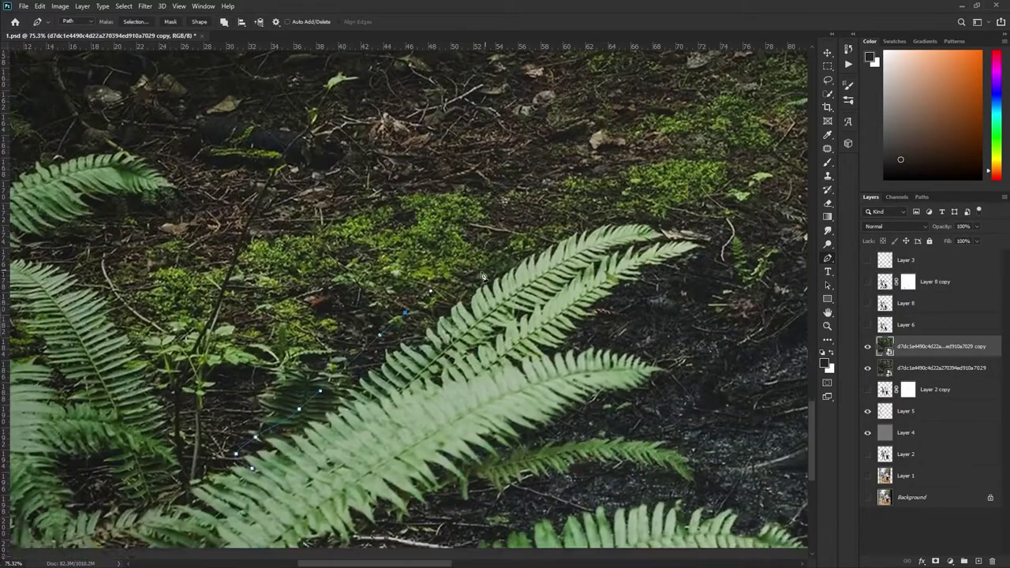
left_click(264, 429)
left_click(281, 414)
left_click(373, 362)
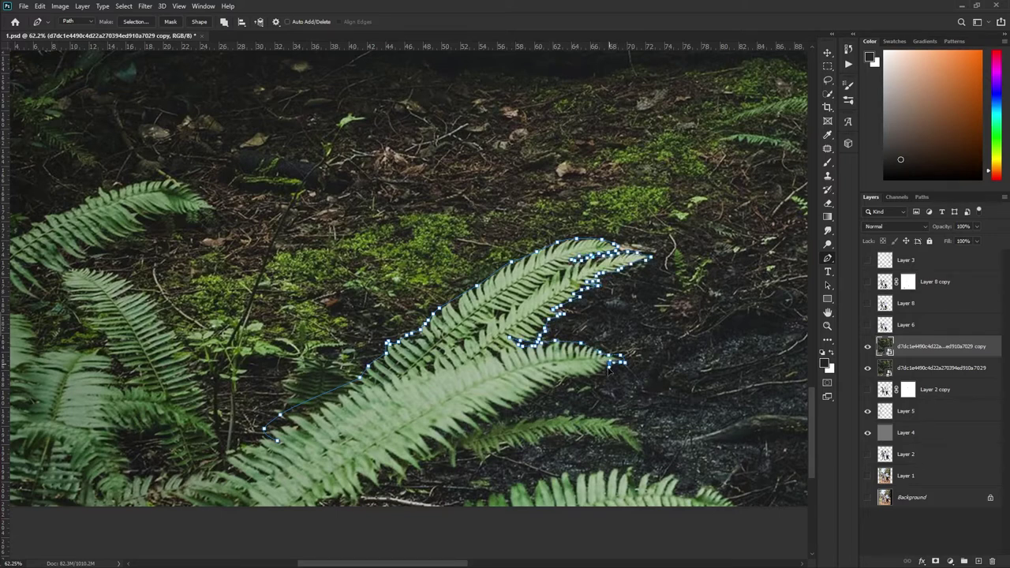
scroll(497, 427, "down", 1)
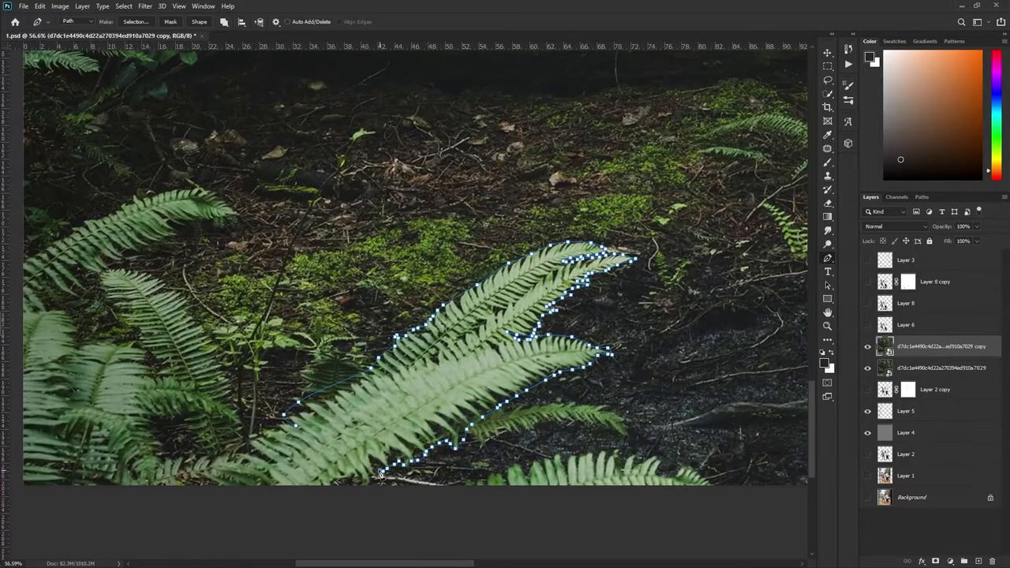
scroll(268, 434, "down", 3)
key("ctrl+Return")
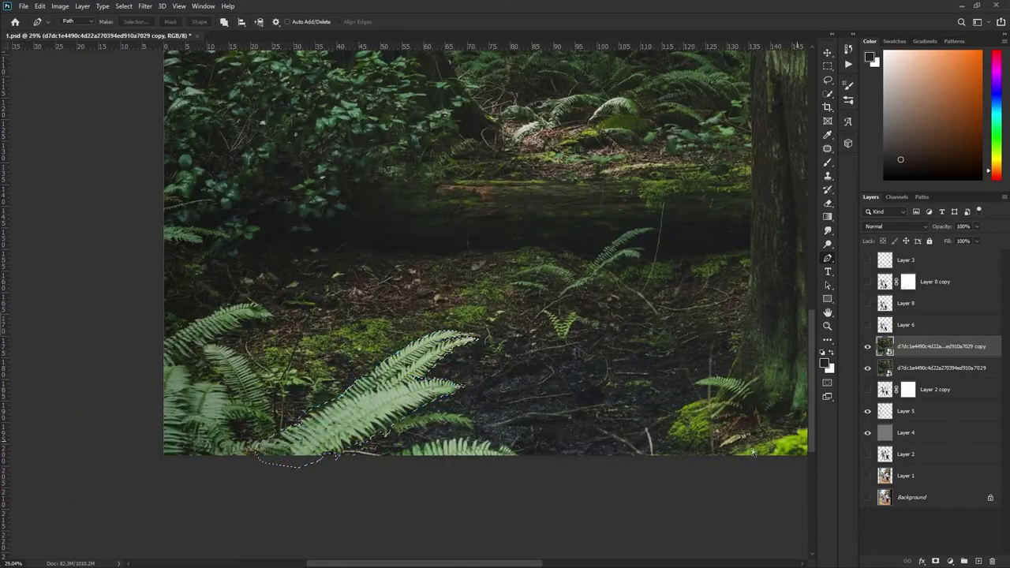
key("ctrl+j")
- Show the two men's layer and fit the whole image in view
left_click(868, 304)
key("ctrl+0")
scroll(355, 457, "up", 4)
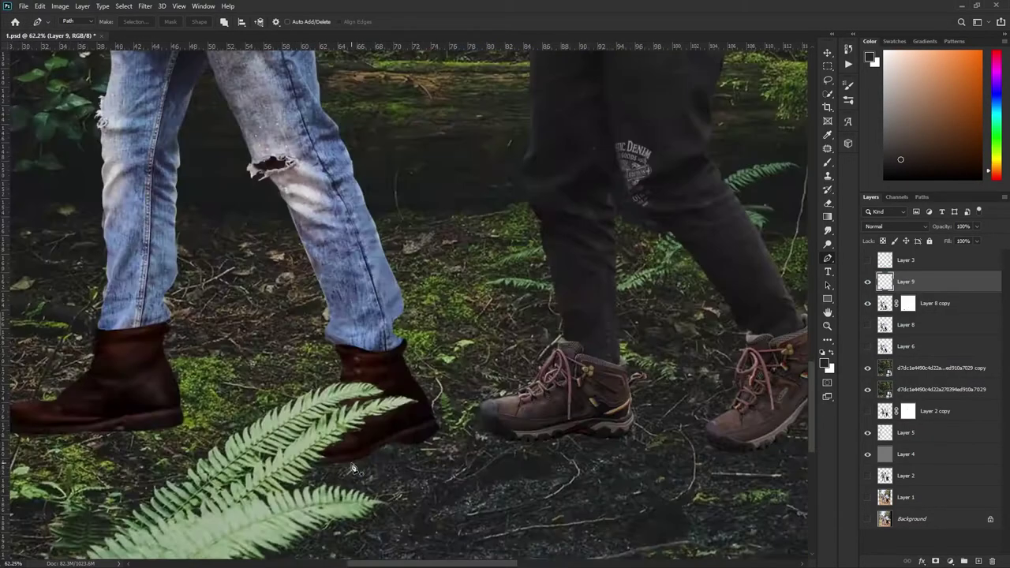
scroll(355, 458, "down", 1)
key("ctrl+0")
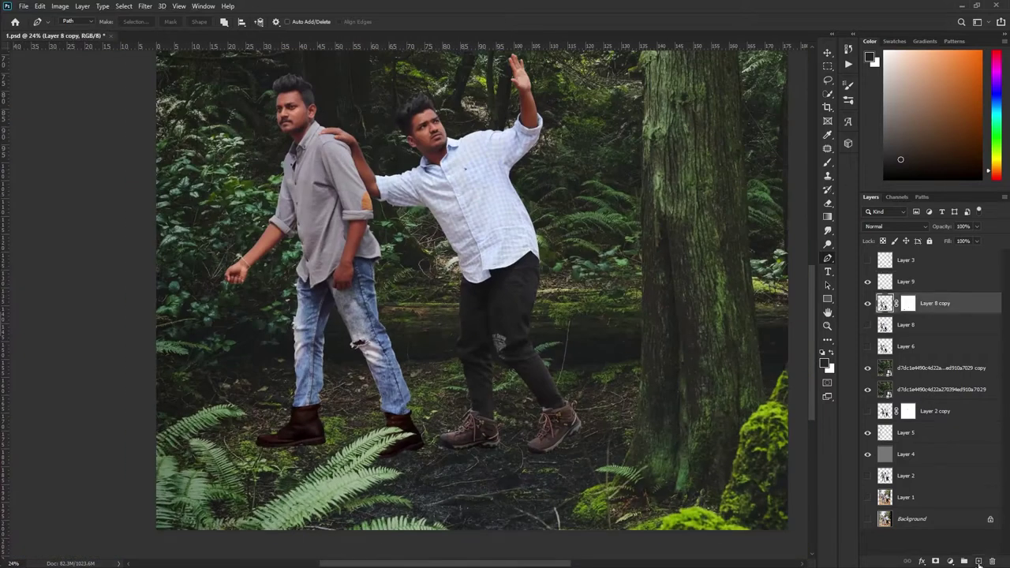
- Patch skin blemishes on the men's faces and arm with the Patch tool
scroll(450, 181, "up", 5)
left_click(828, 149)
scroll(399, 271, "up", 1)
scroll(331, 190, "up", 1)
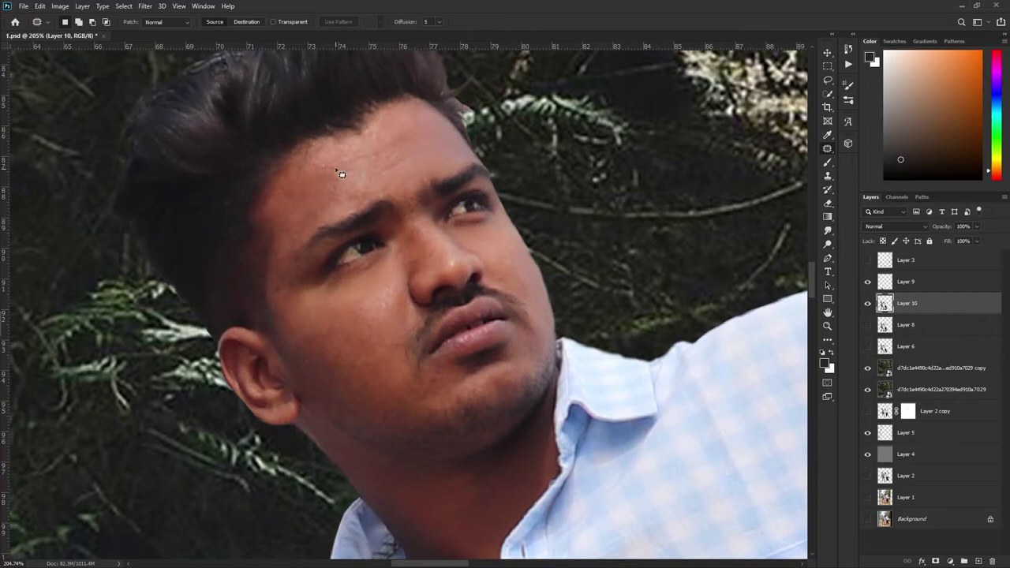
scroll(461, 260, "right", 2)
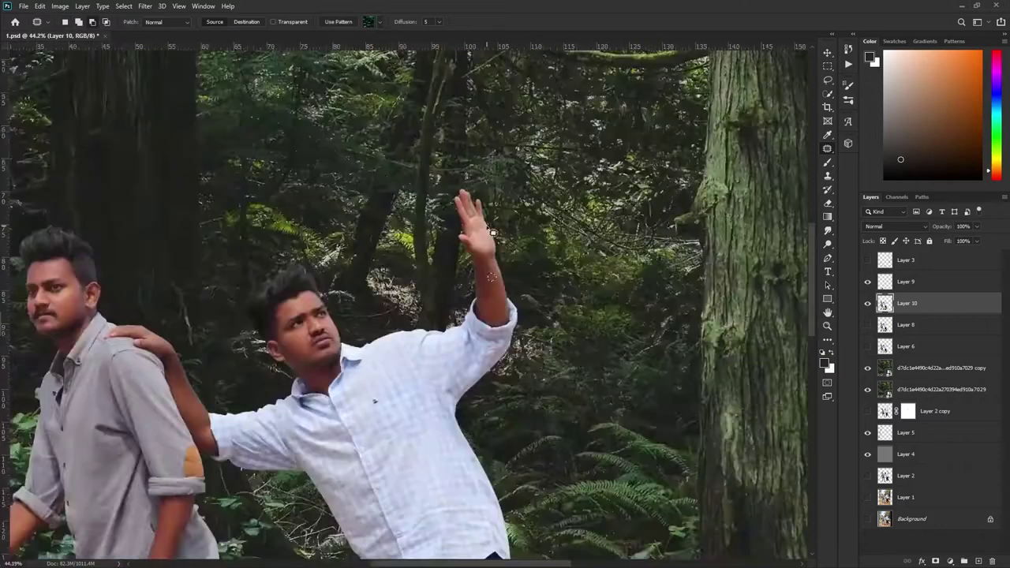
scroll(433, 244, "up", 2)
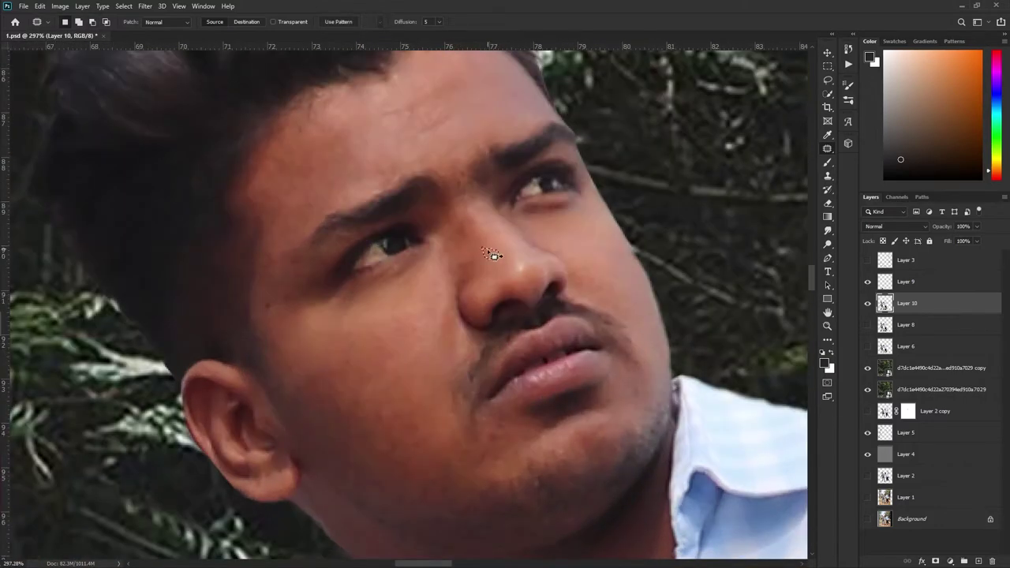
scroll(455, 237, "down", 3)
scroll(444, 187, "down", 2)
scroll(316, 430, "up", 3)
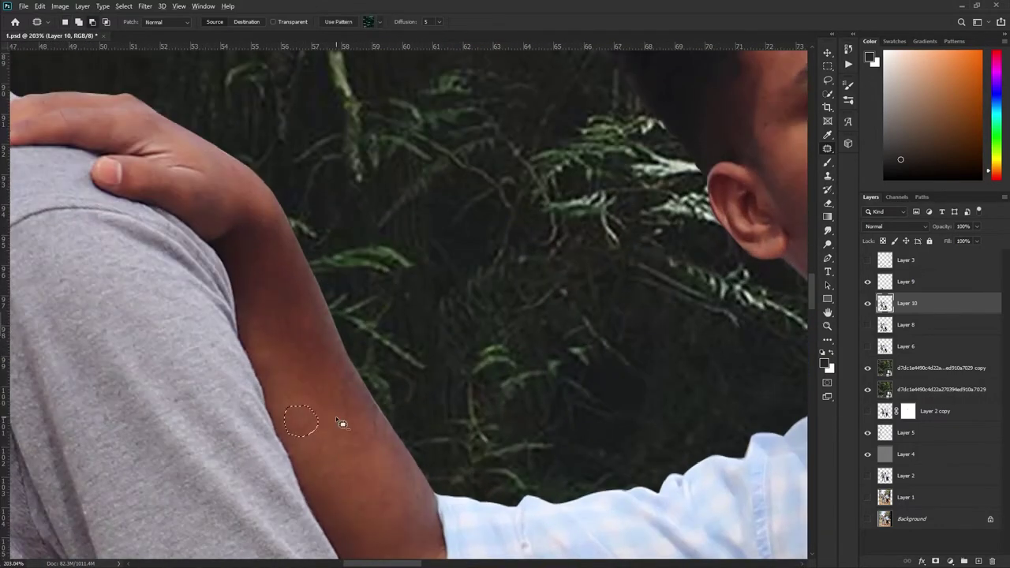
scroll(331, 294, "down", 2)
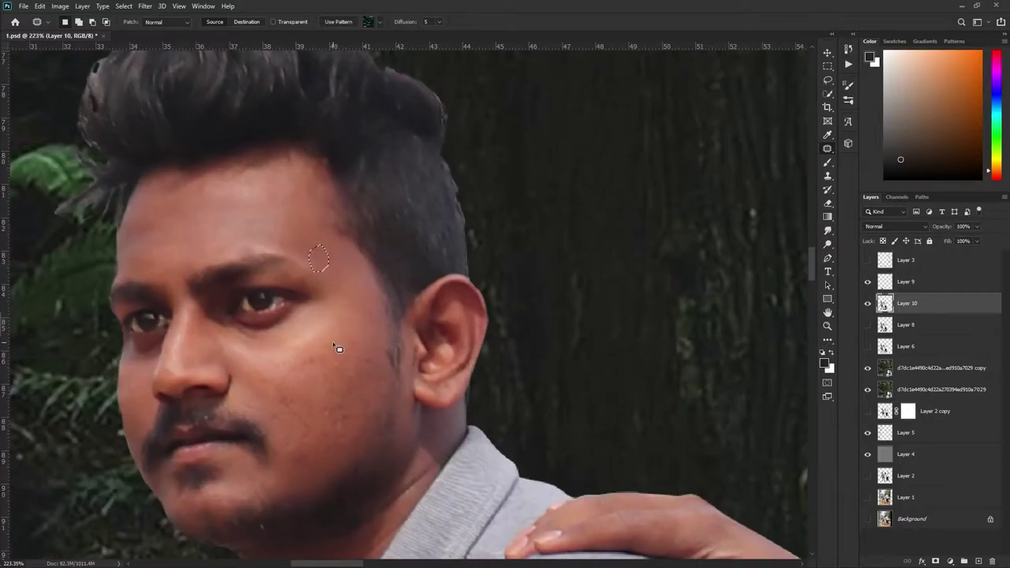
scroll(360, 392, "down", 3)
scroll(351, 381, "up", 3)
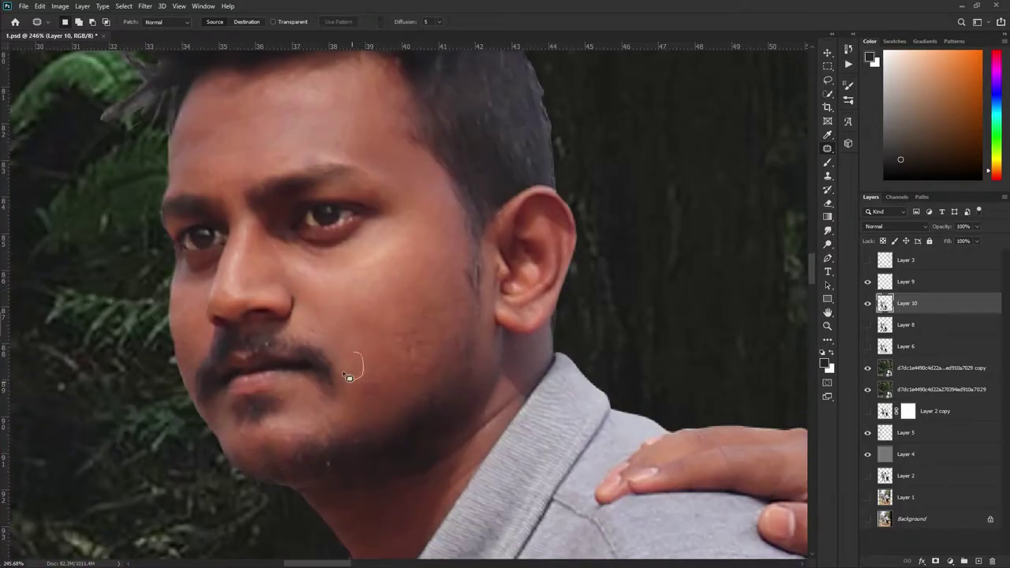
scroll(369, 387, "down", 5)
scroll(369, 387, "down", 5)
left_click(939, 368)
- Add a Curves adjustment pulled down to darken the forest
left_click(949, 561)
left_click(945, 425)
left_click_drag(516, 451, 517, 463)
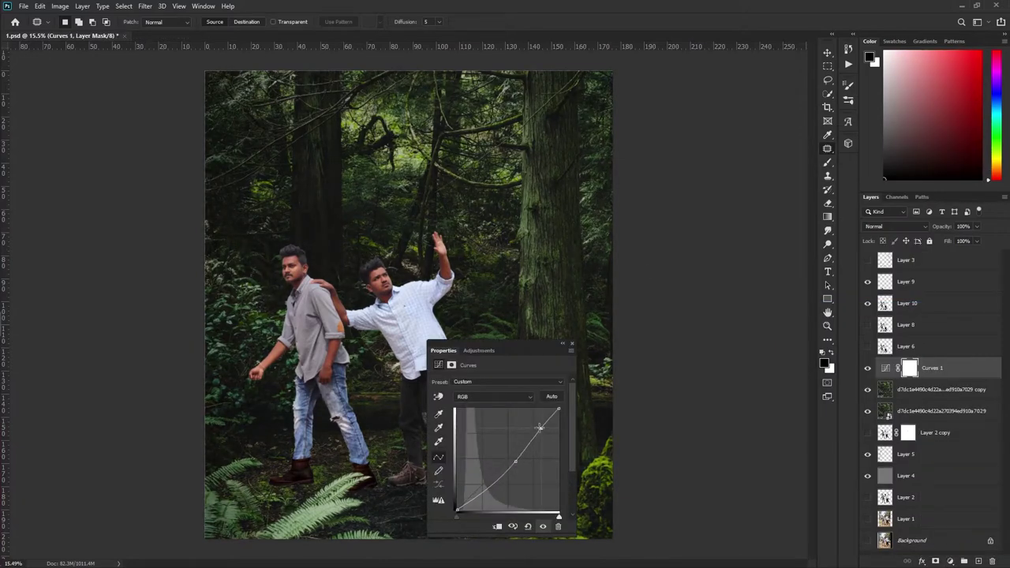
left_click(868, 368)
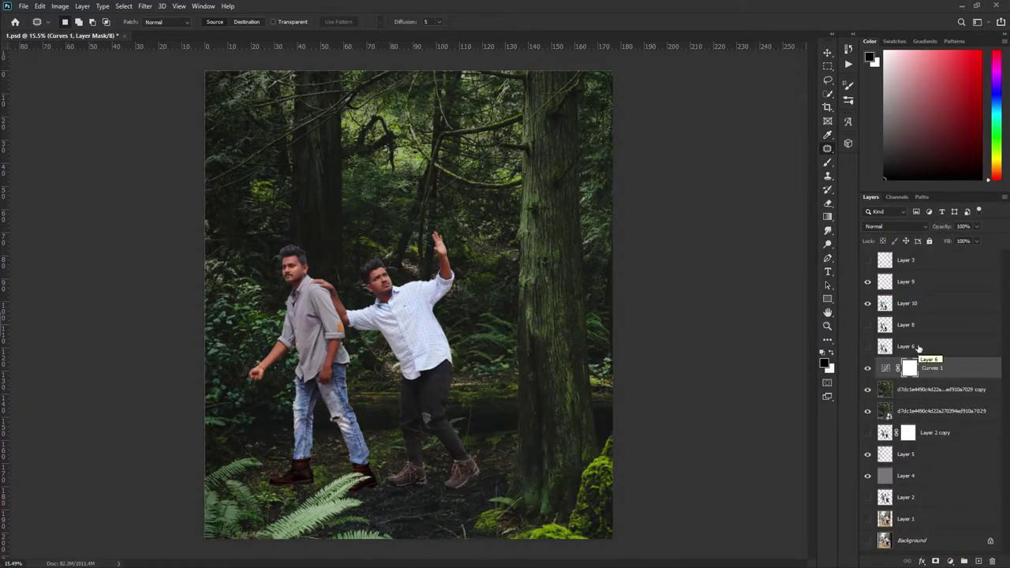
- Group the older layers into Group 1 and Group 2
scroll(514, 327, "up", 2)
key("ctrl+g")
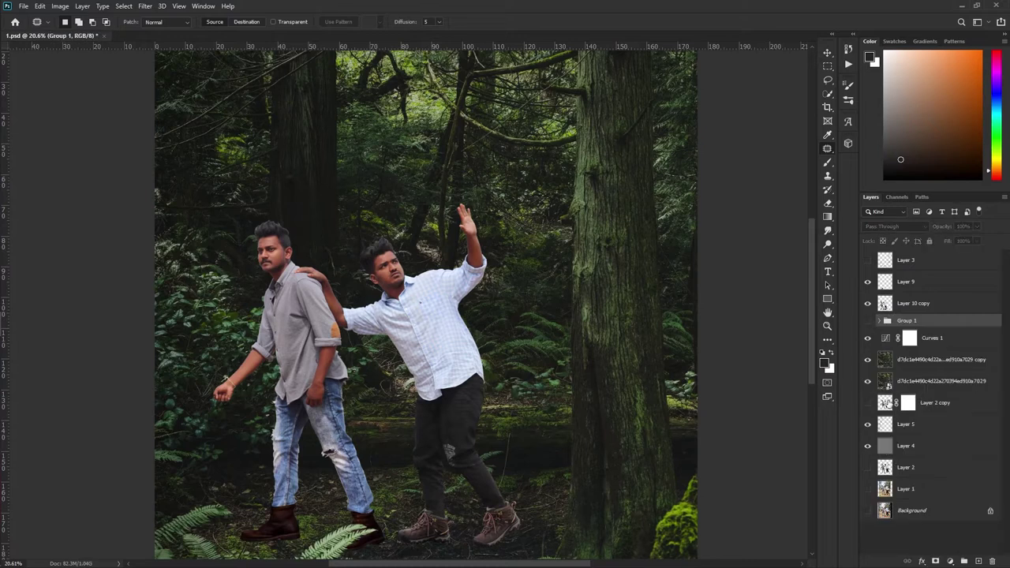
left_click(891, 403)
left_click(891, 490, "shift")
key("ctrl+g")
- Load the men's selection and open Camera Raw on their layer, editing the tint
left_click(885, 303, "ctrl")
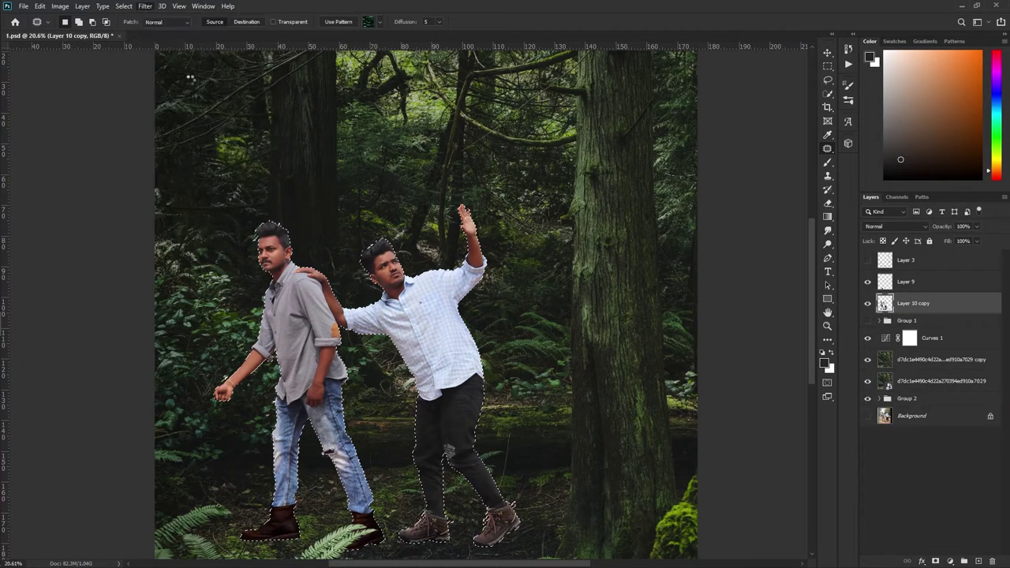
key("ctrl+shift+a")
left_click(624, 221)
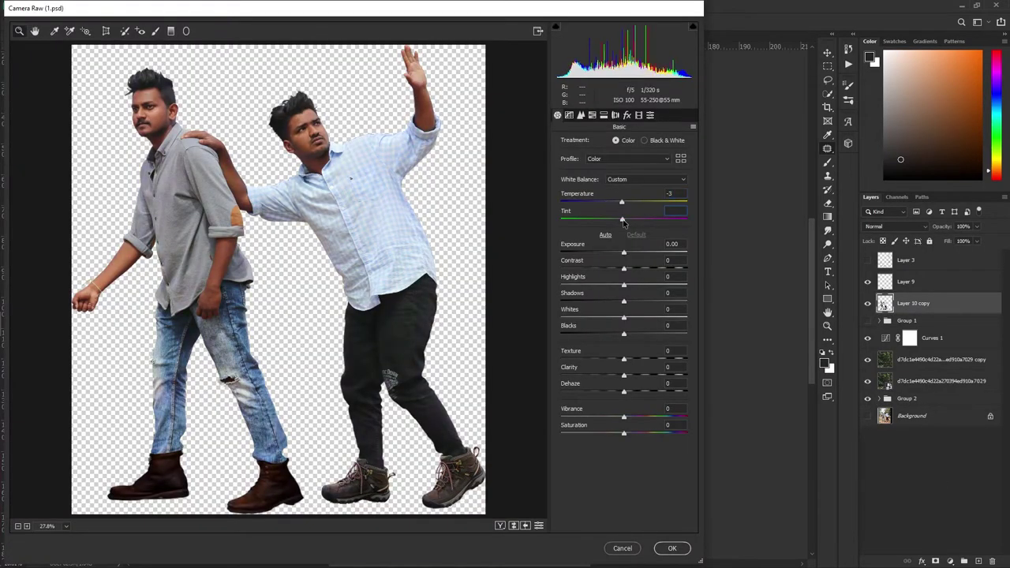
- In Camera Raw, lower highlights and contrast, lift shadows, and reduce Orange hue and saturation
mouse_move(624, 267)
left_mouse_down()
mouse_move(581, 284)
mouse_move(649, 302)
left_mouse_up()
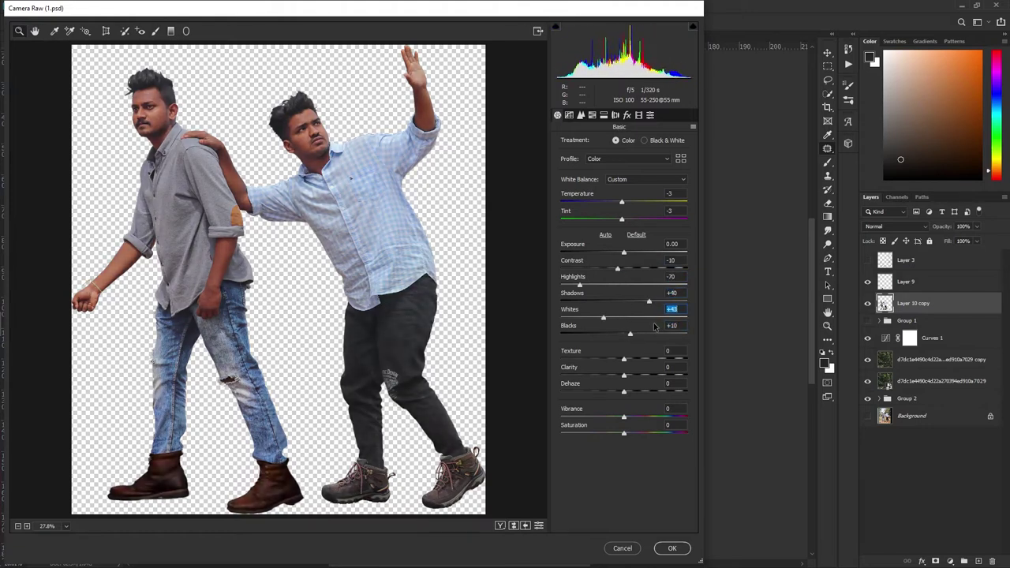
left_click(581, 114)
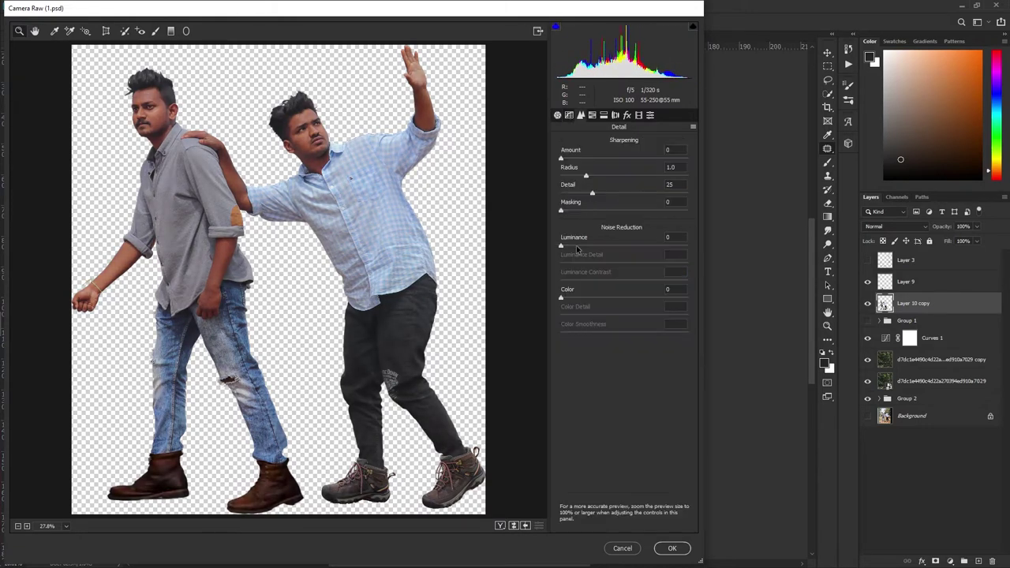
left_click_drag(655, 195, 607, 207)
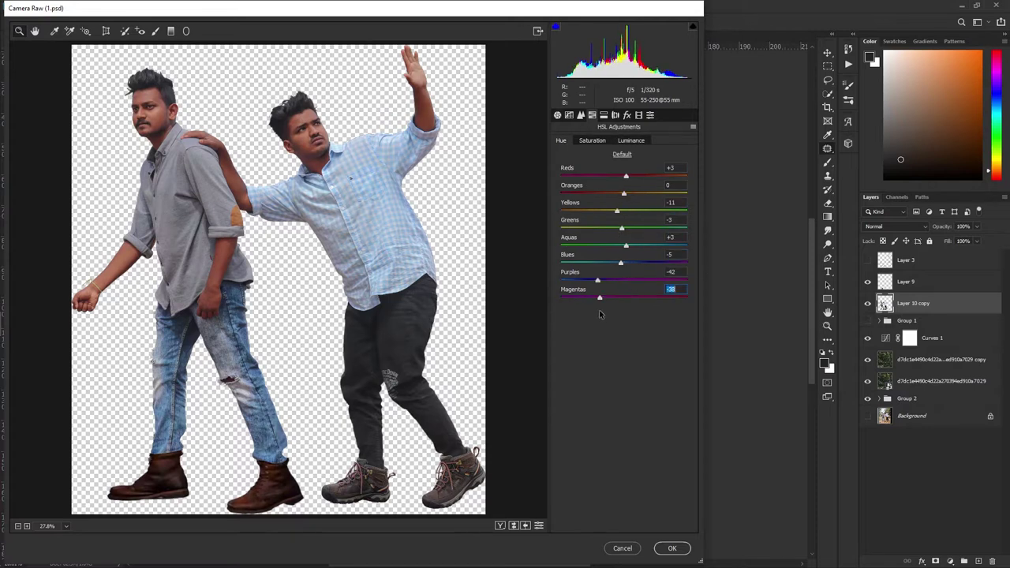
left_click(592, 141)
left_click(600, 194)
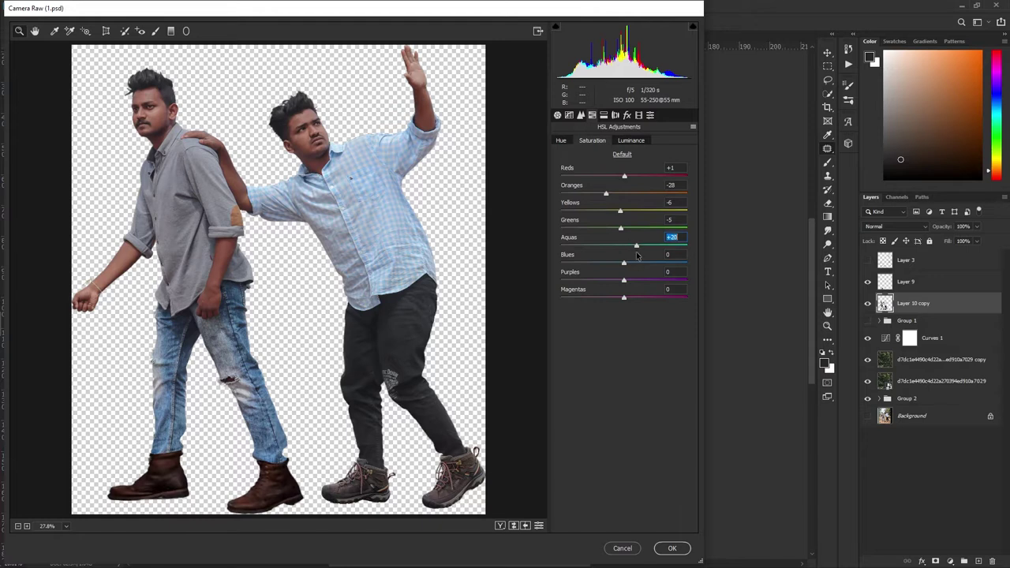
left_click(638, 115)
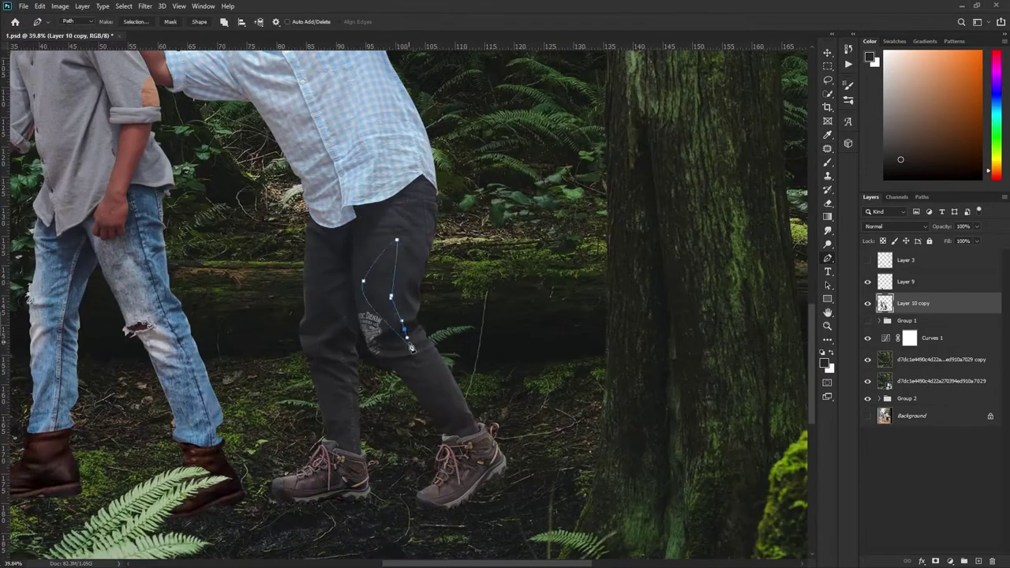
- Paint the Brightness/Contrast mask over the trousers and set the brush to white at 46% opacity
mouse_move(393, 216)
left_mouse_down()
mouse_move(318, 318)
mouse_move(364, 273)
mouse_move(439, 450)
mouse_move(360, 454)
left_mouse_up()
scroll(361, 454, "up", 3)
key("x")
key("4")
key("6")
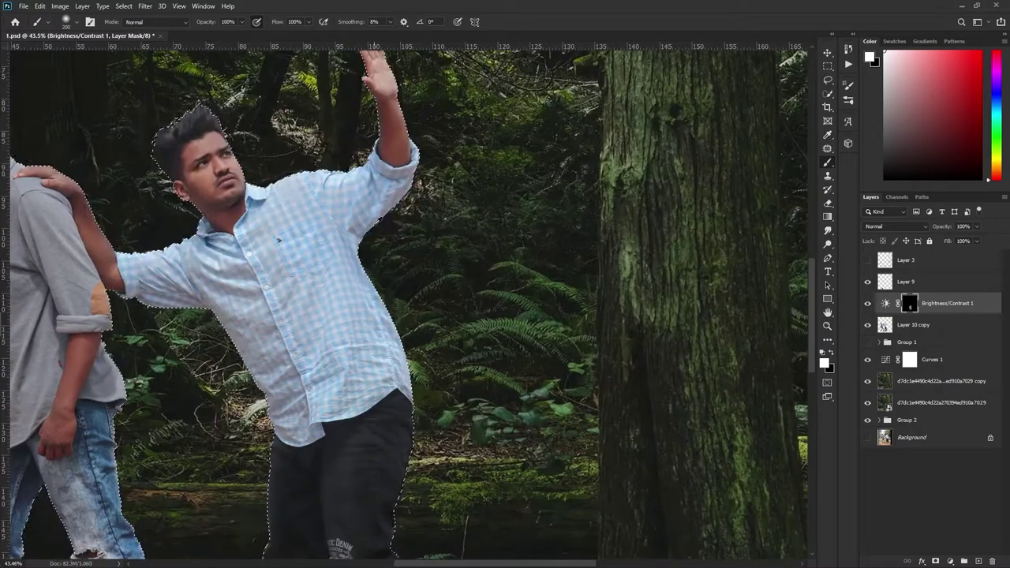
scroll(371, 197, "up", 5)
- On a new layer, brush sampled skin tone at 6% onto the raised hand, then merge into Layer 11
key("ctrl+shift+alt+n")
left_click(387, 300, "alt")
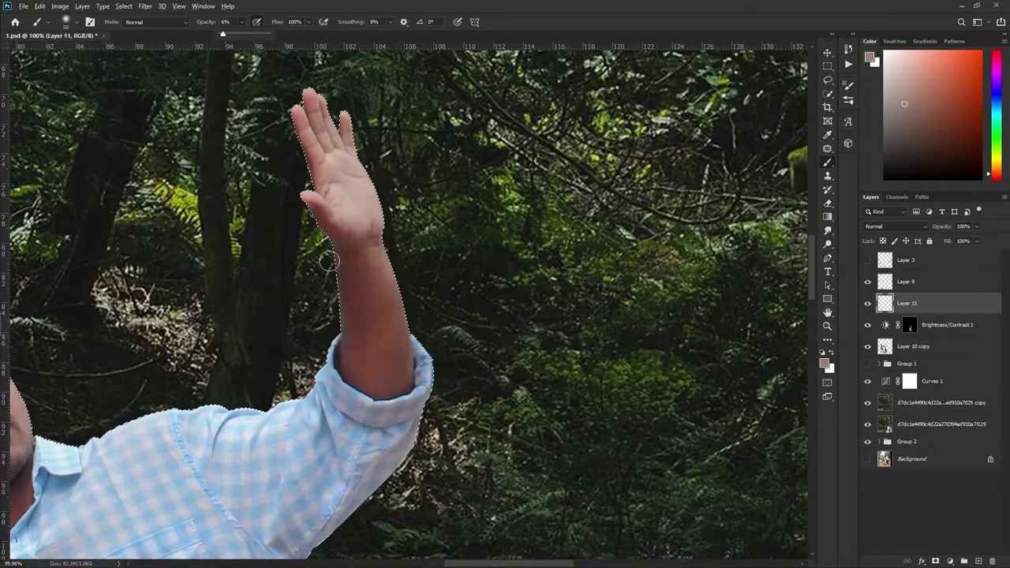
key("6")
left_click(317, 233, "alt")
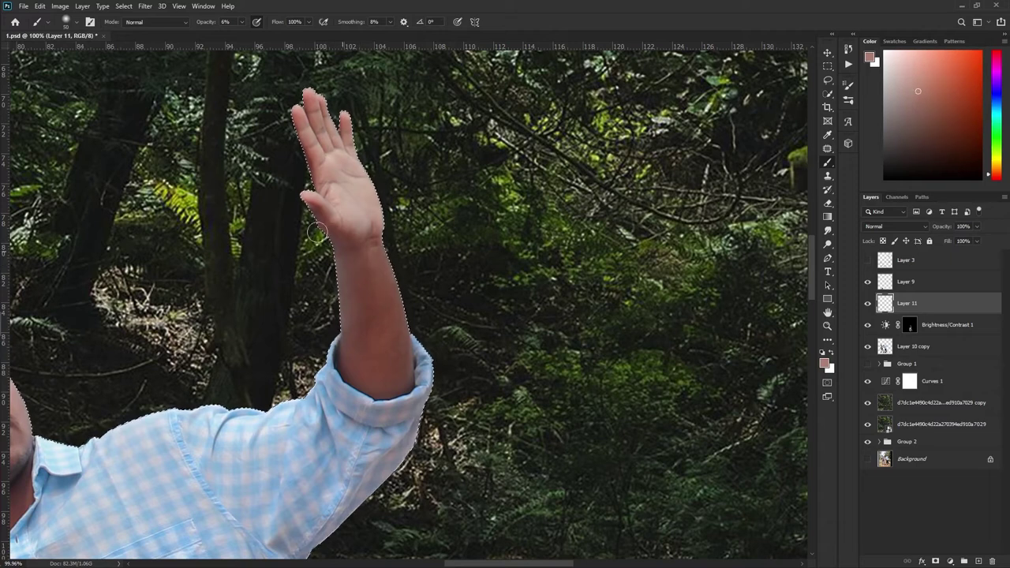
scroll(356, 198, "down", 3)
scroll(474, 253, "down", 2)
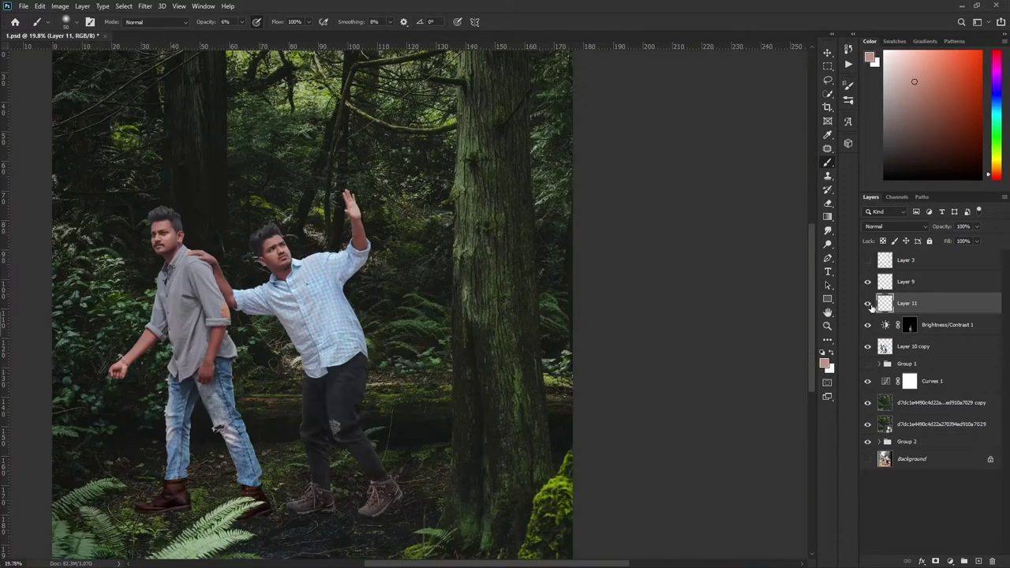
scroll(492, 268, "down", 2)
scroll(492, 268, "down", 2)
key("ctrl+e")
left_click(23, 5)
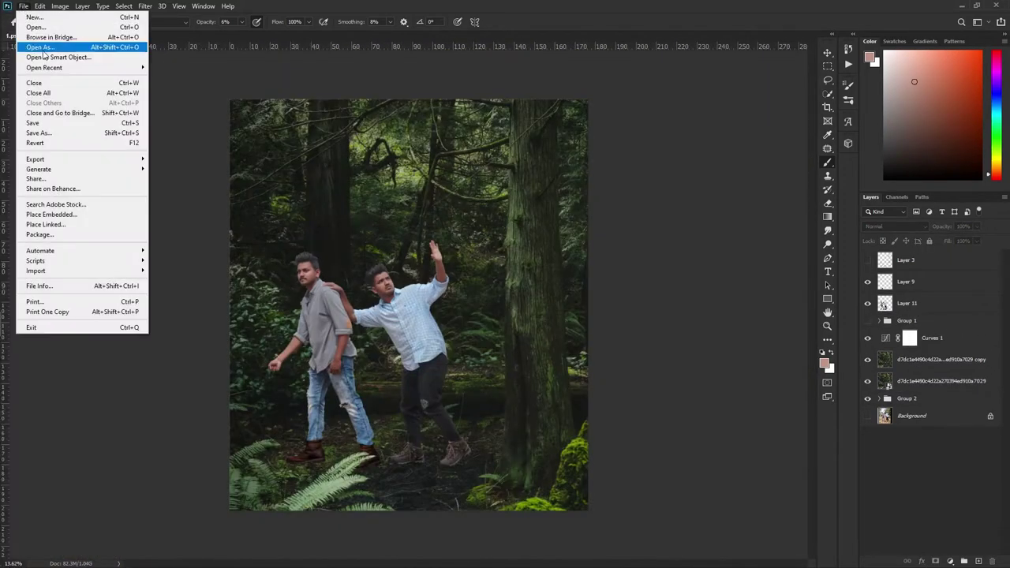
- Open the forest rider image and trace the fern outline with the Pen tool
left_click(39, 22)
left_click(187, 103)
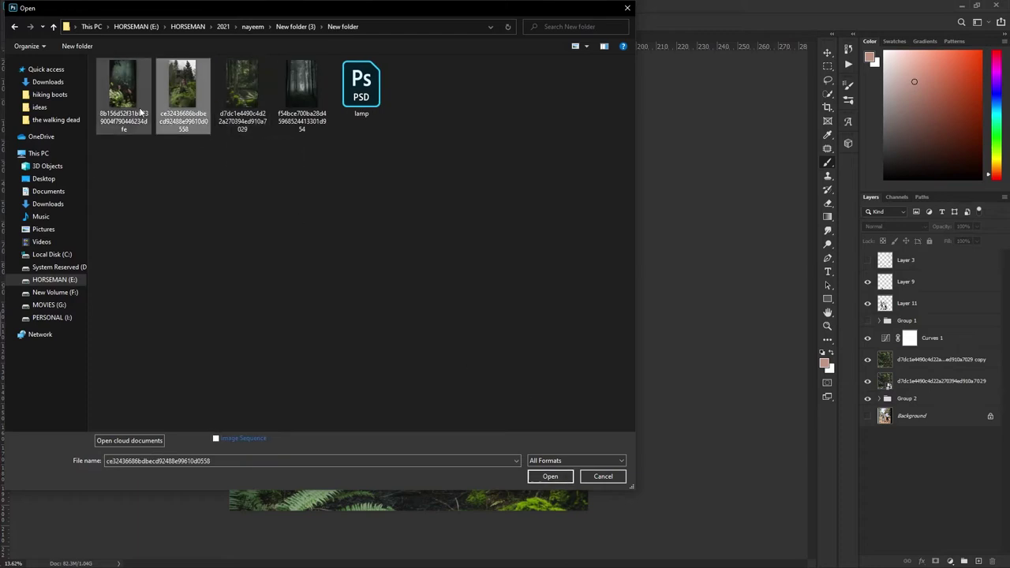
double_click(123, 88)
scroll(491, 498, "up", 2)
key("p")
scroll(491, 498, "up", 2)
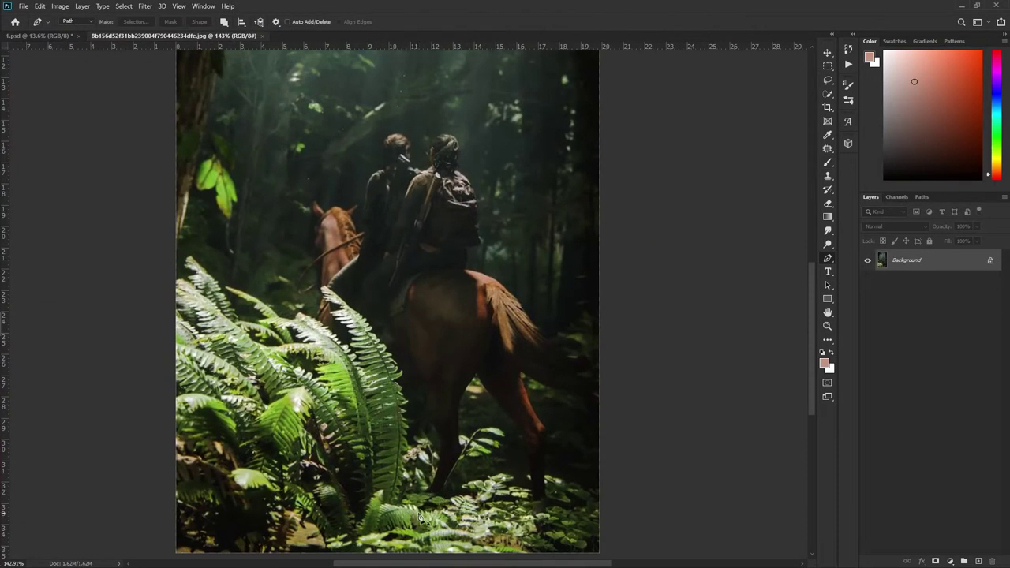
left_click_drag(478, 501, 409, 418)
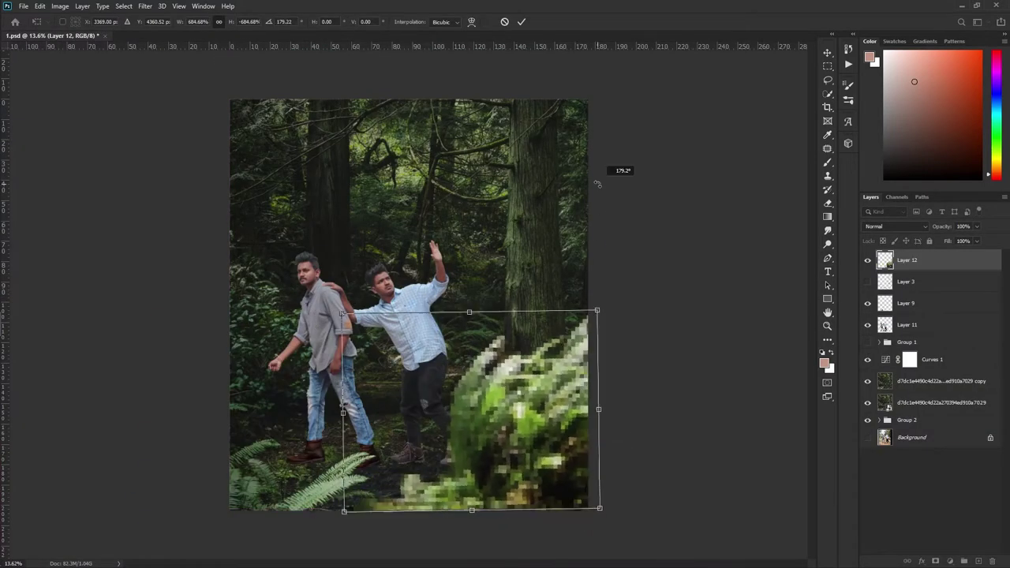
- Place the pasted fern in the lower right, scaled to about 78%
mouse_move(588, 450)
left_mouse_down()
mouse_move(598, 308)
mouse_move(621, 291)
left_mouse_up()
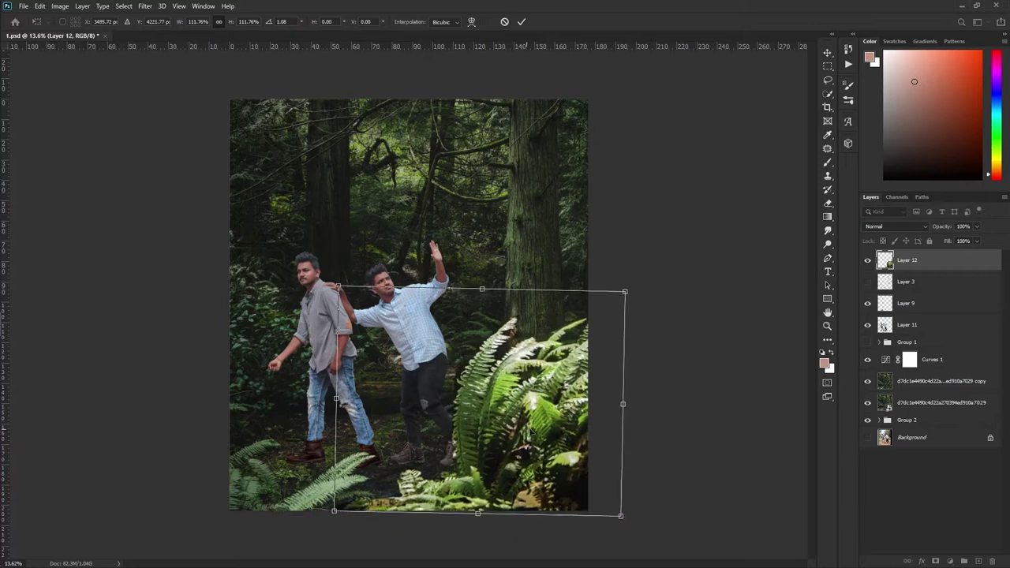
key("Return")
key("p")
left_click(868, 260)
key("ctrl+t")
left_click_drag(349, 305, 434, 404)
key("Return")
- Duplicate the fern, flip it vertically and rotate it into the bottom-left corner
key("ctrl+j")
key("ctrl+t")
right_click(542, 404)
left_click(584, 393)
left_click_drag(553, 442, 291, 473)
key("Return")
- Darken the original fern's highlights and blacks with the Camera Raw filter
left_click(908, 281)
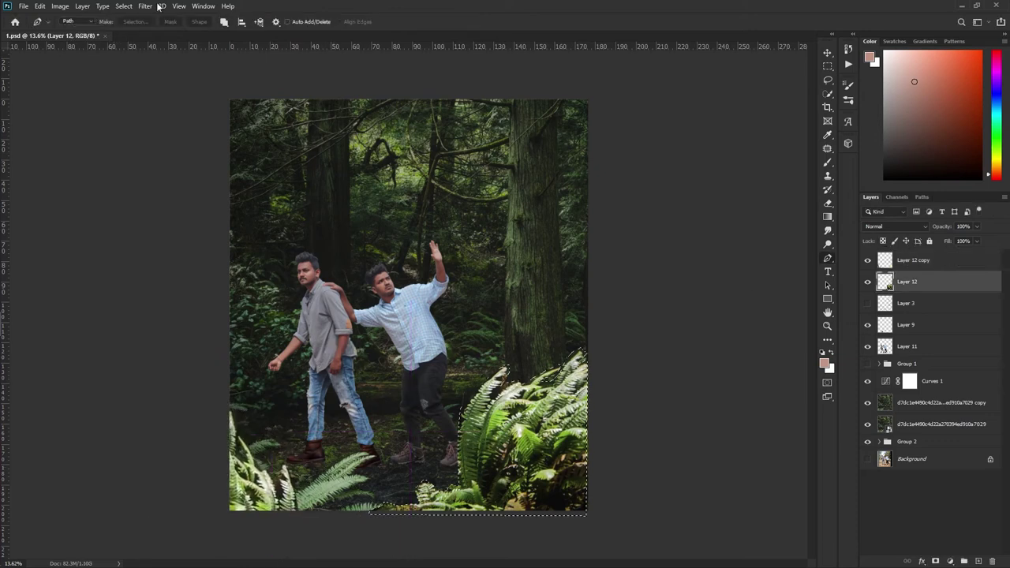
left_click(146, 5)
left_click(170, 64)
mouse_move(561, 285)
left_mouse_down()
mouse_move(622, 268)
mouse_move(604, 301)
mouse_move(653, 335)
left_mouse_up()
key("Return")
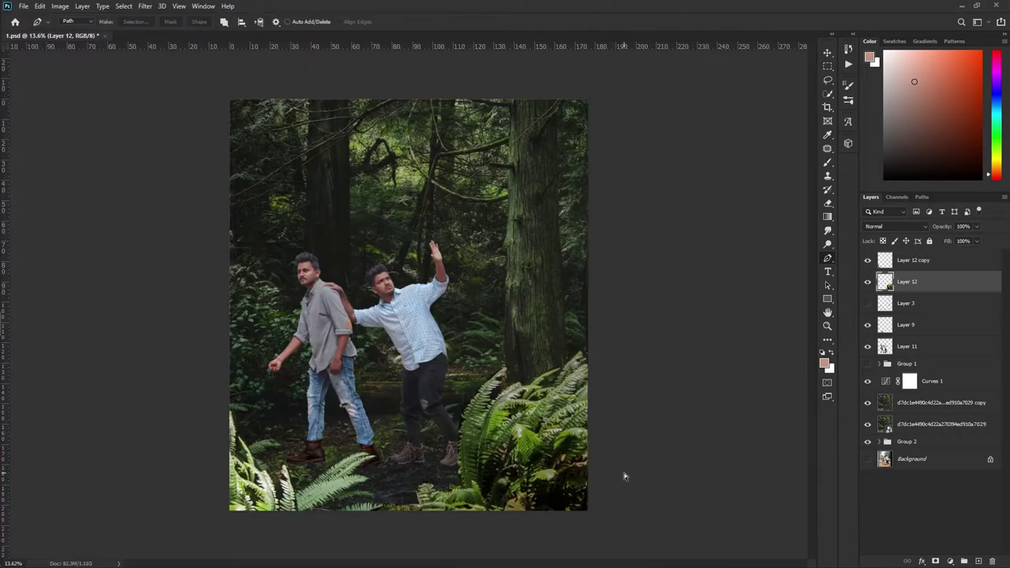
- Open the lamp.psd lantern document
key("ctrl+o")
left_click(356, 90)
key("Return")
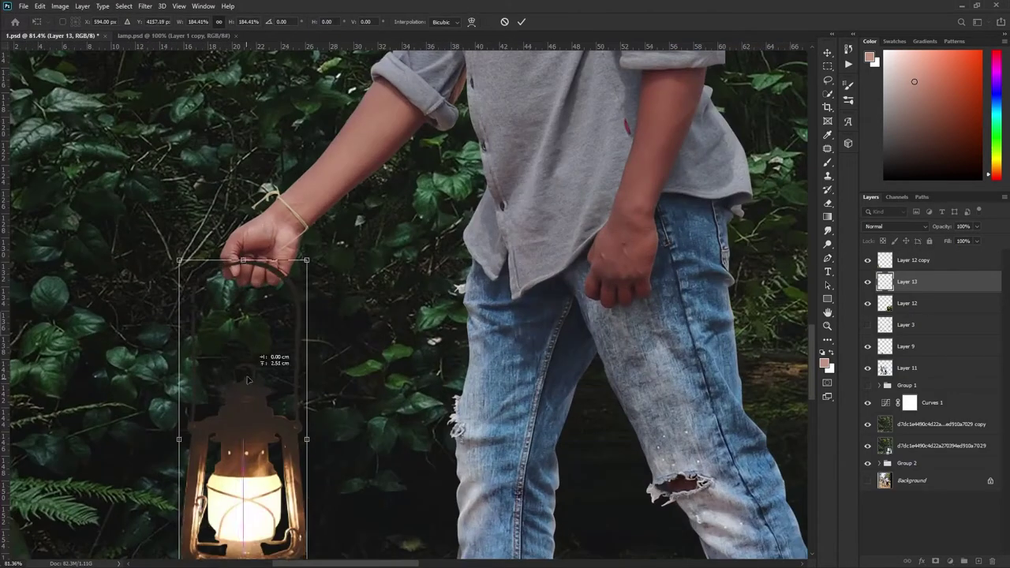
- Rotate, flip and scale the lantern so it hangs upright in the grey-shirted man's hand
key("ctrl+Return")
key("ctrl+t")
left_click_drag(131, 318, 147, 254)
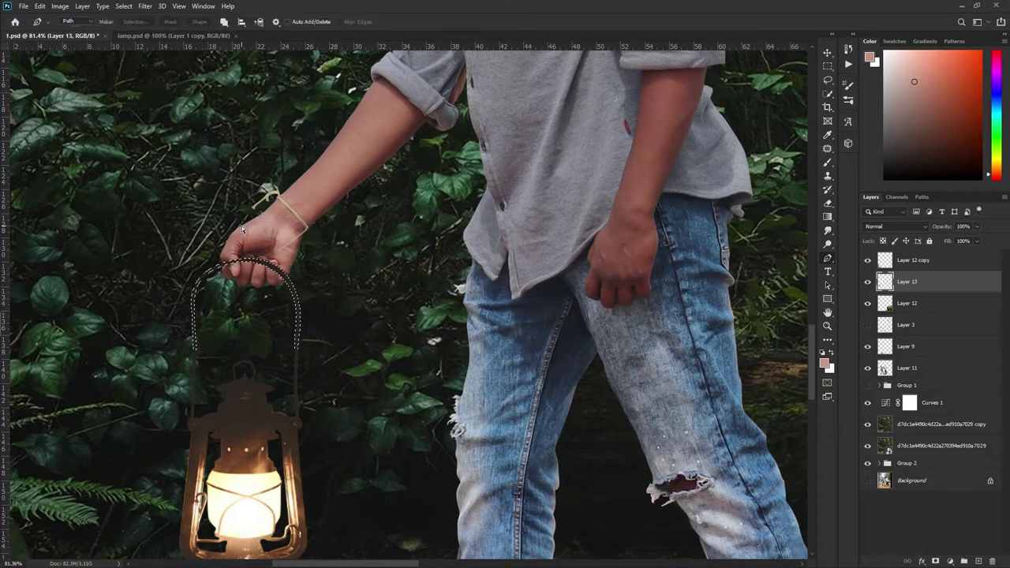
mouse_move(147, 254)
left_mouse_down()
mouse_move(325, 359)
mouse_move(345, 276)
mouse_move(347, 310)
left_mouse_up()
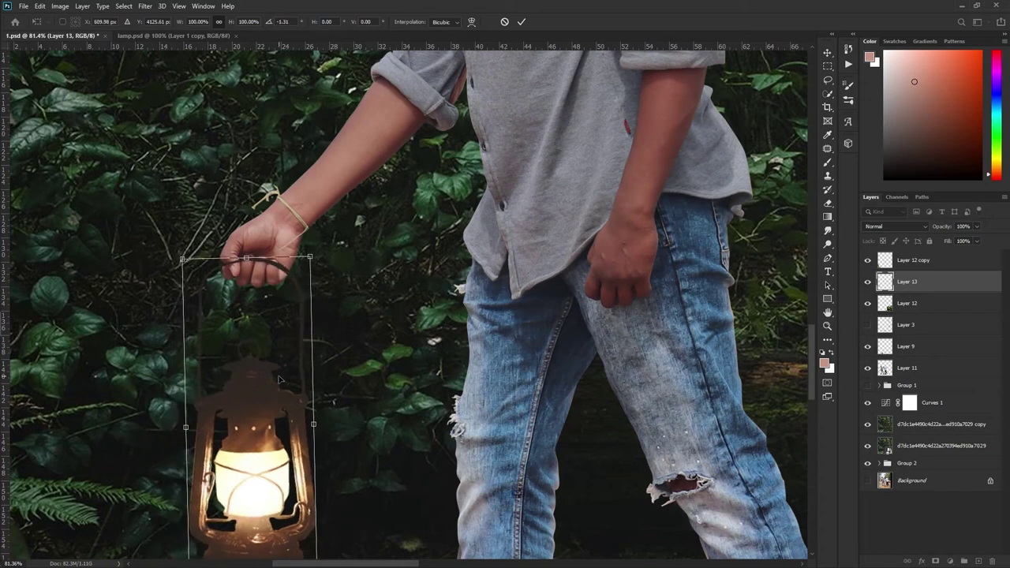
key("Return")
key("ctrl+t")
left_click_drag(348, 309, 377, 239)
key("Return")
scroll(376, 239, "down", 6)
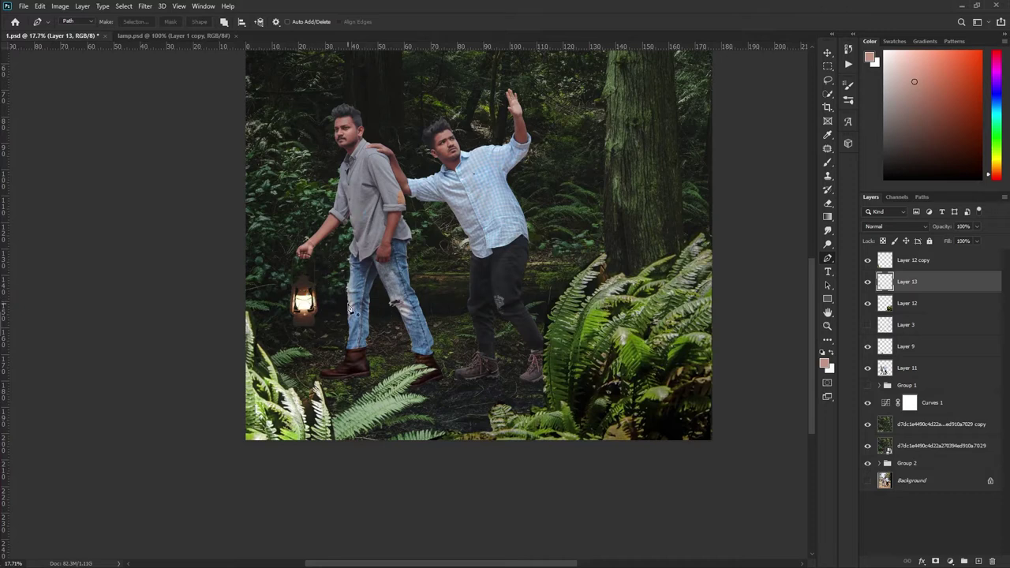
scroll(393, 327, "down", 2)
- Add Color Balance and Hue/Saturation adjustments, lowering the scene's saturation
left_click(951, 562)
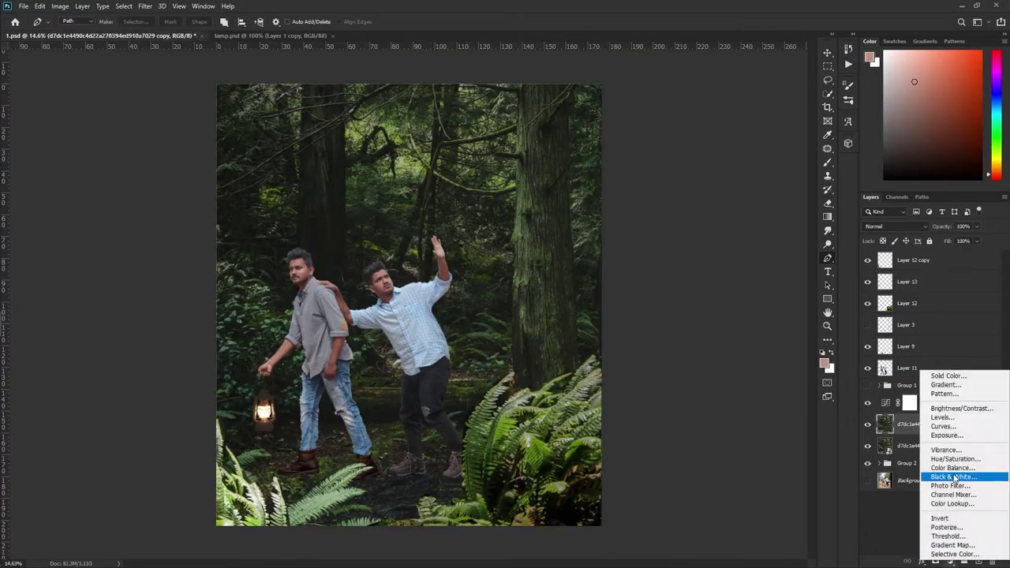
left_click(971, 475)
left_click(881, 437)
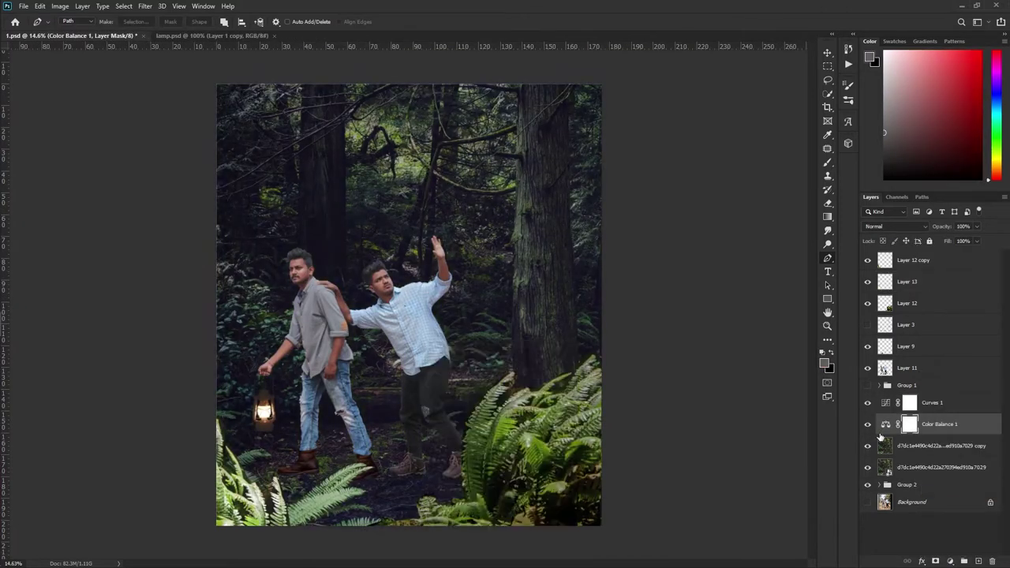
left_click(950, 562)
left_click(915, 464)
left_click_drag(497, 443, 491, 464)
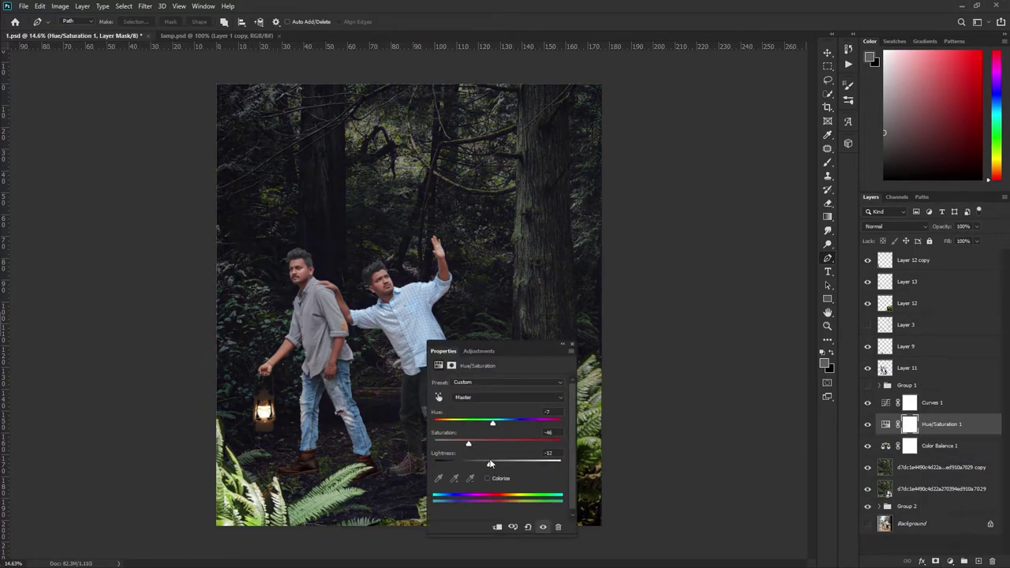
left_click(573, 346)
- Brush the Hue/Saturation mask with the lower-right fern hidden, painting in white
key("b")
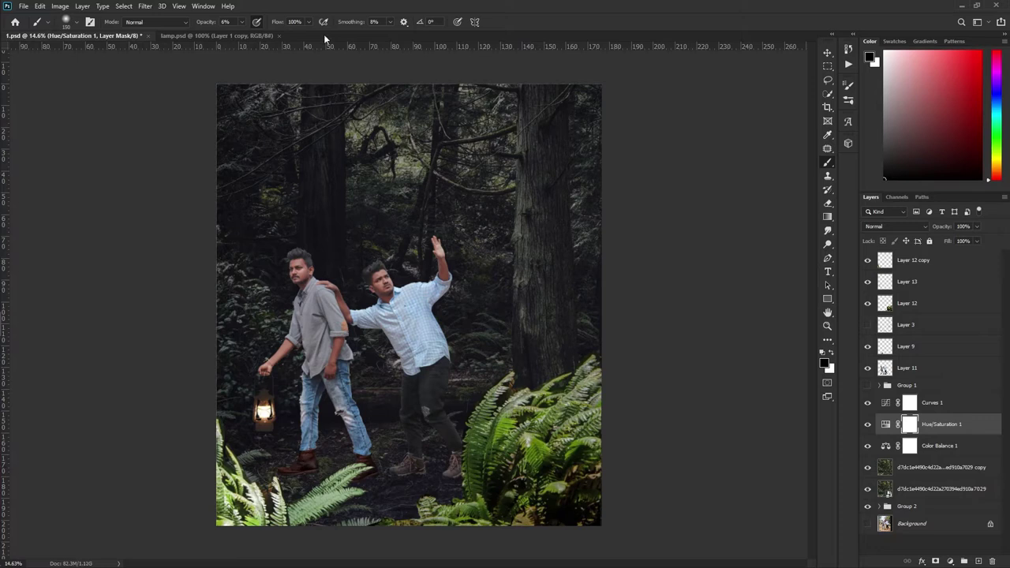
key("p")
key("b")
left_click(868, 324)
scroll(428, 465, "down", 1)
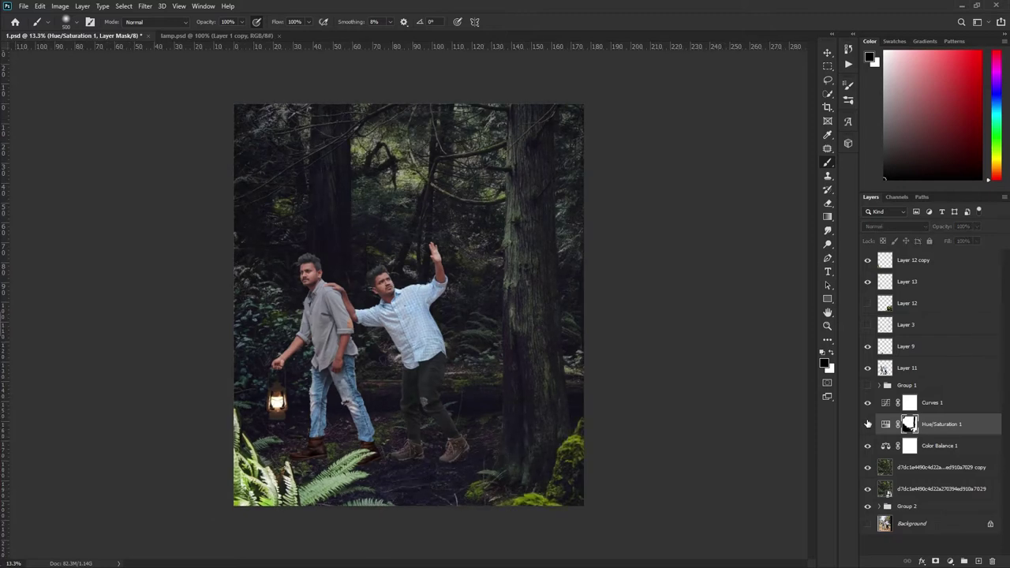
key("x")
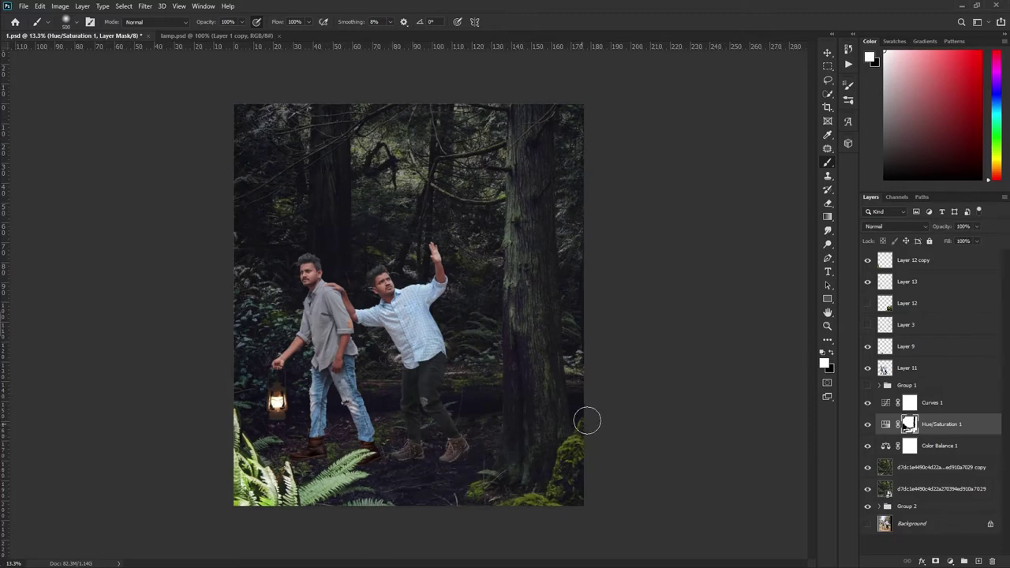
left_click(940, 467)
- Add a Selective Color adjustment setting Greens Black to +100
left_click(951, 562)
left_click(971, 548)
left_click(497, 394)
left_click(476, 419)
left_click_drag(498, 479, 549, 480)
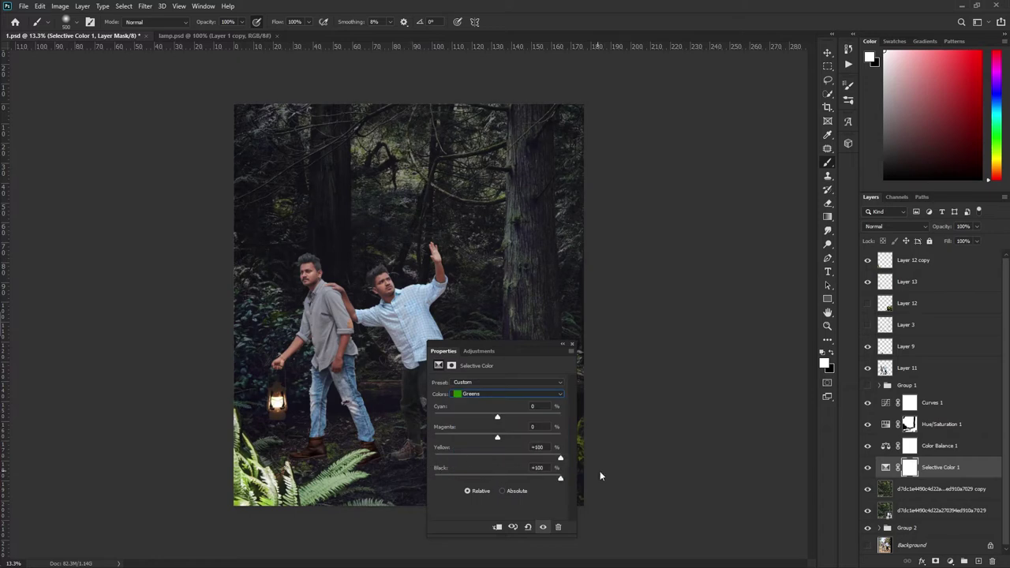
left_click(572, 344)
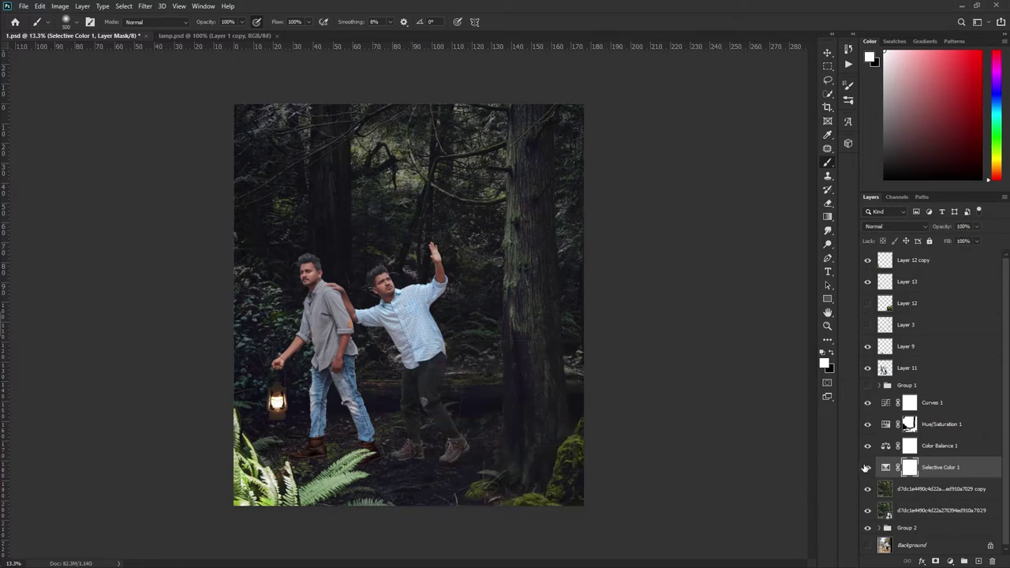
- Paint black over the trees behind the men on the forest copy layer
left_click(924, 490)
left_click(832, 352)
mouse_move(347, 189)
left_mouse_down()
mouse_move(463, 221)
mouse_move(488, 359)
mouse_move(571, 216)
mouse_move(356, 113)
mouse_move(276, 196)
mouse_move(320, 137)
mouse_move(241, 273)
left_mouse_up()
- Darken the bottom-left fern copy with Camera Raw, lowering highlights and whites
left_click(907, 282)
left_click(914, 260)
left_click(145, 5)
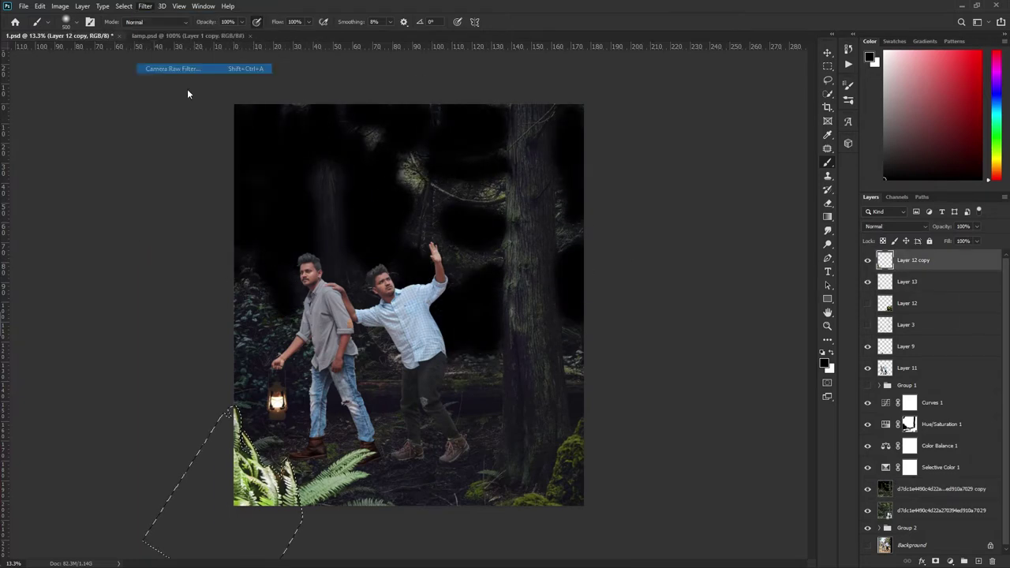
left_click(186, 88)
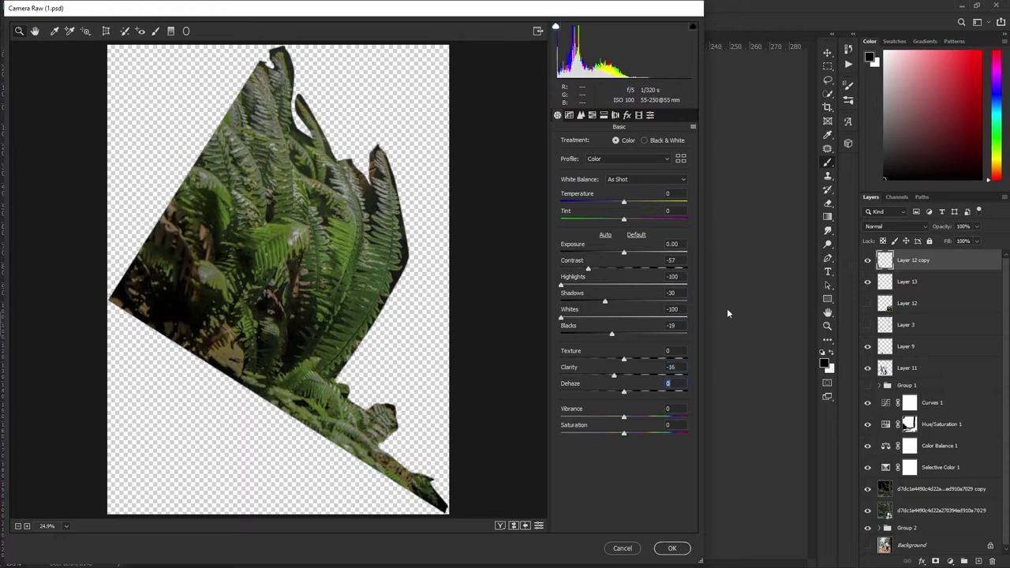
key("Return")
- Hide the original fern and blend the darkened forest layer at Soft Light, 46% opacity
left_click(868, 303)
left_click(872, 490)
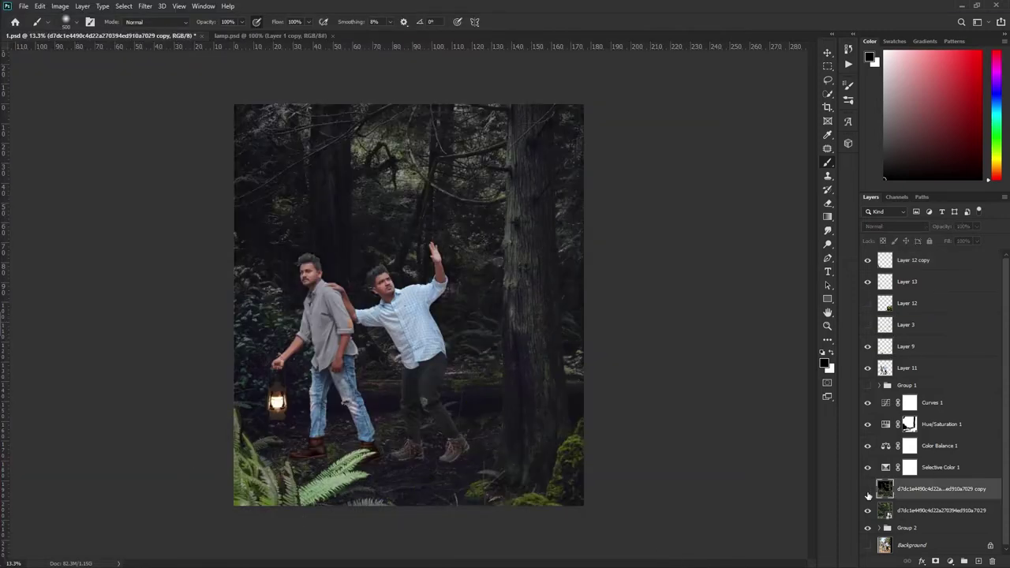
left_click(896, 227)
left_click(877, 360)
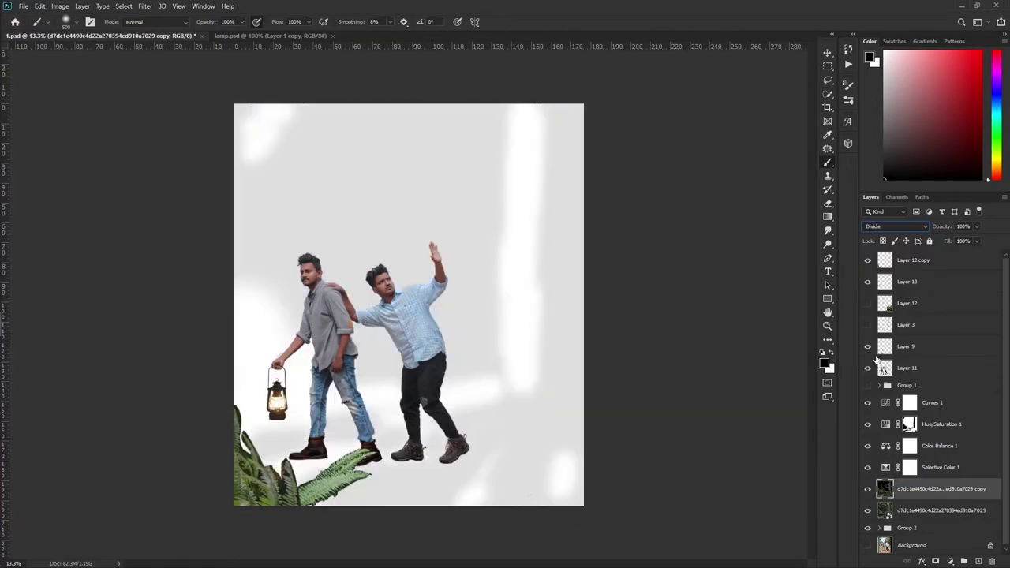
scroll(896, 226, "up", 8)
left_click_drag(942, 226, 915, 227)
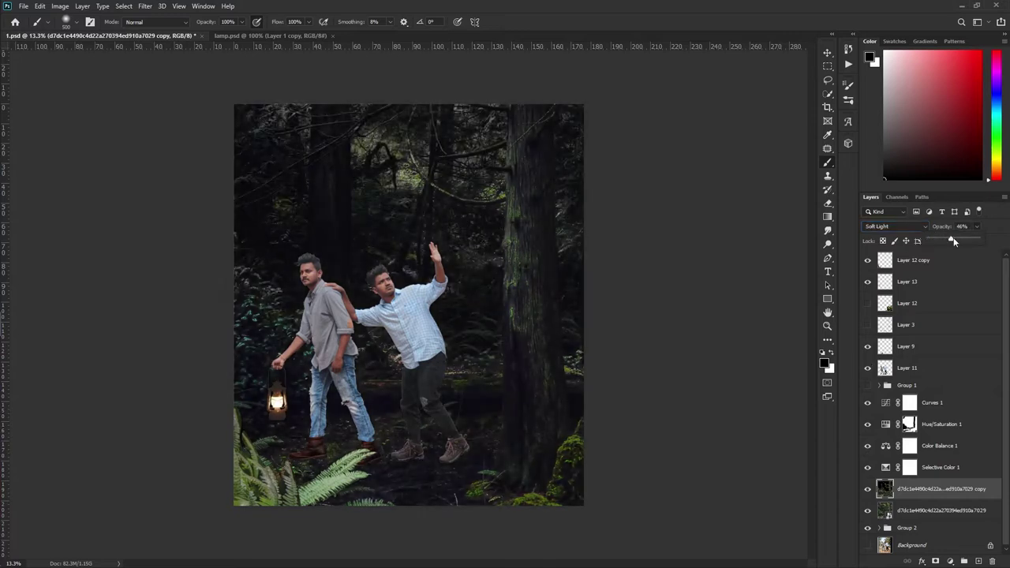
- Toggle the bottom-left fern copy's visibility to compare the darkened result
key("c")
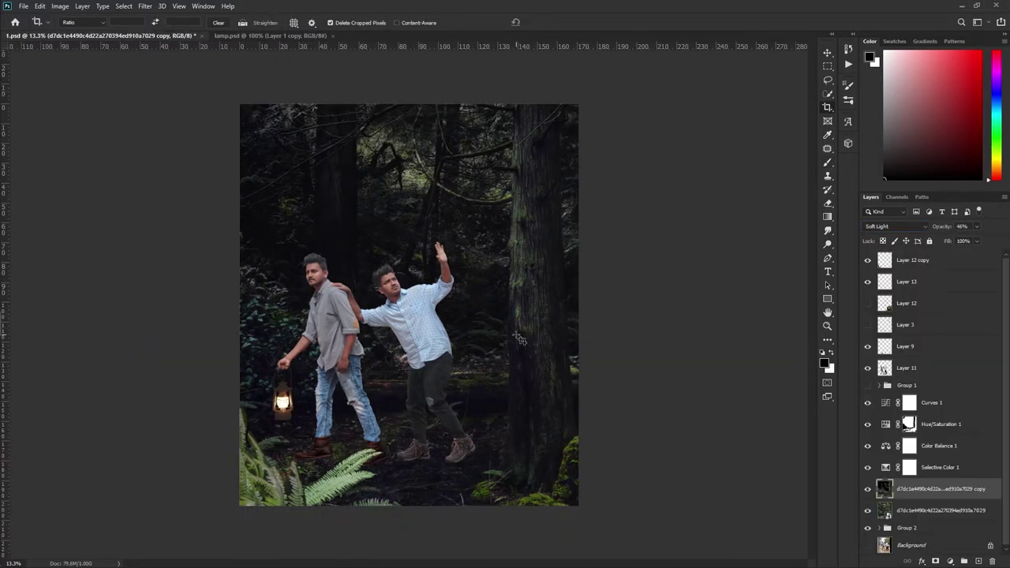
left_click(869, 260)
left_click(868, 260)
left_click(869, 259)
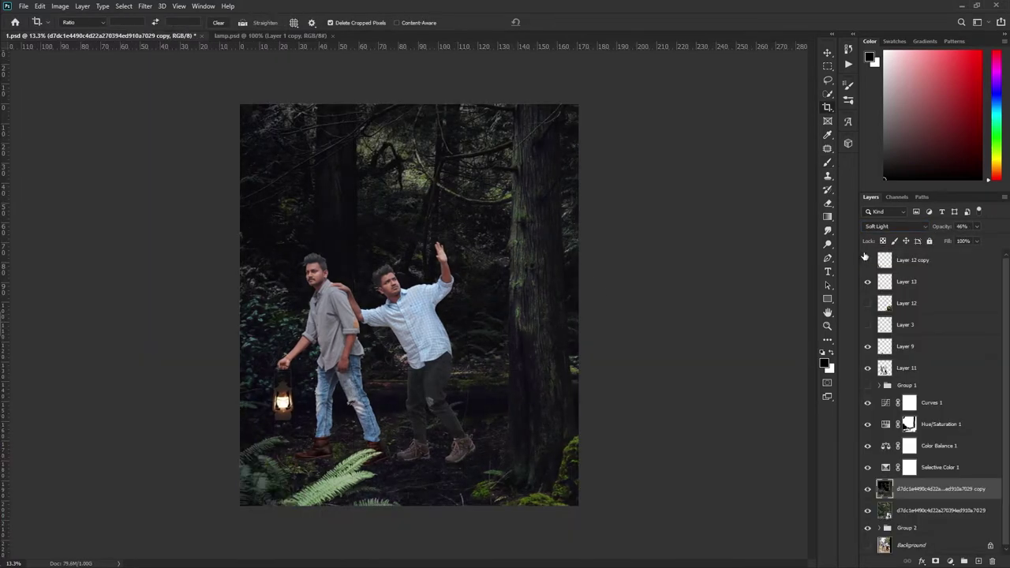
key("ctrl+t")
- Enlarge the fern copy across the lower right, over the men's legs, tilted about 8 degrees
left_click_drag(316, 481, 505, 426)
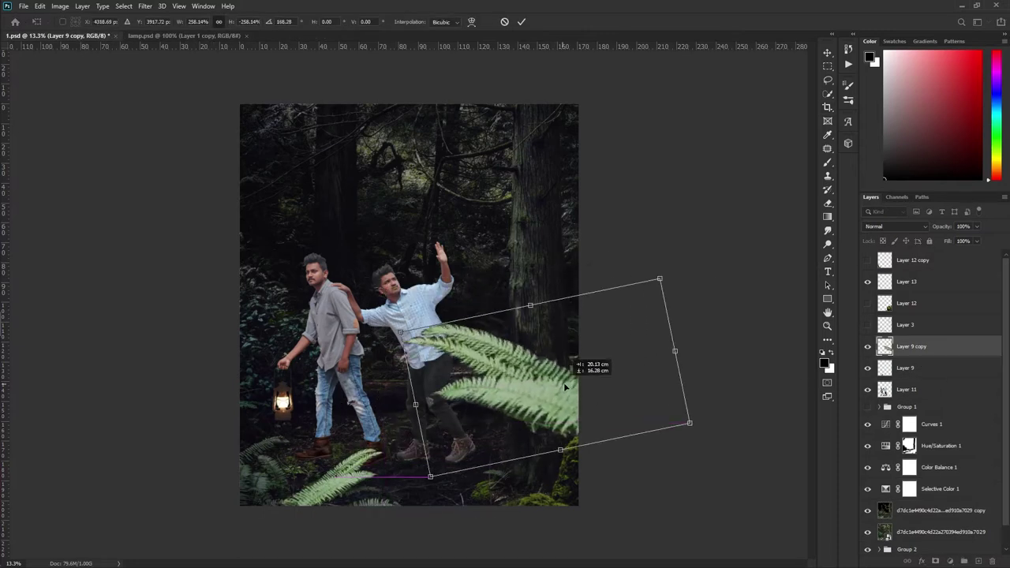
right_click(557, 438)
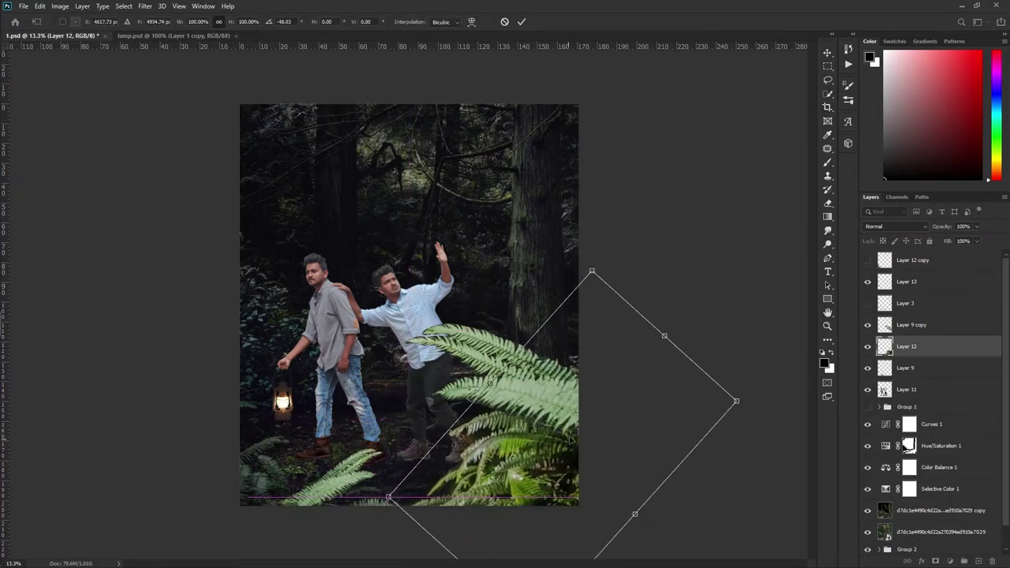
left_click_drag(586, 385, 640, 374)
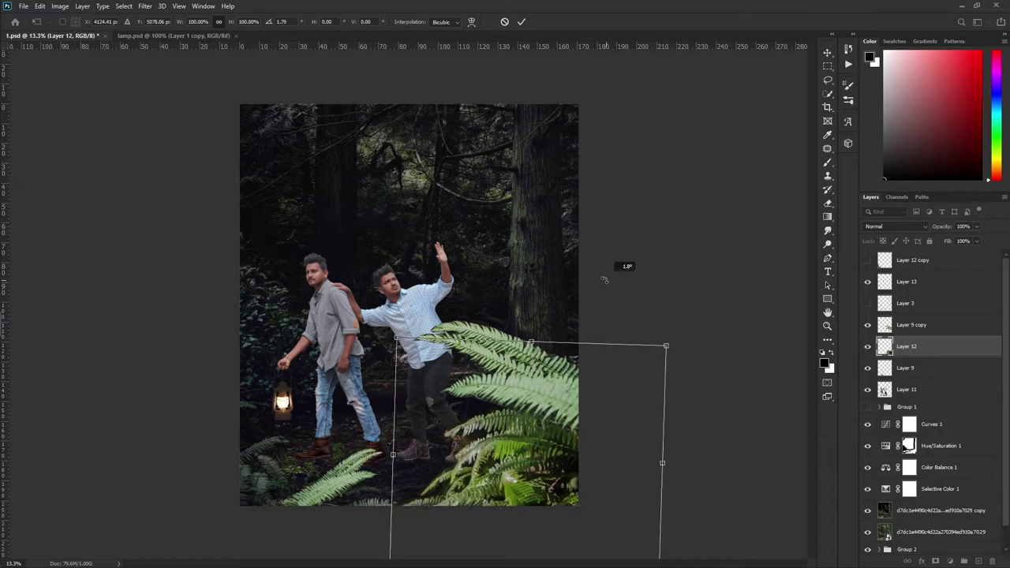
left_click_drag(639, 374, 525, 379)
mouse_move(593, 442)
left_mouse_down()
mouse_move(678, 344)
mouse_move(642, 334)
left_mouse_up()
- Commit the rotated fern, then place and scale a creature image from the ghost folder
key("Return")
key("c")
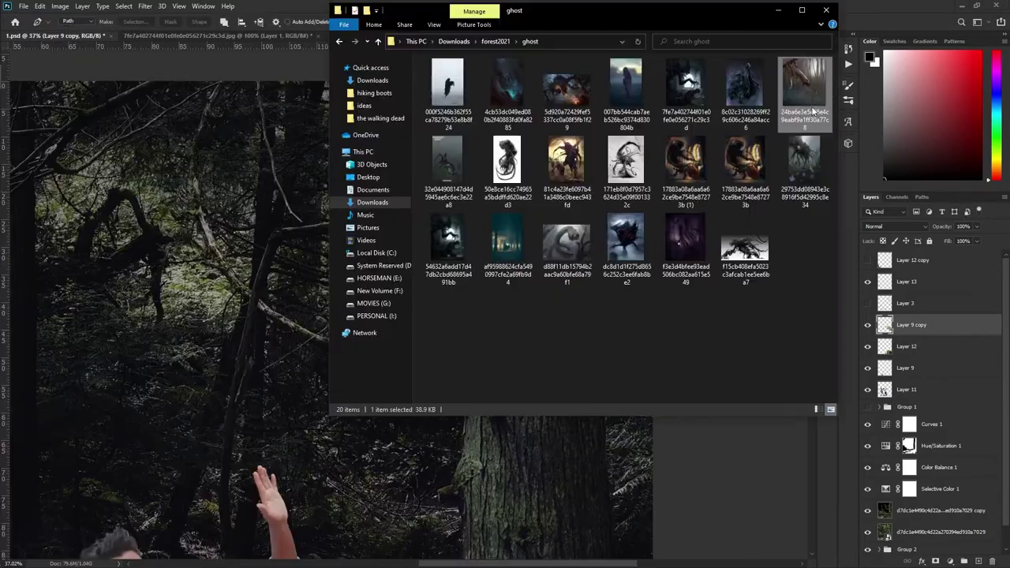
left_click_drag(761, 310, 332, 323)
left_click_drag(379, 273, 485, 150)
right_click(442, 241)
key("Return")
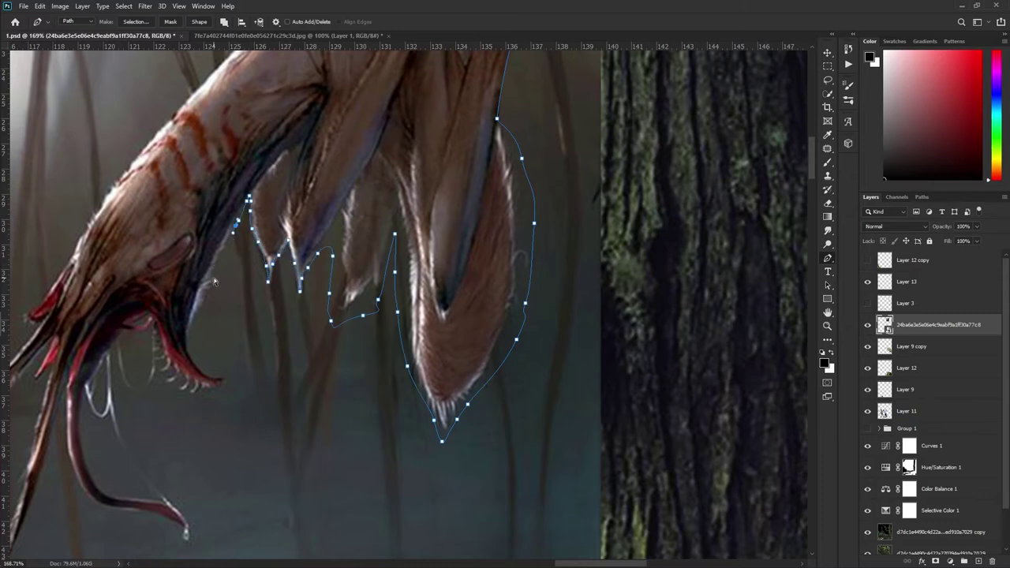
- Trace Pen anchor points around the creature's limbs while zooming in
left_click(220, 387)
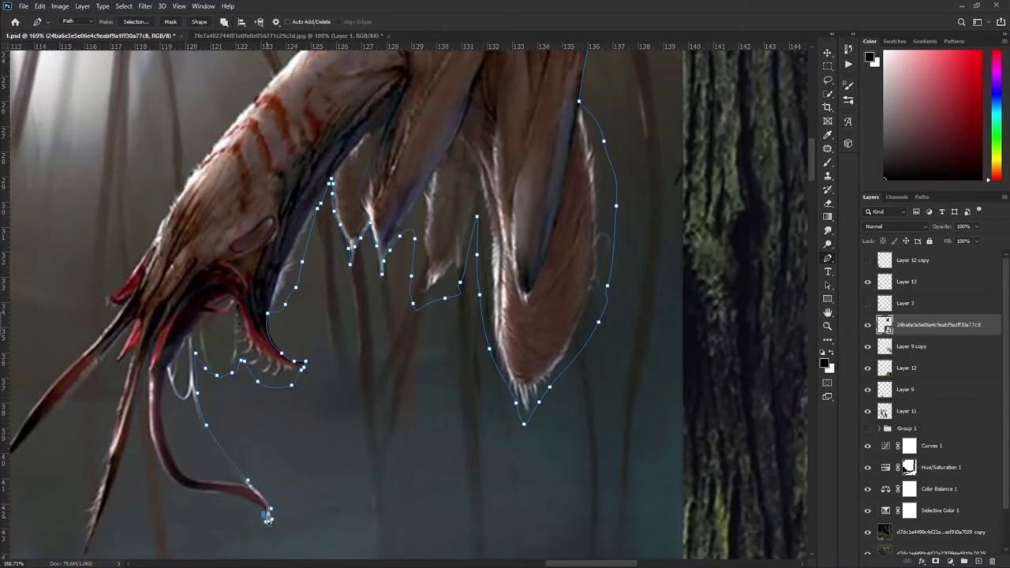
scroll(144, 371, "up", 2)
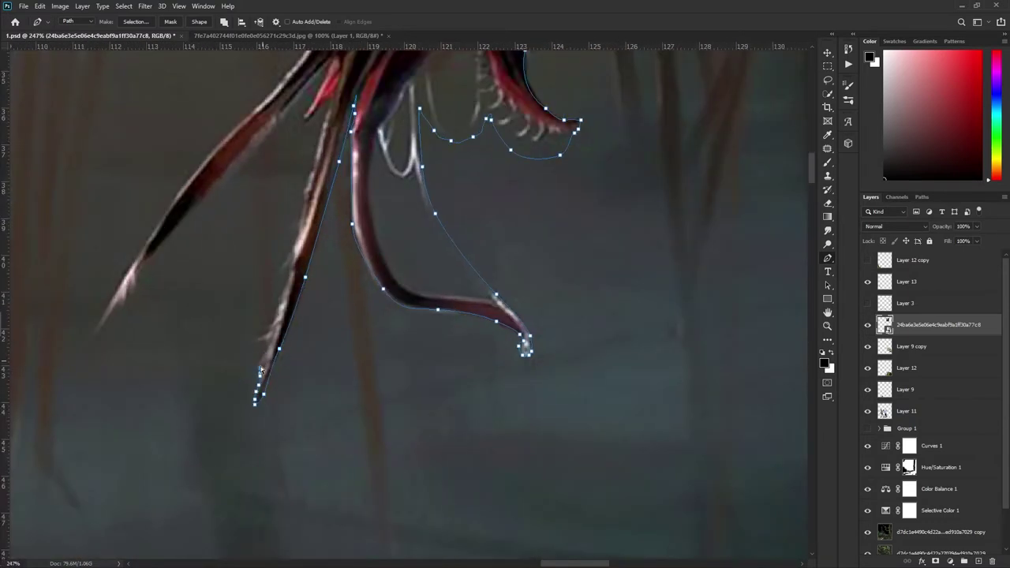
scroll(297, 243, "up", 2)
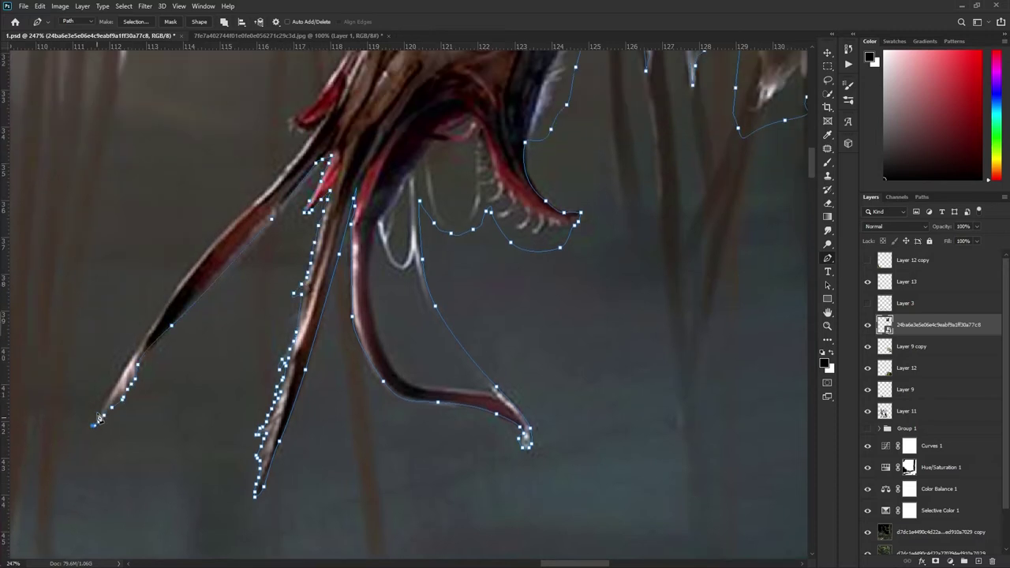
scroll(351, 172, "up", 1)
scroll(354, 88, "up", 3)
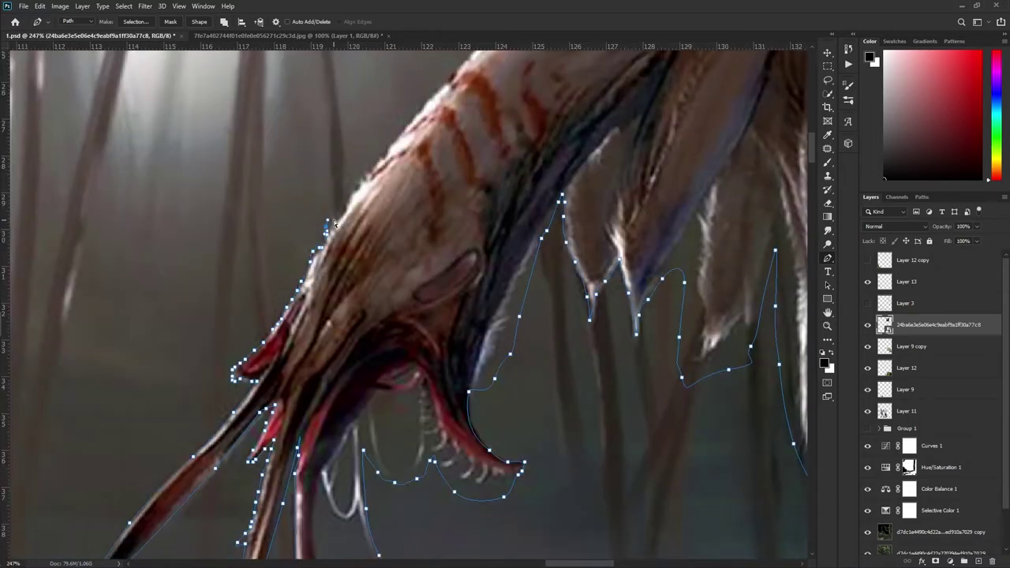
scroll(357, 237, "up", 3)
scroll(448, 247, "down", 2)
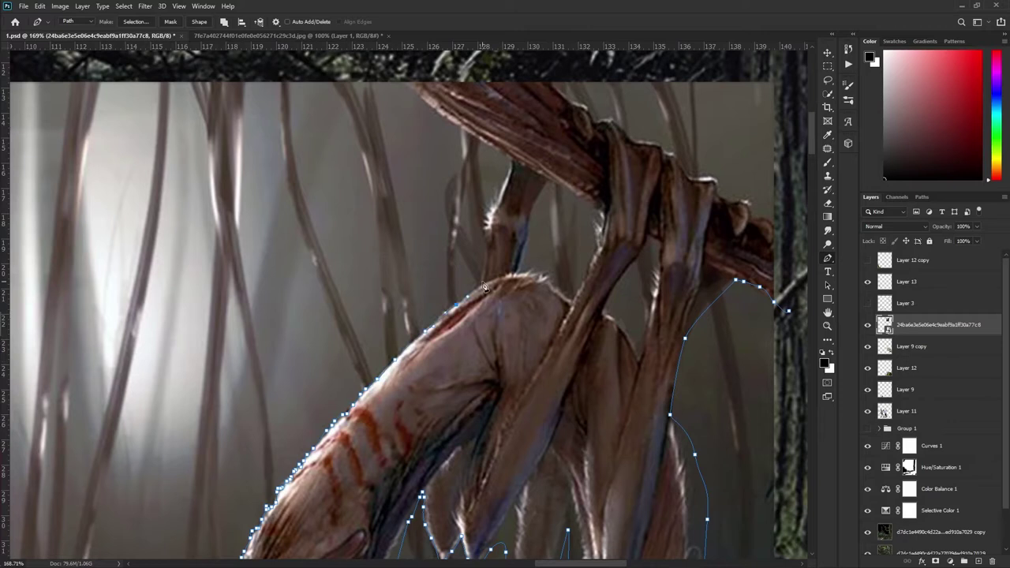
scroll(508, 180, "up", 1)
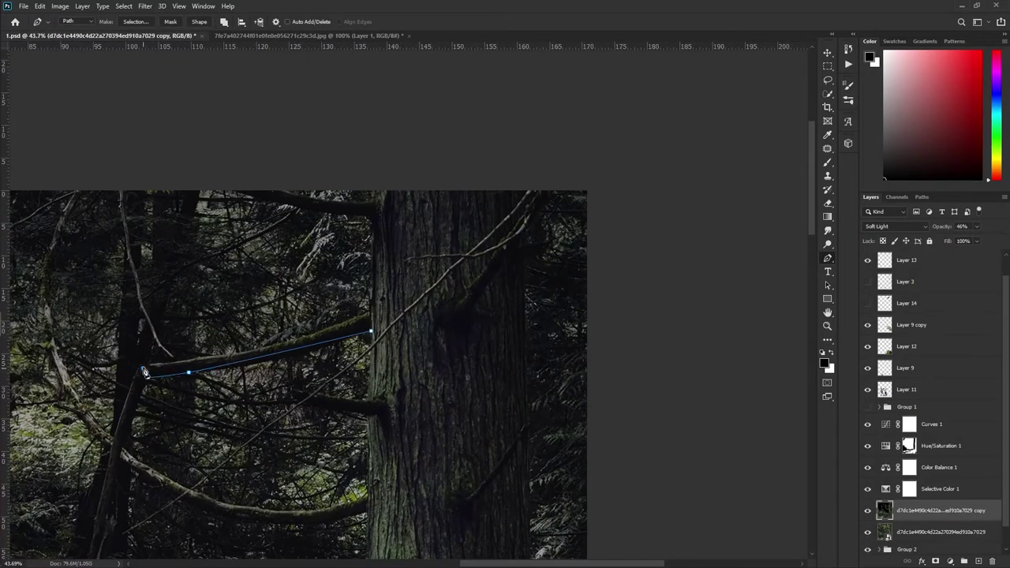
- Copy the traced branch selection onto a new layer and rotate it to a new angle
key("ctrl+Return")
key("ctrl+j")
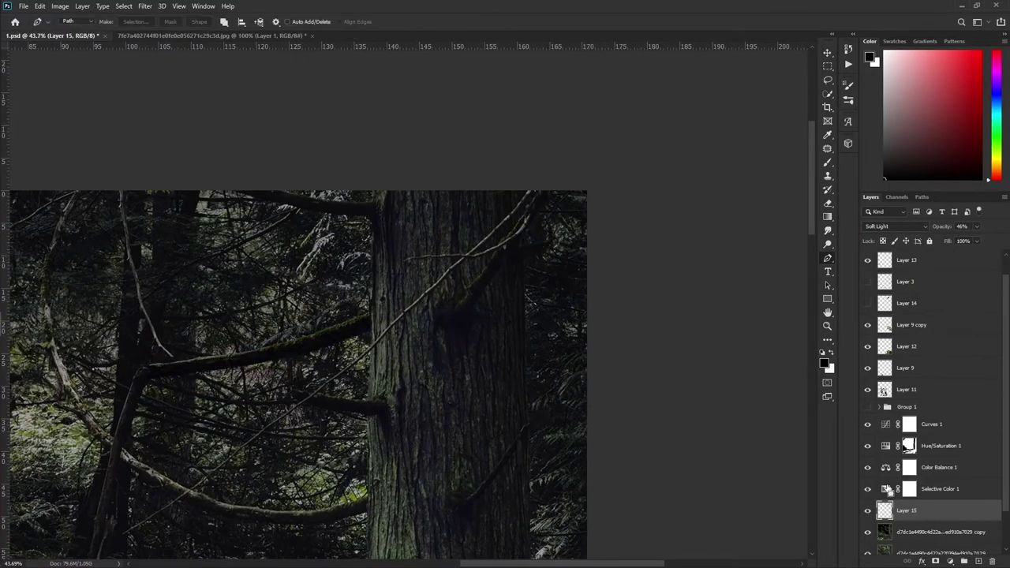
key("ctrl+t")
left_click_drag(369, 333, 351, 390)
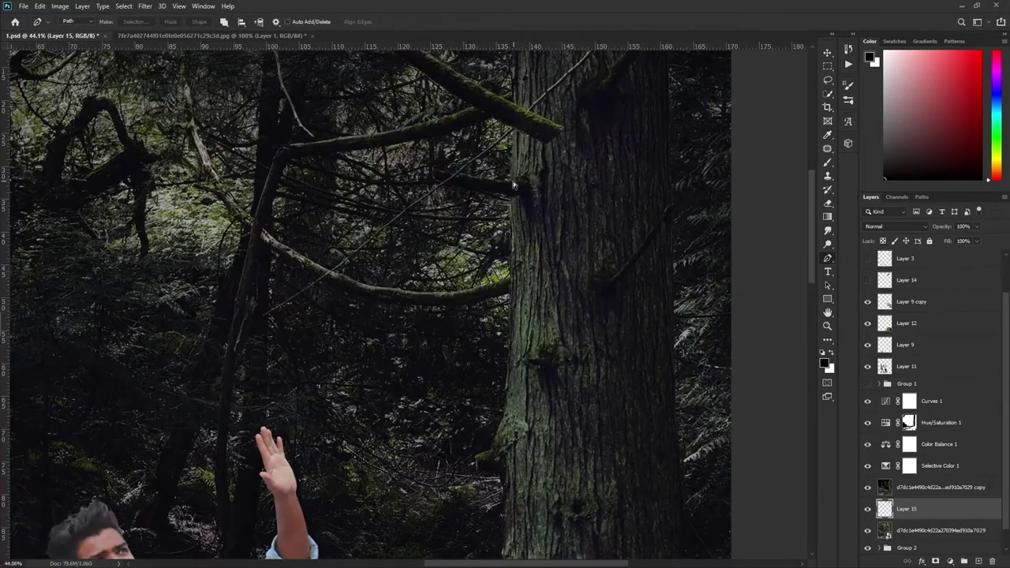
- Copy another branch piece to its own layer and move it onto the tree trunk
key("ctrl+j")
key("ctrl+t")
left_click_drag(513, 185, 562, 146)
key("Return")
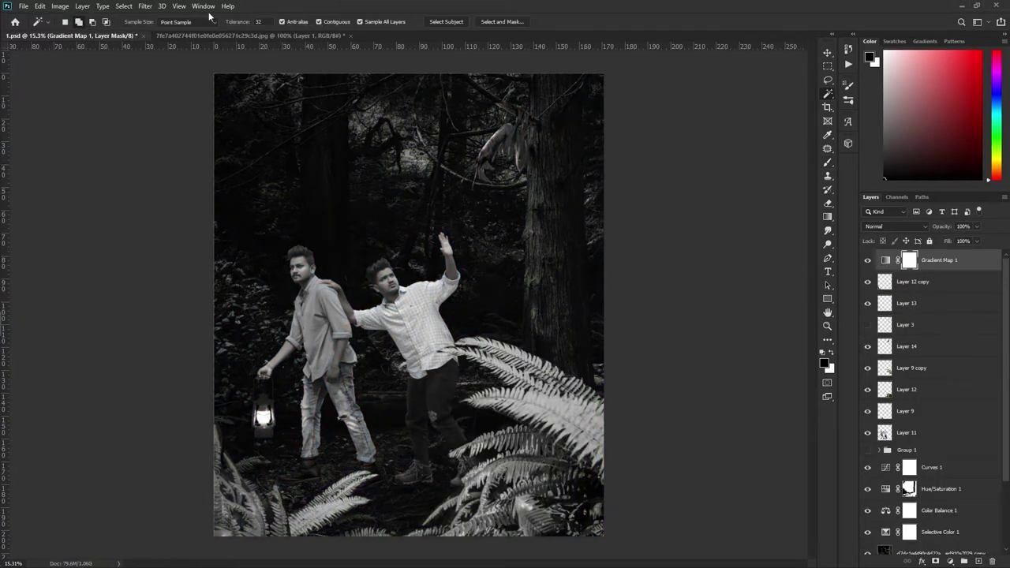
- Choose Select > Color Range to pick out the scene's bright areas
left_click(124, 5)
left_click(130, 111)
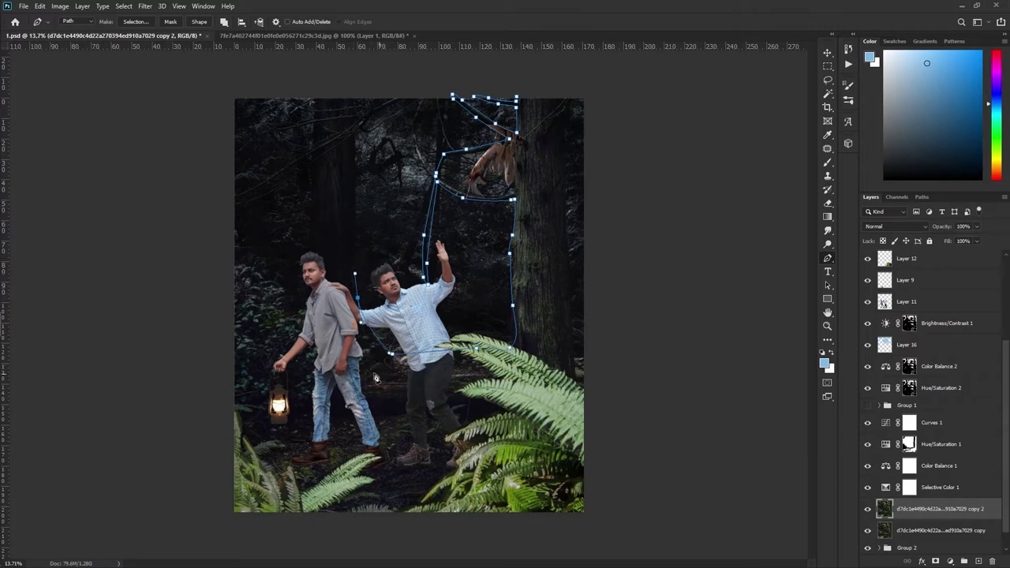
- Zoom around the background and extend the Pen outline down to the image bottom
scroll(374, 225, "up", 2)
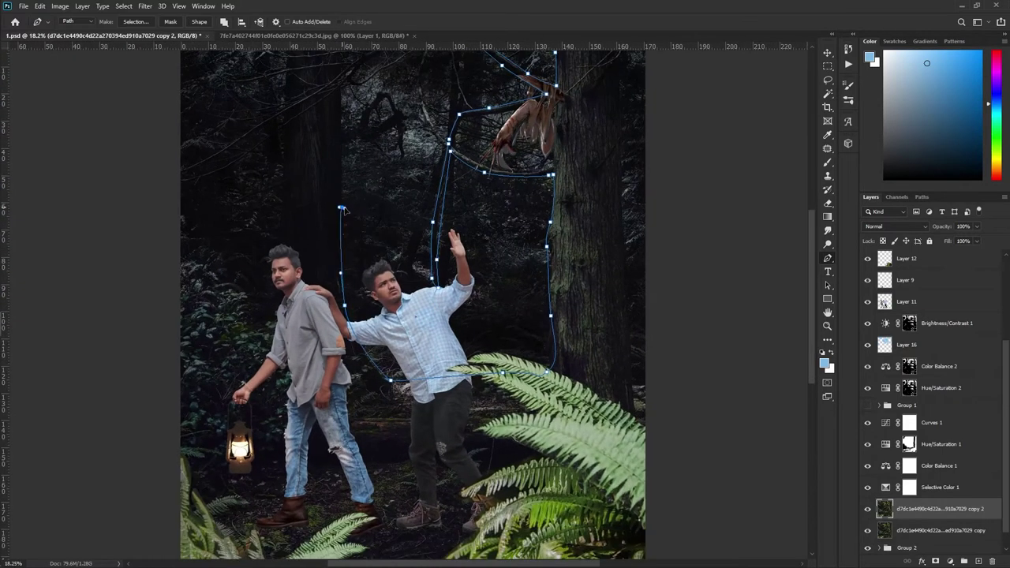
scroll(342, 165, "up", 1)
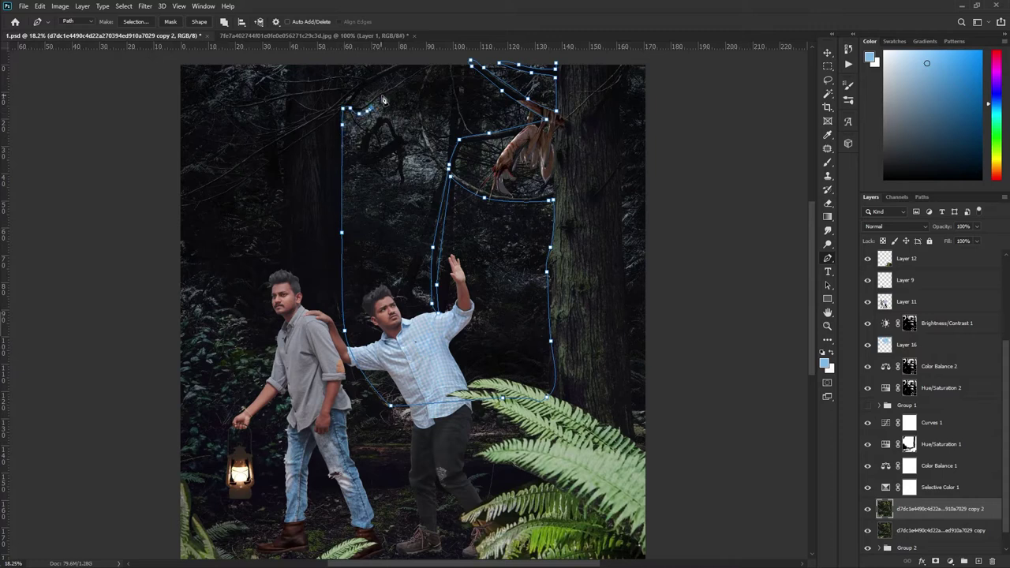
scroll(379, 102, "up", 1)
scroll(388, 132, "up", 1)
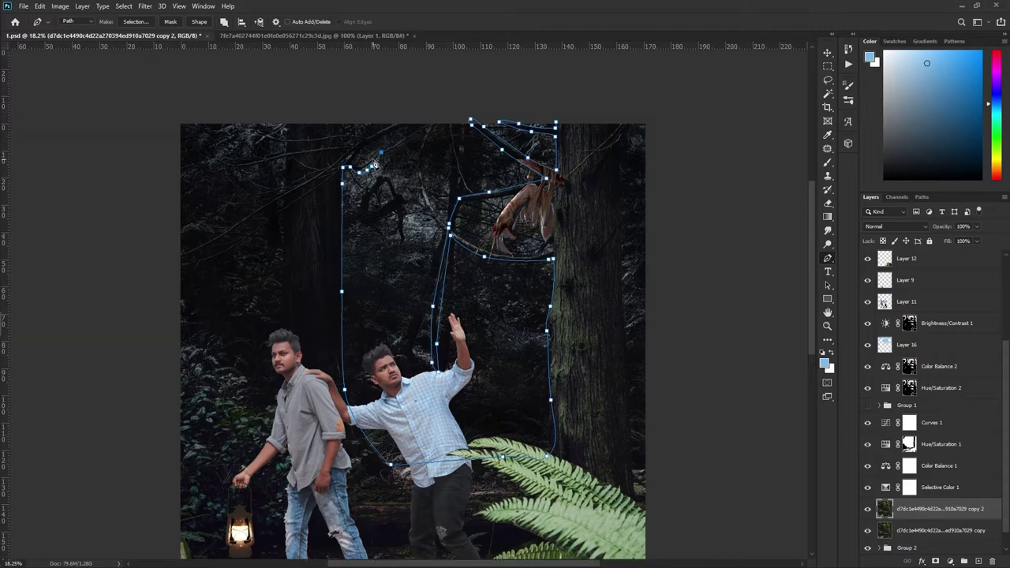
scroll(377, 164, "up", 3)
scroll(375, 170, "up", 2)
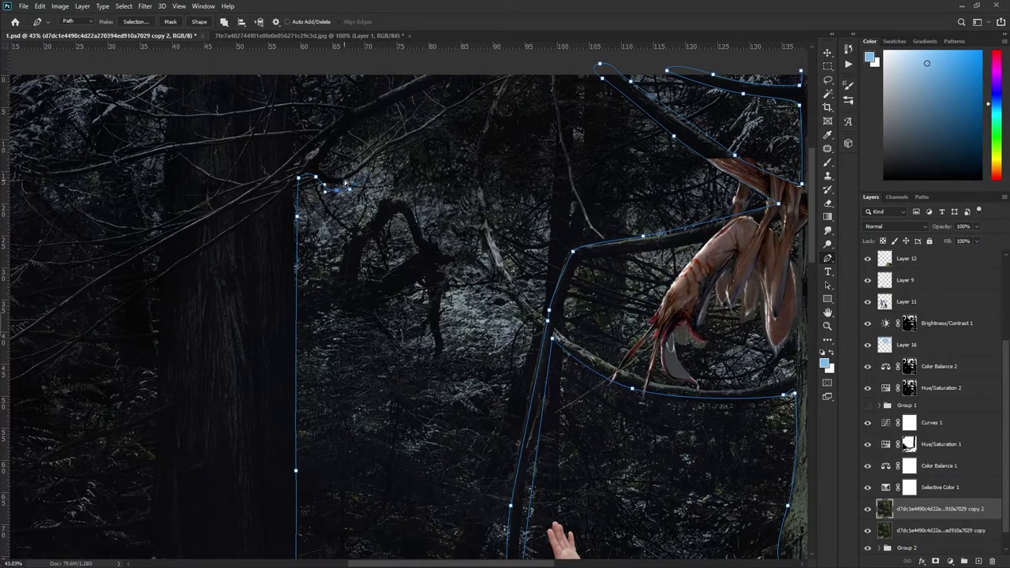
scroll(313, 195, "down", 1)
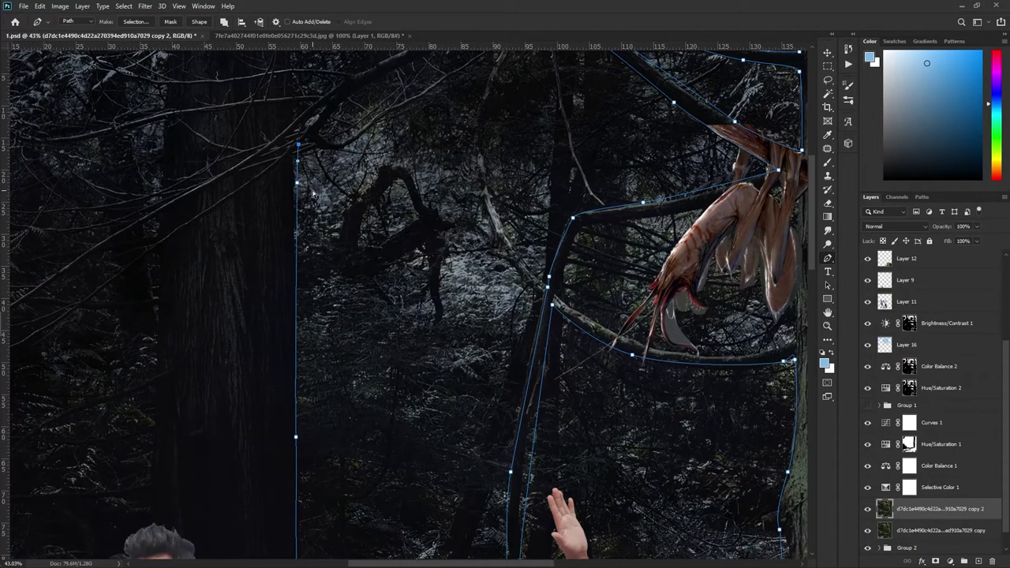
scroll(313, 195, "down", 2)
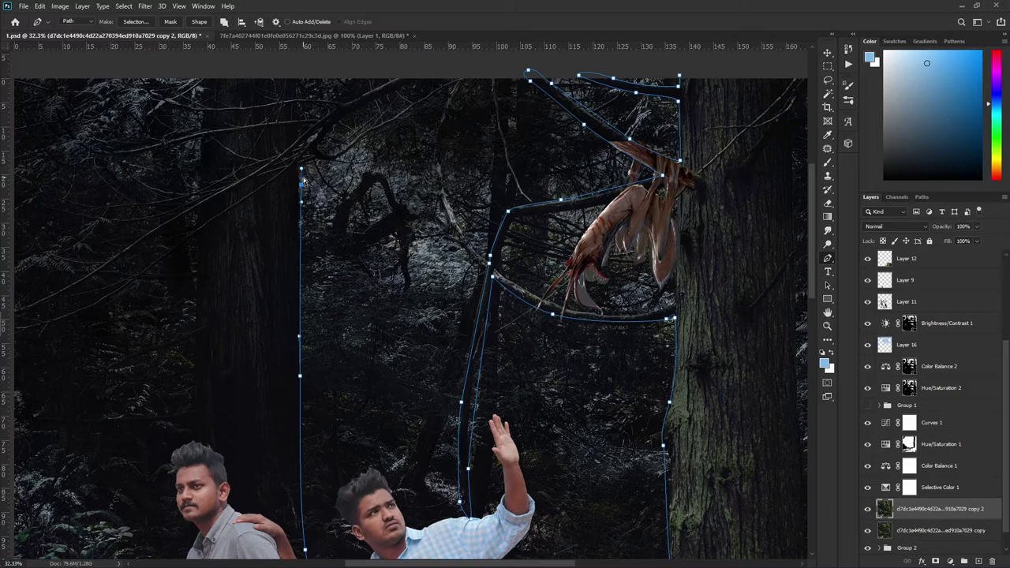
scroll(299, 100, "up", 1)
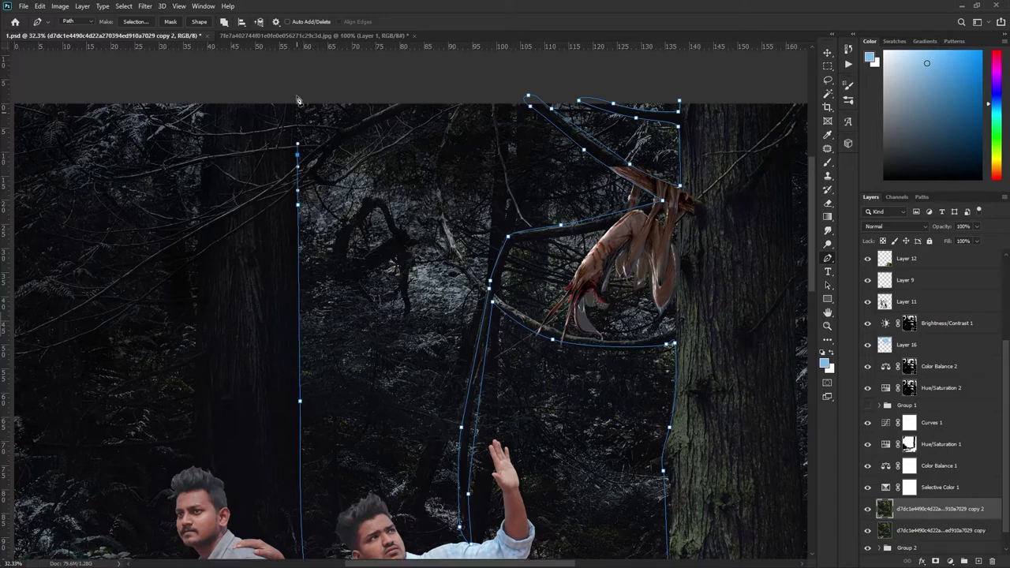
scroll(293, 162, "down", 1)
scroll(551, 90, "down", 1)
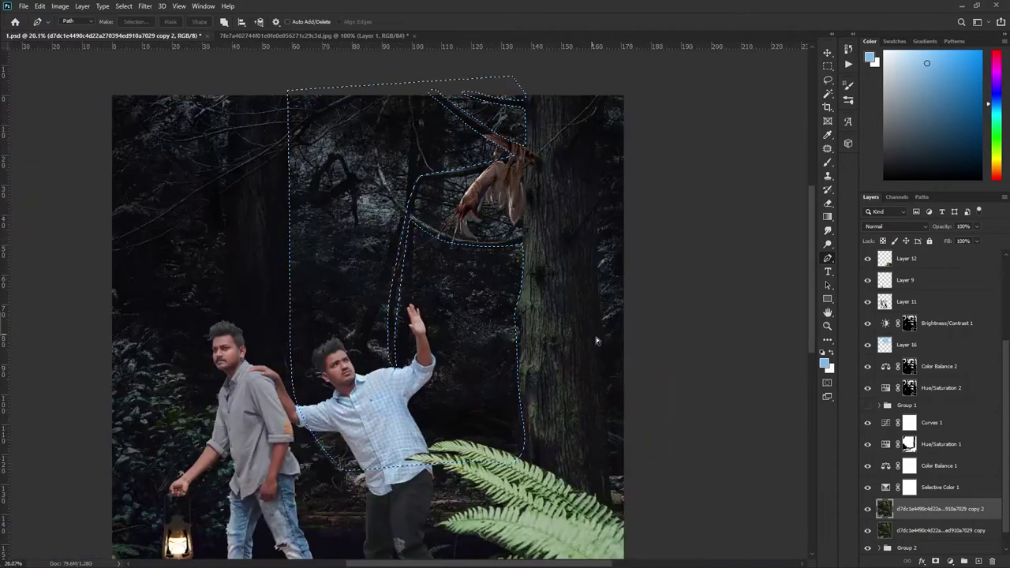
left_click(608, 469)
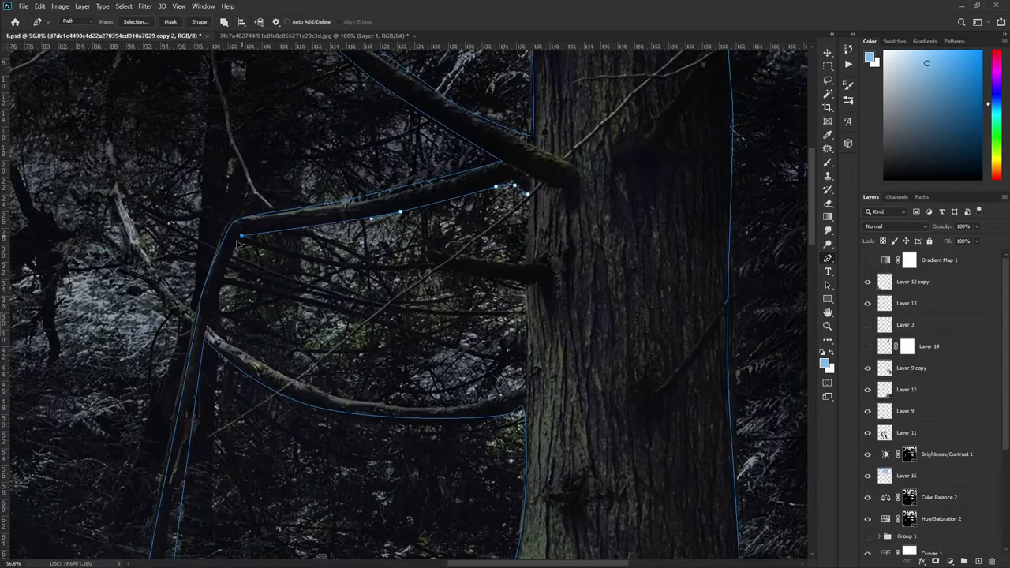
- Trace the outline down the tree trunk and along the lower branch
left_click(208, 324)
left_click(259, 365)
left_click(292, 382)
left_click(331, 403)
left_click(384, 405)
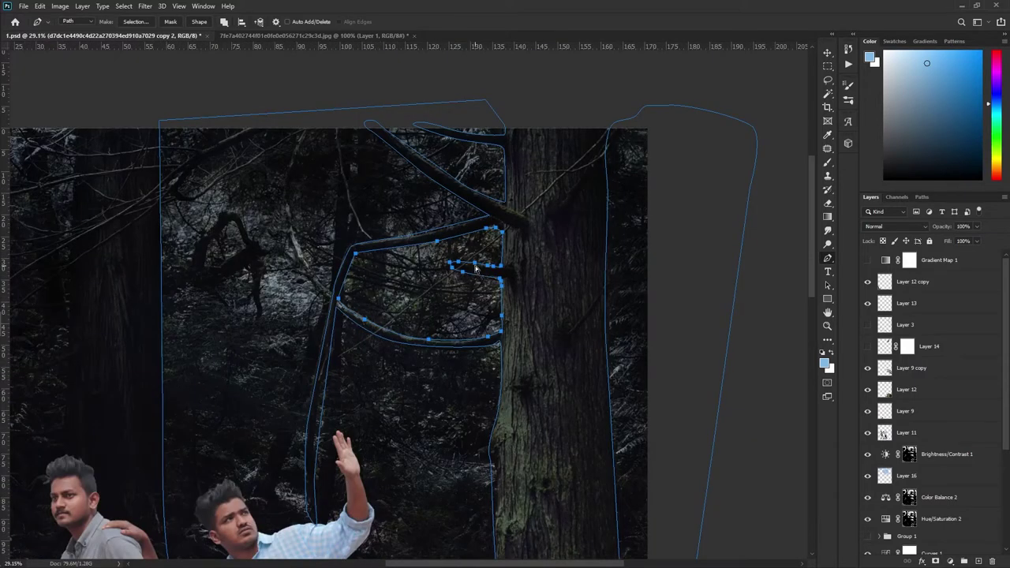
left_click(300, 164)
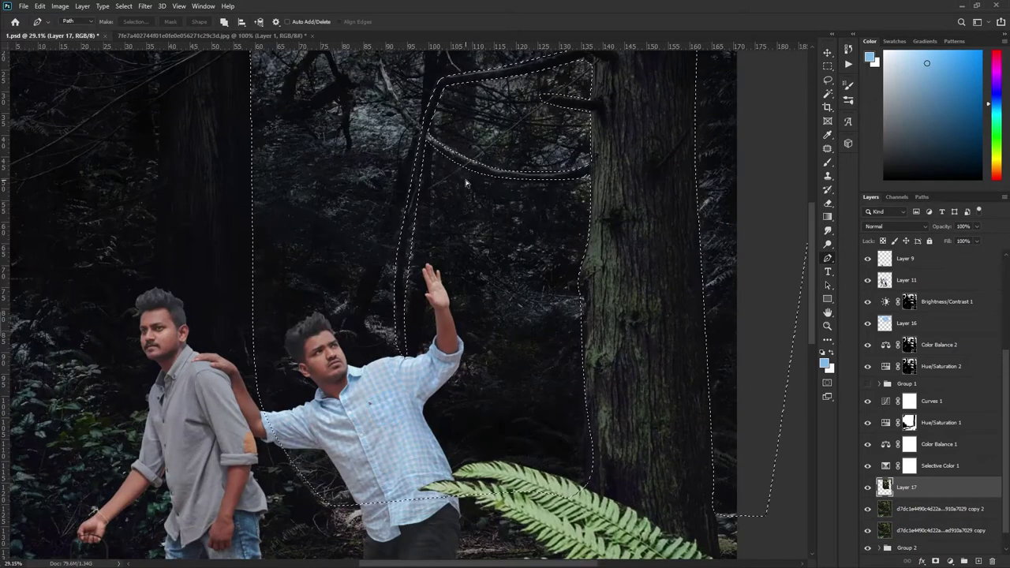
- Apply a 2.8 px Gaussian Blur to the copied forest layer and add a layer mask with black brush
left_click(359, 169)
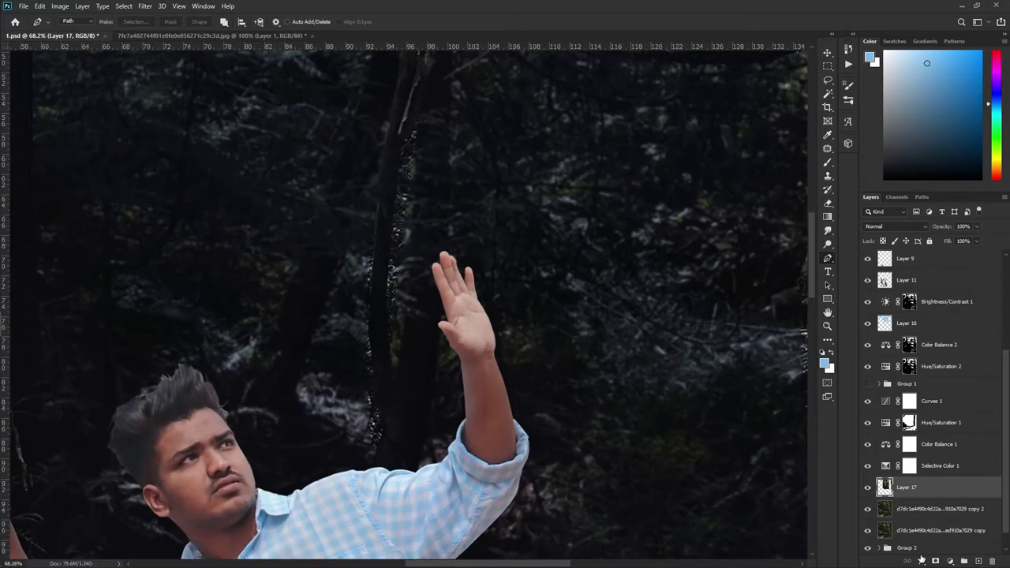
left_click(921, 559)
key("b")
key("d")
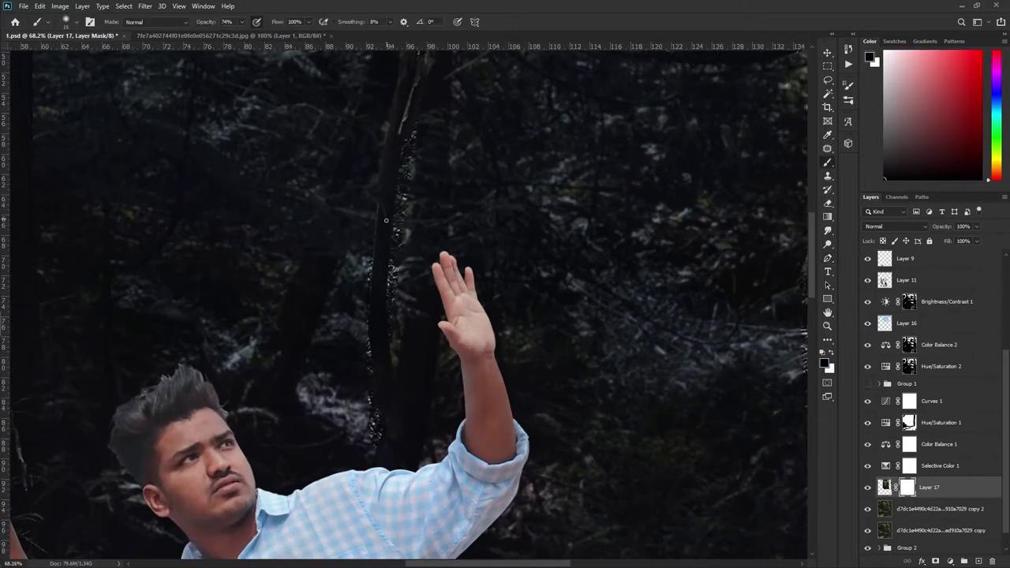
- Paint black on the mask along the branches, then select the first fern layer
scroll(358, 273, "down", 2)
scroll(311, 223, "down", 2)
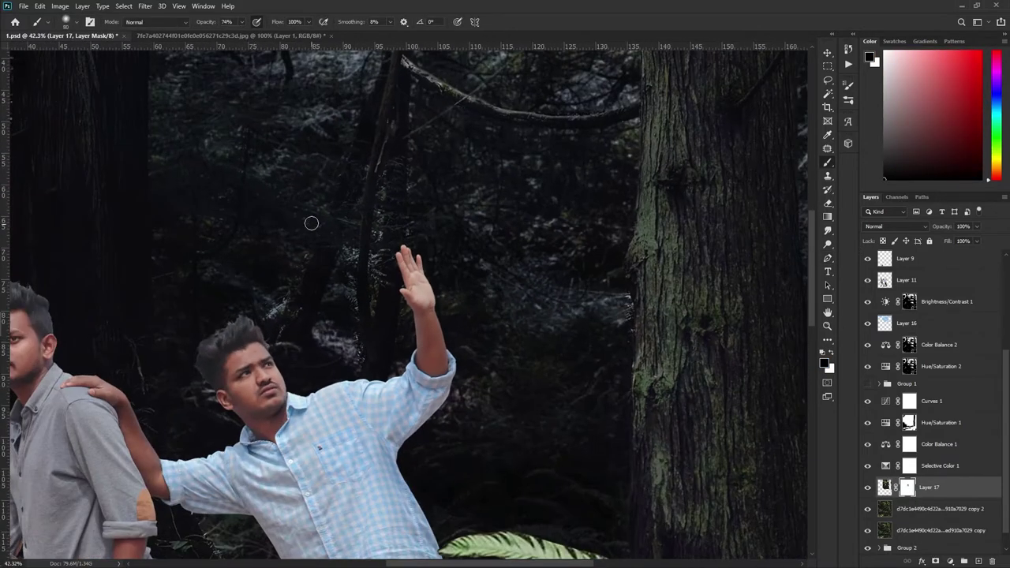
scroll(235, 392, "down", 2)
scroll(339, 206, "up", 3)
scroll(542, 180, "up", 1)
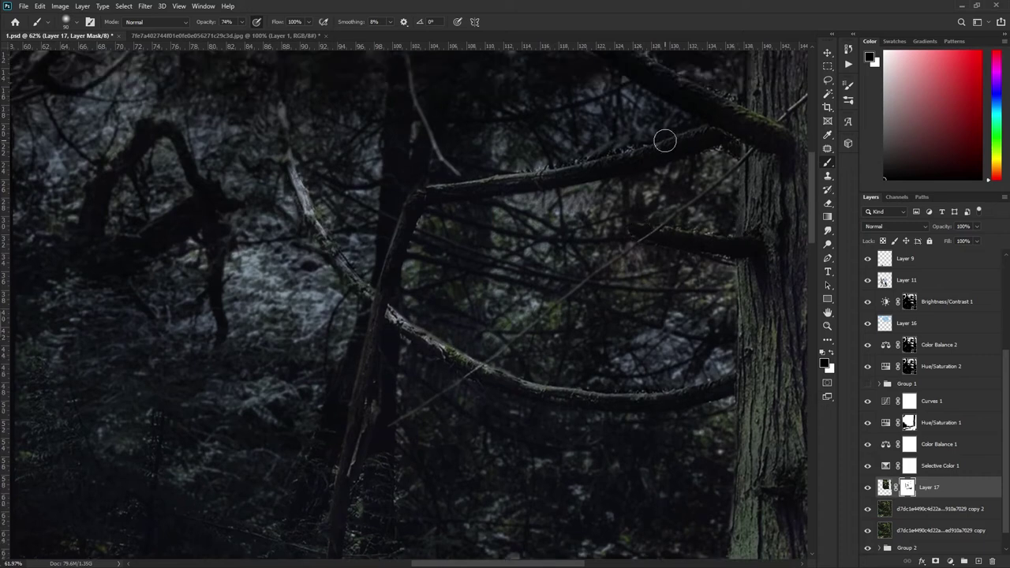
scroll(386, 311, "down", 3)
scroll(155, 229, "up", 3)
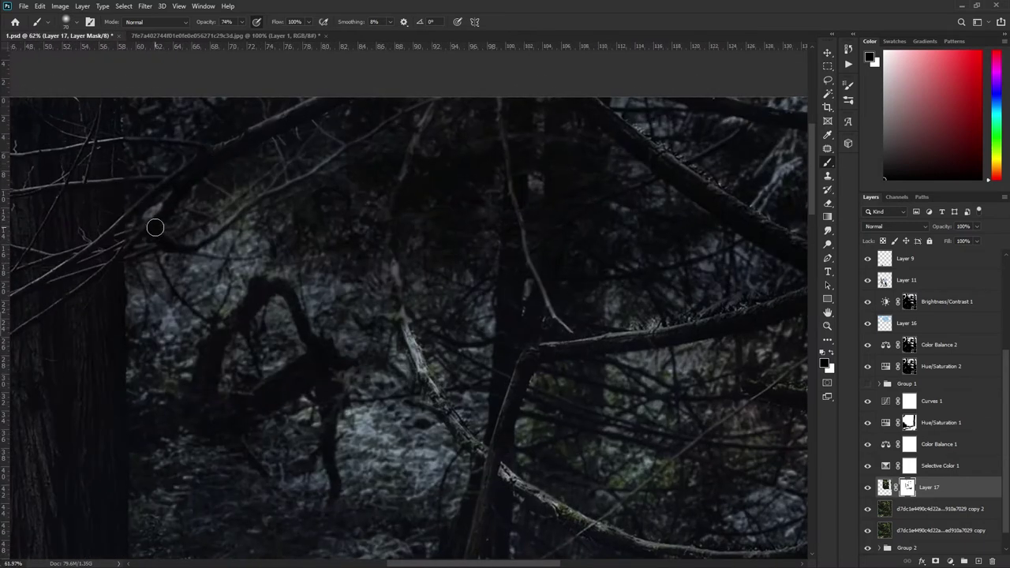
scroll(558, 228, "down", 2)
scroll(474, 260, "down", 1)
scroll(384, 300, "down", 1)
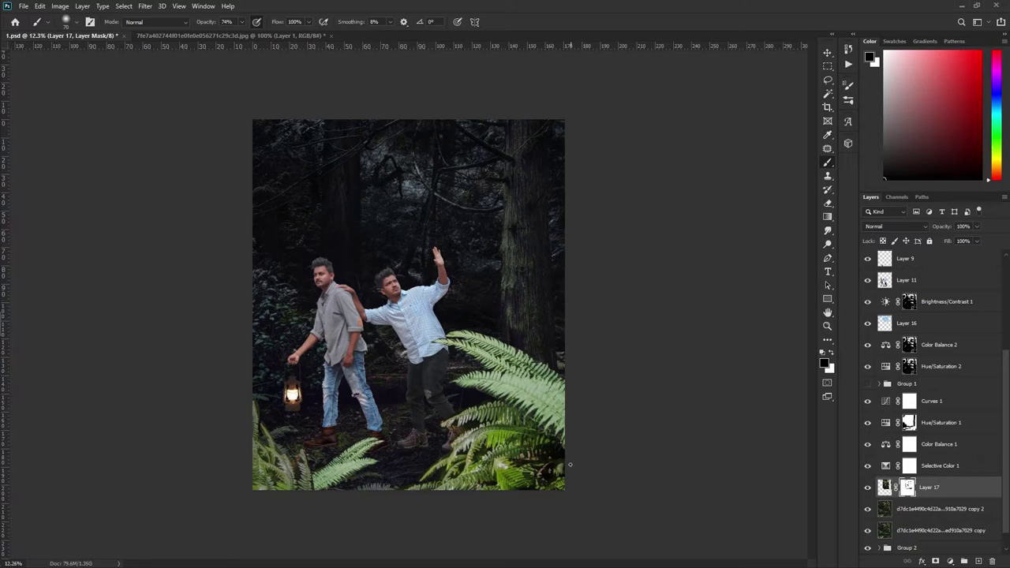
scroll(874, 324, "up", 3)
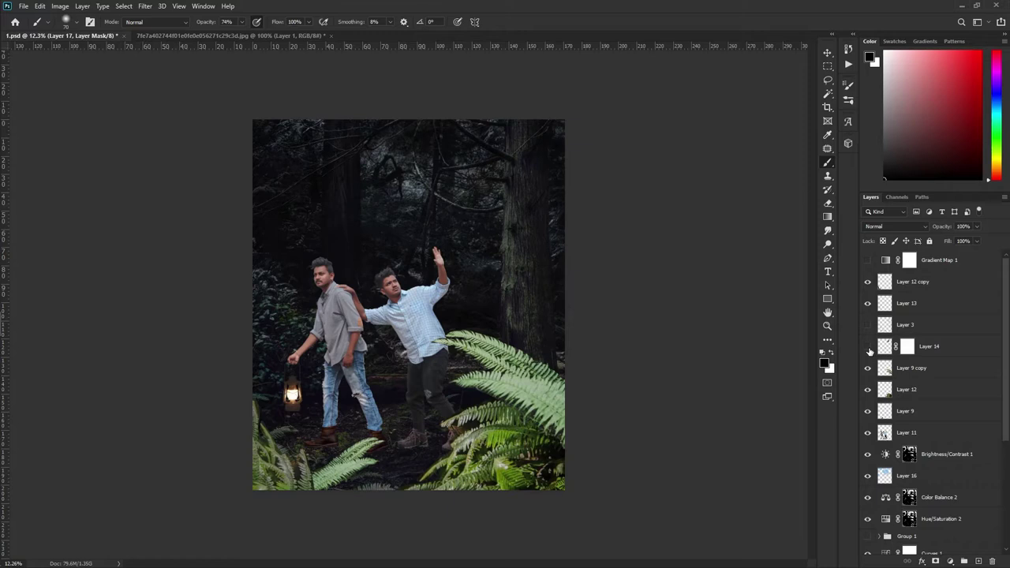
left_click(908, 368)
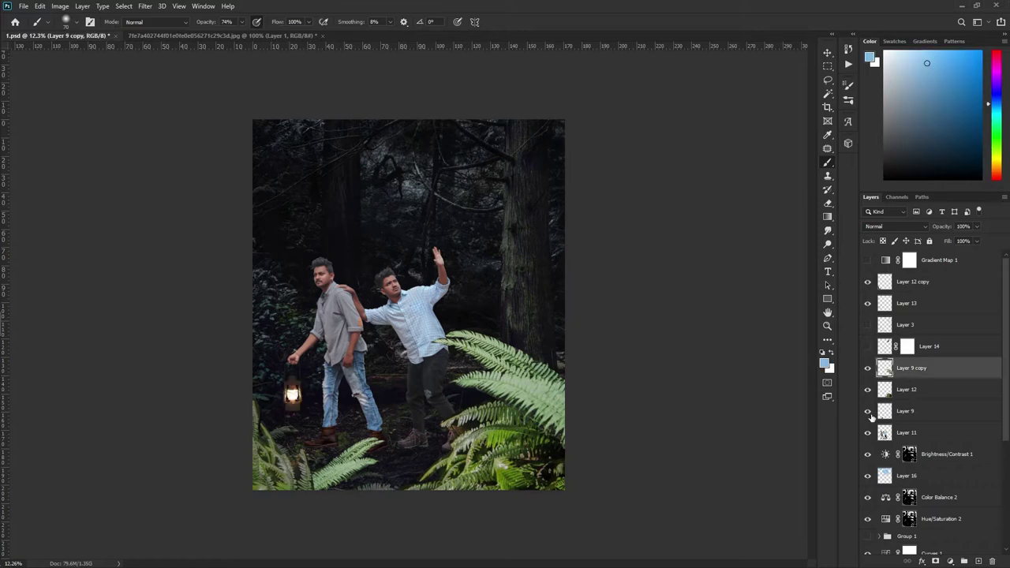
- Move the fern layers above Layer 13 and group them as 'leaves'
left_click(906, 411, "shift")
left_click_drag(907, 412, 921, 313)
left_click(918, 282, "shift")
key("ctrl+g")
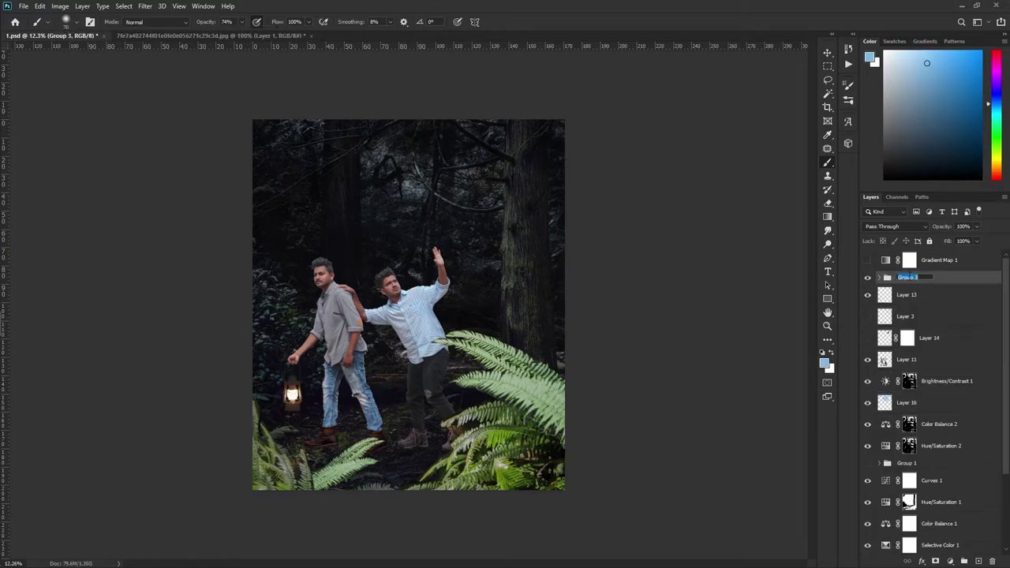
type("leaves")
- Shrink the Layer 12 copy fern inside the leaves group with Free Transform
left_click(879, 278)
left_click(944, 294)
scroll(410, 331, "up", 2, "alt")
key("ctrl+t")
mouse_move(406, 348)
left_mouse_down()
mouse_move(416, 334)
mouse_move(339, 347)
left_mouse_up()
key("Return")
- Add a mask to Layer 9 and paint out fern leaflets near the boot and lower left
key("b")
scroll(270, 407, "up", 3)
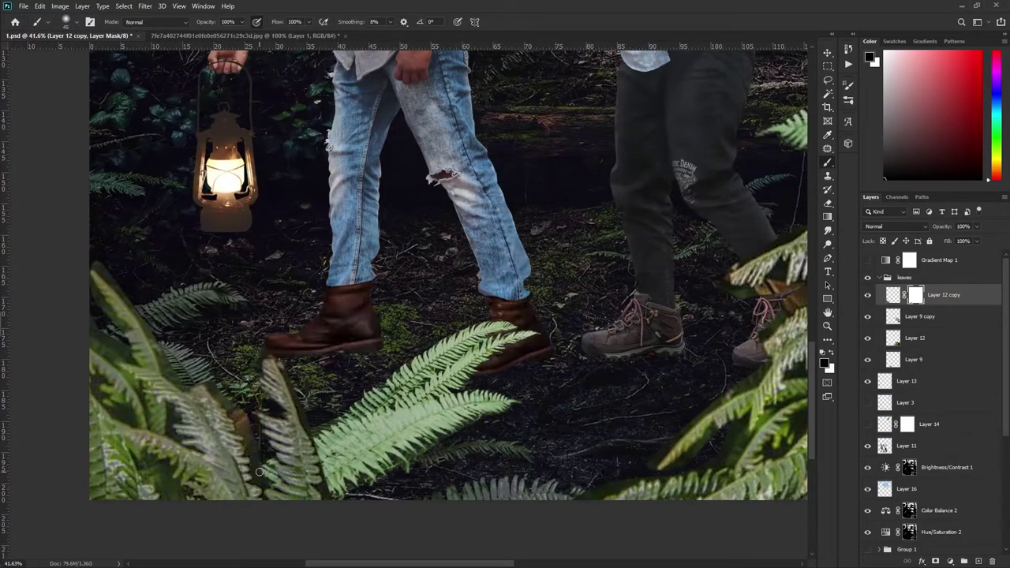
scroll(231, 380, "down", 1)
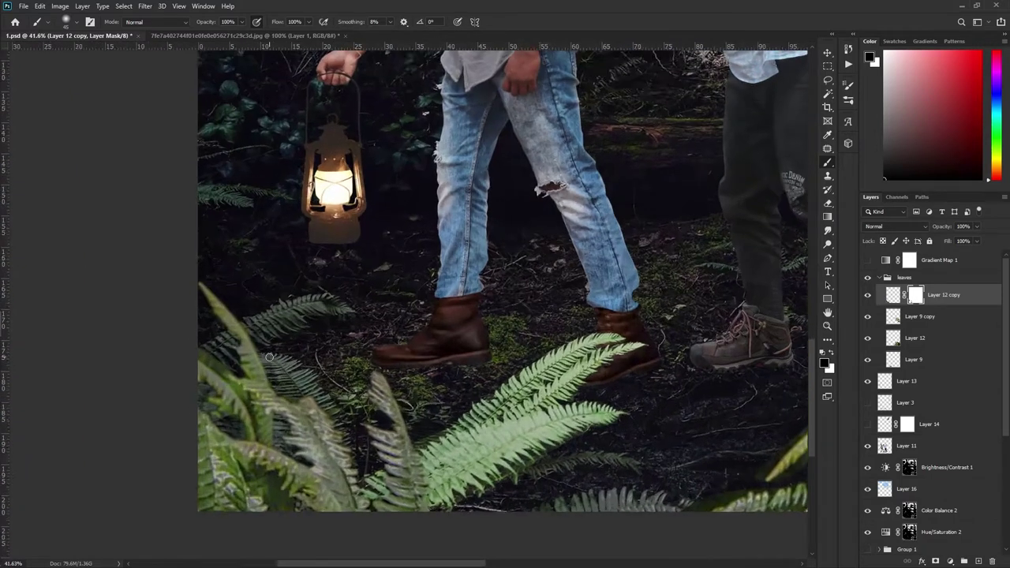
scroll(300, 499, "down", 3)
scroll(355, 442, "up", 4)
left_click(914, 359)
left_click(950, 561)
scroll(401, 436, "up", 2)
left_click_drag(401, 435, 481, 395)
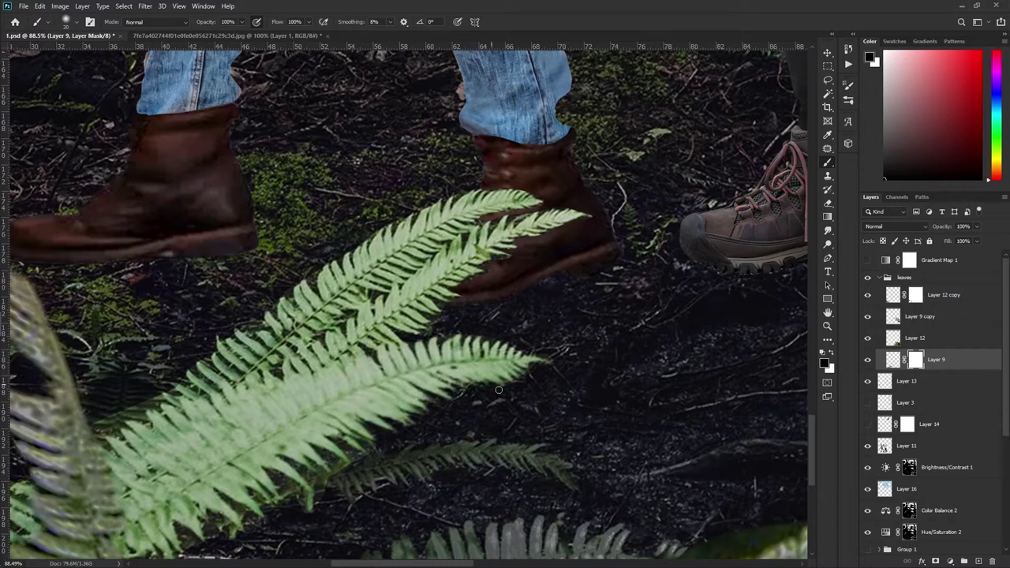
left_click_drag(257, 313, 149, 407)
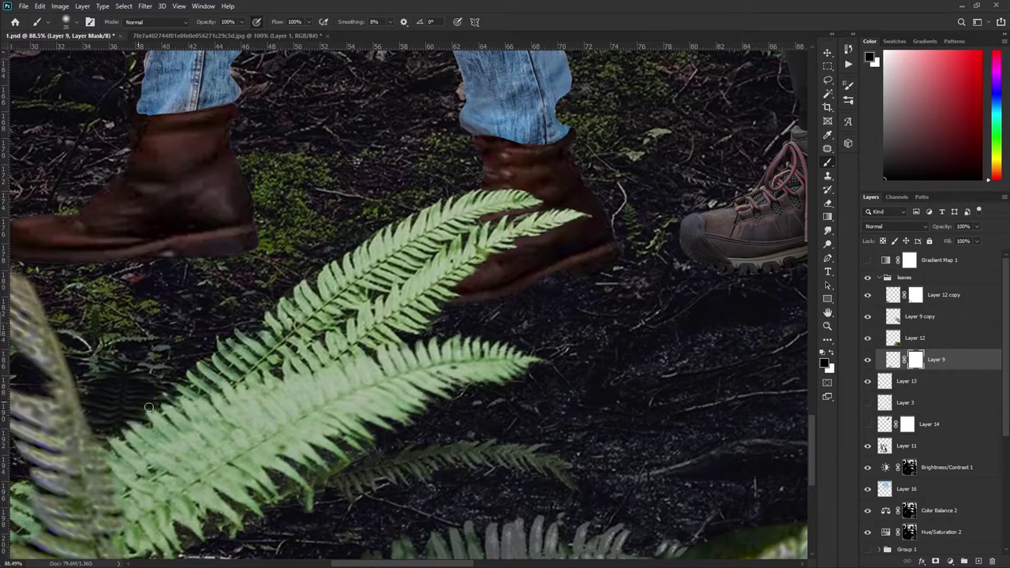
- Fit the image in view and mask the Layer 9 fern's top edge against the shirt
scroll(515, 222, "up", 3)
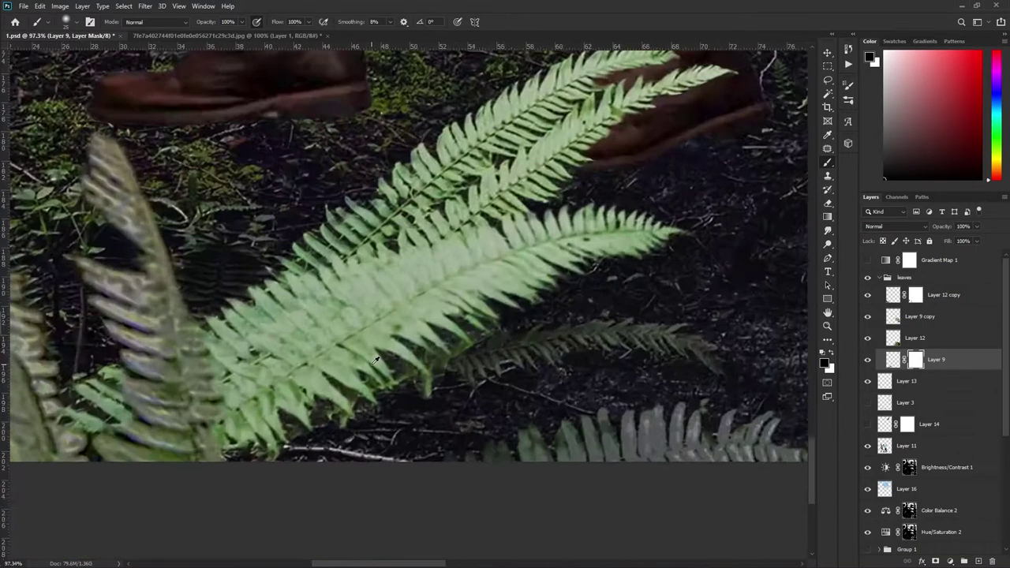
key("ctrl+0")
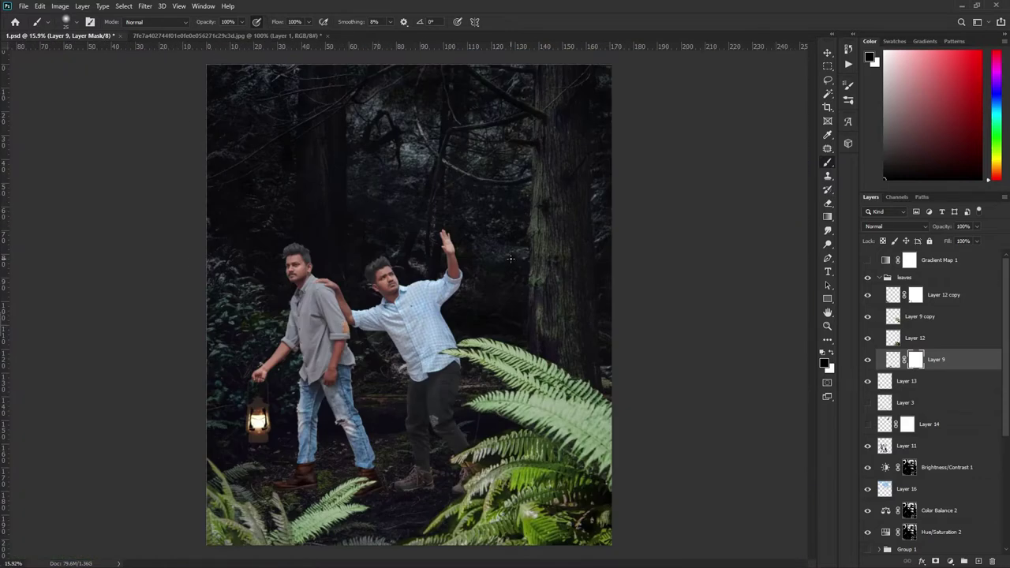
scroll(511, 258, "up", 5)
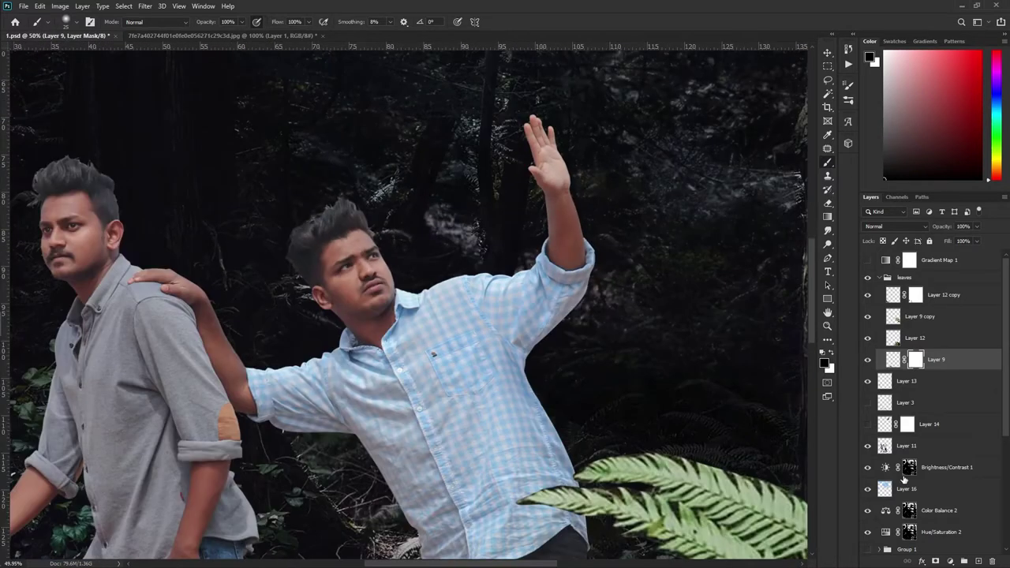
scroll(474, 143, "down", 2)
scroll(475, 143, "down", 2)
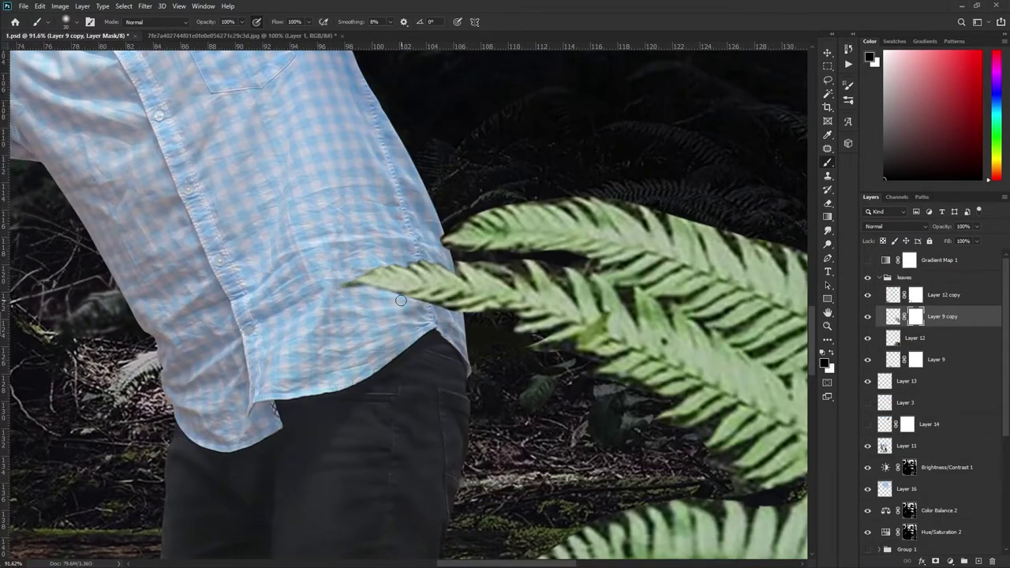
scroll(401, 301, "down", 3)
scroll(483, 357, "up", 2)
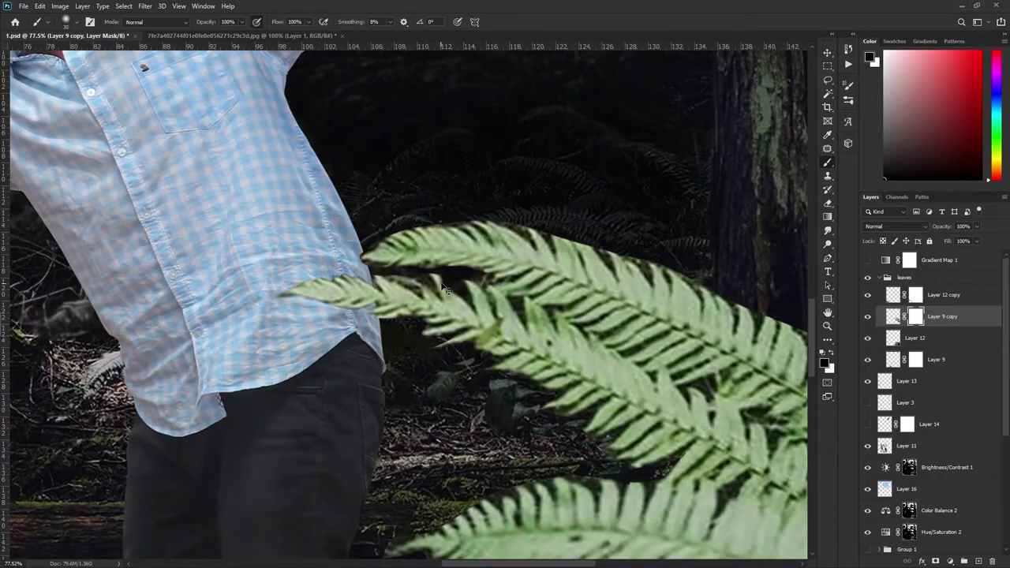
left_click_drag(364, 268, 527, 234)
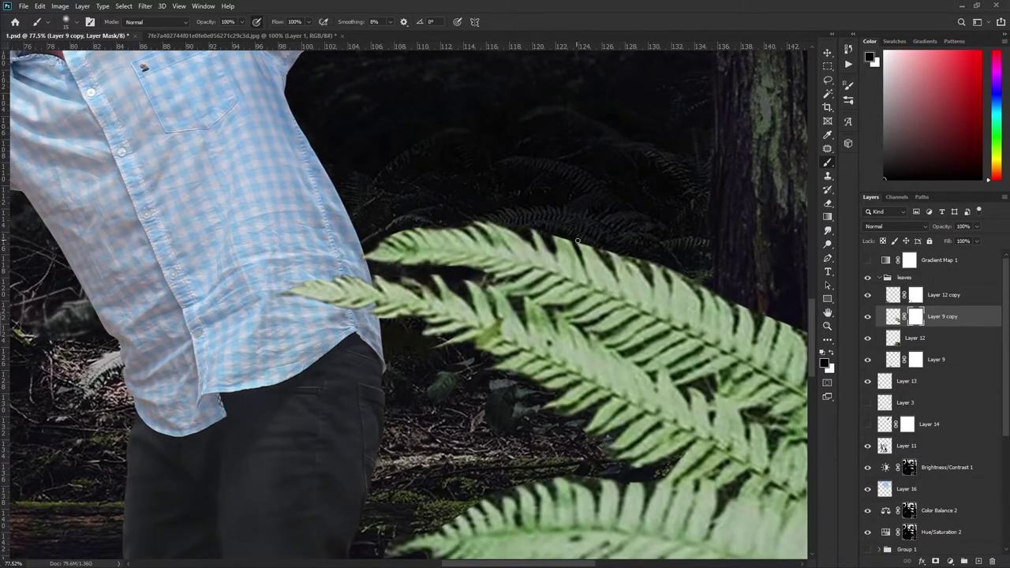
scroll(578, 241, "down", 3)
scroll(463, 232, "up", 2)
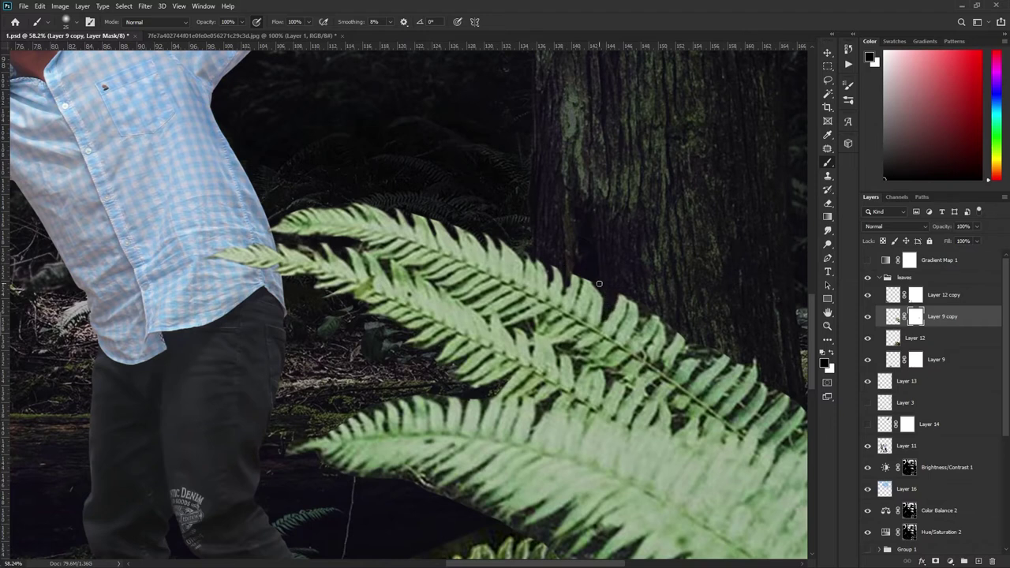
scroll(667, 321, "up", 1)
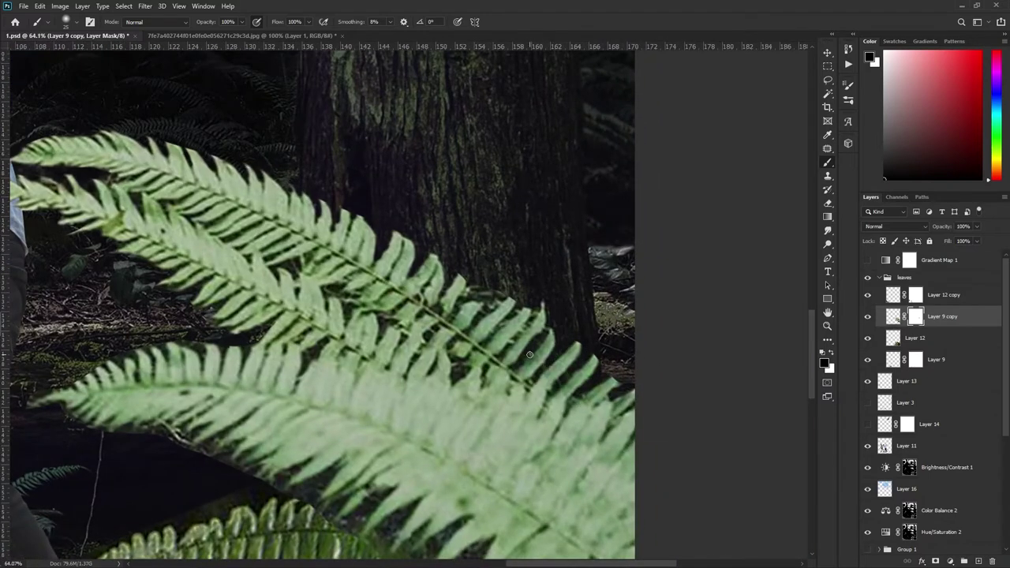
scroll(663, 356, "up", 2)
scroll(429, 255, "up", 1)
scroll(294, 208, "up", 2)
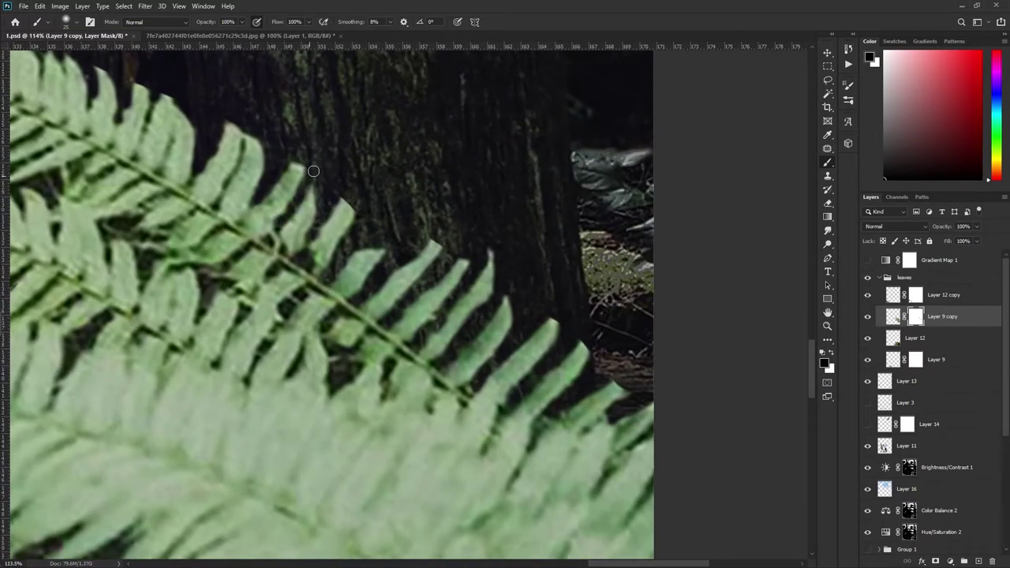
scroll(294, 207, "down", 5)
scroll(353, 191, "down", 2)
scroll(125, 270, "up", 2)
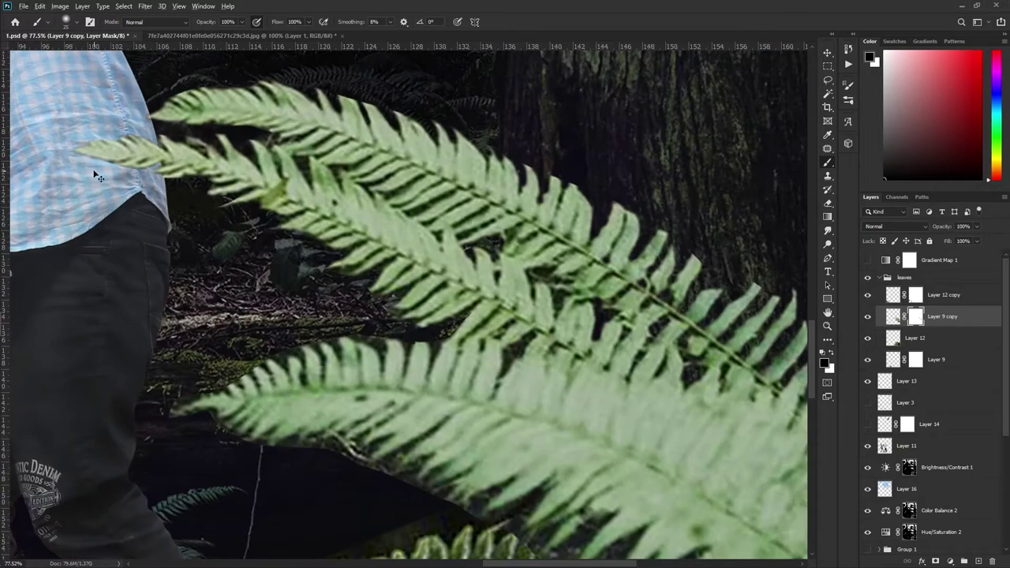
scroll(134, 254, "up", 2)
scroll(148, 236, "up", 2)
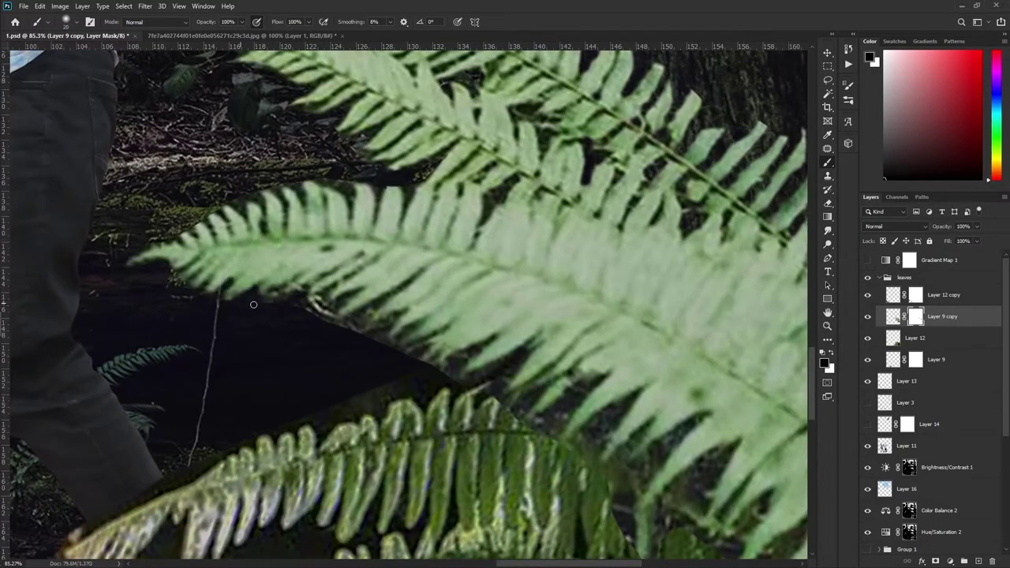
scroll(225, 266, "up", 1)
scroll(225, 266, "up", 1)
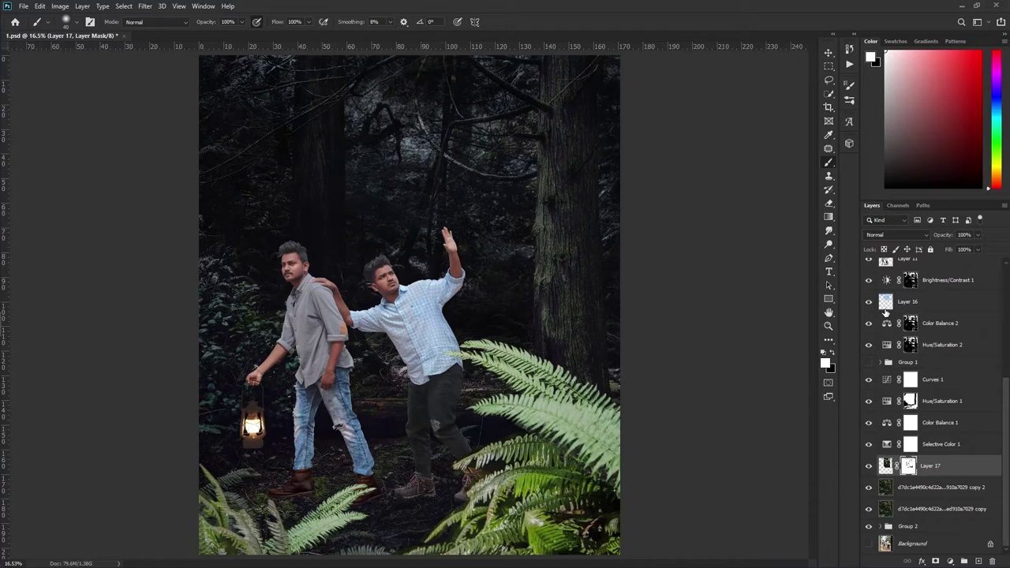
scroll(910, 442, "up", 3)
- On Layer 12's mask, hide the fern covering the right boot to reveal it
left_click(920, 411)
scroll(908, 411, "down", 3)
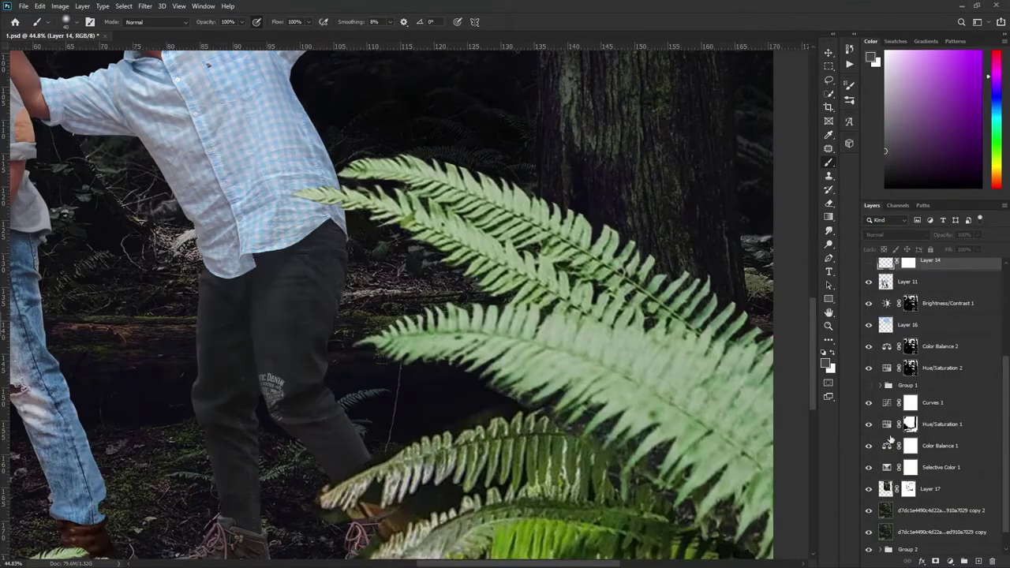
scroll(908, 411, "up", 3)
left_click(938, 346)
scroll(437, 324, "up", 3)
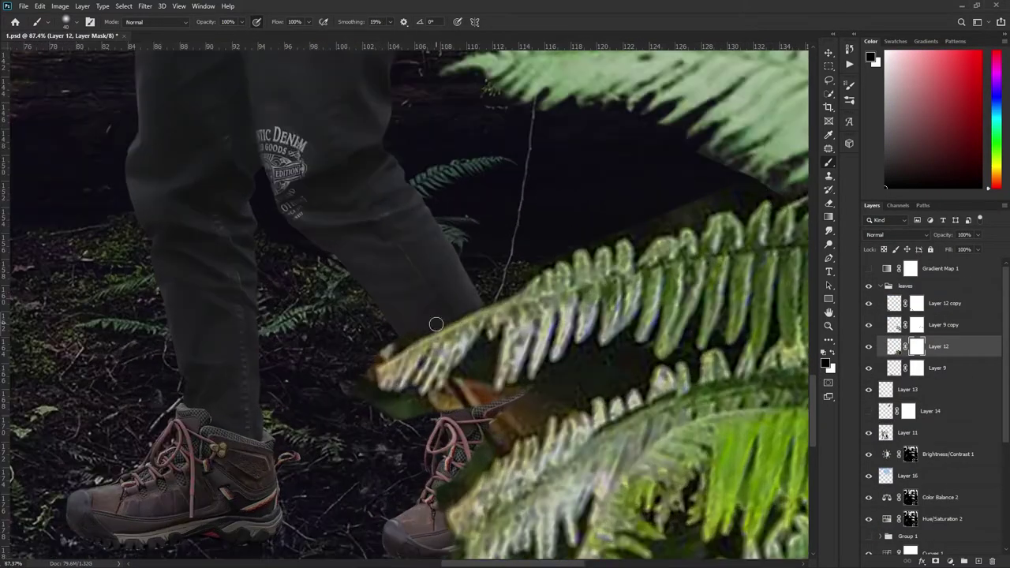
left_click_drag(436, 324, 450, 399)
scroll(450, 398, "down", 2)
scroll(458, 442, "up", 1)
left_click_drag(443, 450, 468, 476)
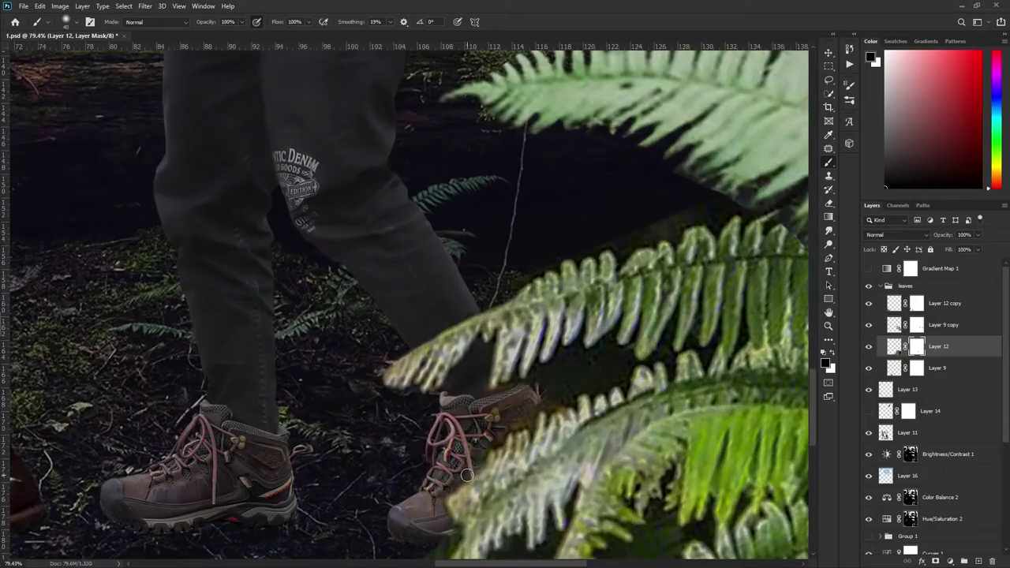
- Mask away more Layer 12 fern near the boots and remnants over the ground
scroll(521, 387, "up", 1)
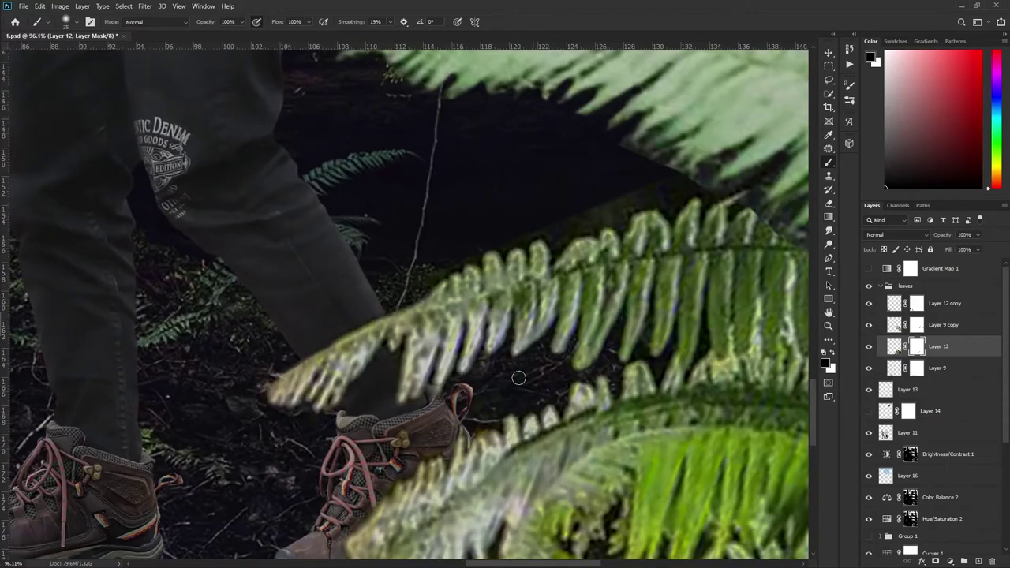
scroll(504, 378, "up", 1)
scroll(552, 347, "down", 1)
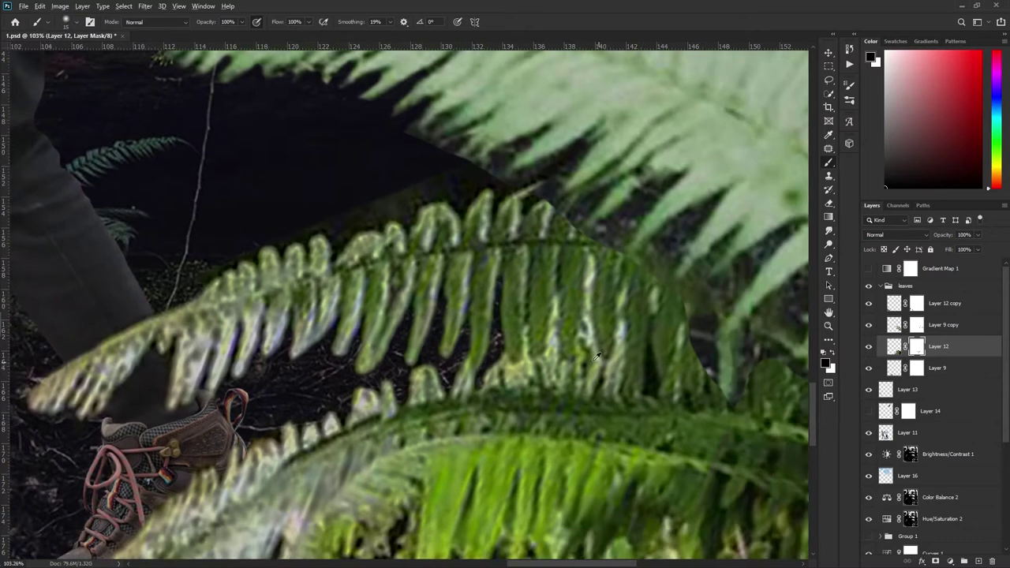
scroll(474, 344, "down", 1)
scroll(332, 339, "down", 2)
left_click_drag(307, 339, 169, 455)
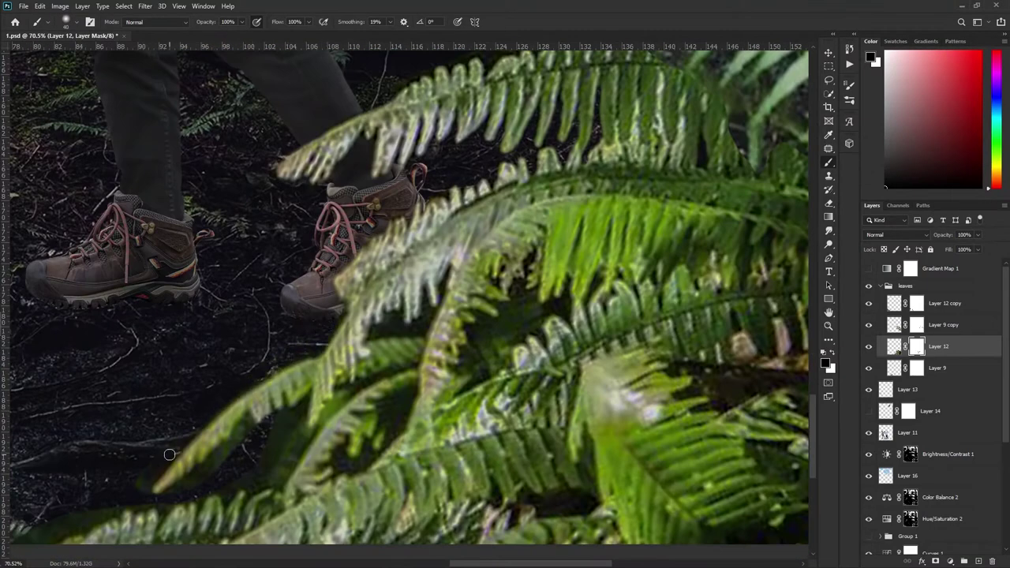
scroll(395, 379, "down", 1)
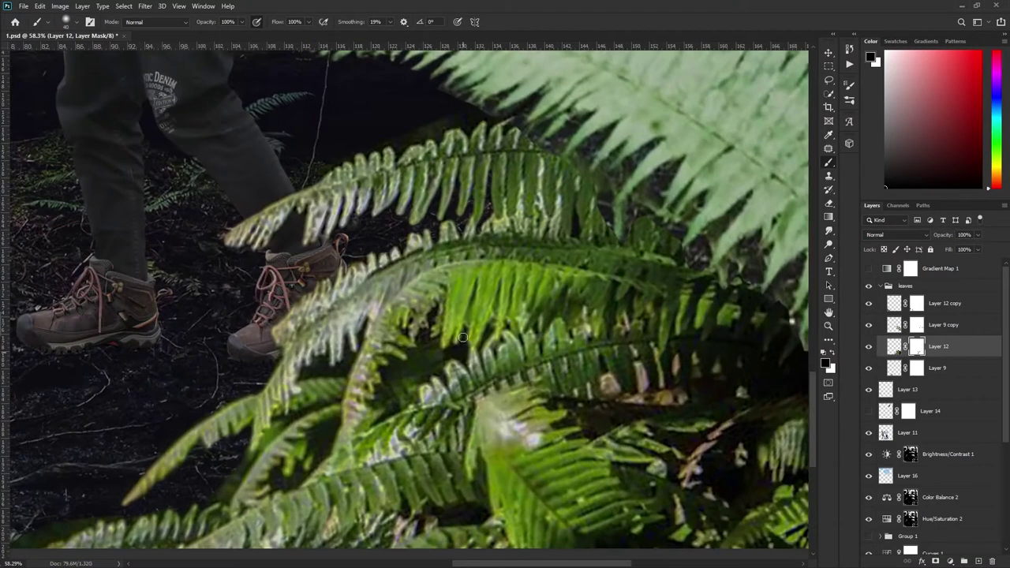
scroll(513, 348, "down", 2)
scroll(632, 309, "down", 1)
scroll(632, 309, "up", 3)
left_click_drag(442, 320, 180, 395)
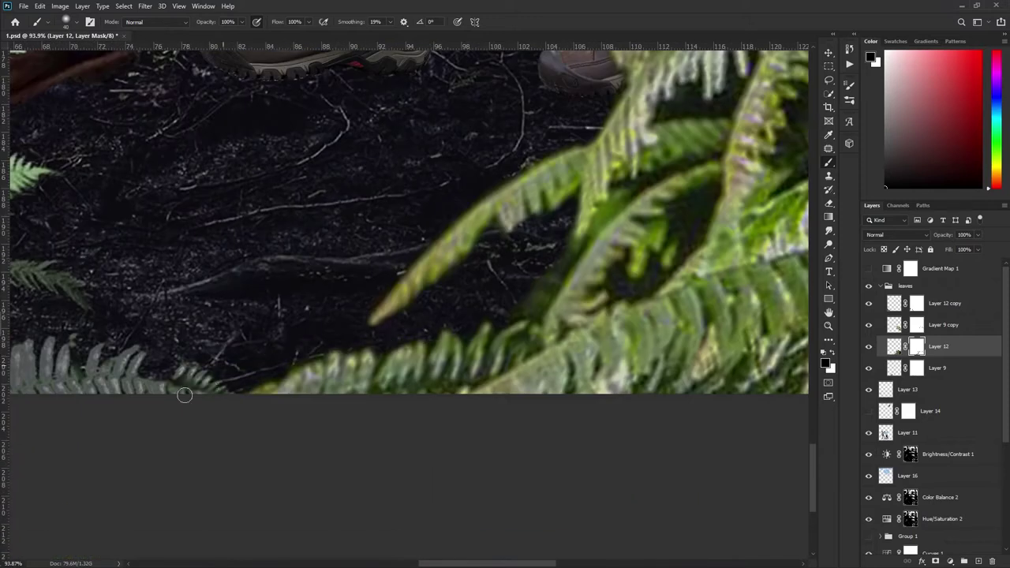
scroll(237, 355, "down", 2)
scroll(458, 273, "down", 4)
- Touch up the Layer 9 copy and Layer 12 fern masks, then stamp the ferns into one merged layer
left_click(474, 363, "ctrl")
scroll(474, 363, "up", 6)
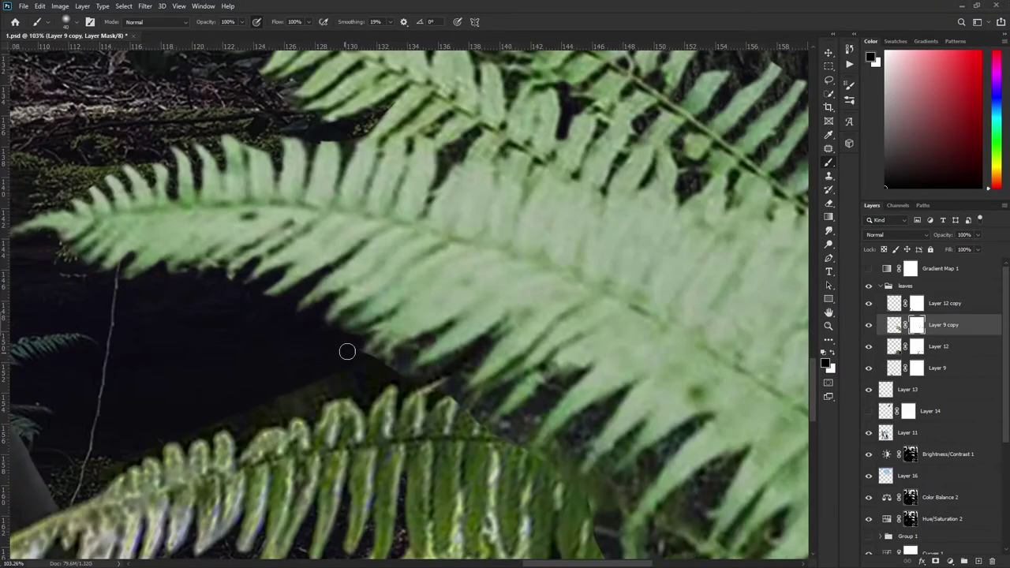
scroll(539, 478, "down", 1)
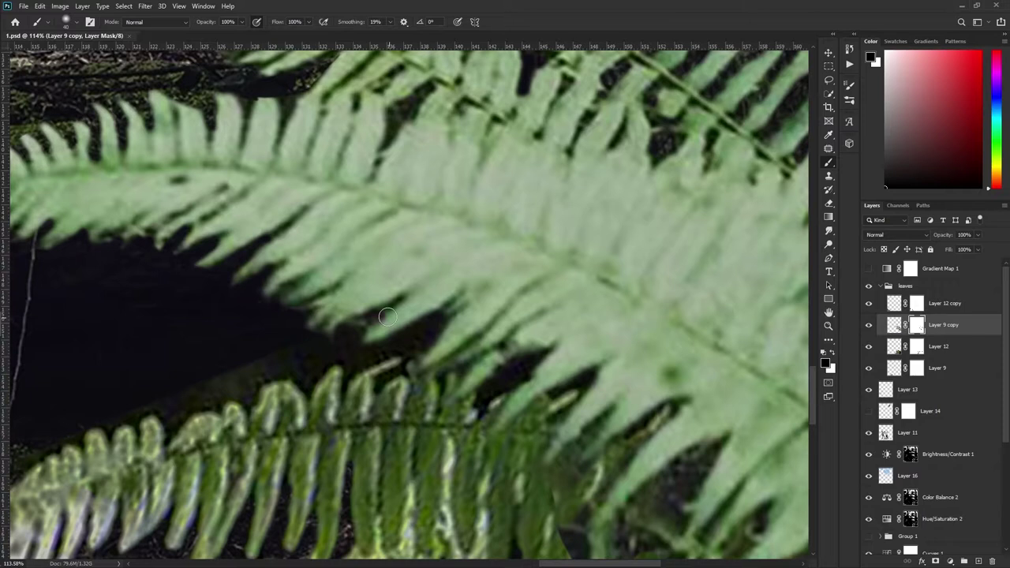
scroll(388, 316, "down", 1)
left_click(387, 316, "ctrl")
scroll(172, 401, "down", 3)
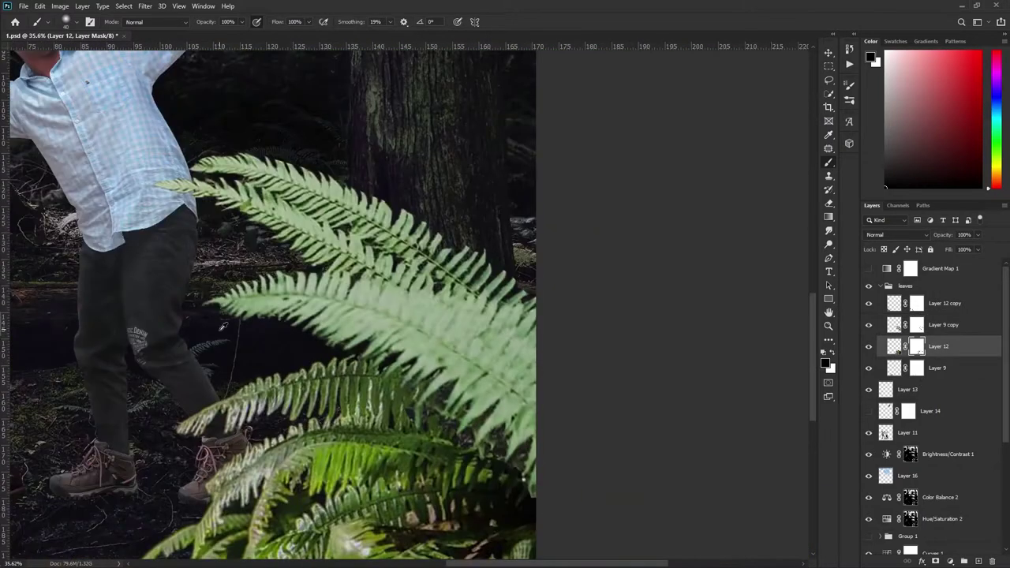
left_click(490, 411, "ctrl")
scroll(489, 410, "up", 3)
scroll(382, 324, "up", 1)
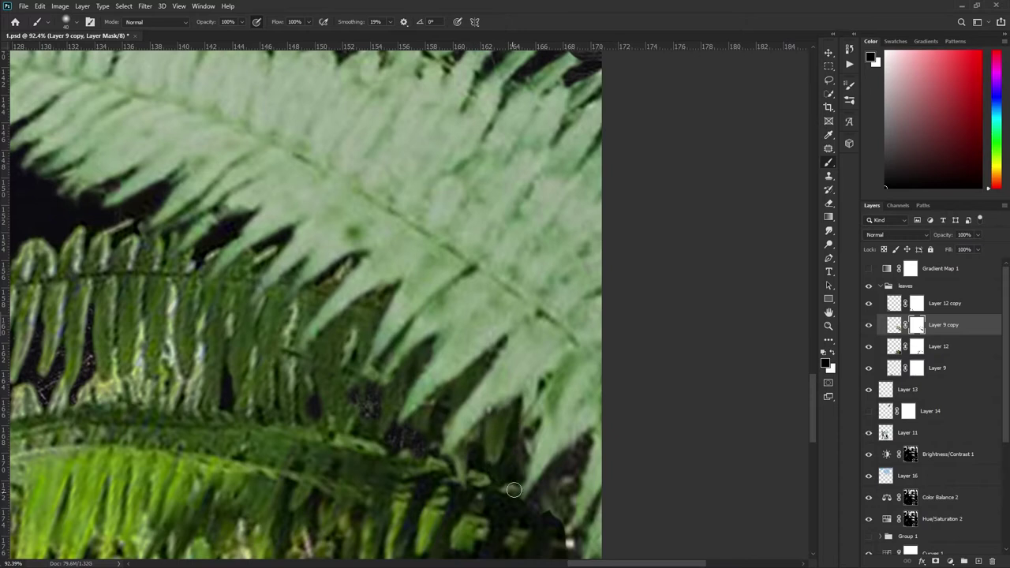
scroll(474, 482, "down", 1)
scroll(474, 473, "down", 3)
scroll(504, 458, "down", 1)
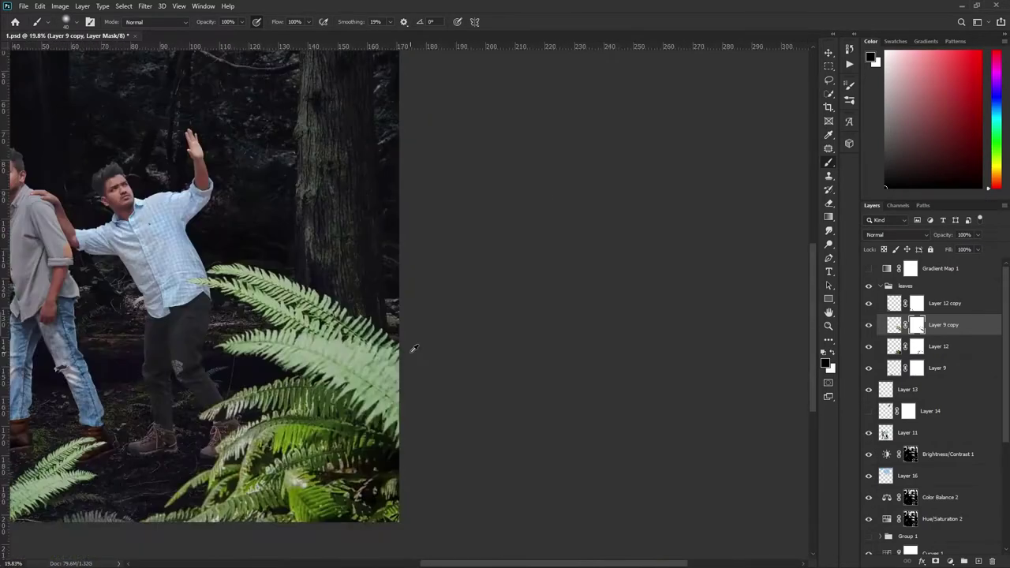
scroll(408, 350, "down", 1)
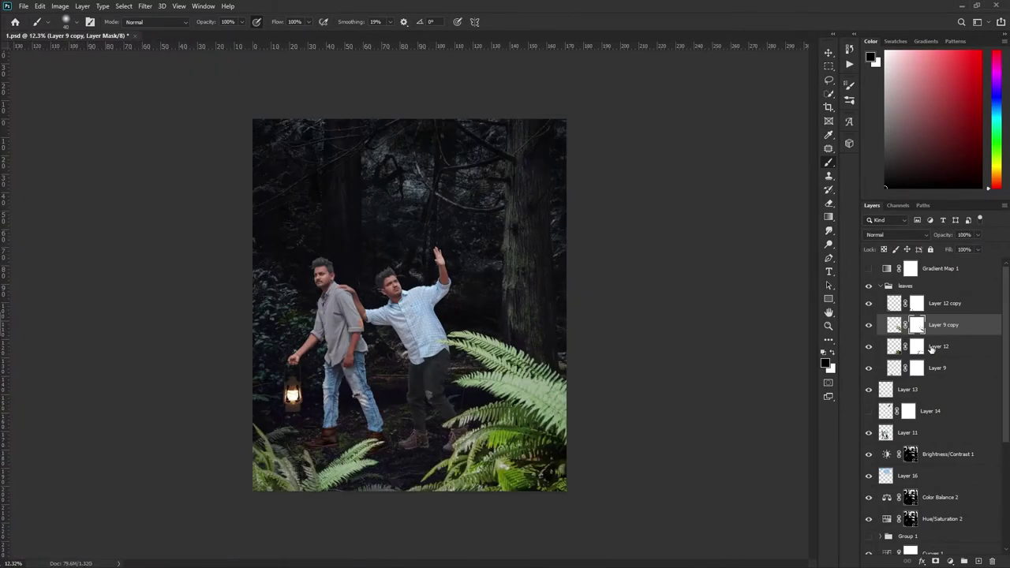
key("ctrl+alt+e")
- Darken the selected merged ferns with Brightness/Contrast (Brightness −147, Contrast 59)
key("c")
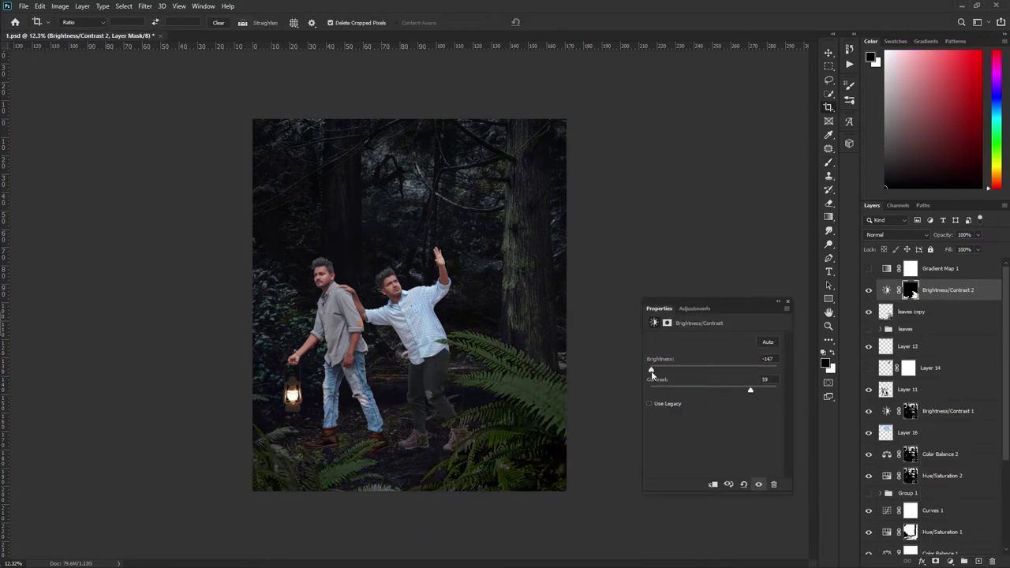
left_click_drag(651, 371, 678, 373)
mouse_move(772, 392)
left_mouse_down()
mouse_move(700, 393)
mouse_move(743, 383)
mouse_move(755, 396)
left_mouse_up()
- Add Hue/Saturation (Hue +4, Saturation −22) and Color Balance midtones (−4, +3, +19) to the ferns
left_click(950, 561)
left_click(939, 458)
left_click(950, 561)
left_click(939, 472)
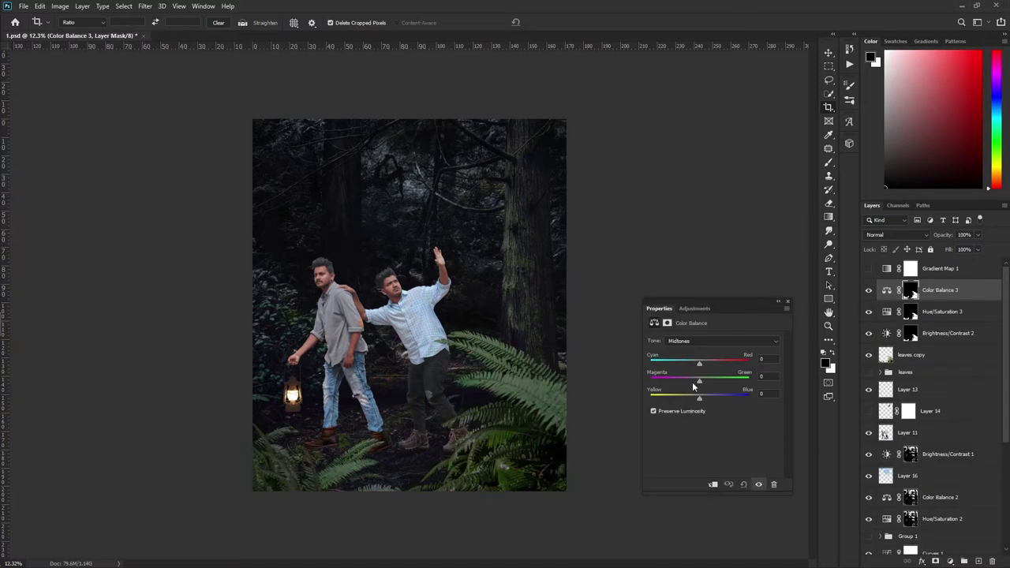
left_click(789, 300)
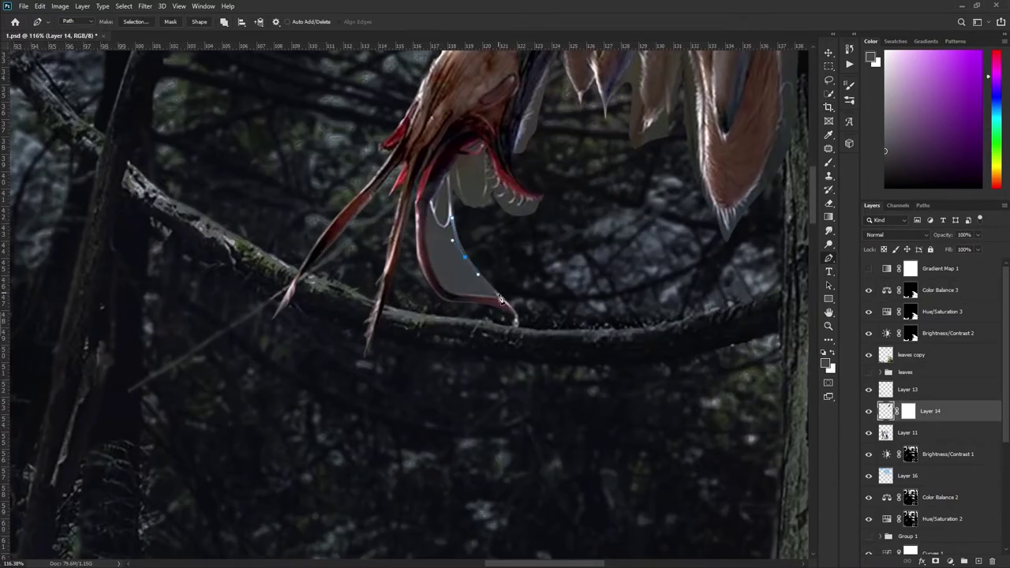
- Outline a tendril at the creature's mouth
scroll(470, 158, "up", 3)
left_click(426, 286)
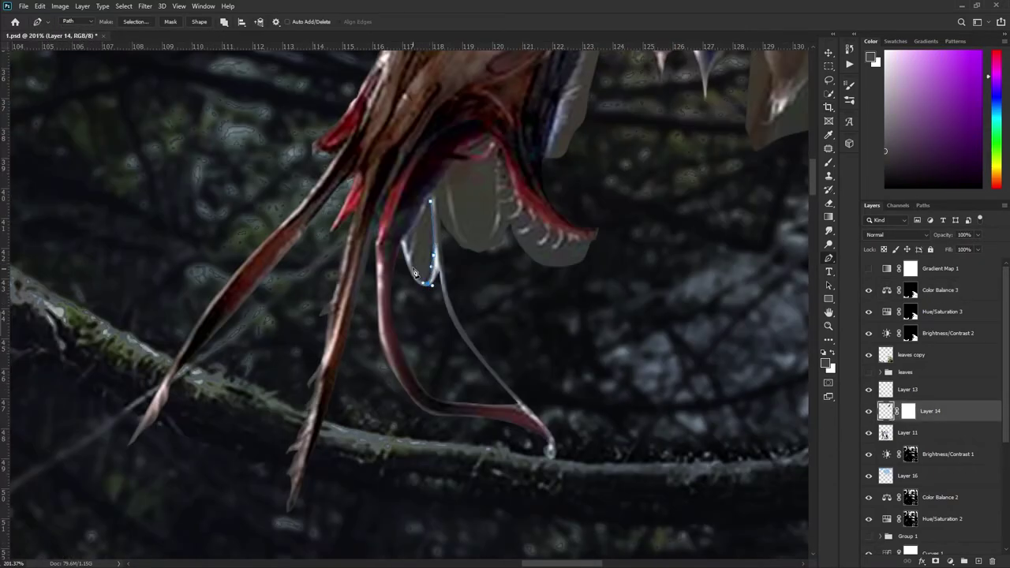
scroll(424, 207, "down", 3)
scroll(374, 330, "up", 2)
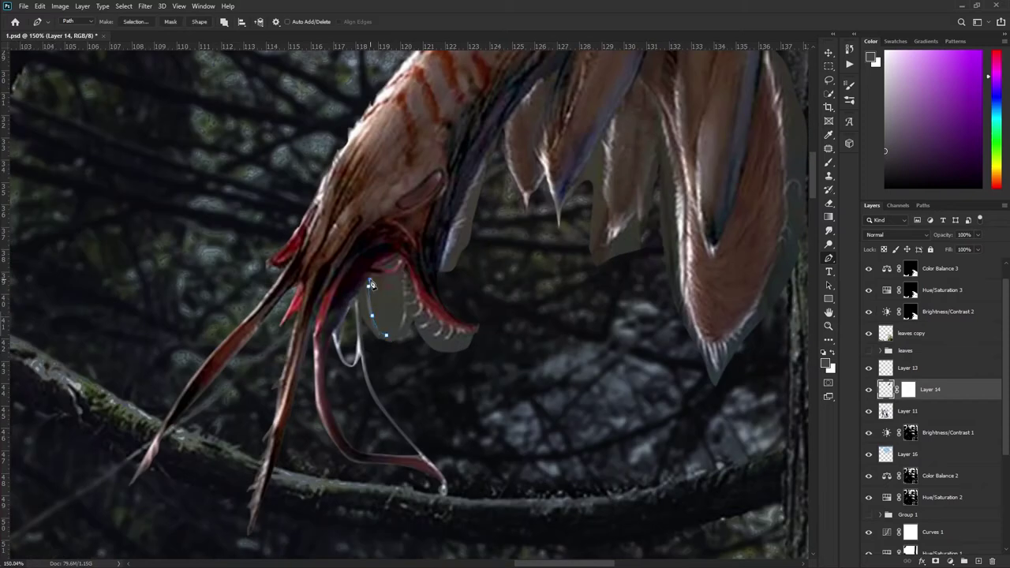
scroll(446, 338, "up", 1)
left_click(446, 338)
scroll(446, 363, "up", 1)
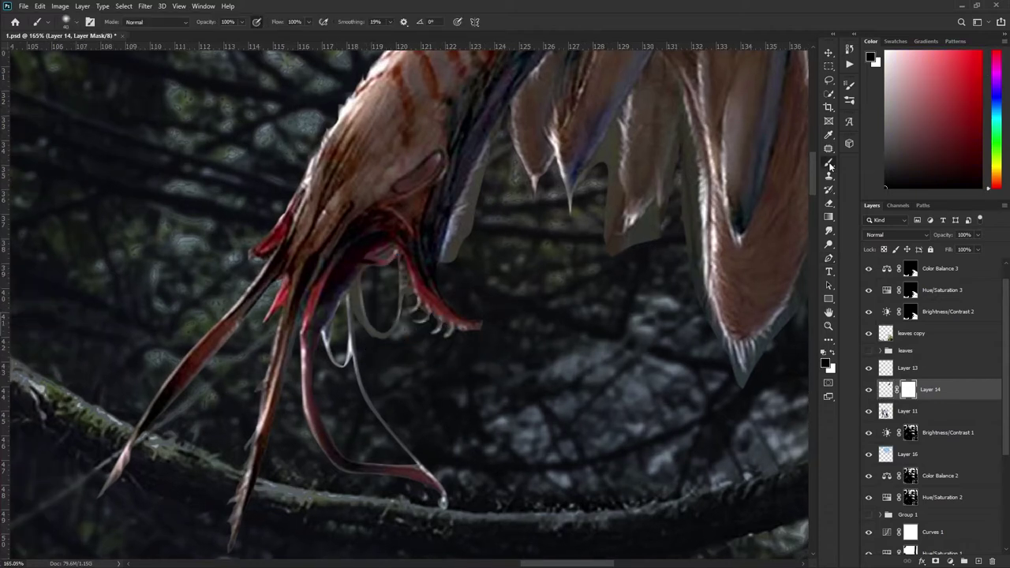
- Refine the creature's edges against the trunk with the Brush on Layer 14's mask, zooming in
key("b")
scroll(480, 247, "up", 1)
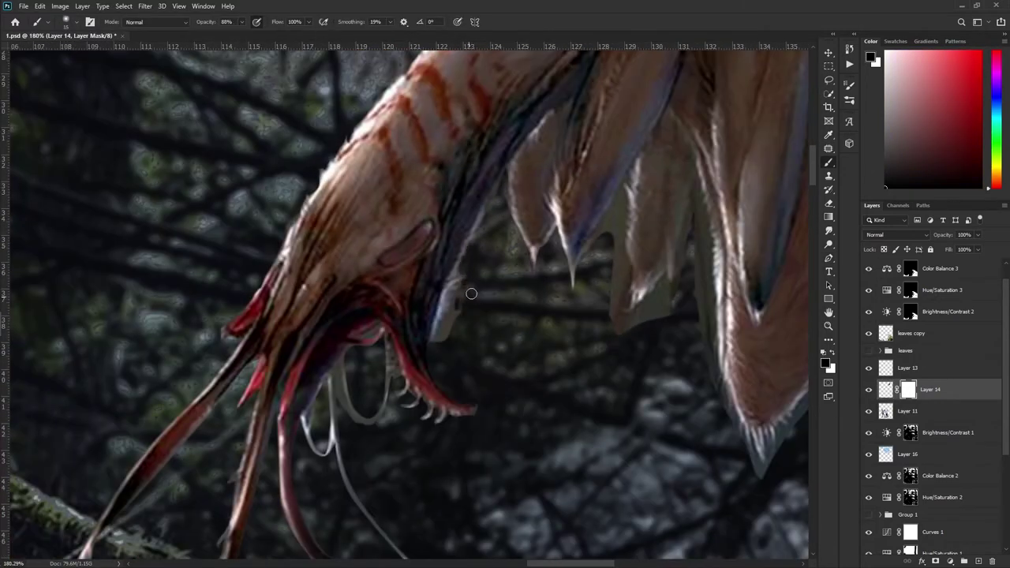
scroll(357, 456, "up", 3)
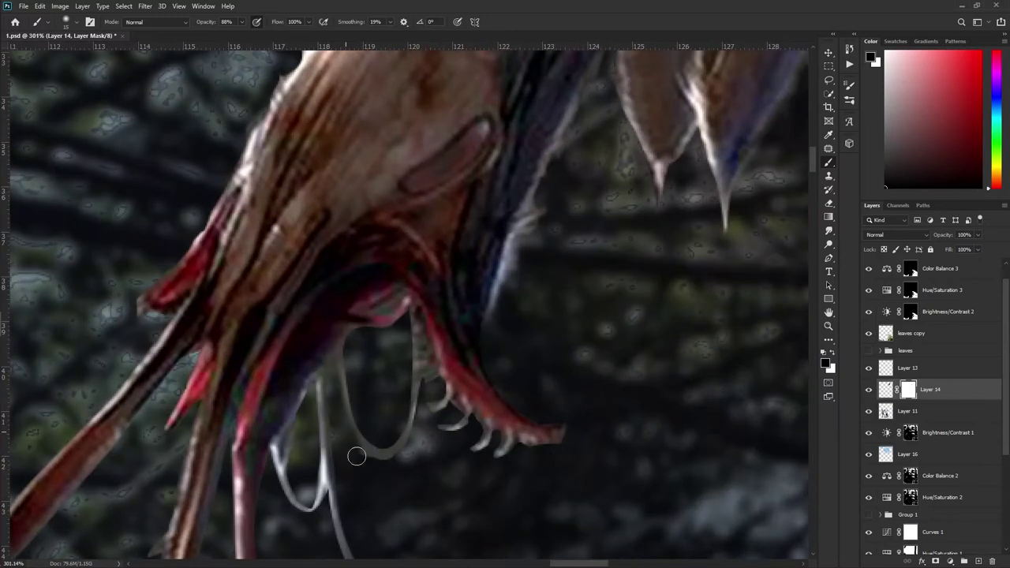
scroll(463, 419, "down", 3)
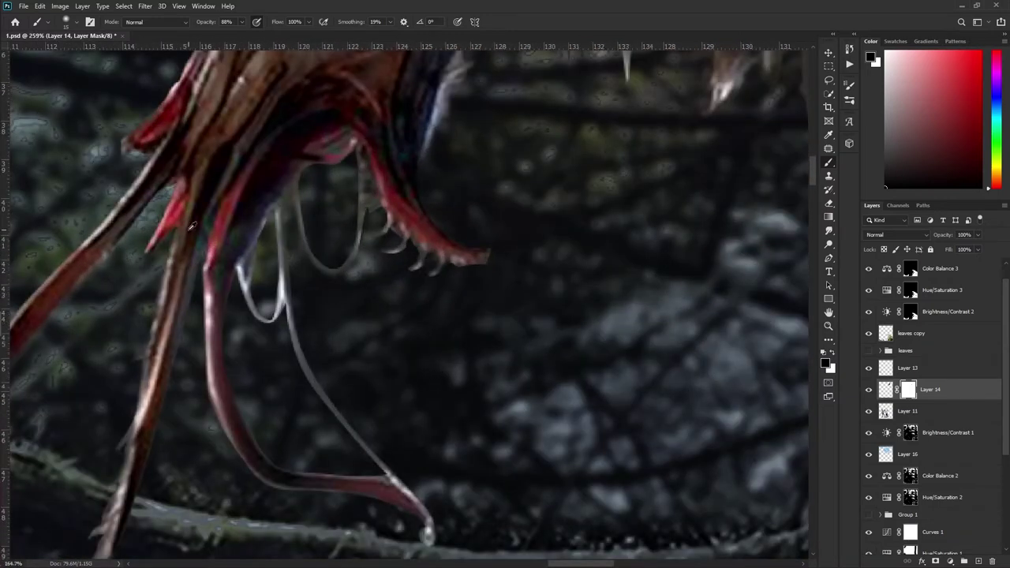
scroll(532, 263, "up", 3)
scroll(532, 263, "up", 2)
scroll(445, 309, "up", 1)
scroll(457, 252, "up", 1)
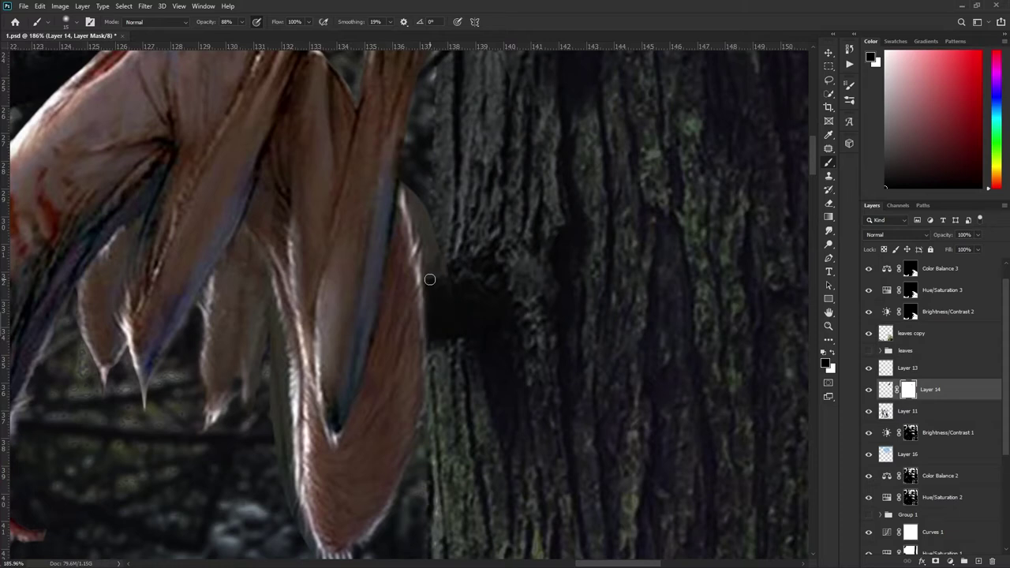
scroll(426, 276, "up", 1)
scroll(379, 296, "up", 1)
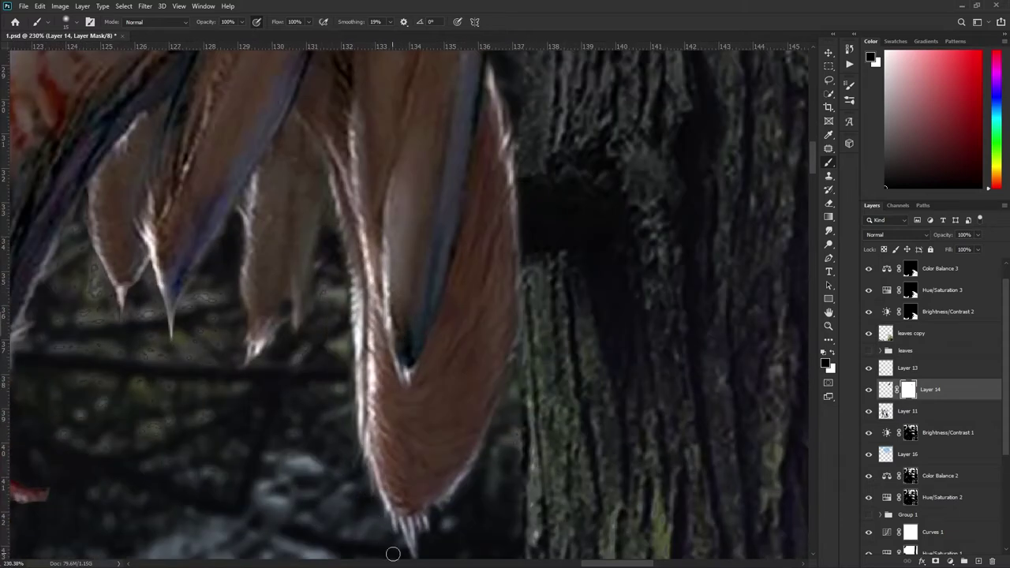
scroll(383, 535, "down", 5)
scroll(442, 237, "up", 1)
scroll(474, 158, "up", 1)
scroll(399, 126, "up", 2)
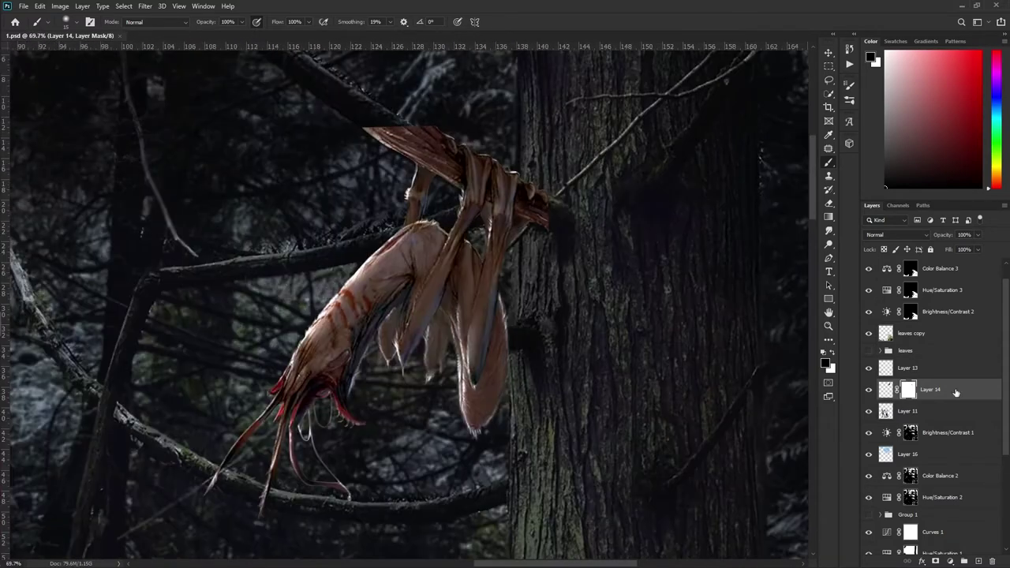
scroll(359, 105, "up", 2)
- Begin a Pen path at the tip of the branch the creature grips
key("p")
left_click(452, 107)
left_click(458, 141)
- Trace the branch outline with Pen anchors, curving the path's end along the branch
left_click(459, 210)
left_click(444, 193)
left_click(403, 171)
left_click(321, 133)
left_click(267, 87)
left_click_drag(300, 62, 341, 64)
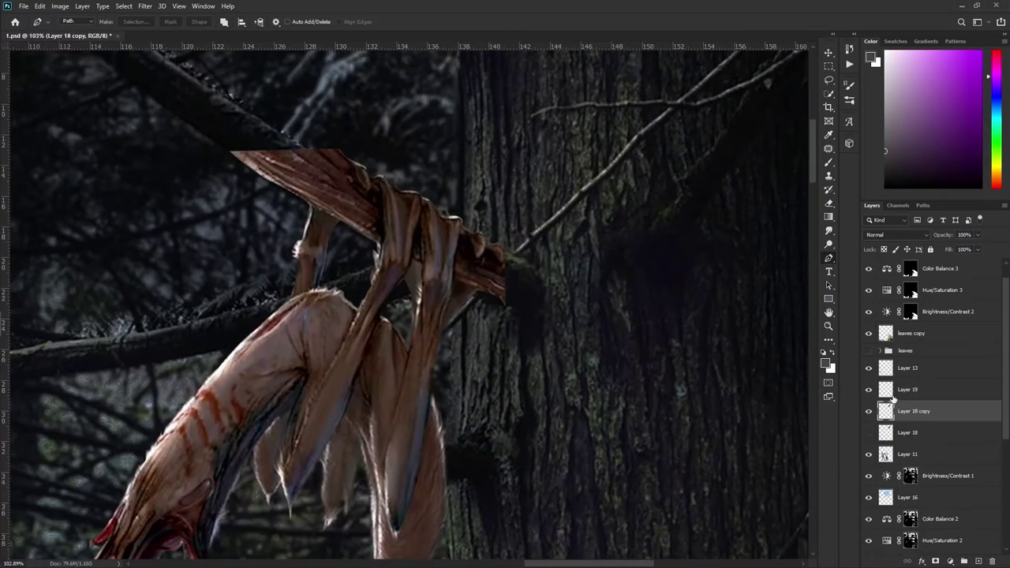
- Set Layer 19 to Darker Color and move the Layer 18 copy branch over the claws
scroll(896, 234, "up", 2)
scroll(896, 235, "up", 1)
scroll(896, 234, "up", 1)
left_click(896, 234)
left_click(886, 316)
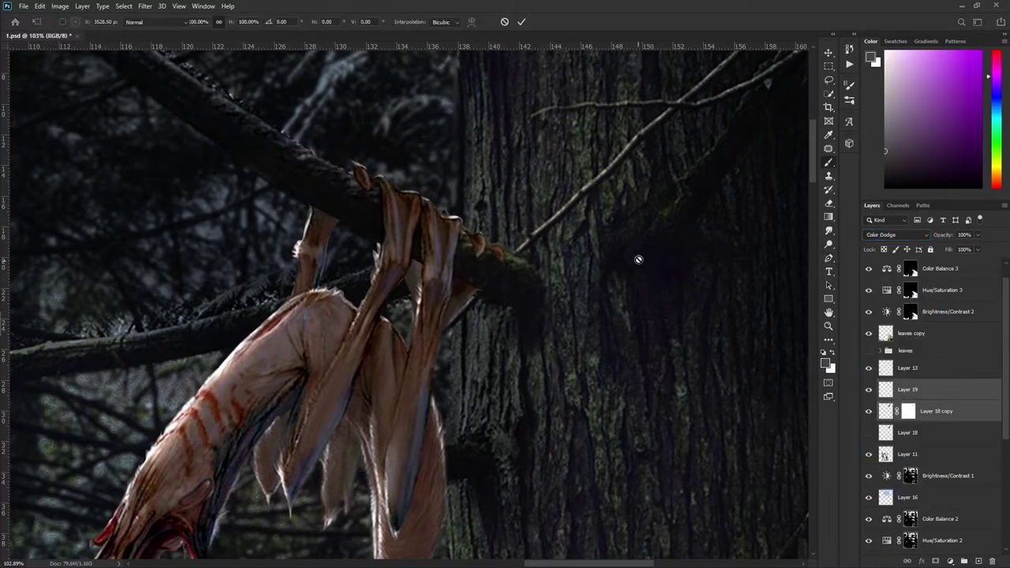
left_click_drag(500, 308, 506, 236)
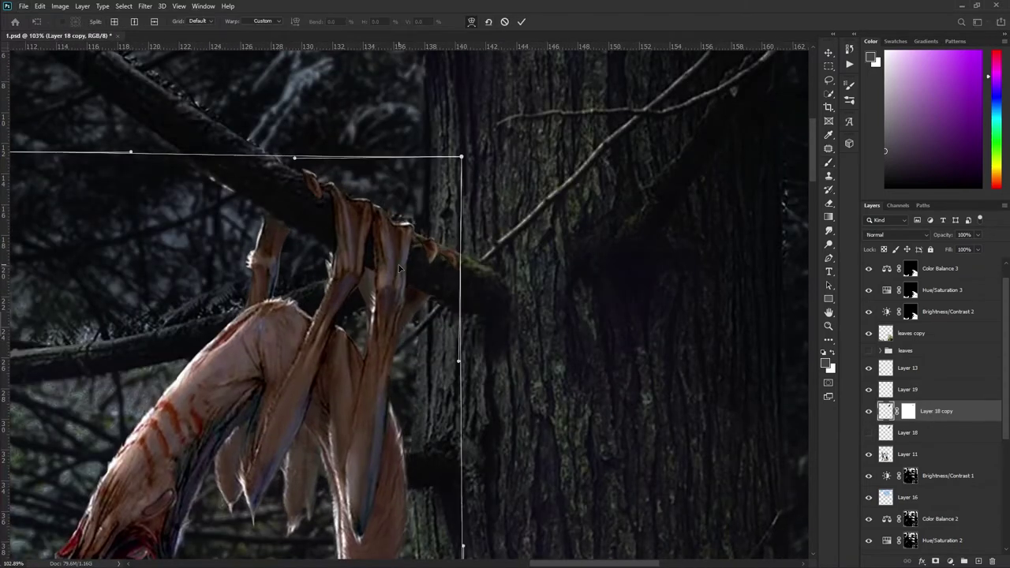
- Bend the branch copy around the claws with Warp and then Puppet Warp
right_click(435, 265)
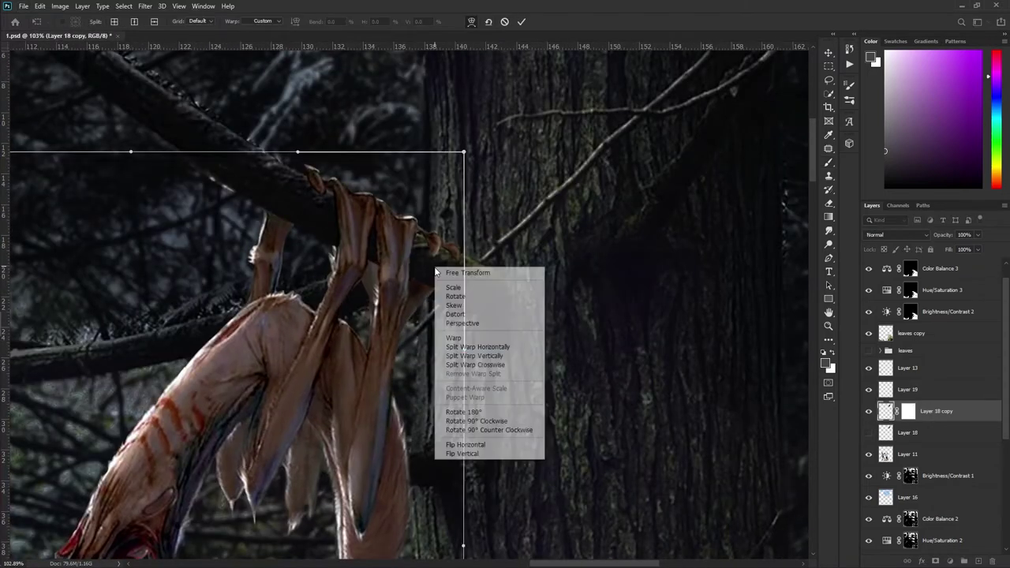
left_click(424, 271)
key("Return")
scroll(424, 271, "up", 3)
left_click(40, 6)
left_click(71, 261)
key("Return")
- Fit the image in view and select the lantern layer, Layer 13
key("ctrl+0")
key("b")
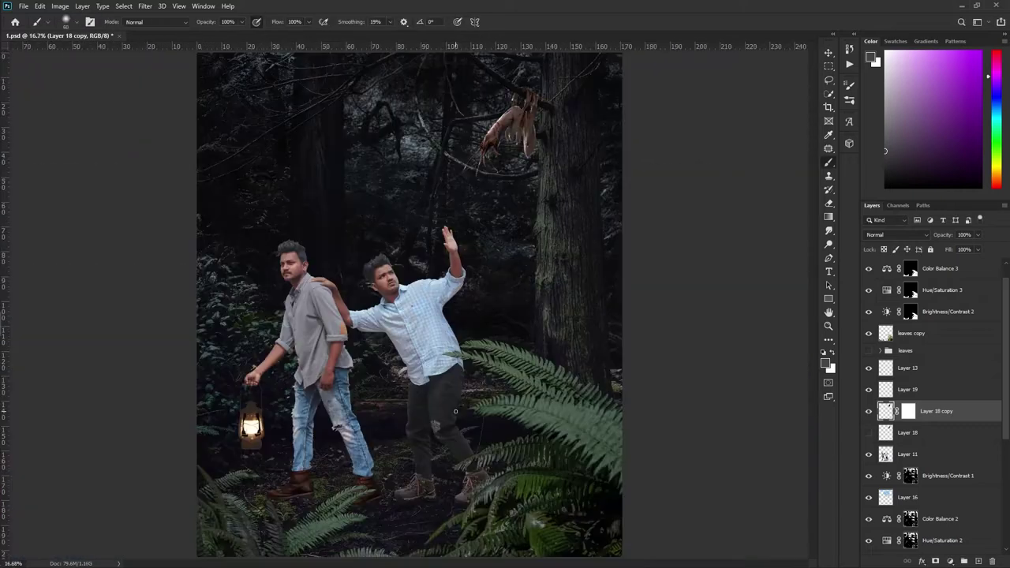
left_click(908, 368)
- Rename Layer 13, the lantern layer, to 'lanthern'
scroll(931, 355, "down", 1)
double_click(908, 324)
type("ranthal")
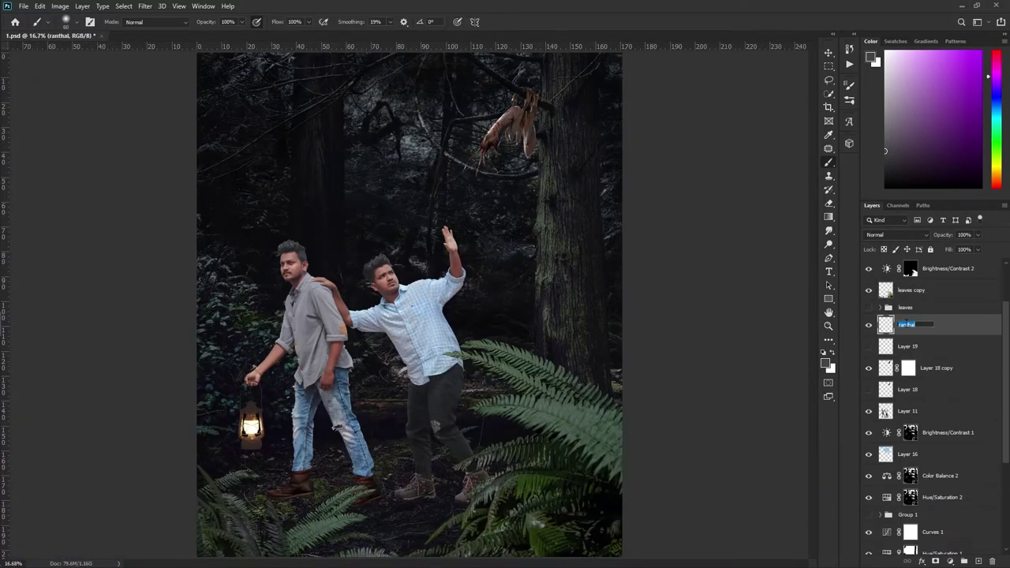
scroll(671, 280, "up", 2)
- Add a Hue/Saturation adjustment on the creature that shifts hue and lowers saturation
left_click(908, 368)
left_click_drag(943, 497, 944, 456)
left_click(944, 457)
left_click_drag(713, 380, 640, 380)
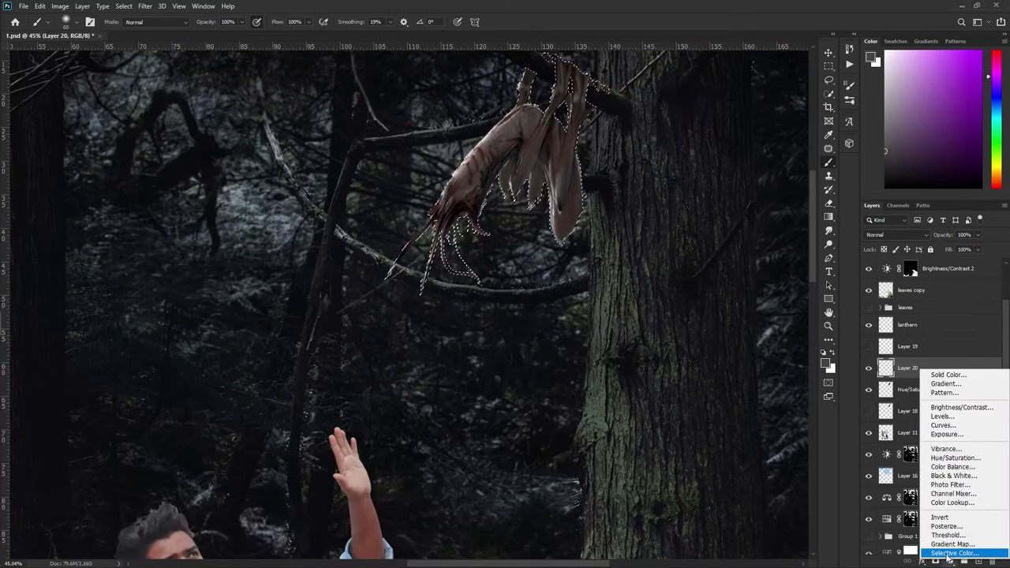
- Add a red-preset Gradient Map adjustment, then hide the red tint for now
left_click(947, 545)
left_click(703, 340)
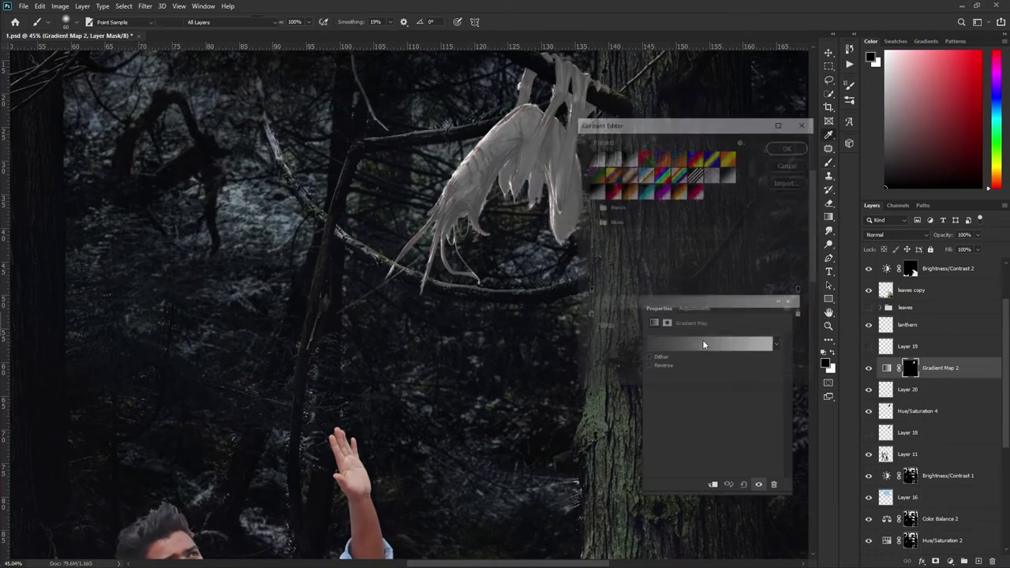
left_click(607, 193)
left_click(790, 146)
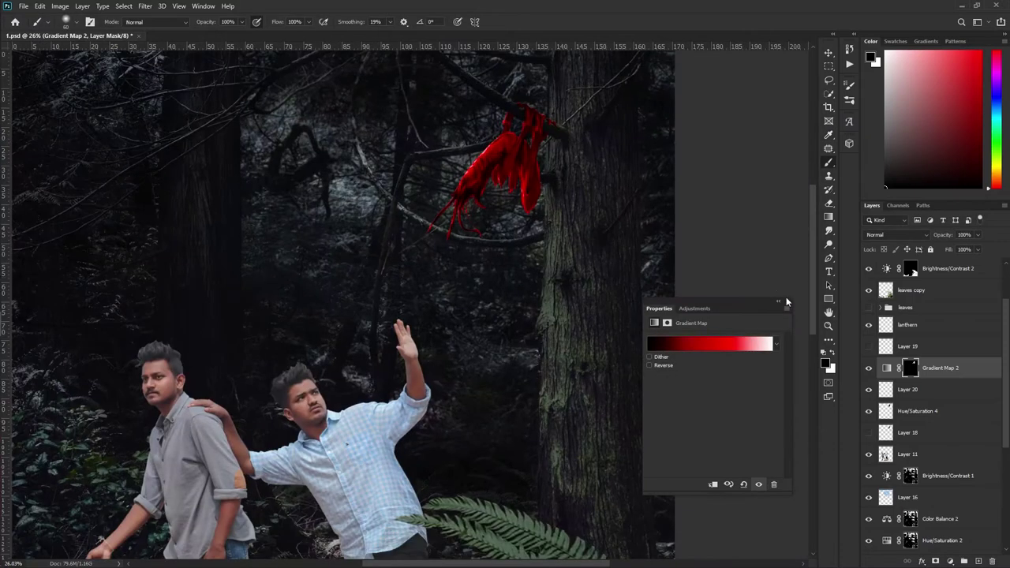
left_click(787, 302)
scroll(507, 148, "up", 3)
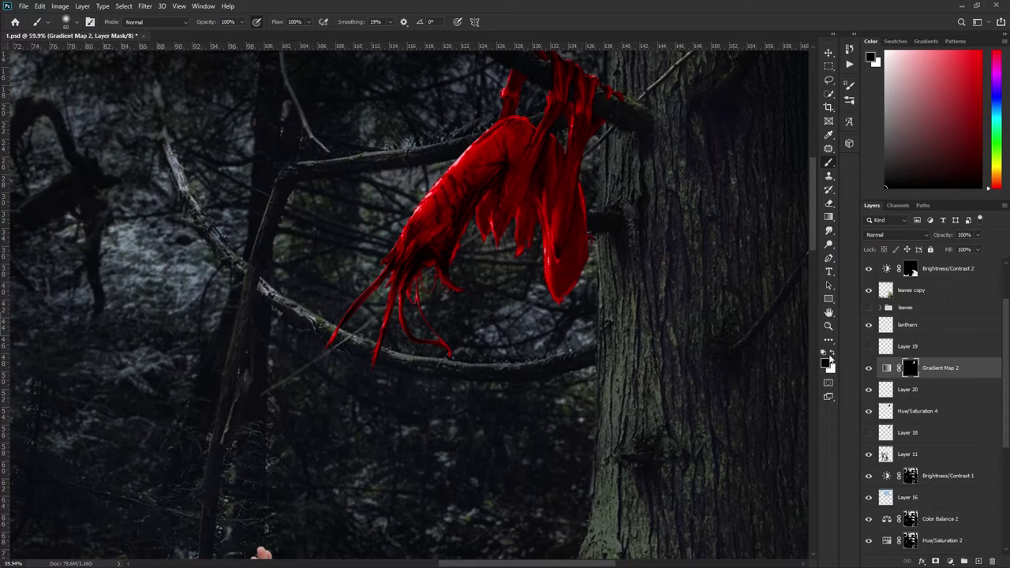
left_click(916, 394, "alt")
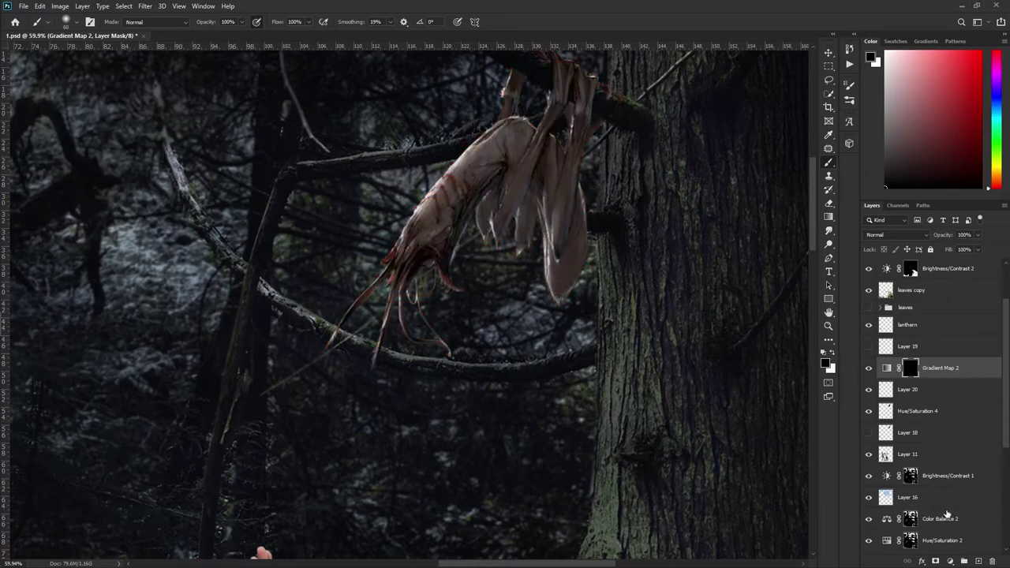
- Create Layers 21 and 22 under the Gradient Map, fill Layer 21 black, and set it to Lighten
left_click(980, 561)
key("ctrl+shift+alt+n")
left_click_drag(937, 414, 931, 362)
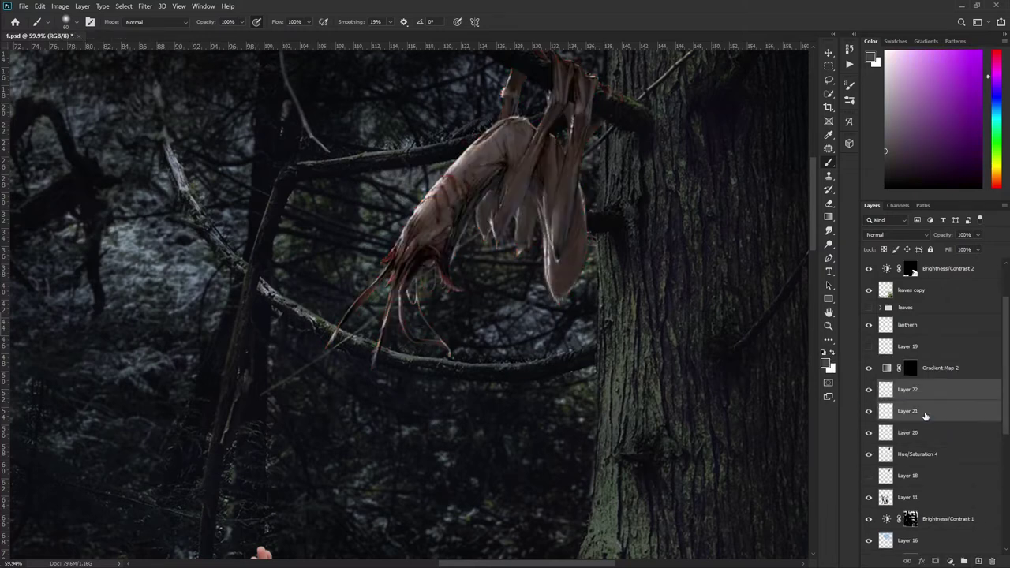
left_click(929, 412)
left_click(825, 364)
type("000000")
left_click(673, 131)
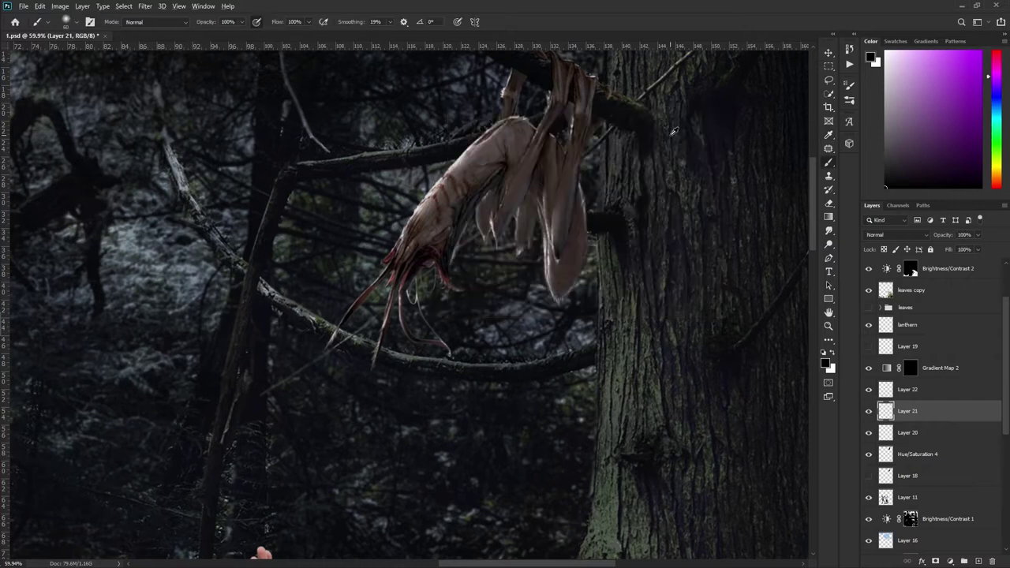
key("alt+BackSpace")
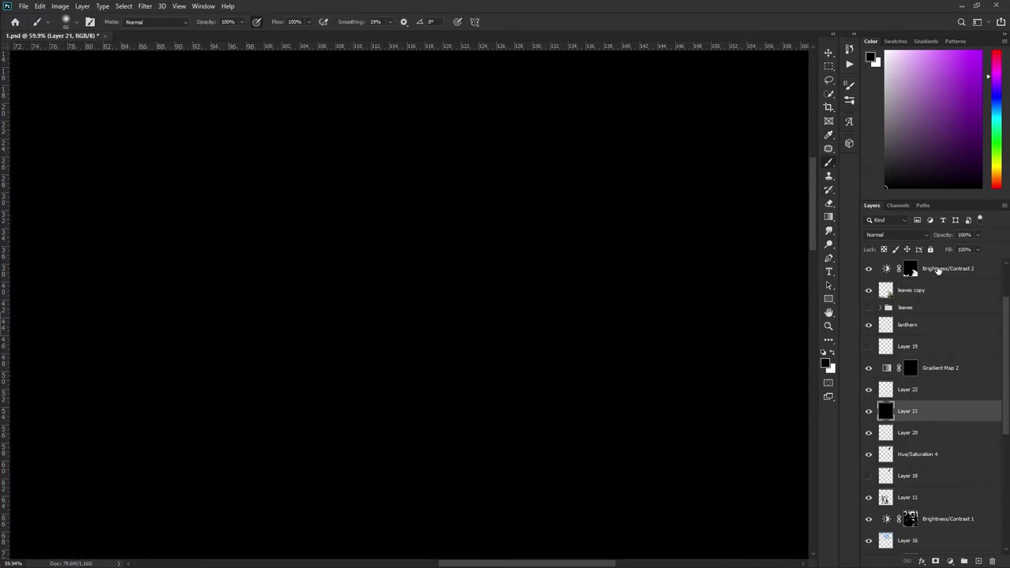
left_click(896, 234)
left_click(892, 326)
- Clip the Gradient Map to Layer 22 and invert its mask to white
left_click(932, 387)
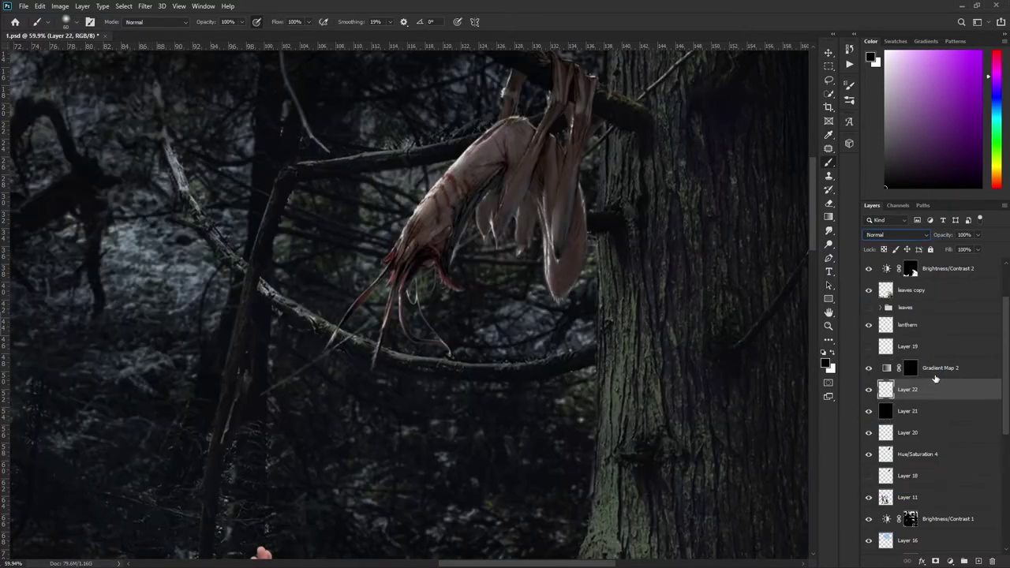
right_click(938, 371)
left_click(825, 325)
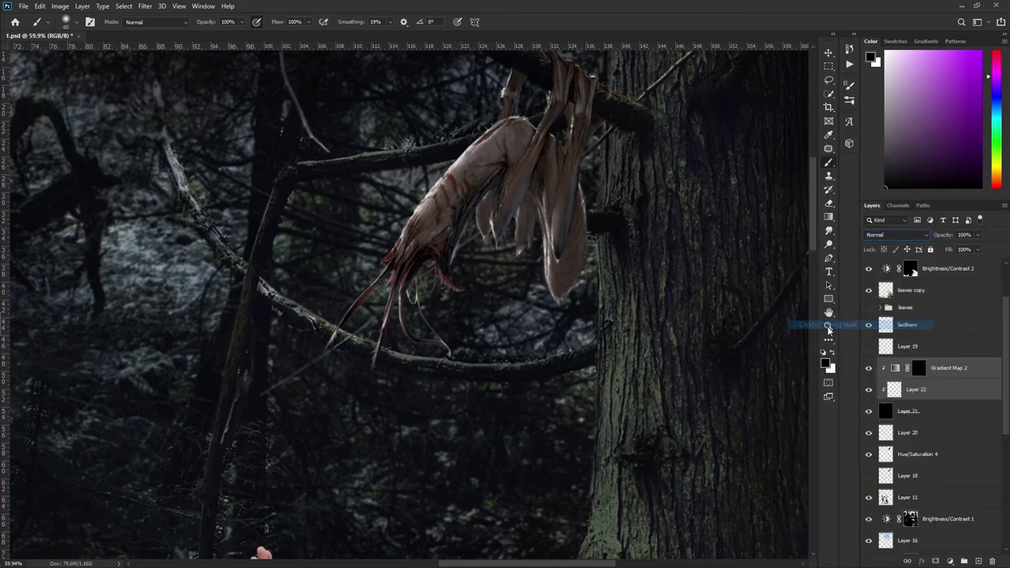
left_click(919, 369)
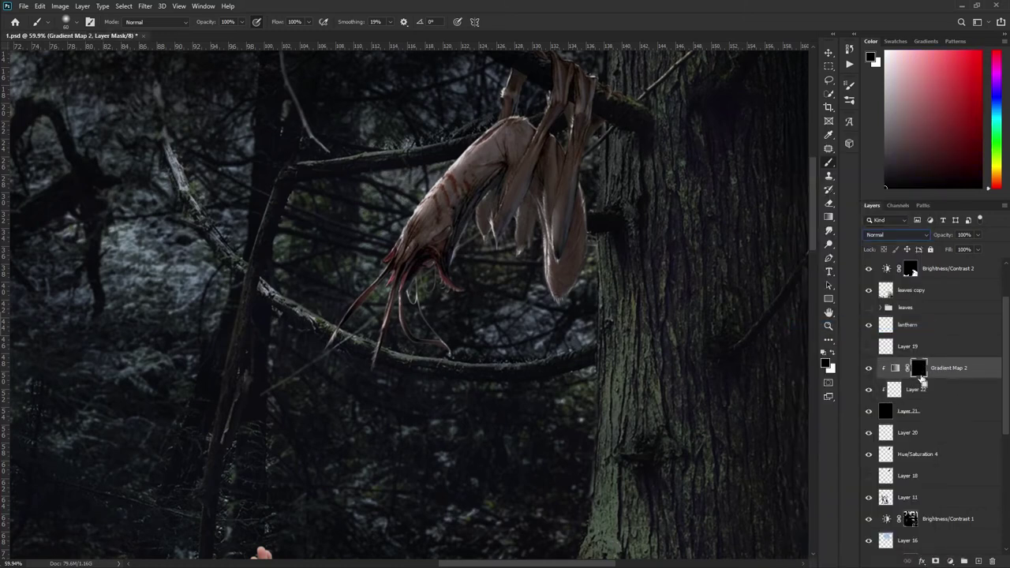
left_click(940, 371)
key("ctrl+0")
left_click(919, 368)
key("ctrl+i")
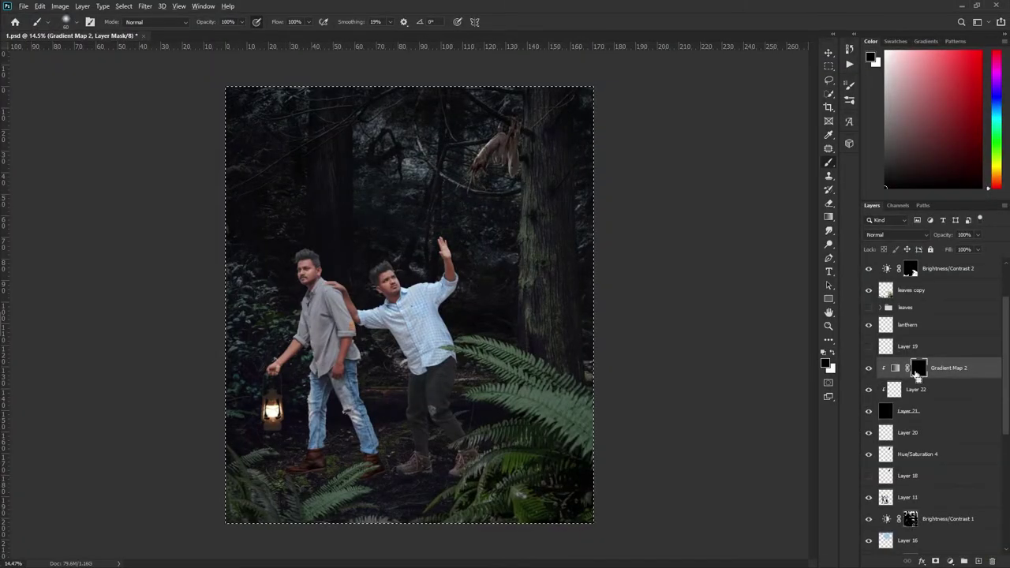
left_click(906, 393)
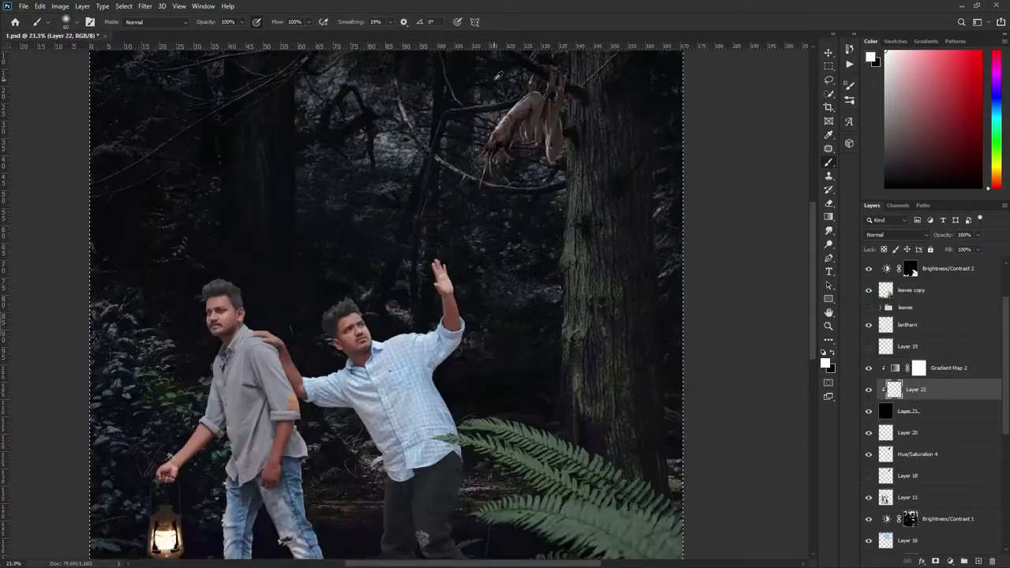
- Shrink and rotate the Dust image over the creature's claws and commit it
scroll(374, 291, "up", 5)
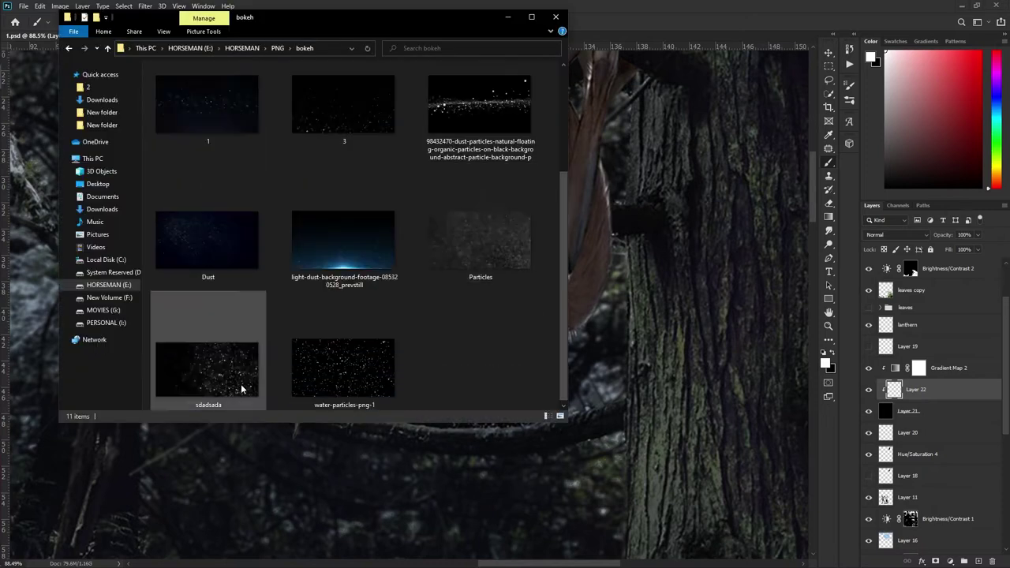
scroll(515, 235, "up", 3)
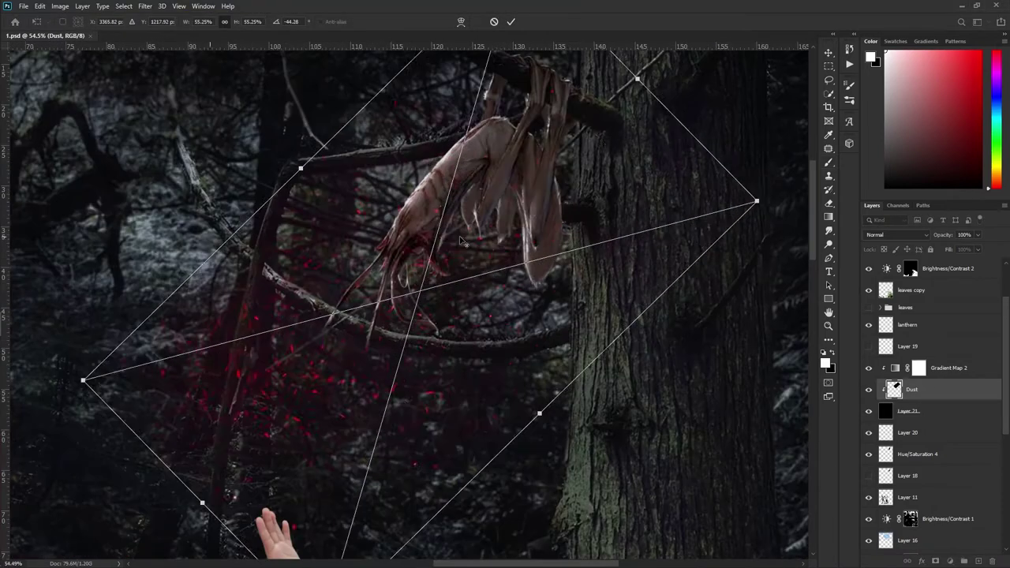
left_click_drag(459, 236, 518, 241)
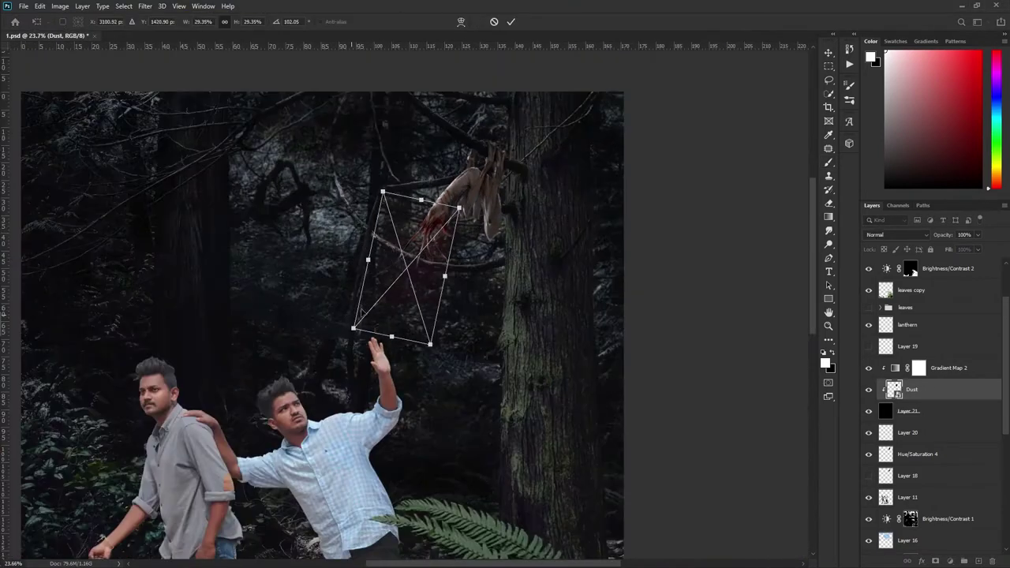
key("Return")
right_click(934, 389)
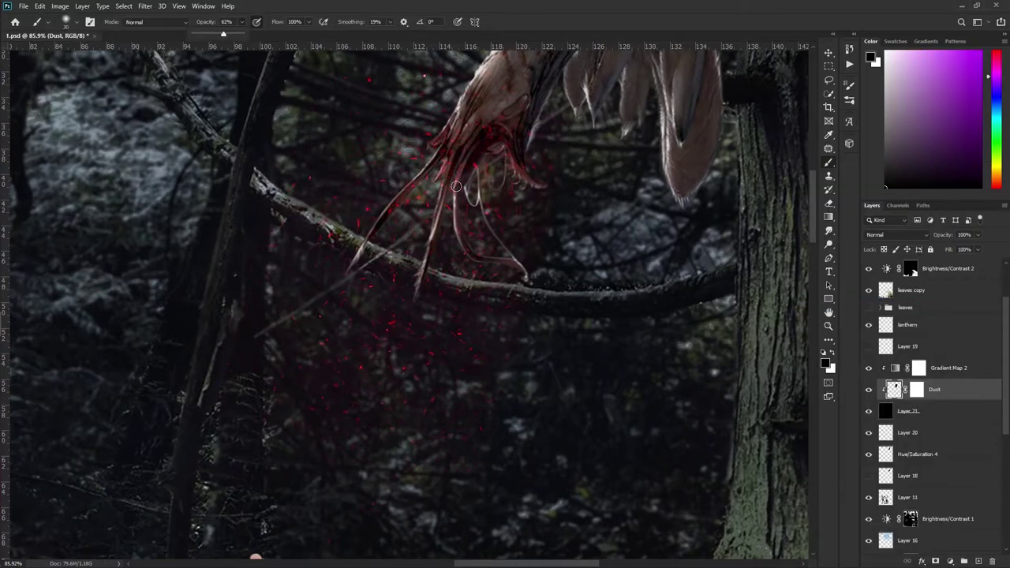
- Duplicate the dust as 'Dust copy' and resize it around the claws
scroll(514, 190, "up", 2)
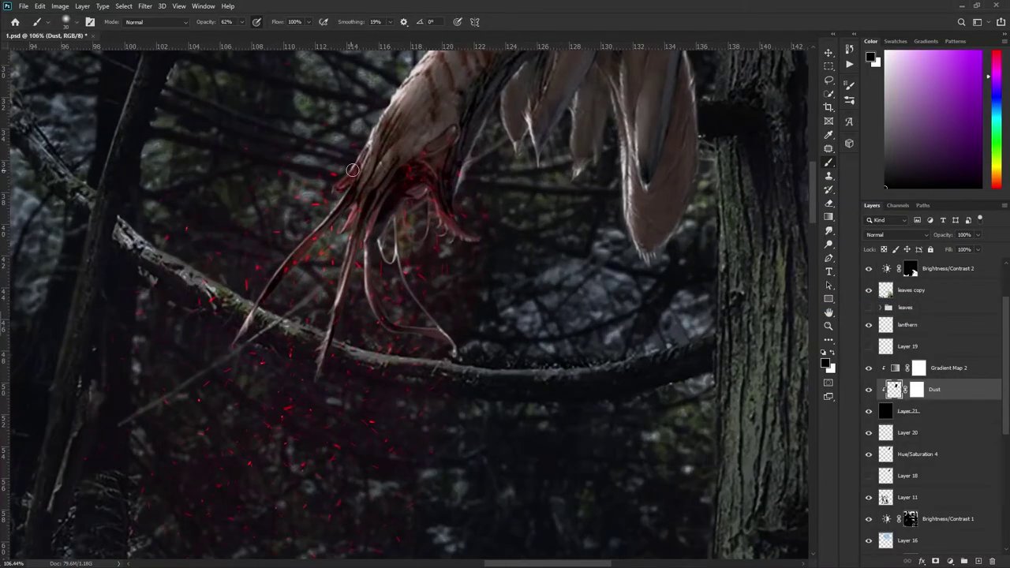
scroll(347, 179, "down", 2)
scroll(333, 462, "down", 2)
key("ctrl+j")
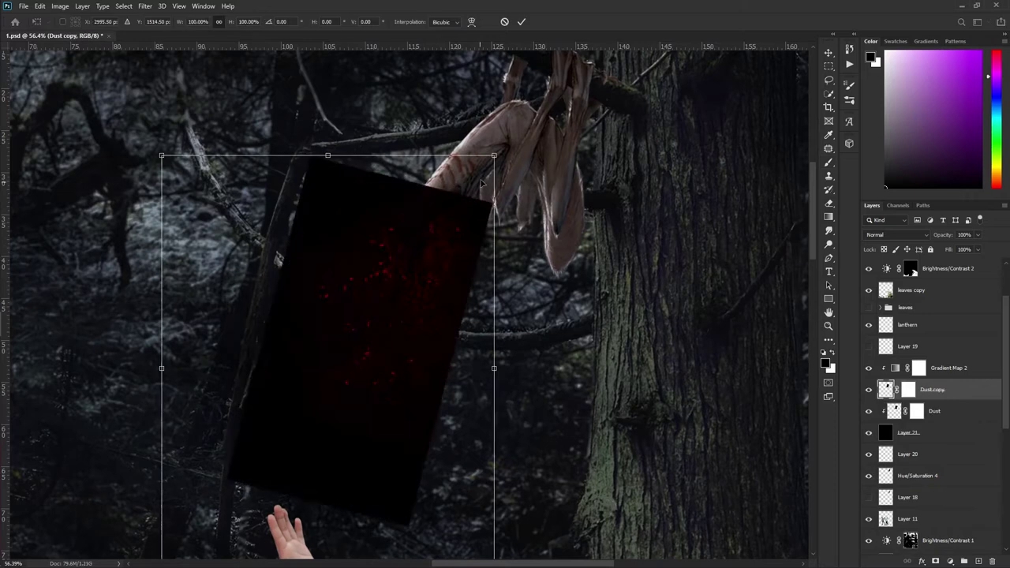
key("ctrl+t")
scroll(290, 534, "up", 4)
left_click_drag(498, 197, 518, 198)
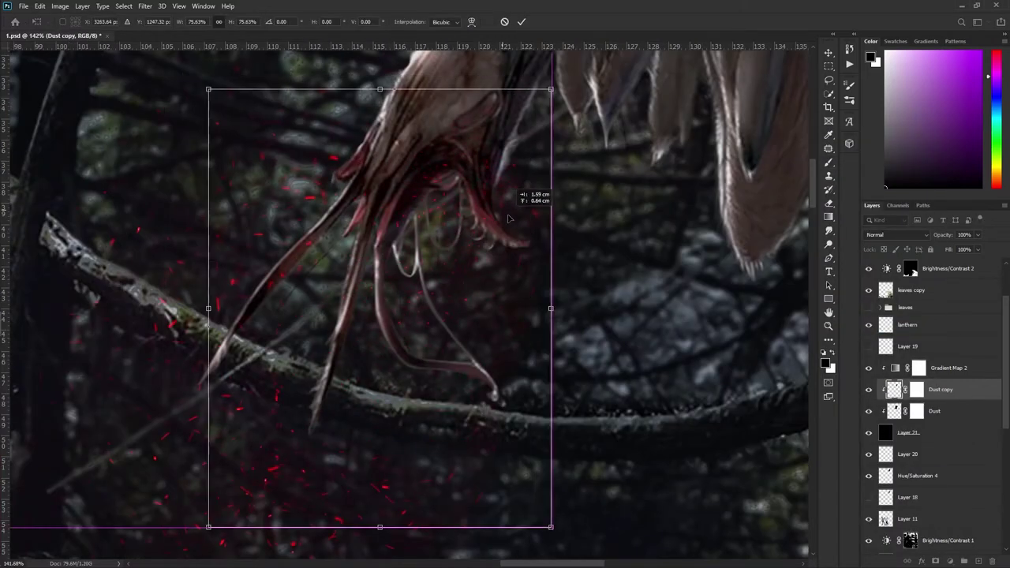
key("Return")
left_click(917, 389)
- Set a full-strength brush to paint on the Dust copy mask around the claws
key("b")
left_click(894, 390, "ctrl")
key("0")
scroll(408, 355, "down", 2)
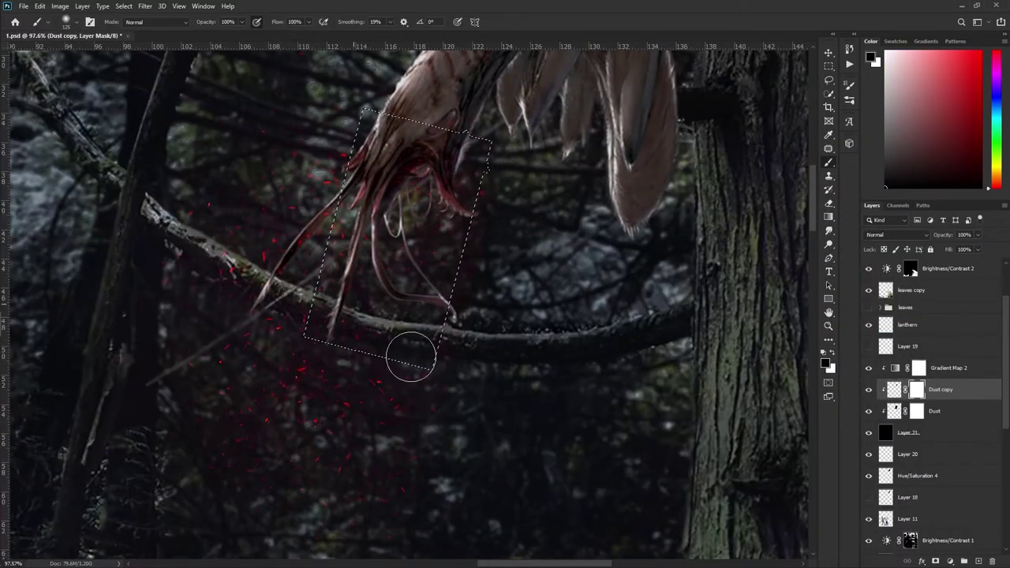
scroll(439, 317, "up", 1)
scroll(440, 169, "down", 1)
scroll(440, 169, "down", 1)
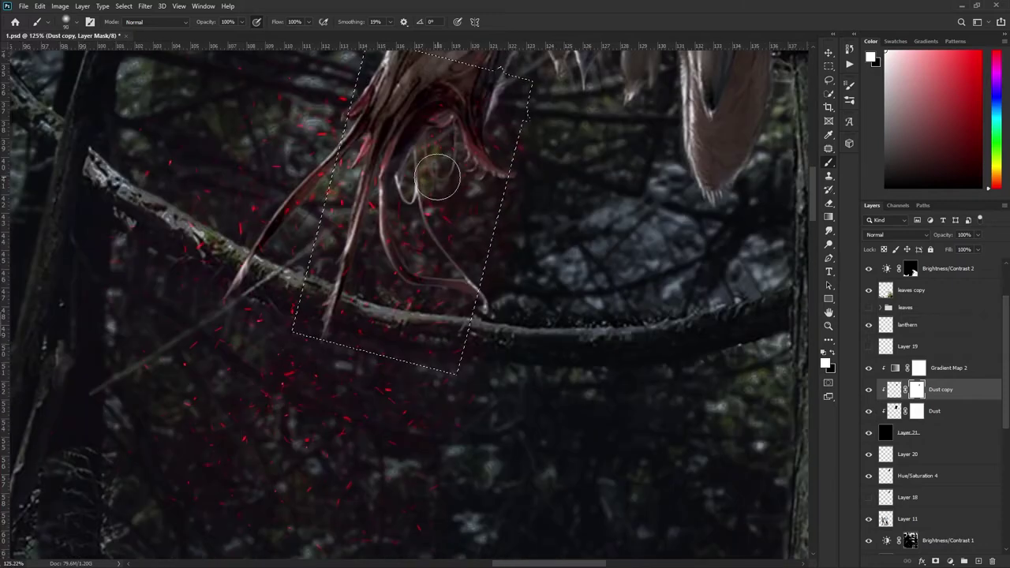
scroll(440, 169, "down", 2)
- Paint a soft red glow near the claw on a new layer above the dust layers
left_click(869, 349)
key("ctrl+shift+alt+n")
scroll(453, 176, "up", 3)
left_click(66, 21)
double_click(138, 162)
left_click(406, 214)
key("ctrl+bracketright")
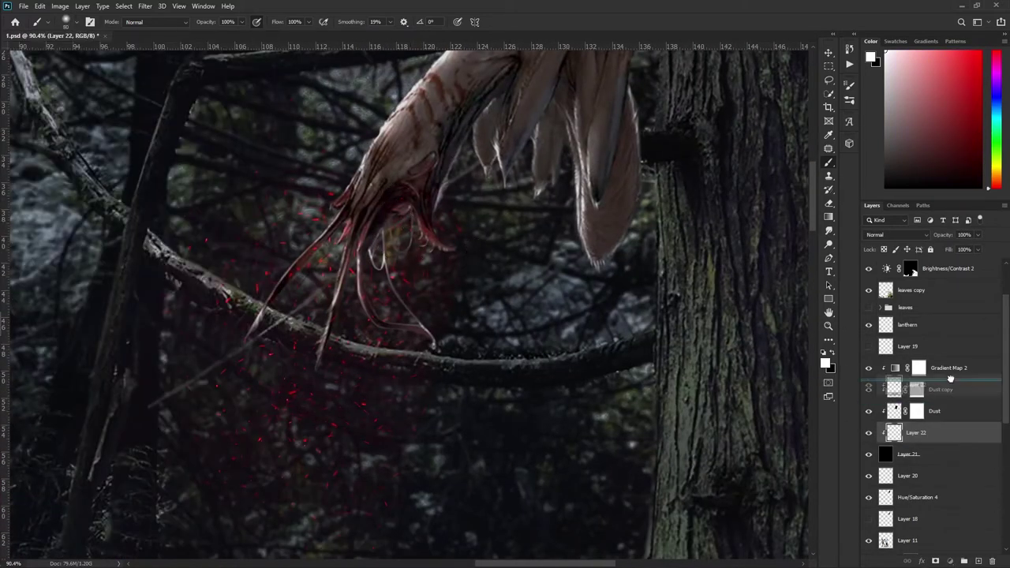
- Paint red glow over the creature's left finger and claw within its outline
key("ctrl+bracketright")
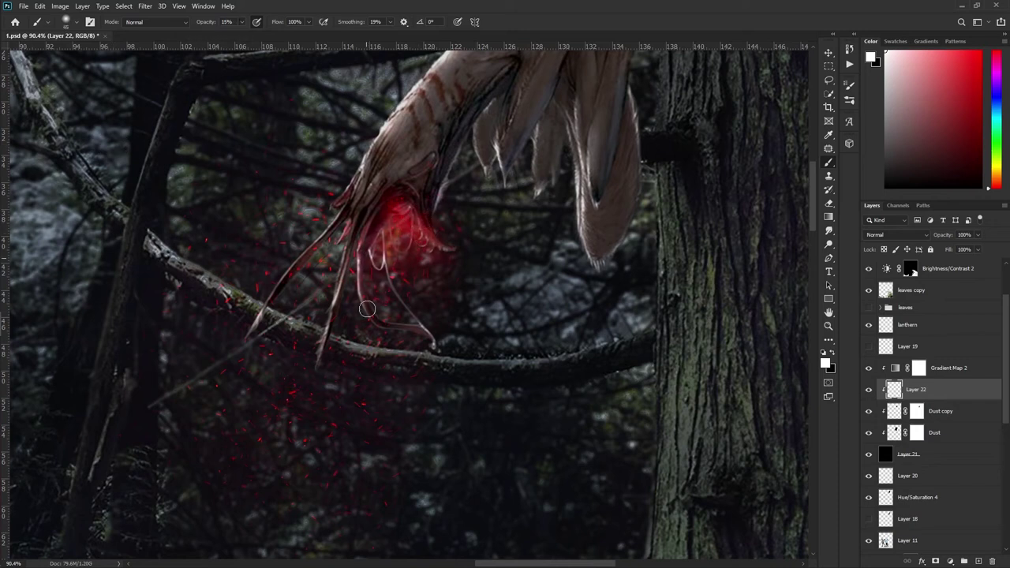
left_click(886, 457, "ctrl")
scroll(360, 297, "up", 2)
left_click_drag(353, 234, 378, 272)
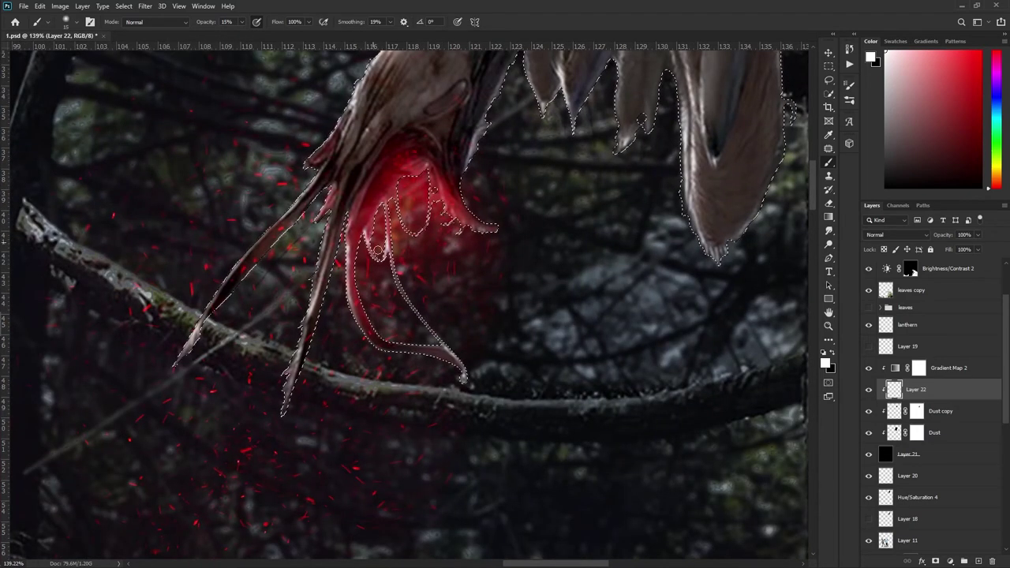
scroll(15, 312, "up", 1)
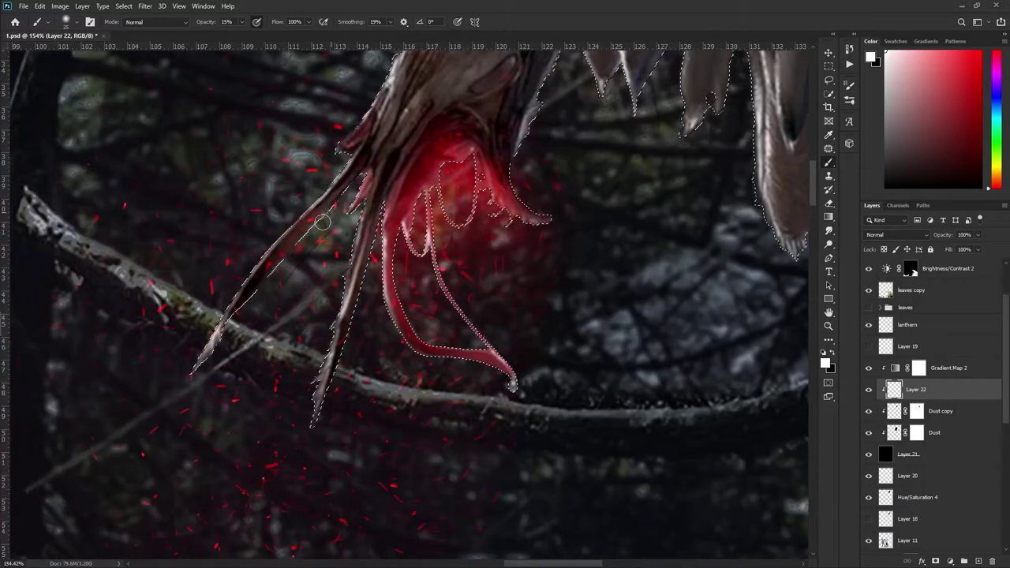
left_click_drag(361, 165, 254, 283)
scroll(341, 266, "up", 1)
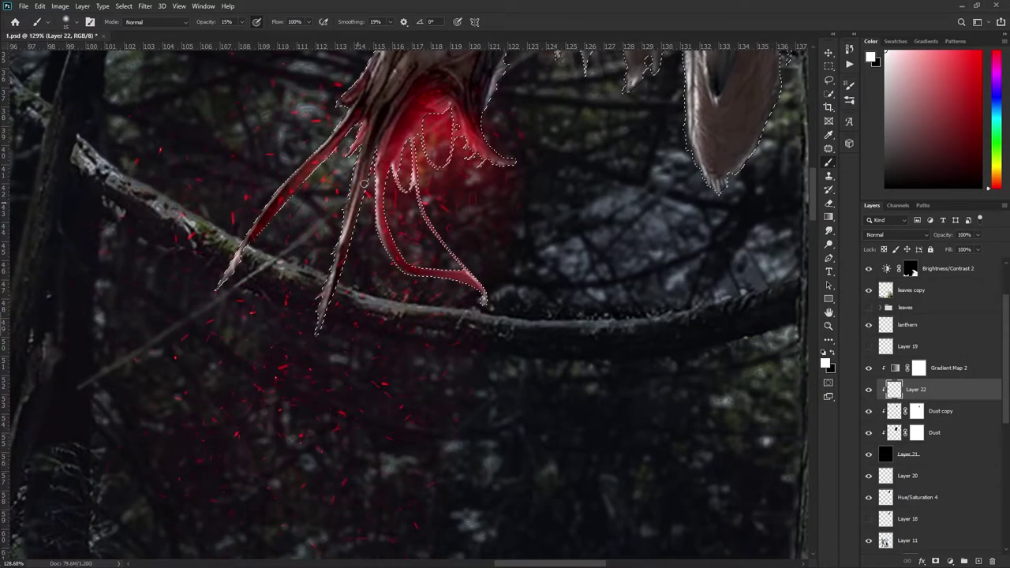
scroll(316, 300, "up", 2)
scroll(285, 339, "up", 1)
key("ctrl+d")
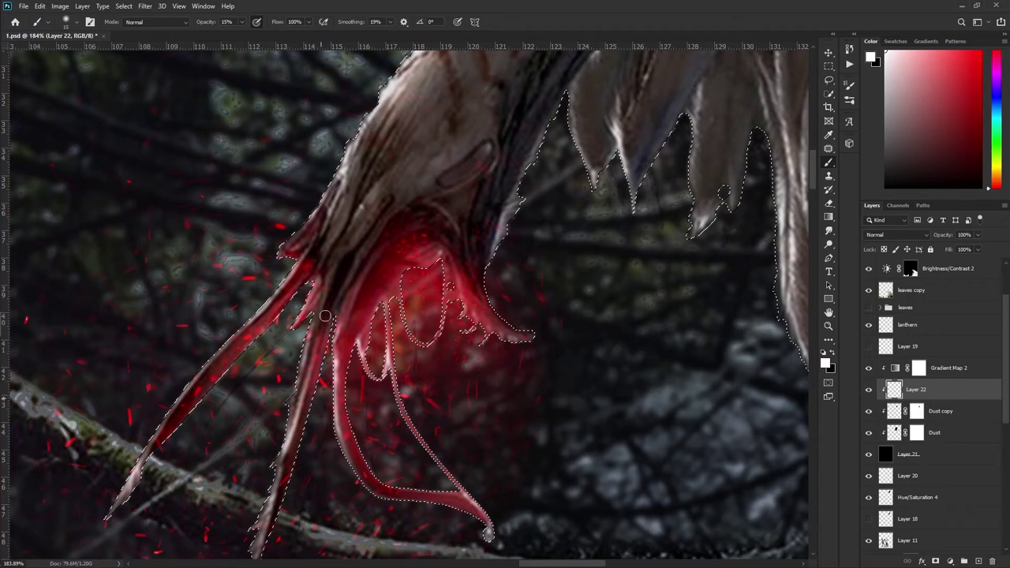
- Add a new empty Layer 23 above Layer 22
scroll(315, 316, "down", 1)
scroll(355, 300, "down", 3)
scroll(402, 273, "up", 3)
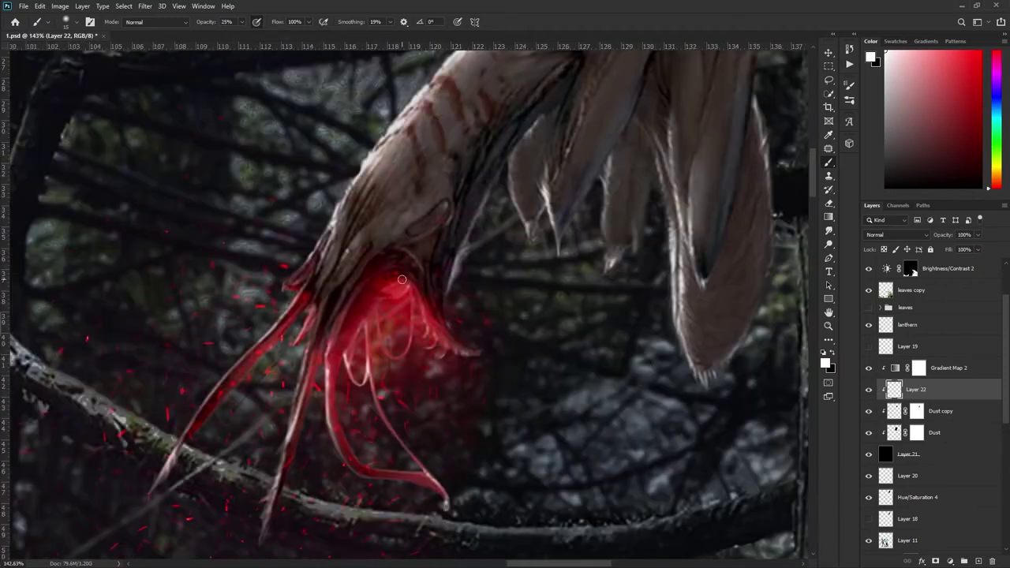
key("ctrl+shift+alt+n")
scroll(379, 272, "down", 3)
scroll(348, 265, "up", 1)
scroll(335, 261, "up", 2)
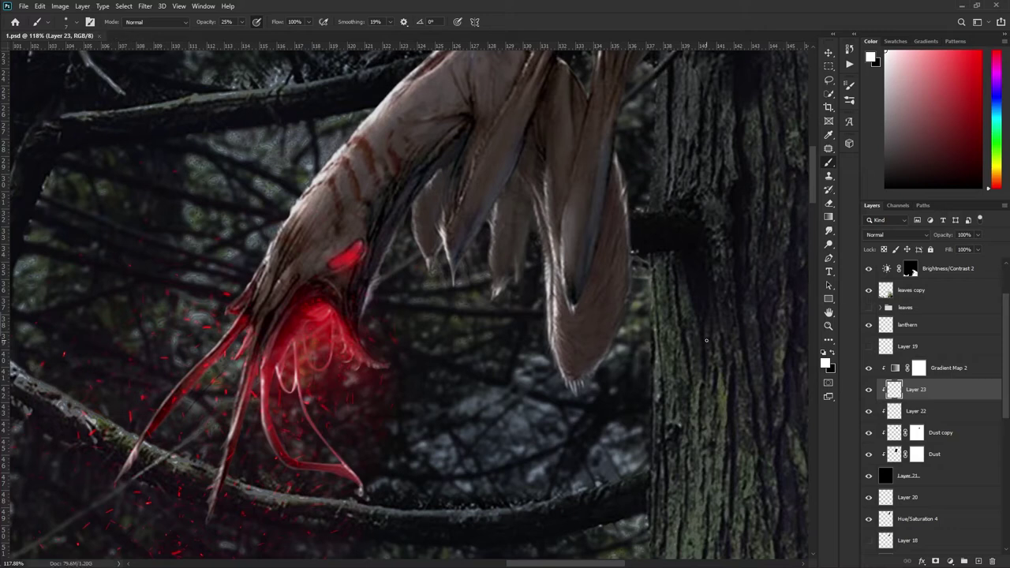
scroll(363, 187, "down", 1)
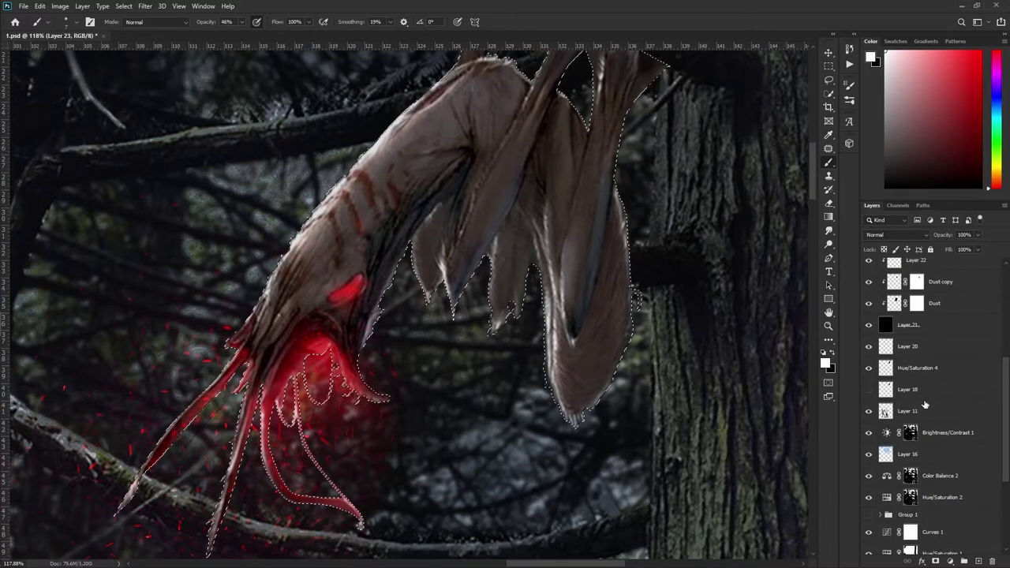
scroll(410, 158, "down", 2)
scroll(490, 118, "down", 2)
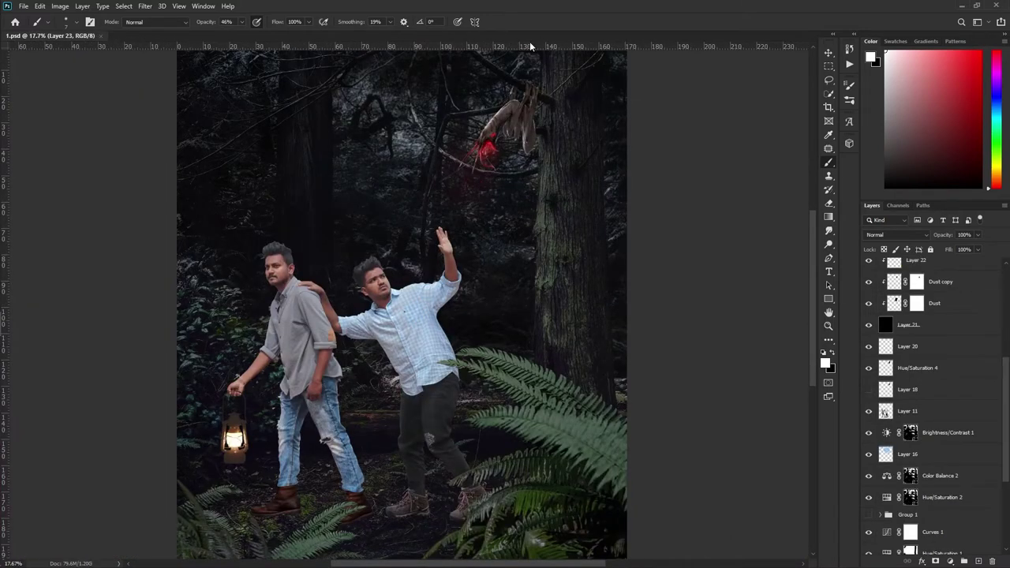
scroll(505, 118, "up", 5)
- Reselect the creature's outline
key("ctrl+shift+d")
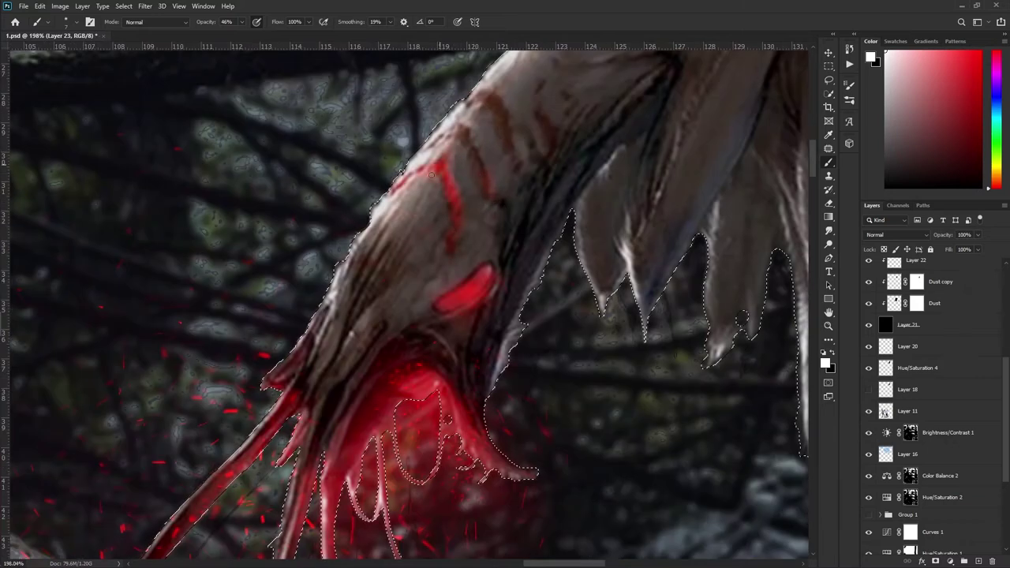
scroll(458, 158, "down", 1)
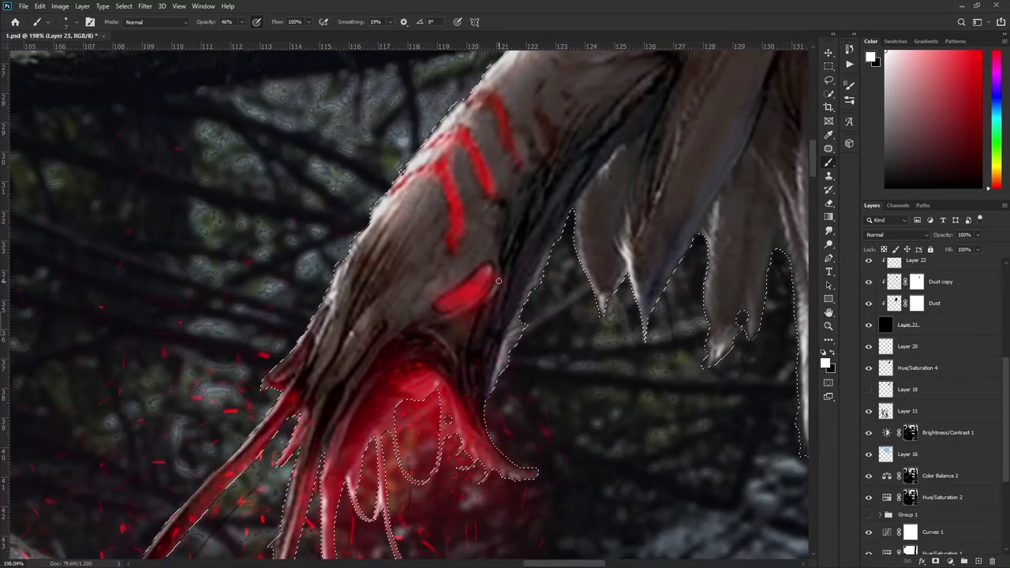
scroll(458, 158, "down", 1)
scroll(490, 193, "up", 1)
scroll(505, 173, "up", 1)
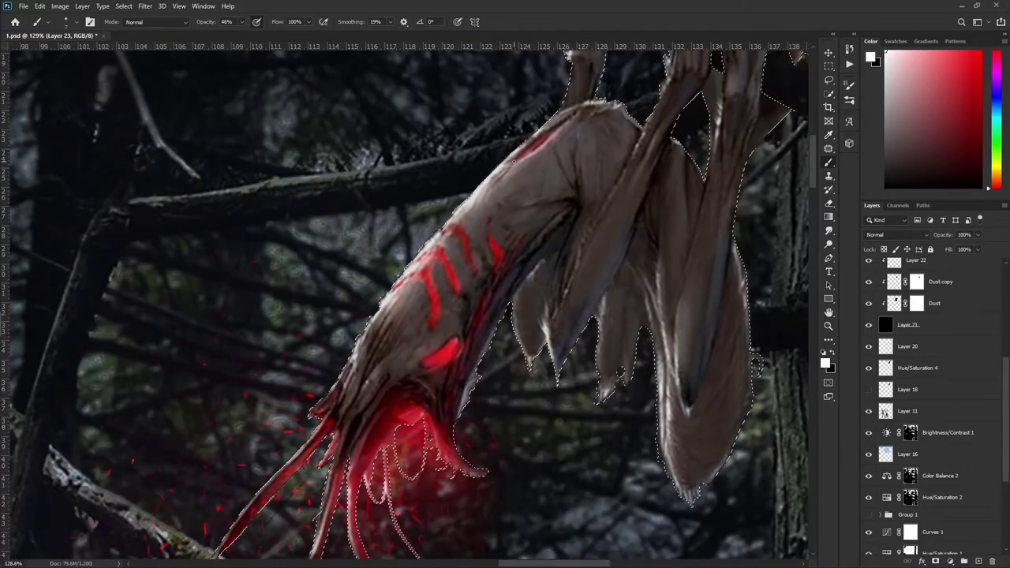
scroll(489, 237, "down", 1)
scroll(474, 261, "down", 1)
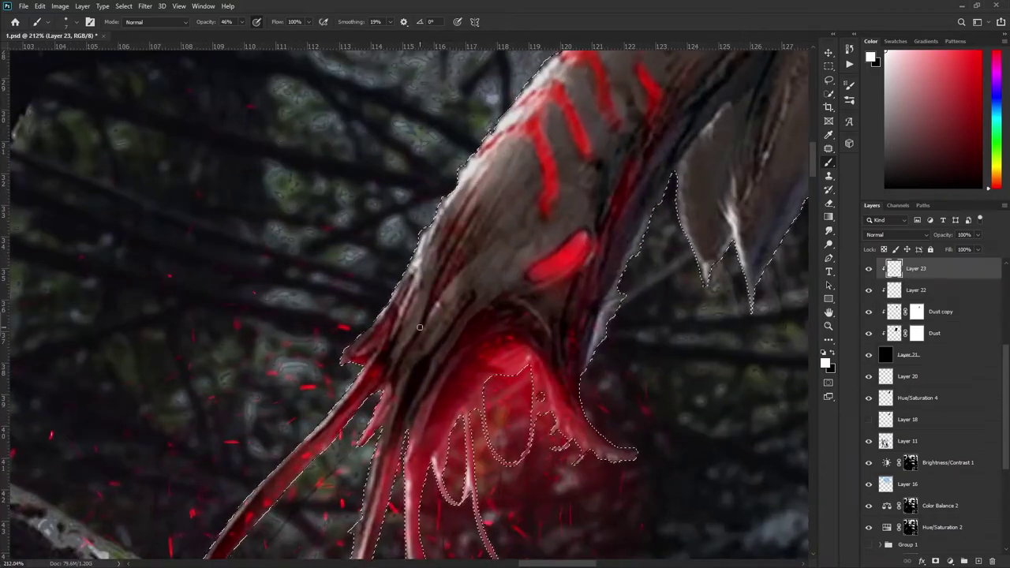
scroll(465, 291, "down", 1)
scroll(465, 290, "down", 2)
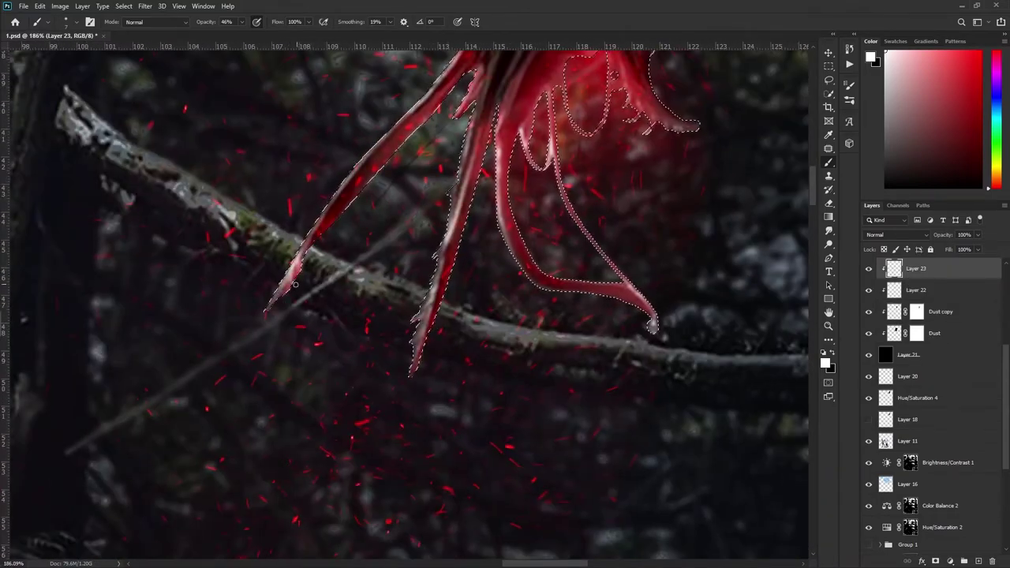
scroll(427, 136, "up", 2)
scroll(428, 136, "down", 4)
scroll(428, 137, "down", 4)
- Add a darkening Brightness/Contrast adjustment with lowered brightness and save
left_click(950, 562)
left_click(884, 403)
mouse_move(713, 369)
left_mouse_down()
mouse_move(728, 369)
mouse_move(677, 368)
mouse_move(744, 390)
left_mouse_up()
left_click_drag(677, 369, 659, 369)
key("ctrl+s")
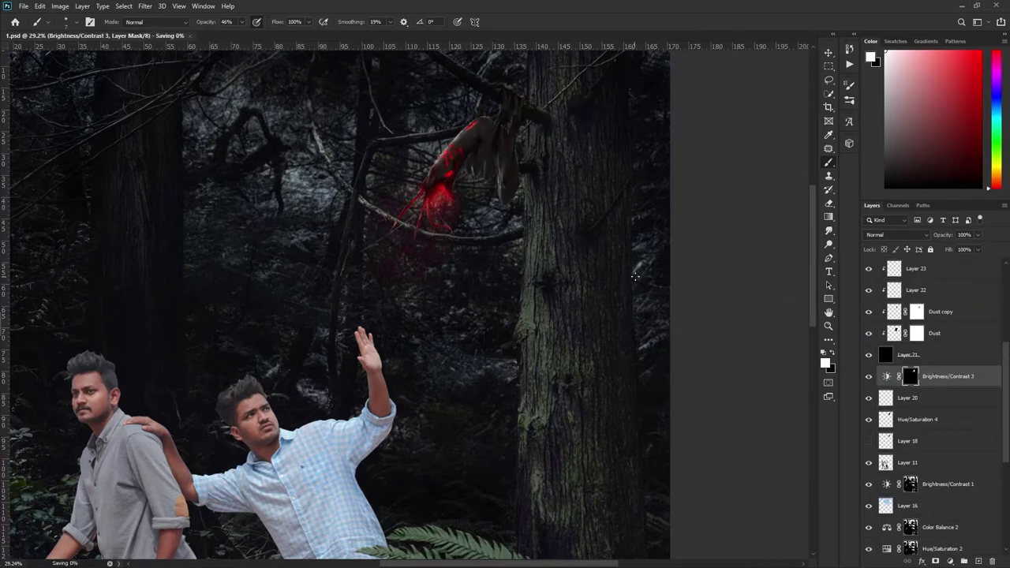
- Load Layer 23's pixels as a selection and set a soft brush to 5% opacity
scroll(622, 241, "up", 5)
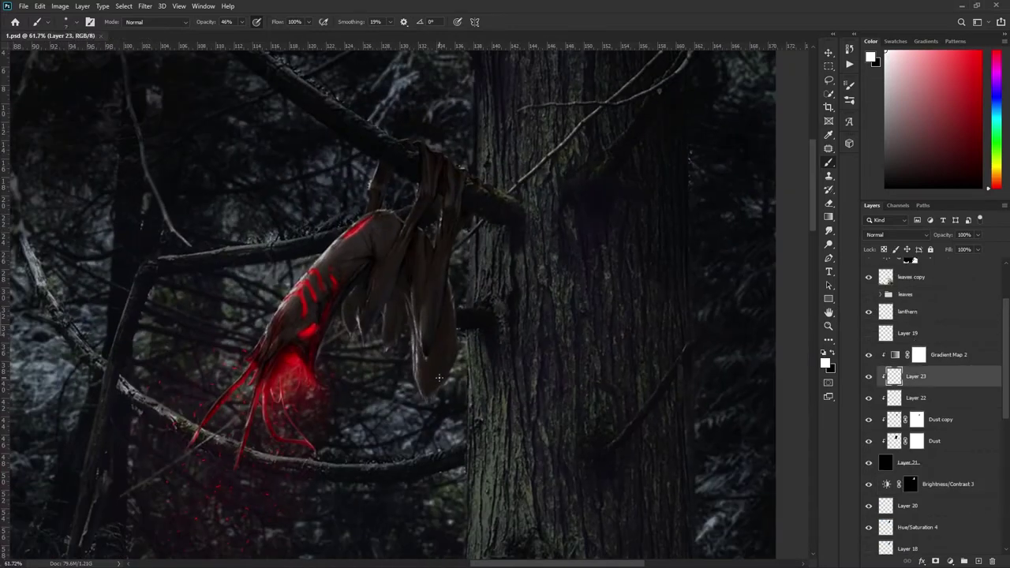
scroll(932, 395, "up", 3)
left_click(894, 441, "ctrl")
left_click(71, 21)
key("Escape")
key("0")
key("5")
- Paint faint red over the creature's right wing and save the document
left_click_drag(408, 387, 426, 332)
scroll(446, 300, "down", 2)
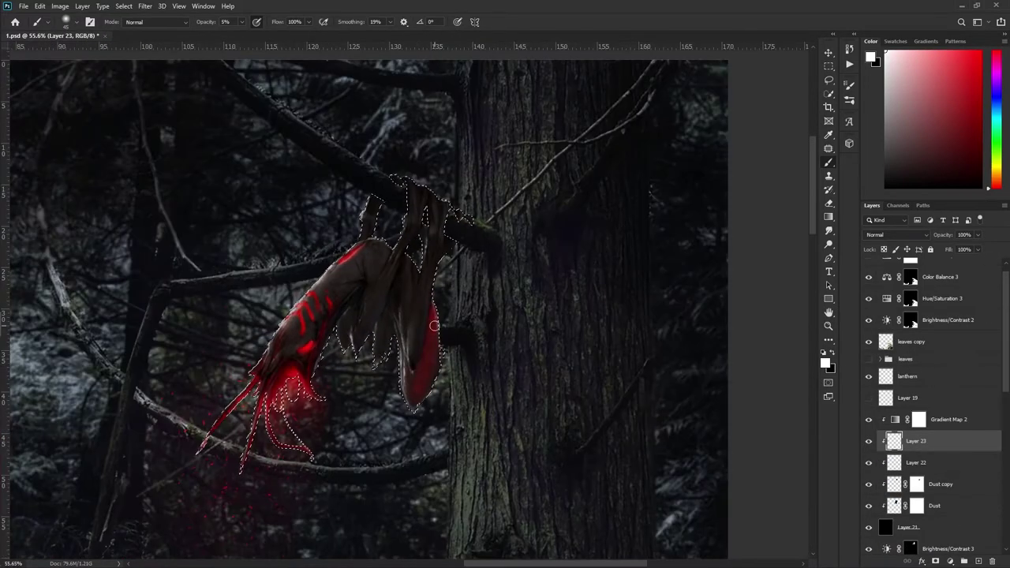
left_click_drag(417, 275, 374, 232)
scroll(436, 236, "up", 3)
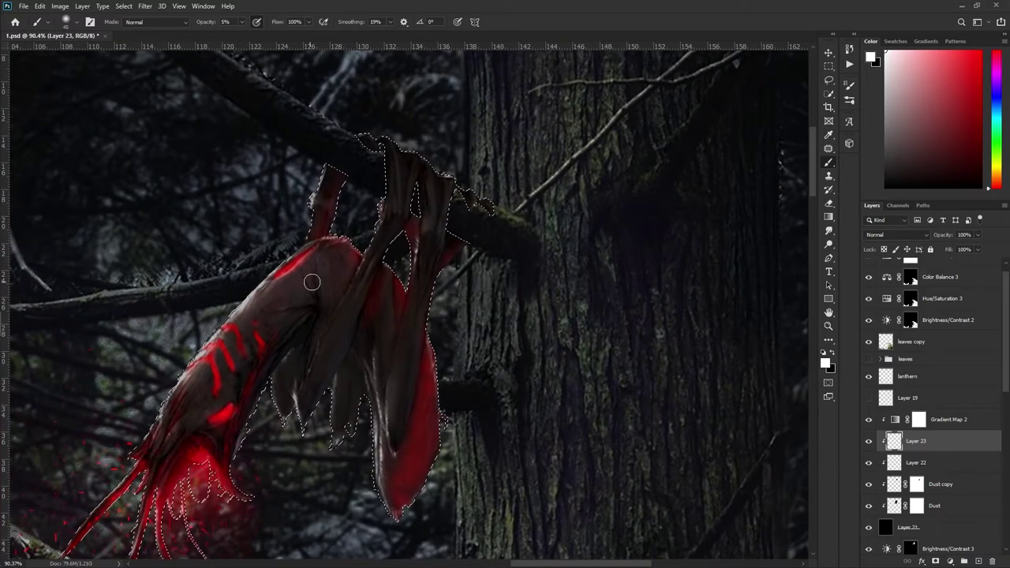
scroll(367, 316, "down", 6)
key("ctrl+s")
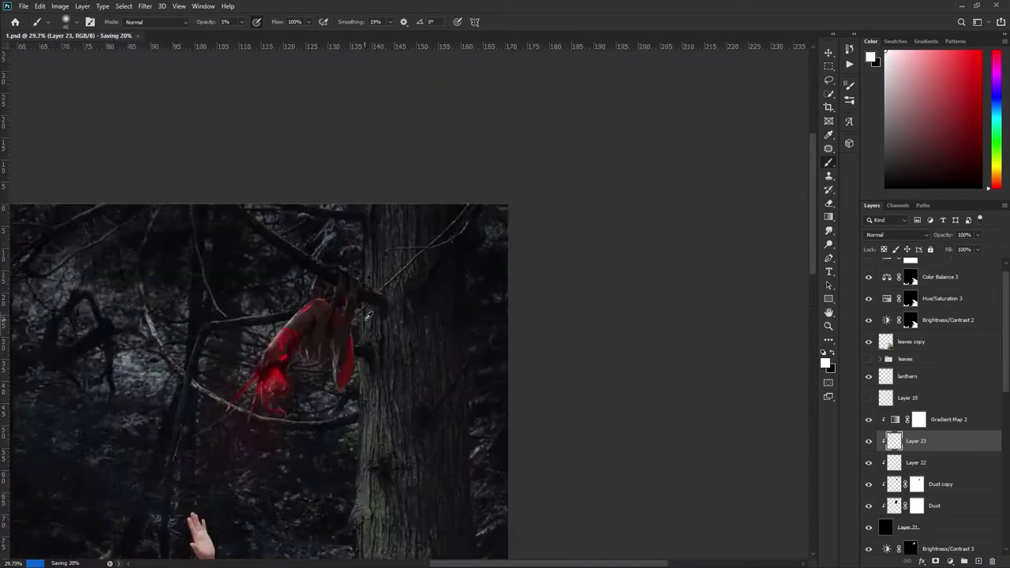
- Browse the Layers panel and select Layer 22
scroll(367, 316, "up", 3)
scroll(225, 323, "up", 2)
scroll(444, 226, "up", 1)
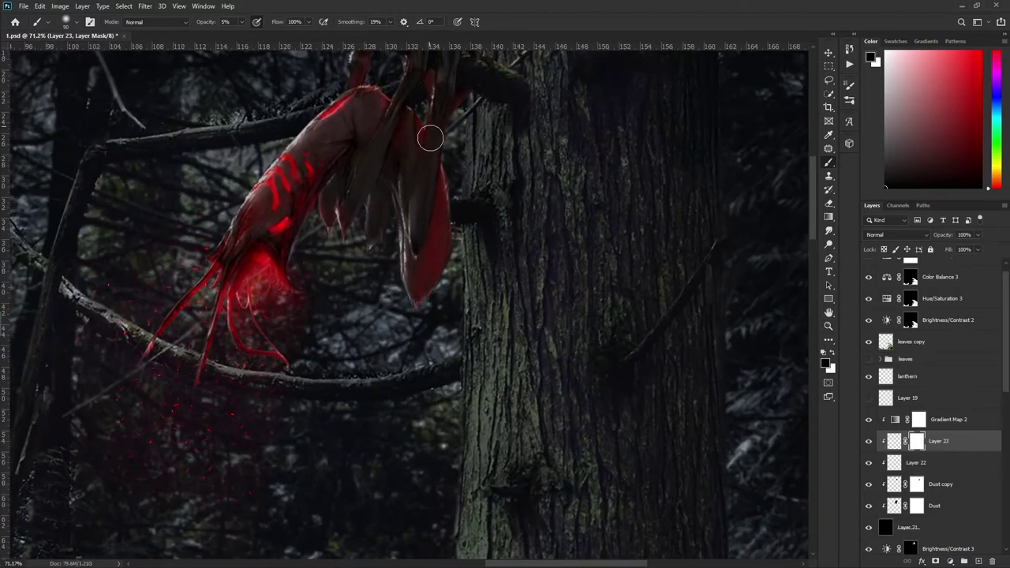
scroll(430, 138, "down", 2)
scroll(379, 174, "down", 2)
scroll(401, 244, "down", 1)
scroll(520, 164, "down", 1)
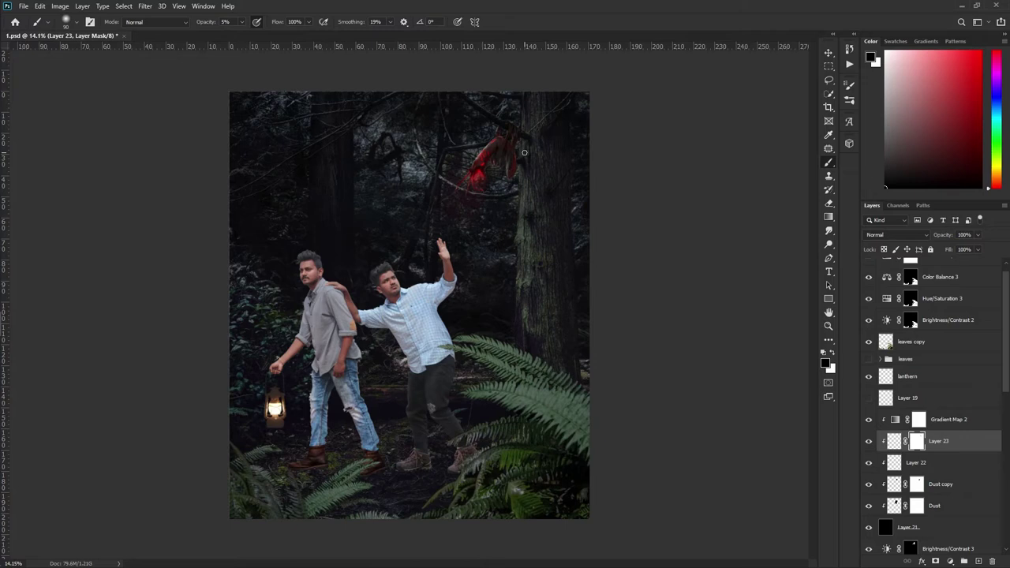
scroll(525, 152, "up", 4)
scroll(518, 293, "down", 3)
scroll(501, 465, "down", 1)
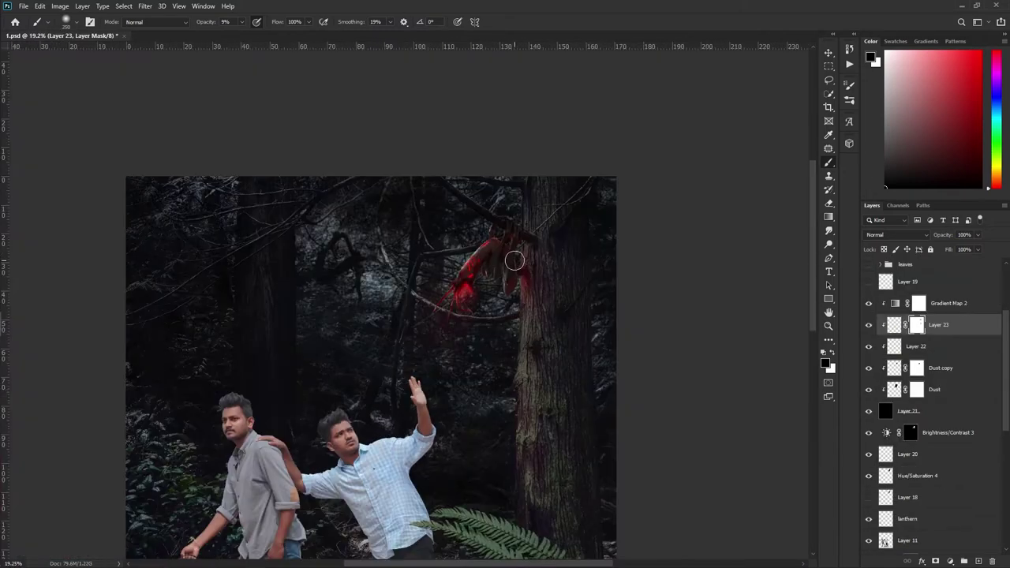
left_click(878, 346)
scroll(544, 248, "up", 2)
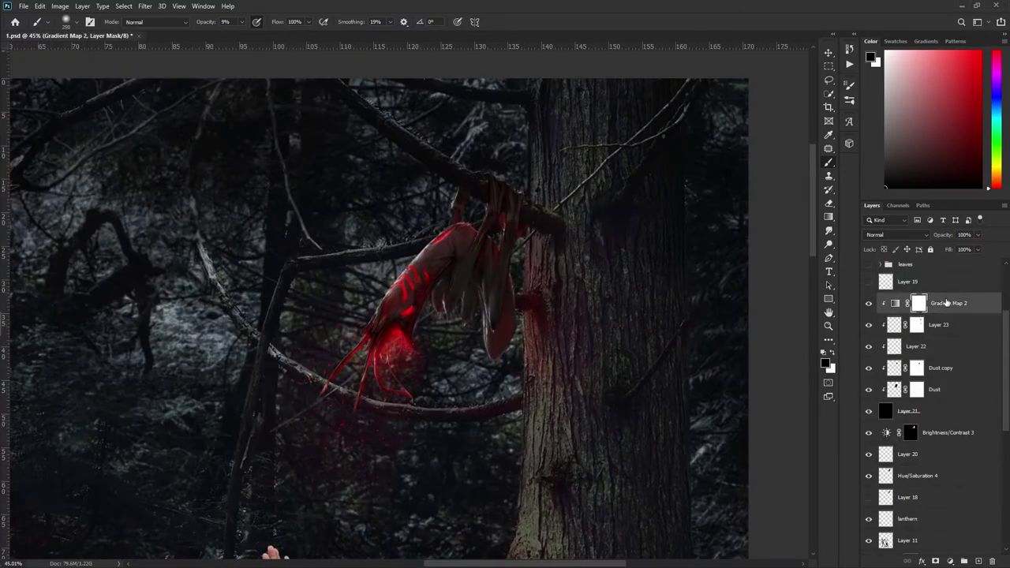
- Add a new Layer 24 above Layer 19 and set the foreground colour to red
left_click(908, 282)
left_click(978, 561)
left_click(871, 57)
left_click(700, 135)
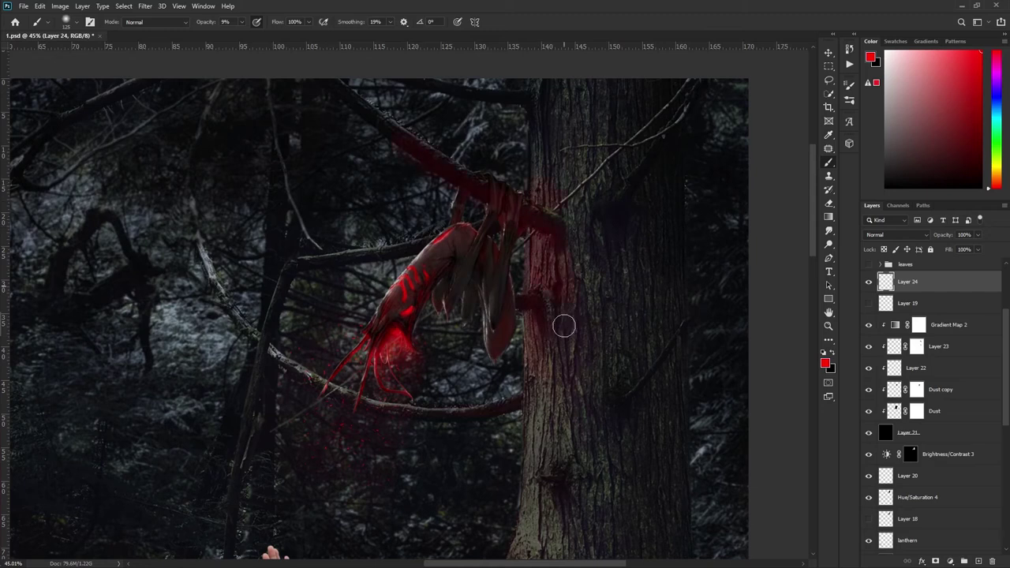
- Set Layer 24's blend mode to Hard Light
scroll(580, 407, "down", 1)
scroll(518, 248, "down", 1)
scroll(518, 248, "down", 1)
left_click(897, 235)
left_click(884, 310)
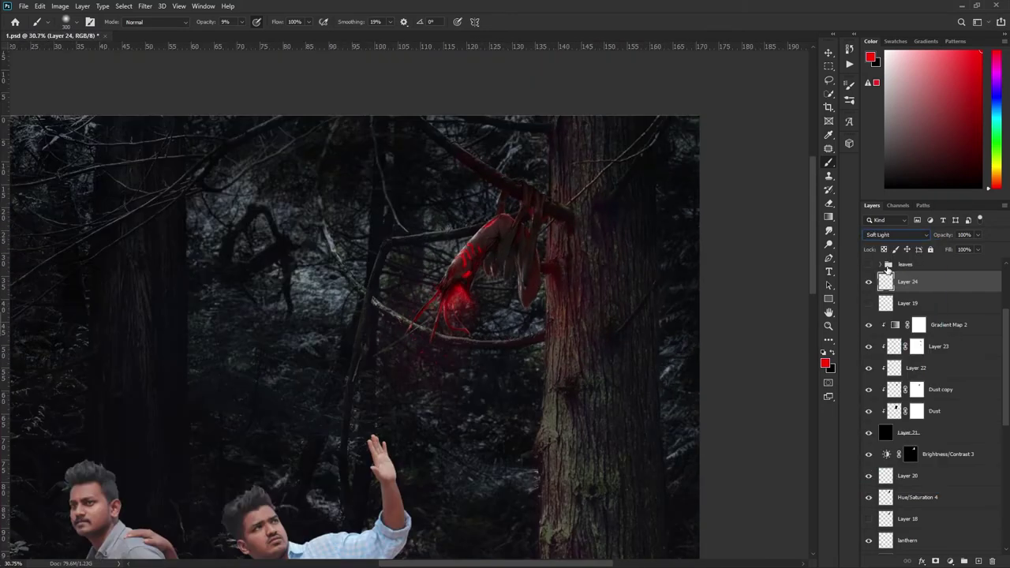
- Tidy with the Eraser, then select the Layer 23 and Brightness/Contrast 1 masks with the Brush
key("e")
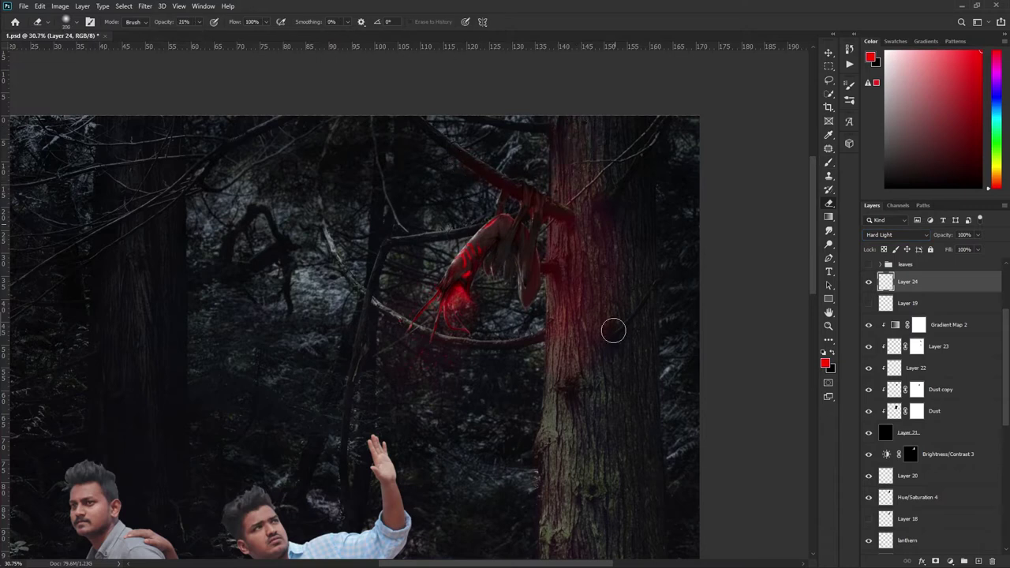
scroll(572, 270, "down", 1)
scroll(687, 234, "down", 2)
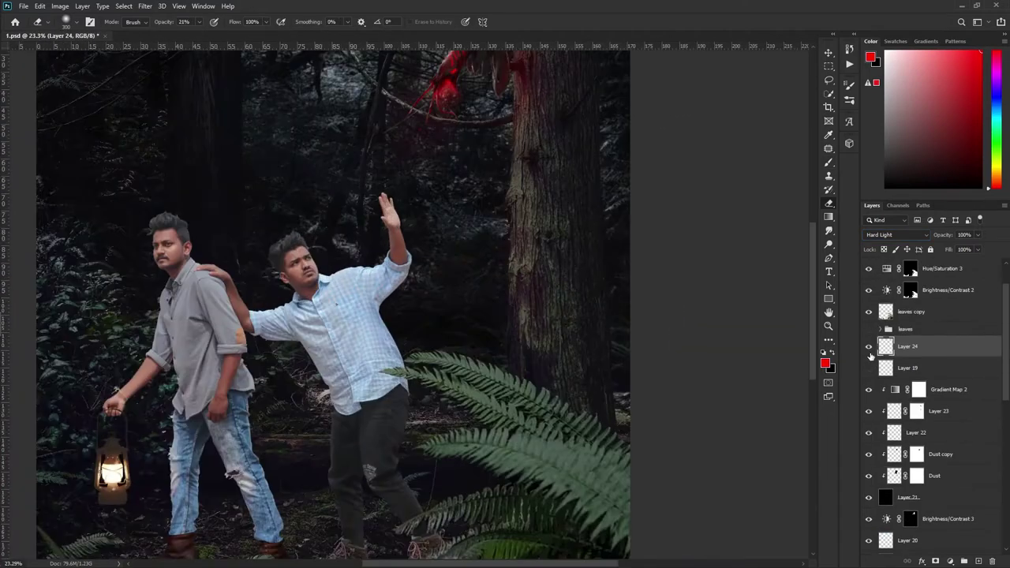
scroll(931, 356, "down", 1)
left_click(917, 325)
key("b")
scroll(717, 280, "down", 2)
scroll(931, 356, "down", 3)
left_click(911, 411)
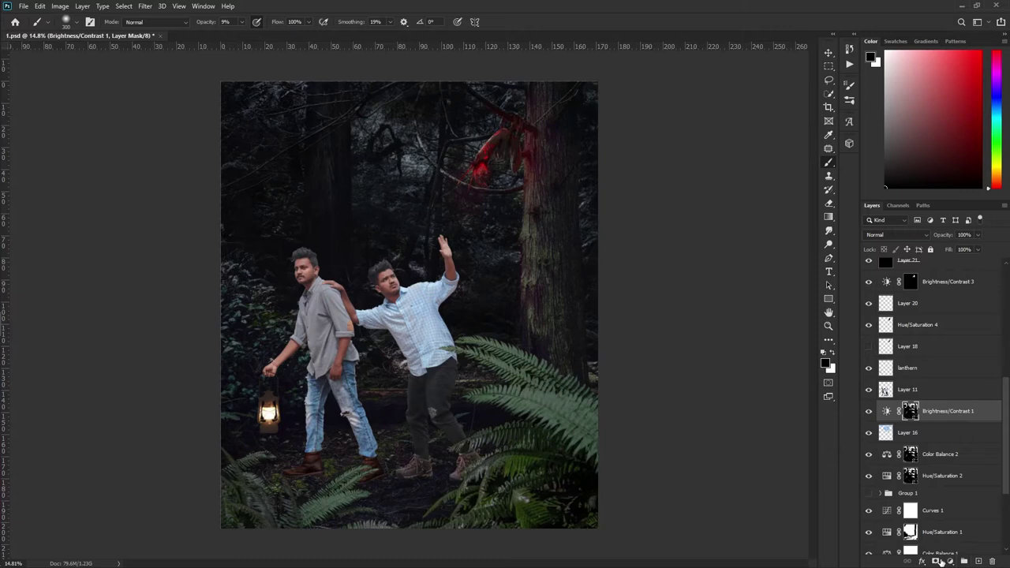
- Invert the adjustment mask, paint over the right trunk and men's legs, and set opacity to 79%
key("ctrl+i")
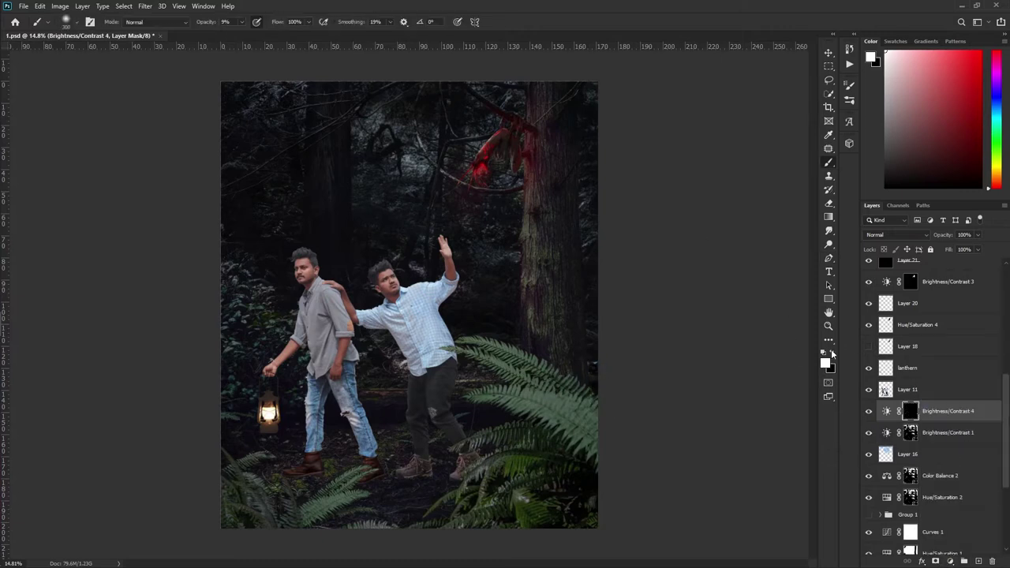
mouse_move(581, 371)
left_mouse_down()
mouse_move(591, 156)
mouse_move(542, 316)
mouse_move(394, 408)
mouse_move(250, 118)
mouse_move(415, 440)
mouse_move(509, 439)
left_mouse_up()
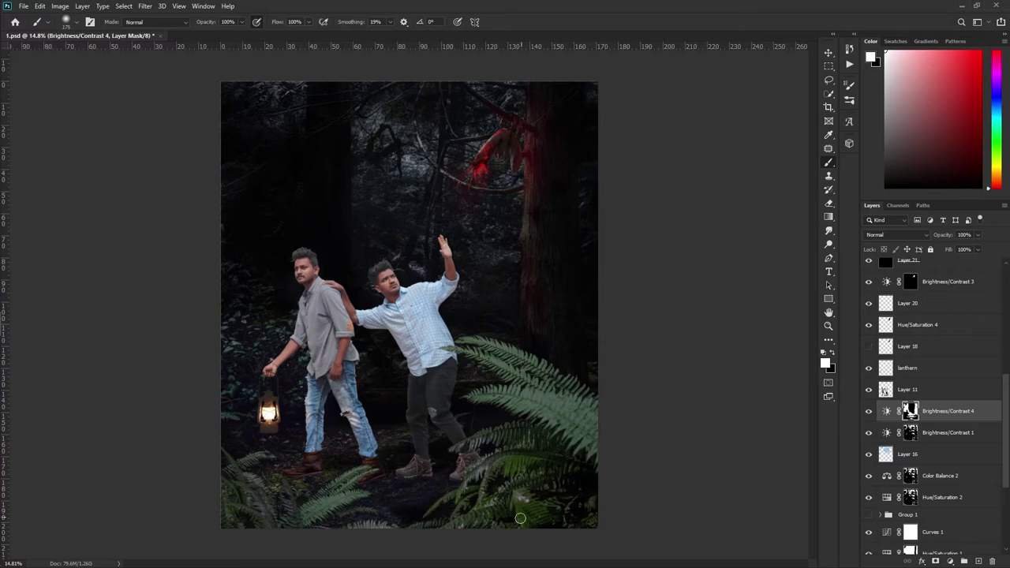
mouse_move(435, 432)
left_mouse_down()
mouse_move(377, 201)
mouse_move(510, 165)
mouse_move(386, 242)
left_mouse_up()
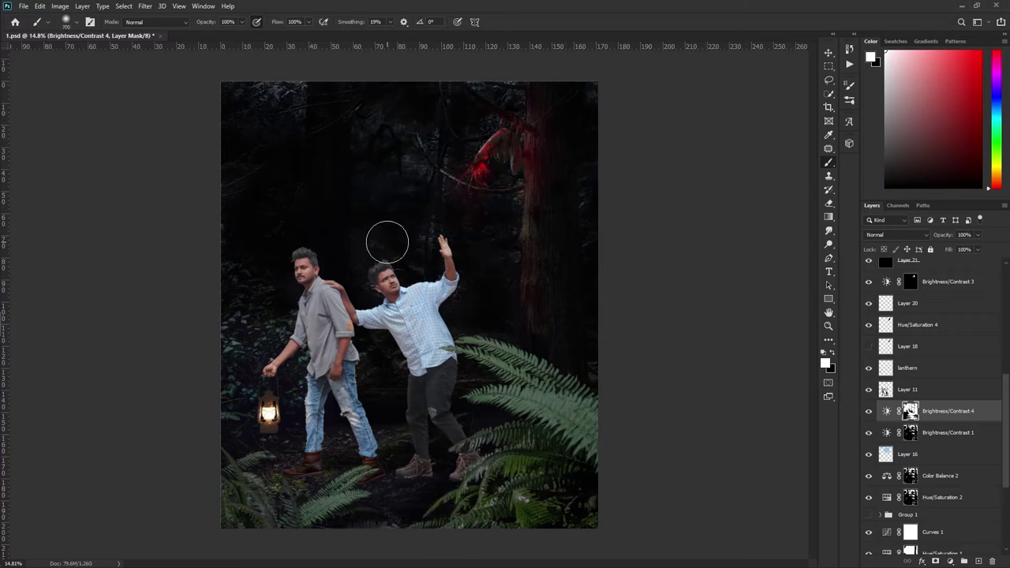
key("ctrl+minus")
left_click_drag(956, 243, 969, 246)
- Save the document, duplicate the layer with Ctrl+J, and set brush opacity to 47%
key("ctrl+plus")
key("1")
key("1")
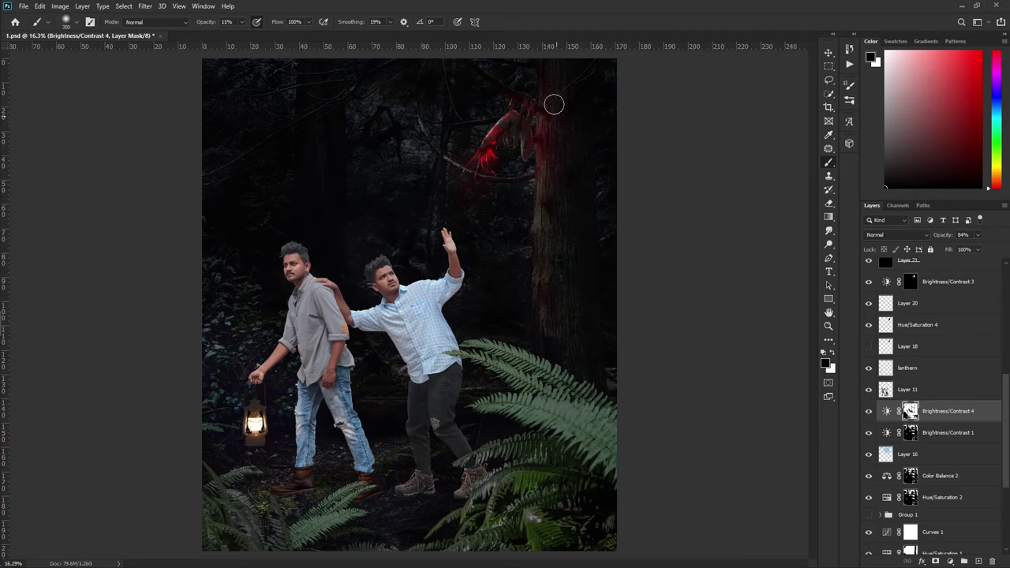
key("ctrl+minus")
key("ctrl+s")
scroll(885, 485, "up", 2)
key("ctrl+j")
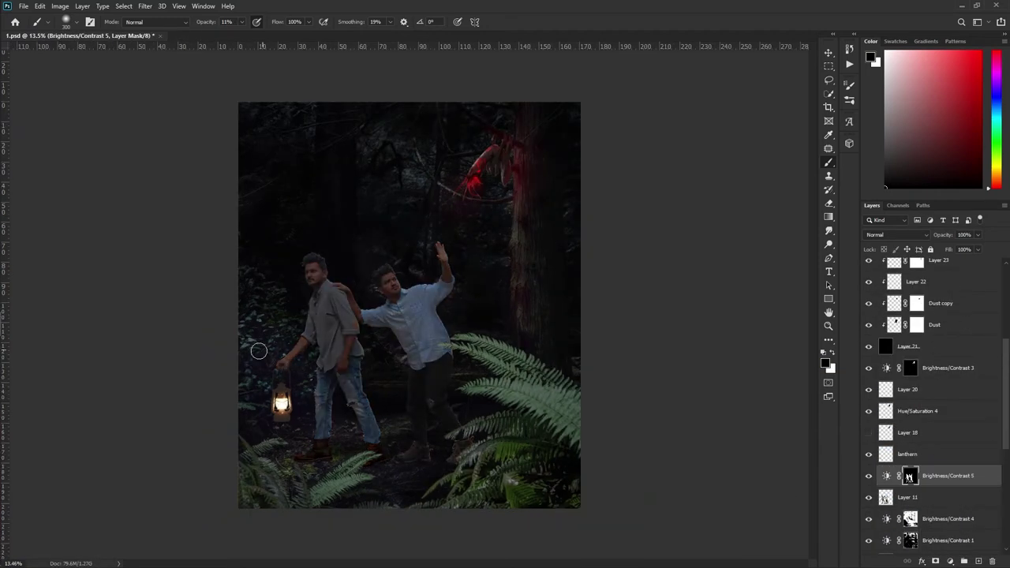
scroll(308, 175, "up", 5)
key("4")
key("7")
- Paint the mask to brighten the lower part of the left man's grey shirt
scroll(333, 219, "down", 2)
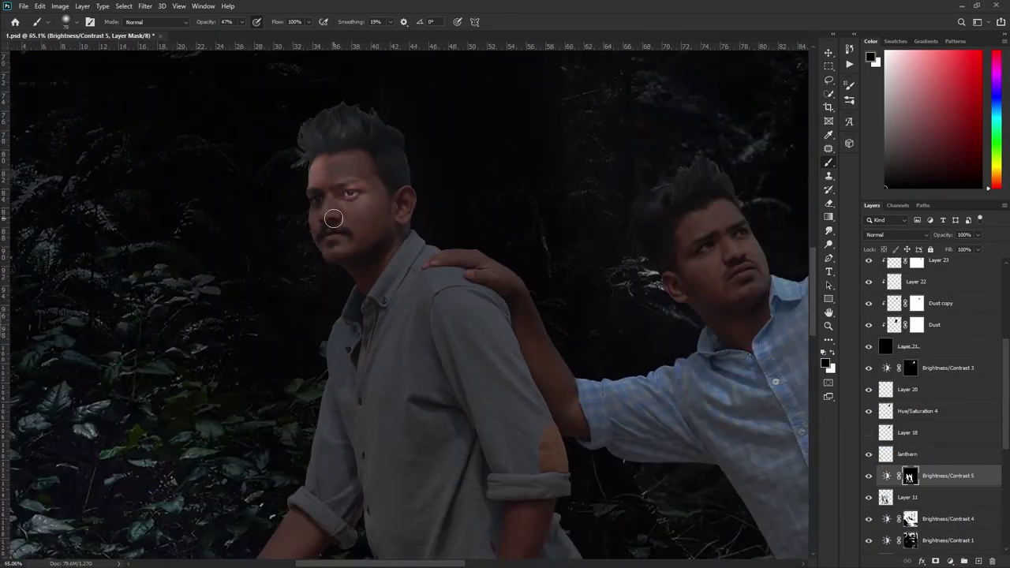
scroll(380, 245, "down", 1)
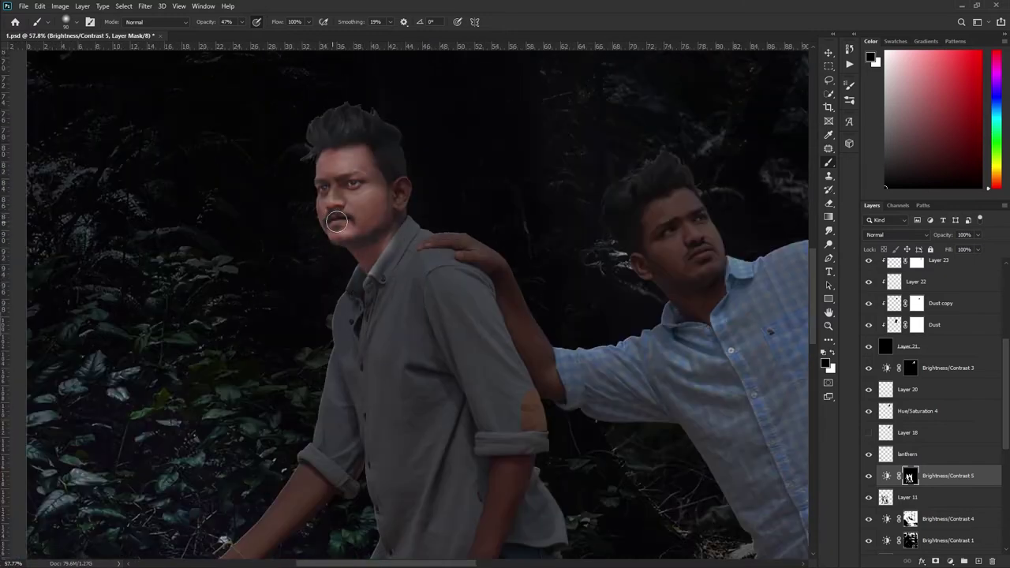
scroll(374, 148, "down", 2)
scroll(305, 368, "down", 3)
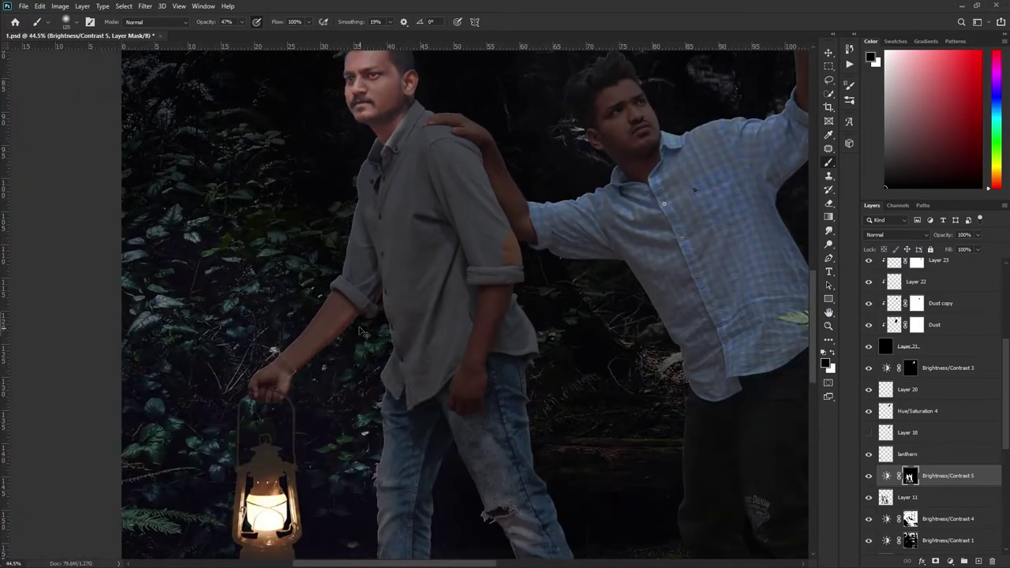
scroll(296, 350, "down", 2)
scroll(347, 266, "down", 2)
scroll(319, 484, "up", 2)
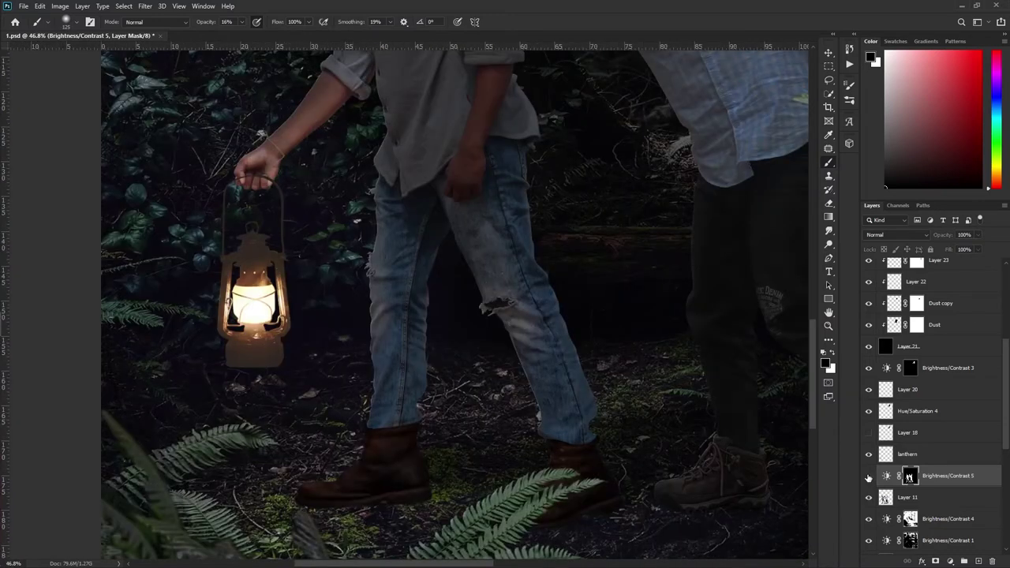
scroll(364, 331, "up", 1)
scroll(402, 314, "up", 2)
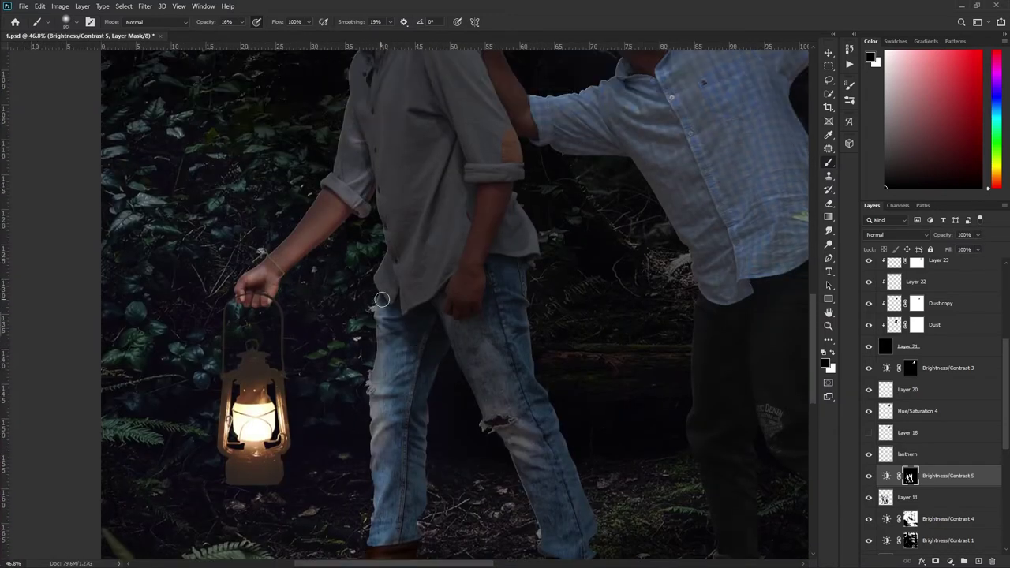
scroll(372, 176, "up", 1)
scroll(351, 178, "down", 2)
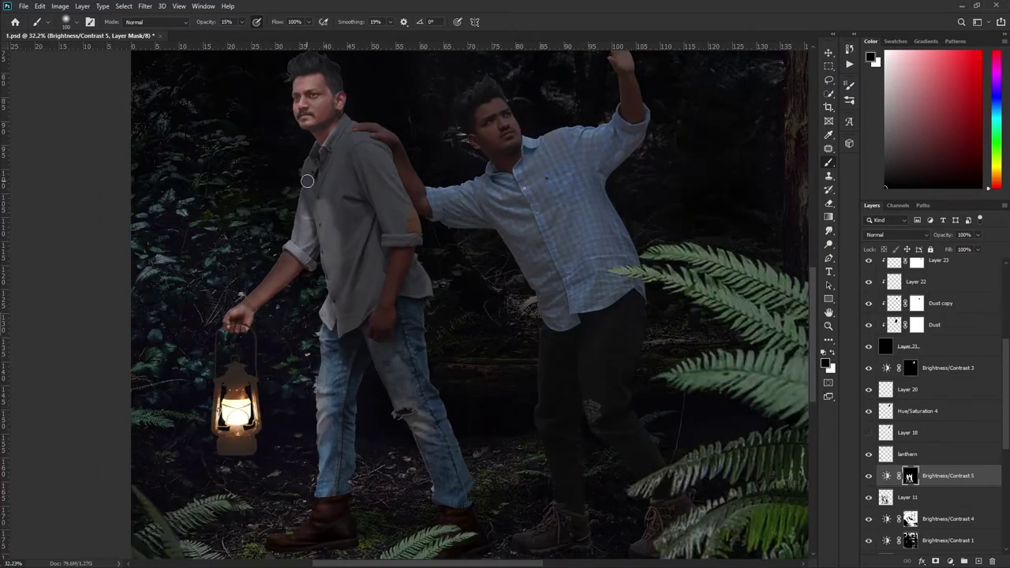
left_click_drag(339, 267, 387, 282)
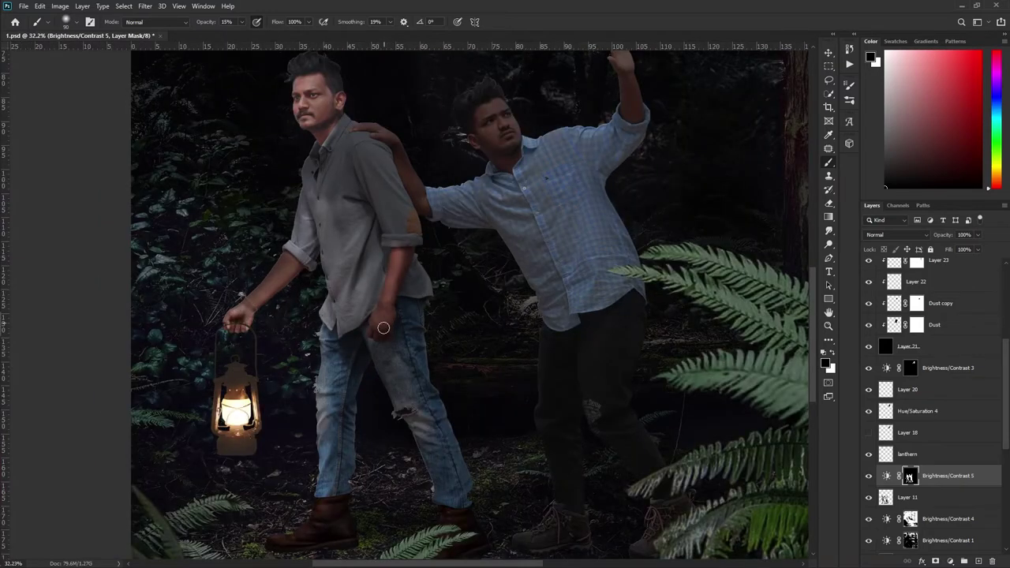
scroll(383, 328, "up", 1)
scroll(388, 262, "down", 3)
scroll(388, 262, "down", 1)
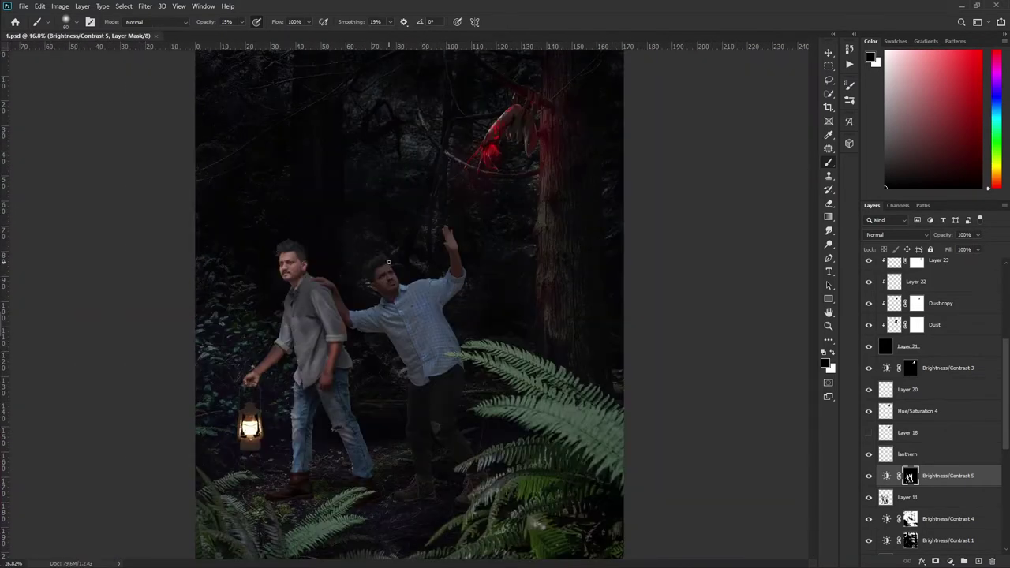
scroll(292, 267, "up", 3)
scroll(355, 201, "up", 2)
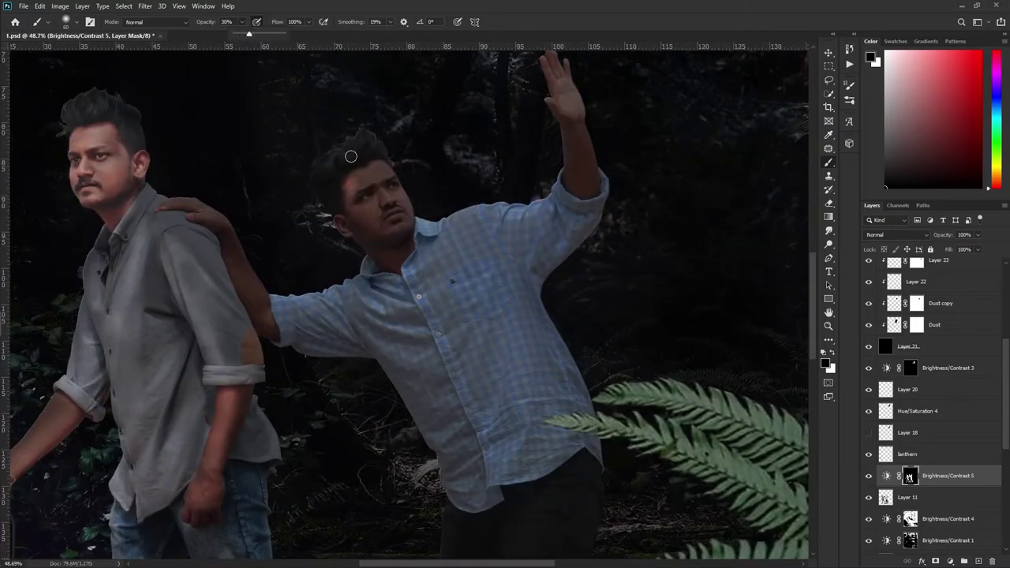
- Raise brush opacity to 22% and keep brightening the men's shirts and jeans
left_click_drag(241, 34, 247, 32)
scroll(316, 236, "down", 2)
scroll(131, 219, "up", 3)
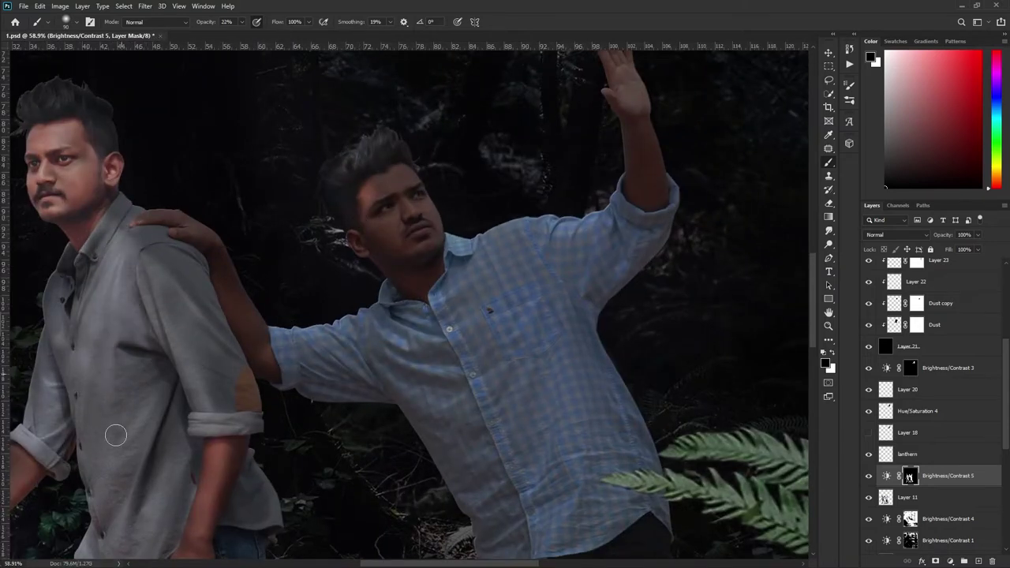
scroll(126, 339, "down", 1)
scroll(134, 315, "down", 1)
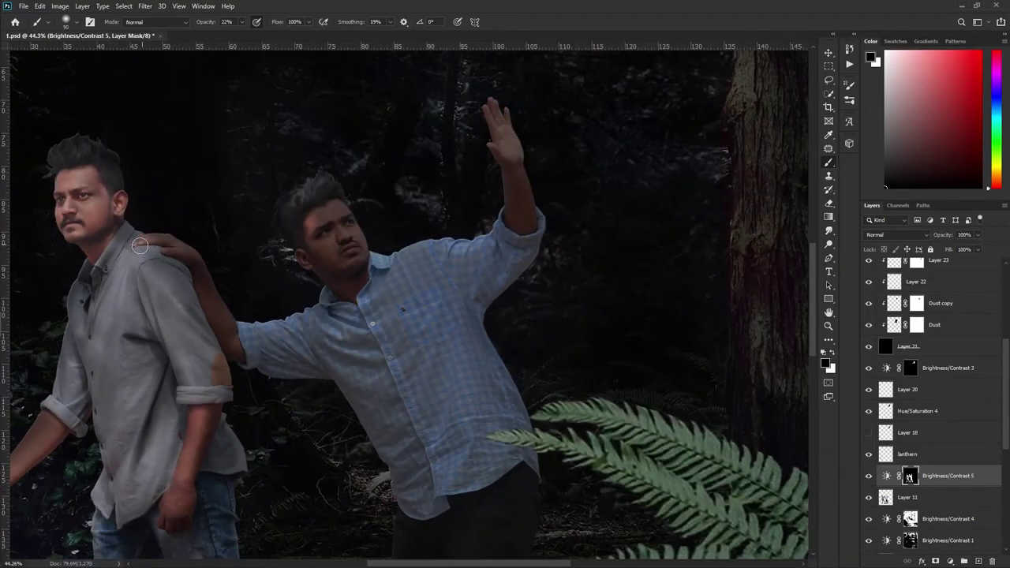
scroll(48, 415, "down", 1)
scroll(731, 373, "up", 2)
scroll(228, 309, "down", 2)
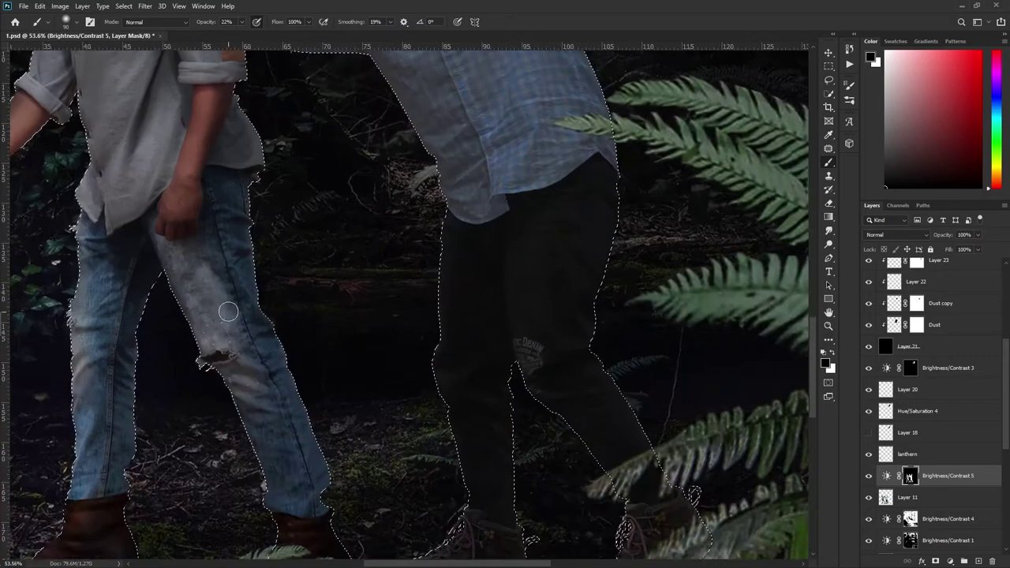
- Switch to a large soft 200 px brush at 6% opacity for broad mask strokes
scroll(278, 366, "down", 1)
scroll(264, 403, "down", 1)
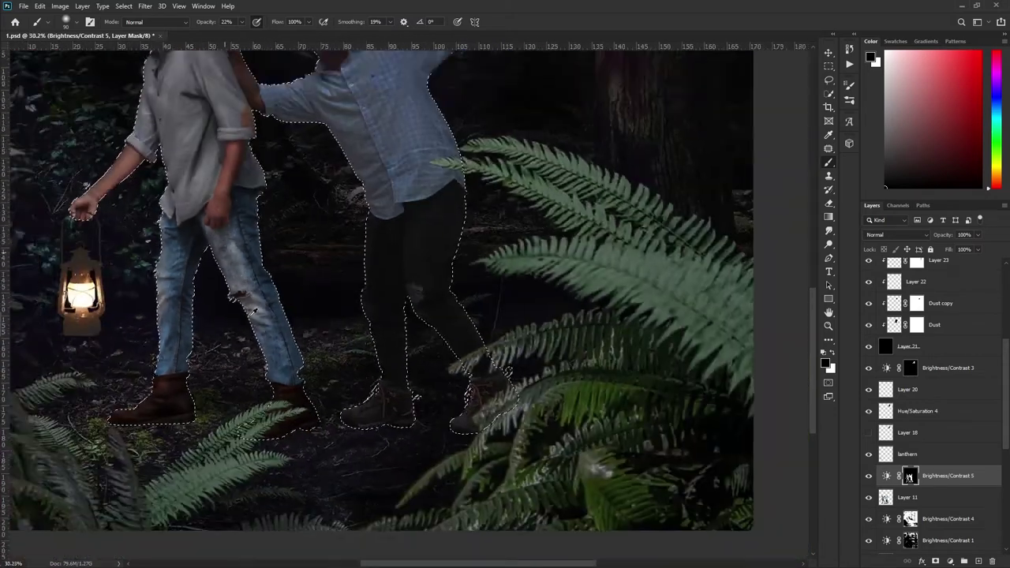
scroll(251, 436, "down", 1)
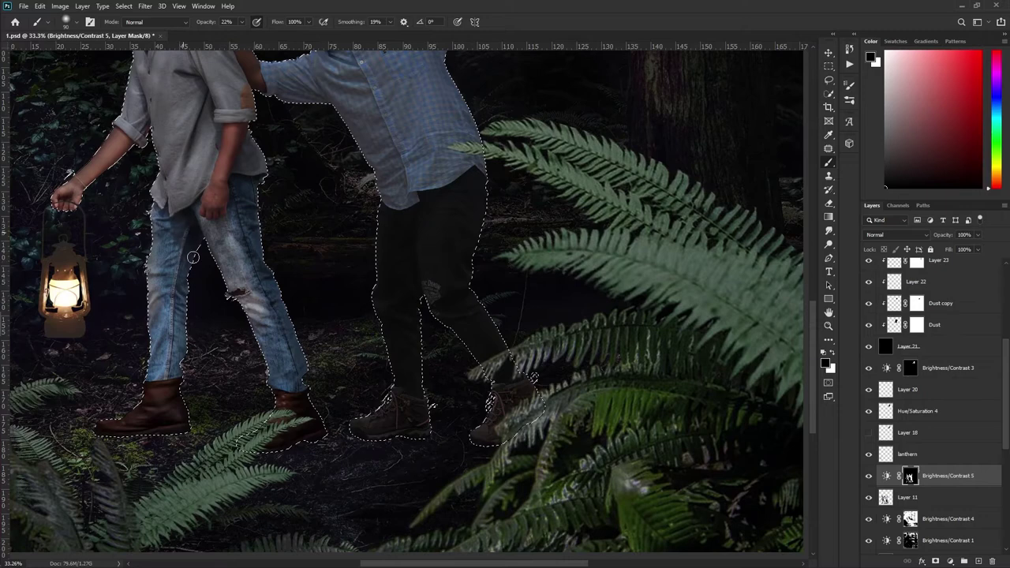
scroll(213, 253, "down", 1)
scroll(193, 199, "up", 1)
scroll(193, 199, "down", 2)
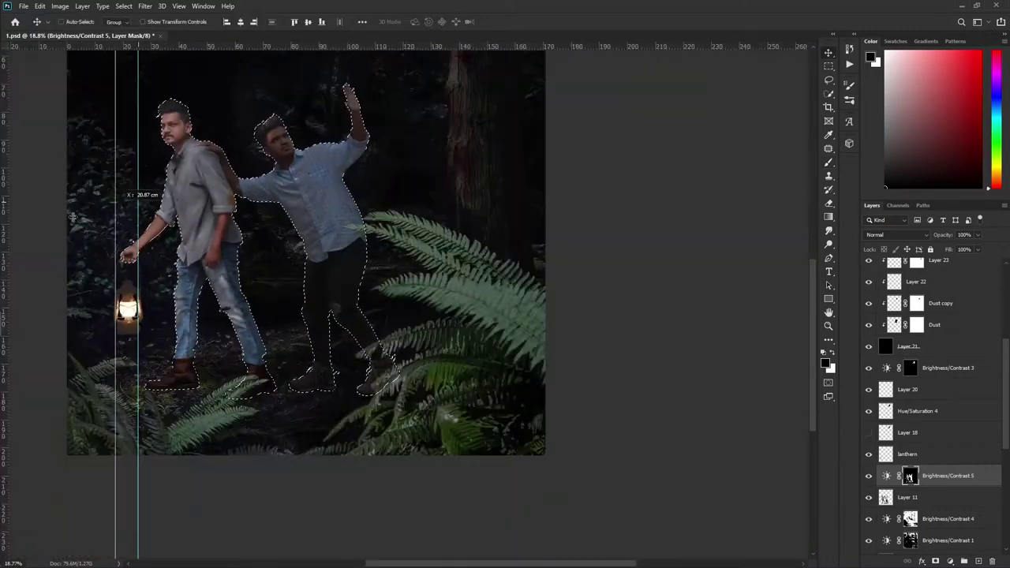
scroll(187, 198, "up", 4)
scroll(293, 298, "down", 2)
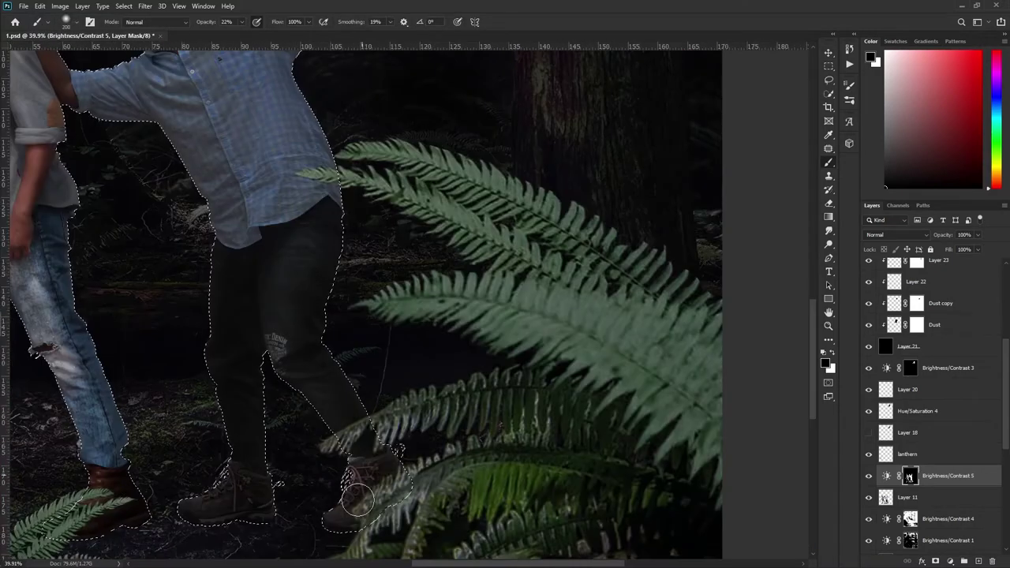
scroll(232, 468, "up", 1)
scroll(269, 316, "up", 4)
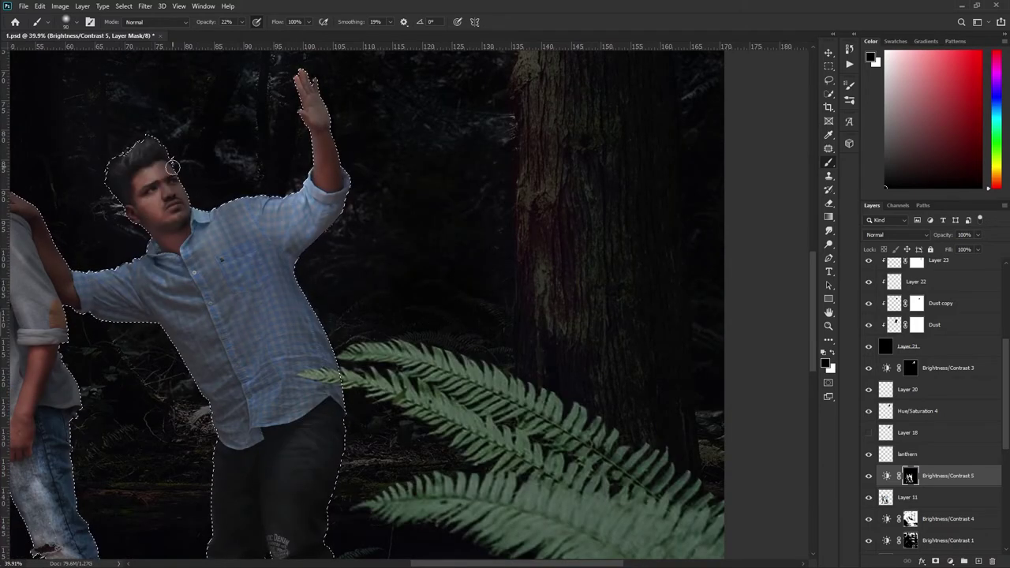
scroll(132, 184, "down", 1)
key("0")
key("6")
key("bracketright")
key("bracketright")
key("bracketright")
- At 17% opacity, brighten the right man's checked shirt, dark trousers and boots
scroll(274, 305, "down", 1)
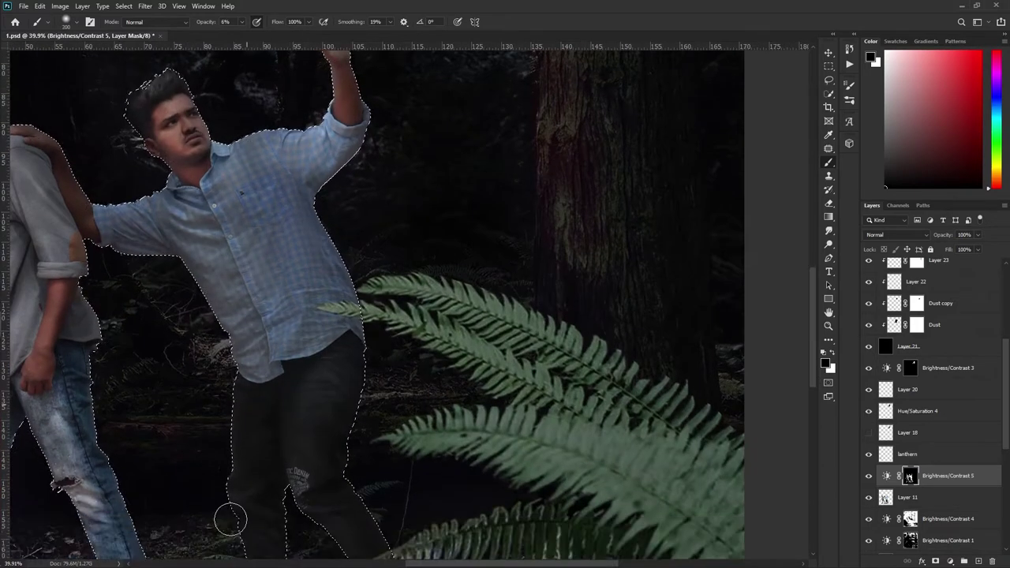
scroll(229, 516, "down", 2)
scroll(316, 316, "up", 1)
key("1")
key("7")
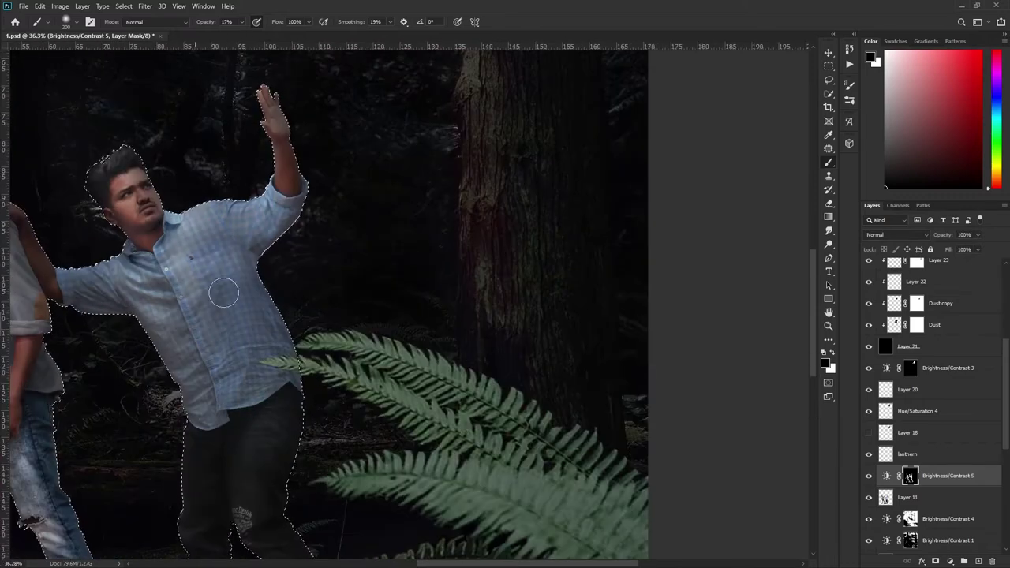
scroll(169, 309, "down", 1)
scroll(198, 444, "down", 1)
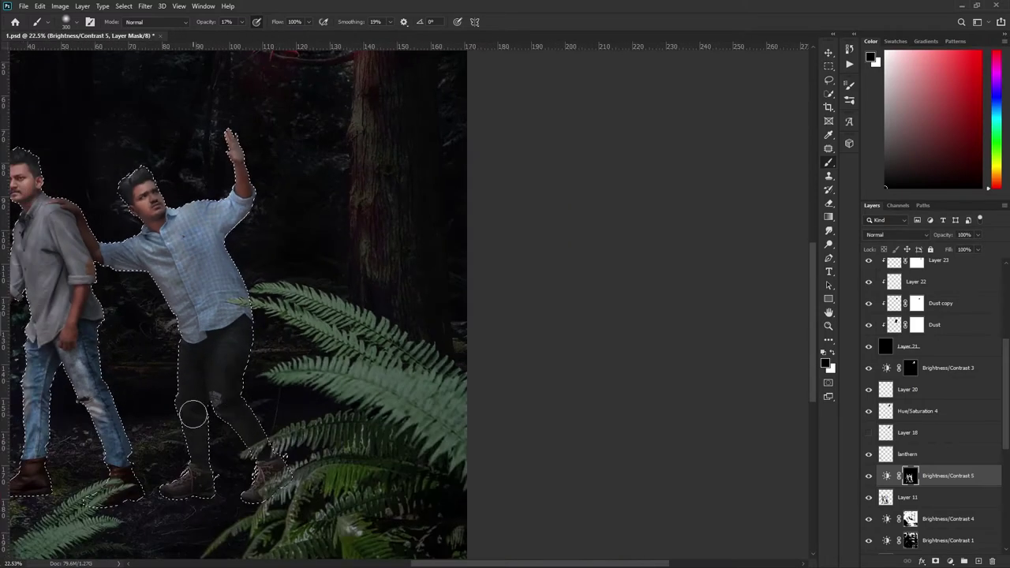
scroll(395, 316, "up", 1)
scroll(395, 300, "up", 1)
scroll(394, 277, "up", 1)
scroll(394, 277, "down", 2)
scroll(368, 297, "down", 2)
scroll(411, 379, "up", 2)
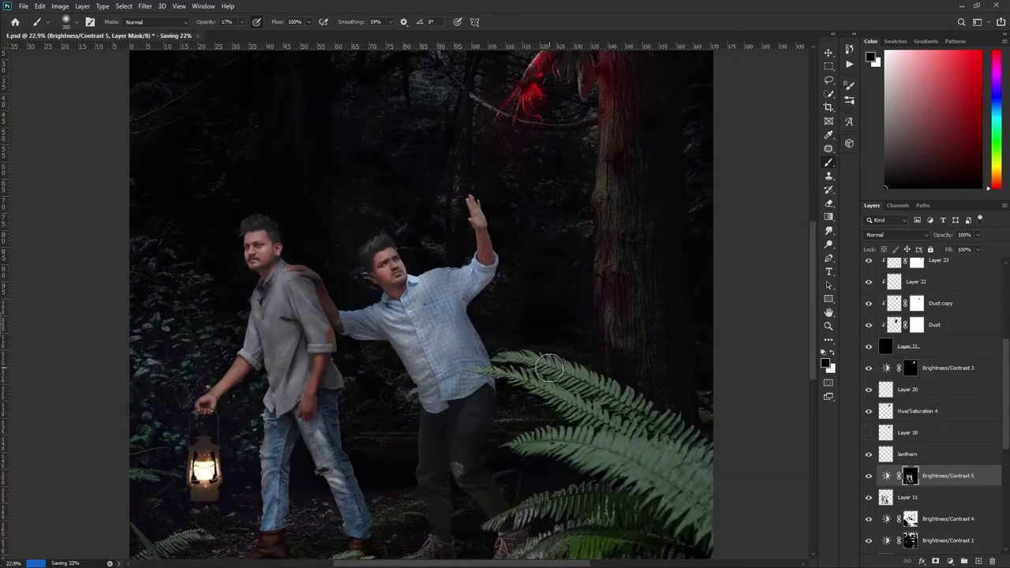
scroll(442, 371, "down", 1)
scroll(355, 375, "up", 3)
scroll(274, 377, "down", 1)
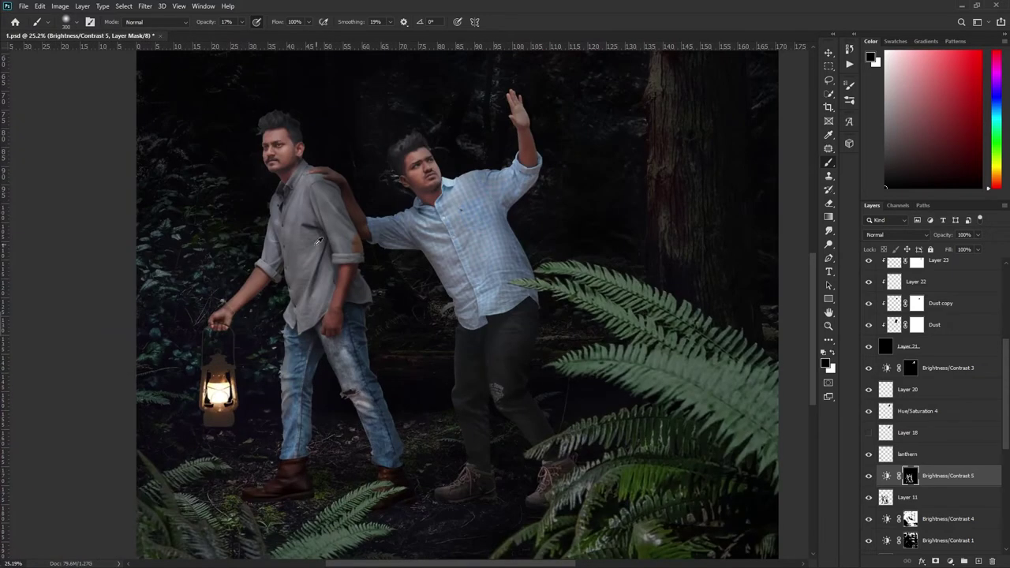
scroll(277, 355, "down", 2)
scroll(285, 316, "up", 3)
scroll(306, 323, "up", 1)
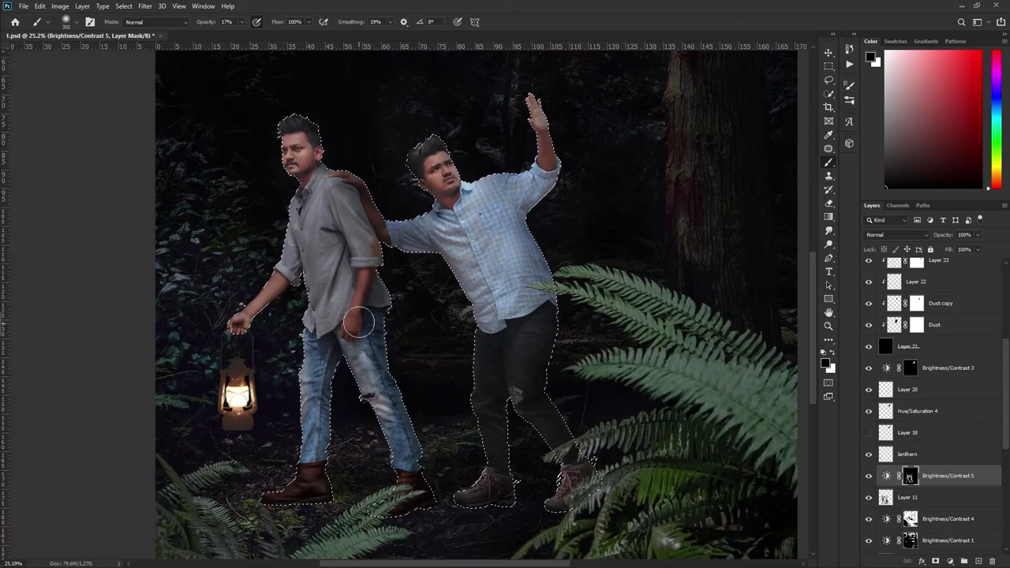
scroll(306, 320, "down", 1)
scroll(300, 316, "down", 1)
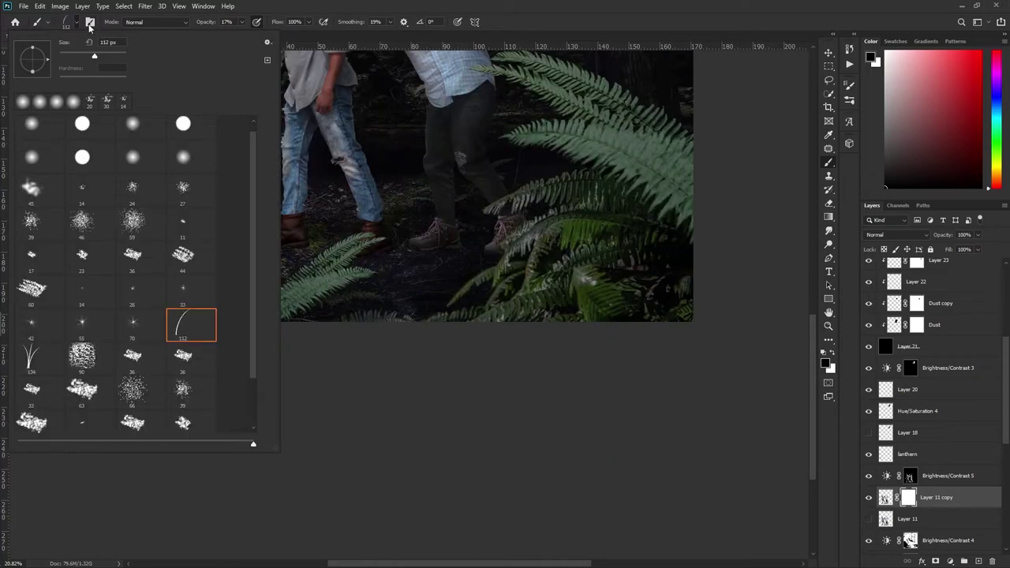
- Reduce the brush angle variation to 15% and set the brush to full opacity
left_click(90, 21)
left_click_drag(765, 186, 742, 186)
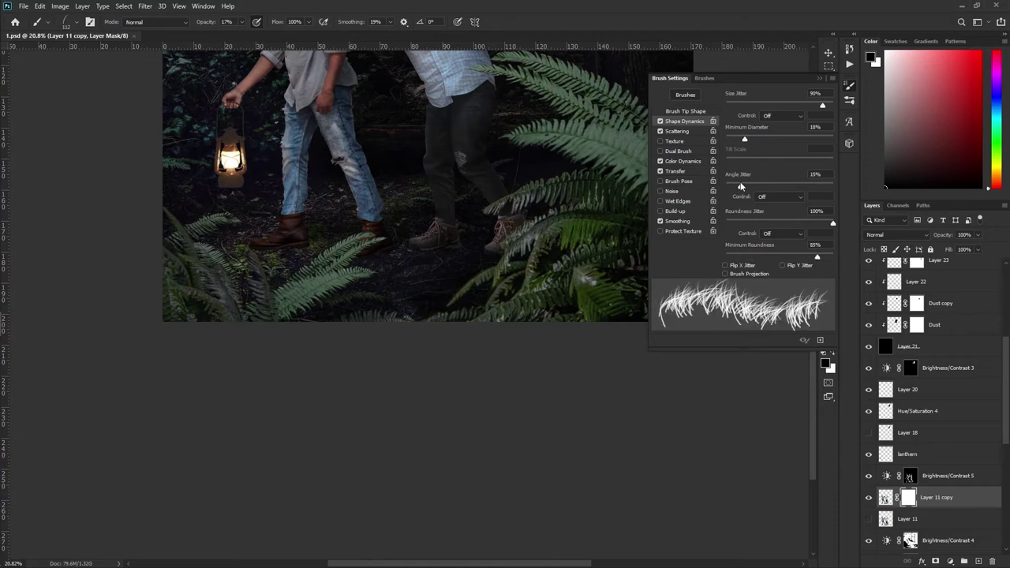
left_click(677, 131)
key("F5")
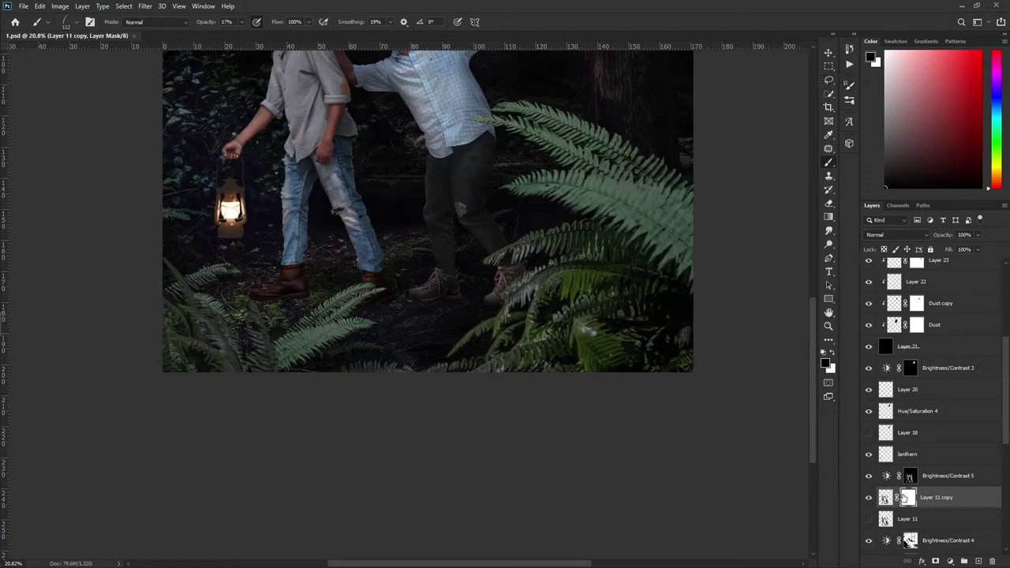
key("0")
- Zoom in around the men's boots and switch to the Brightness/Contrast 5 mask
scroll(261, 304, "up", 2)
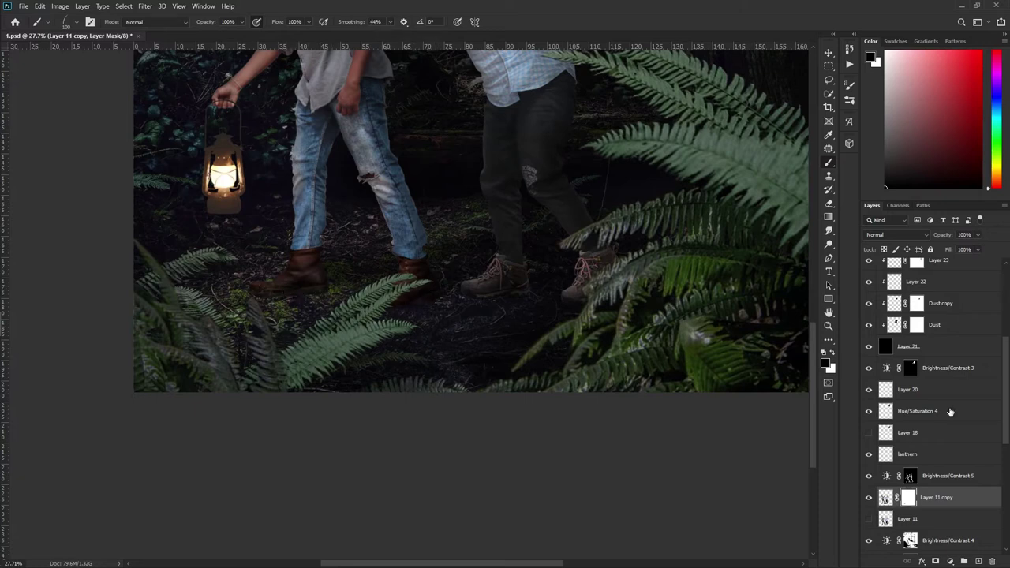
scroll(397, 278, "up", 3)
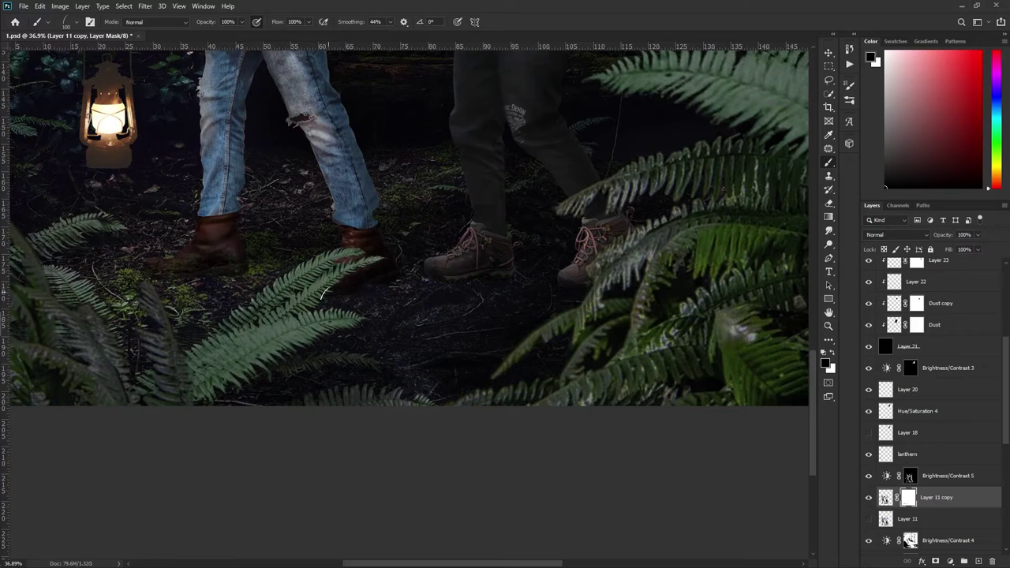
scroll(322, 295, "up", 2)
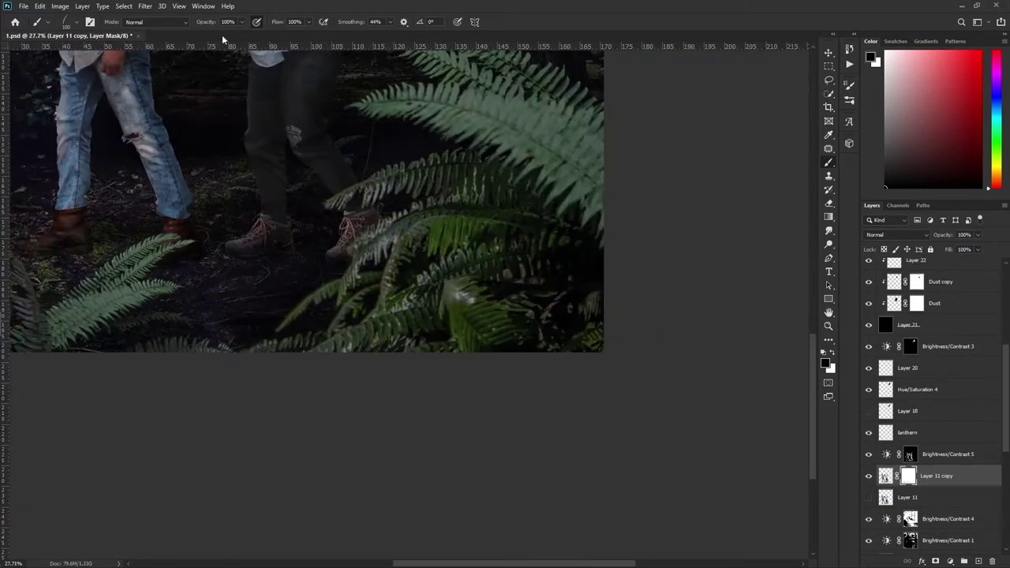
scroll(447, 295, "up", 2)
key("alt+bracketright")
scroll(320, 286, "up", 1)
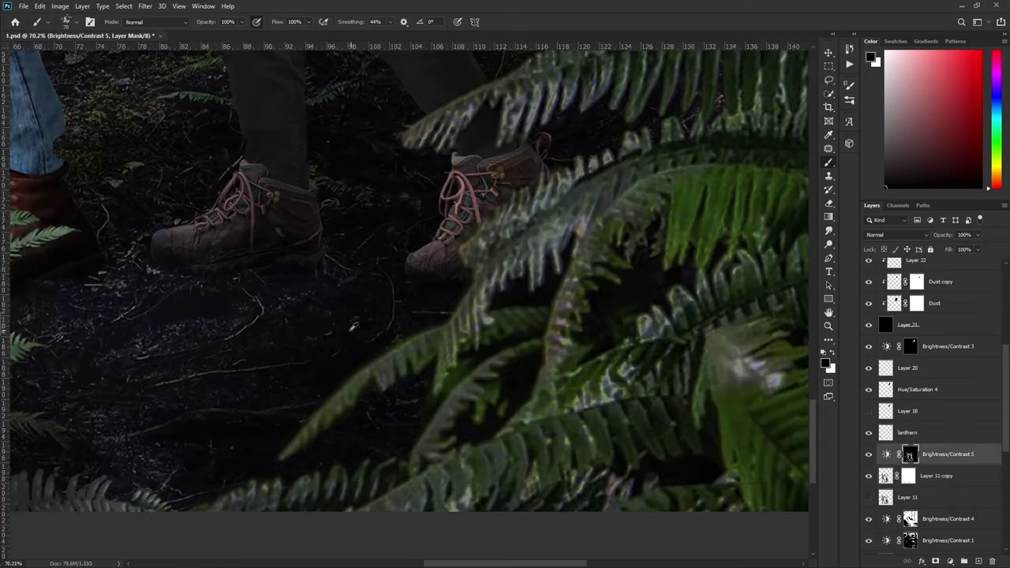
scroll(432, 292, "up", 2)
scroll(315, 324, "down", 4)
scroll(189, 357, "down", 1)
- Paint white on the Layer 11 copy mask around the boots, then zoom out to review the composite
left_click(909, 473)
key("x")
scroll(191, 335, "up", 2)
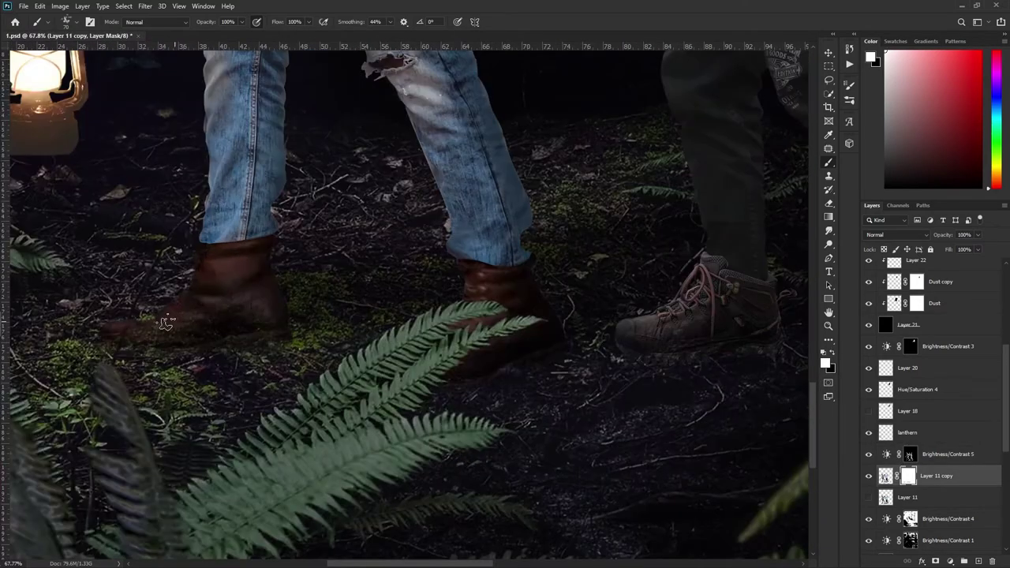
scroll(175, 308, "down", 1)
scroll(159, 345, "down", 1)
scroll(169, 341, "up", 2)
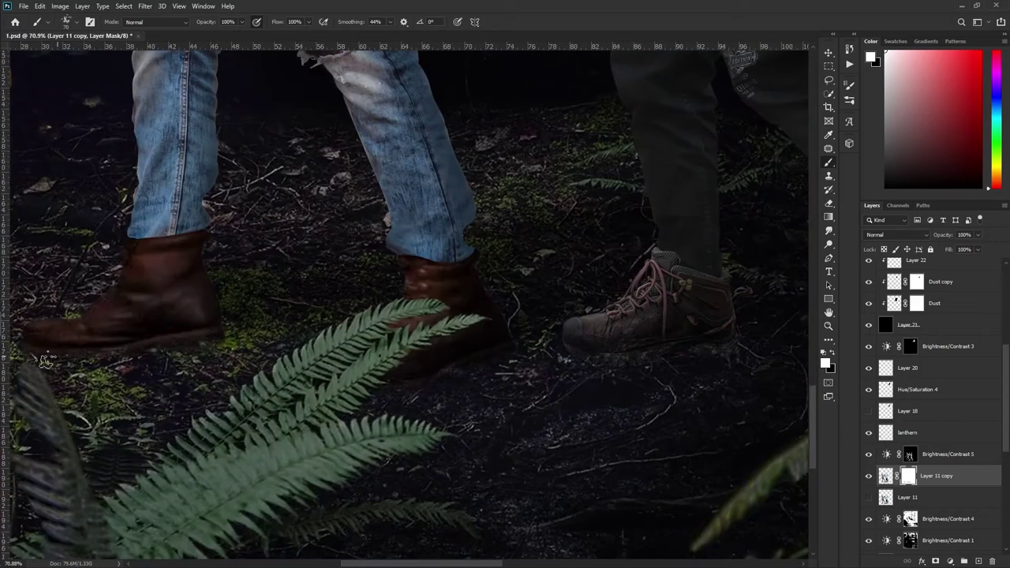
scroll(440, 375, "down", 2)
scroll(441, 375, "right", 2)
scroll(441, 374, "down", 3)
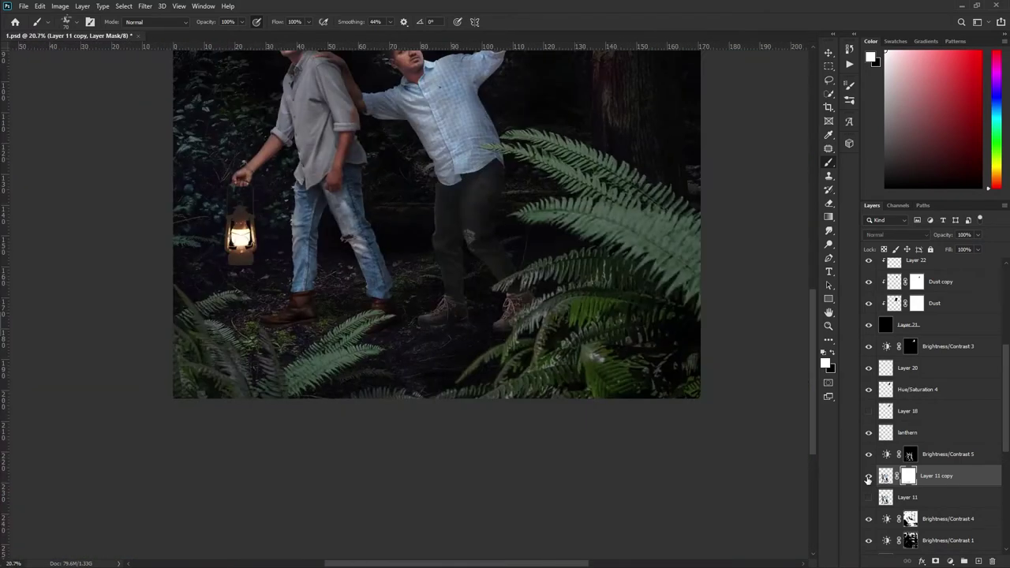
scroll(441, 375, "down", 2)
scroll(508, 271, "up", 2)
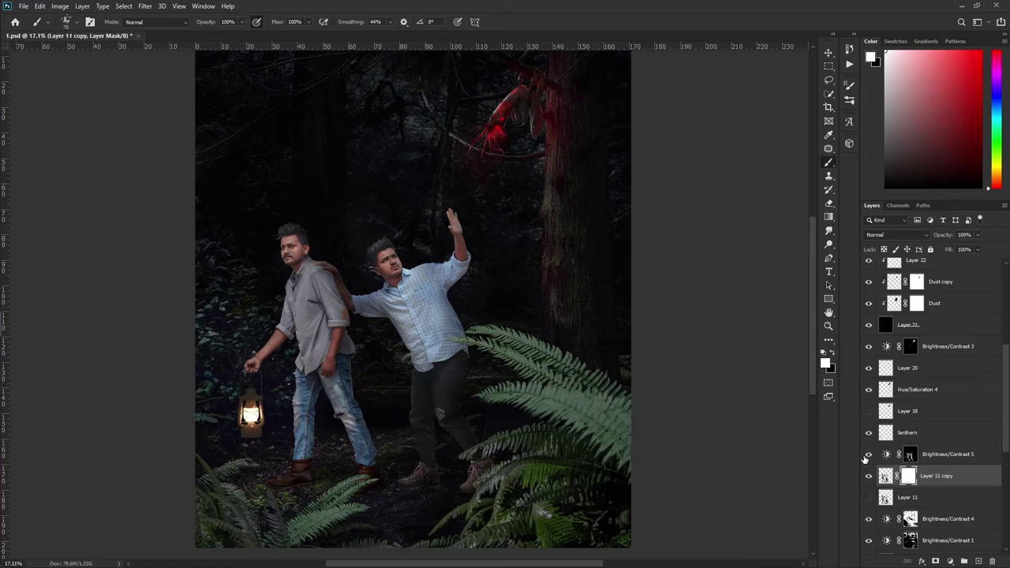
- Choose a soft round brush and add an empty Layer 25
left_click(66, 22)
double_click(84, 198)
left_click(908, 497)
scroll(411, 300, "down", 1)
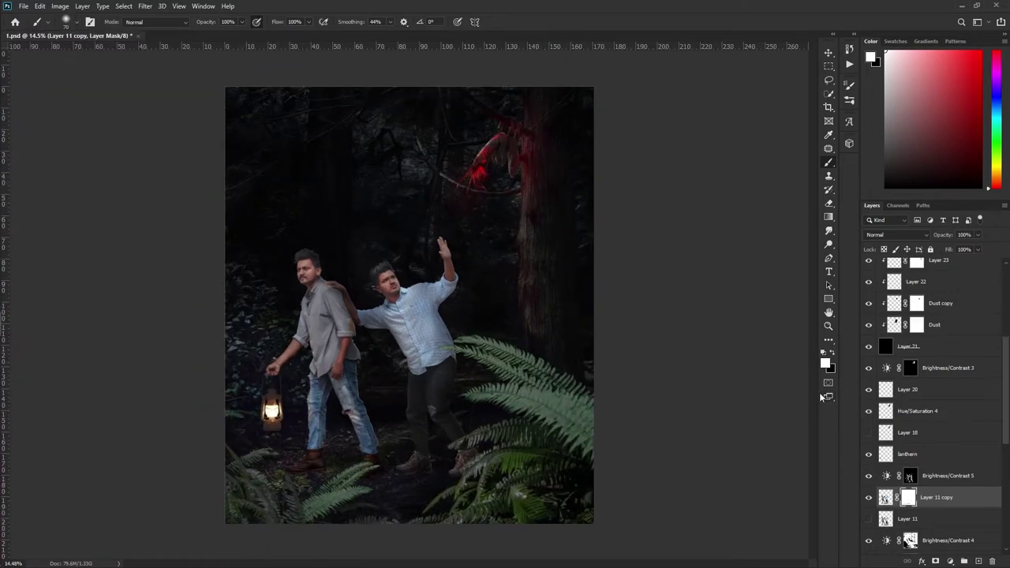
key("ctrl+shift+alt+n")
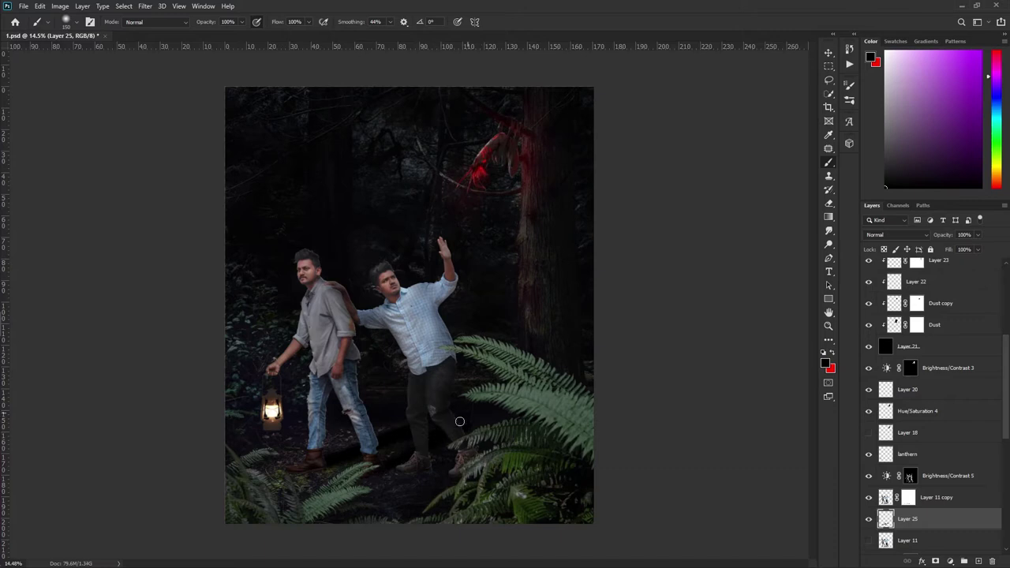
scroll(931, 434, "down", 5)
- Add an Exposure adjustment with a slight negative offset and set its opacity to 0%
left_click(951, 561)
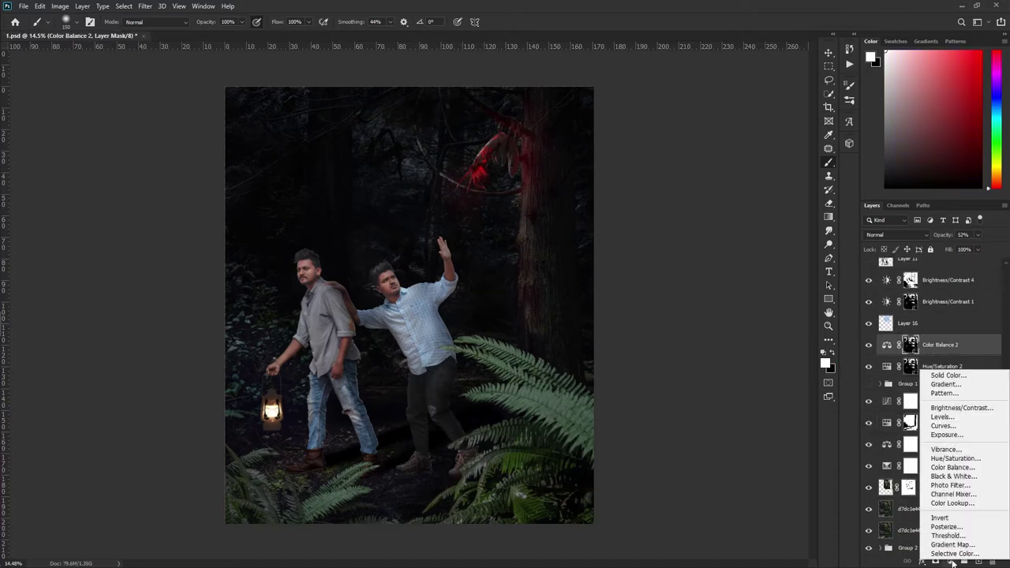
left_click(939, 429)
left_click_drag(713, 388, 713, 390)
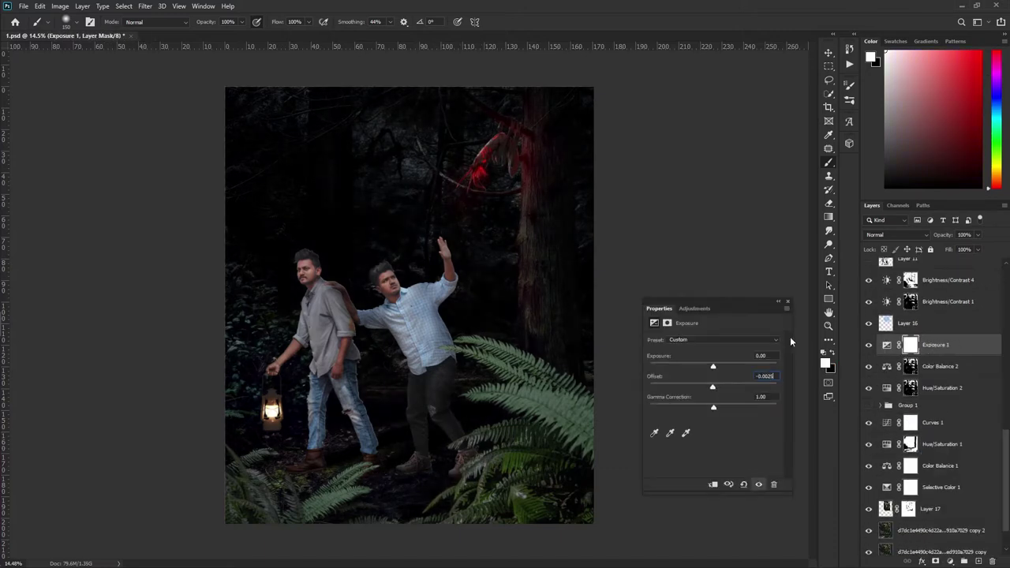
left_click_drag(978, 235, 955, 249)
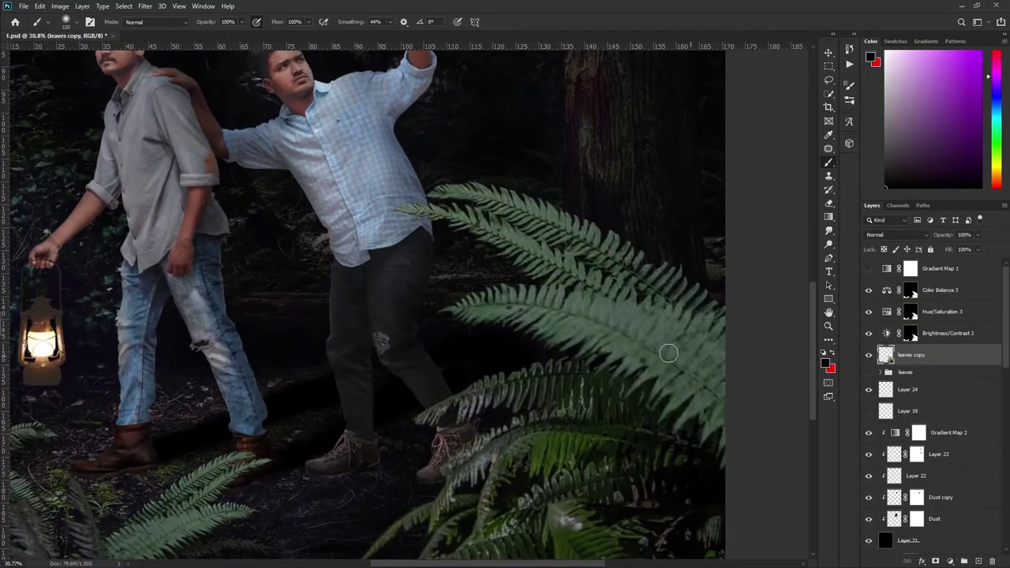
- Preview the image in black and white via Gradient Map 1, shade at 11% brush opacity, then deselect
scroll(495, 350, "down", 5, "alt")
scroll(494, 350, "up", 2)
scroll(494, 350, "down", 3)
left_click(869, 269)
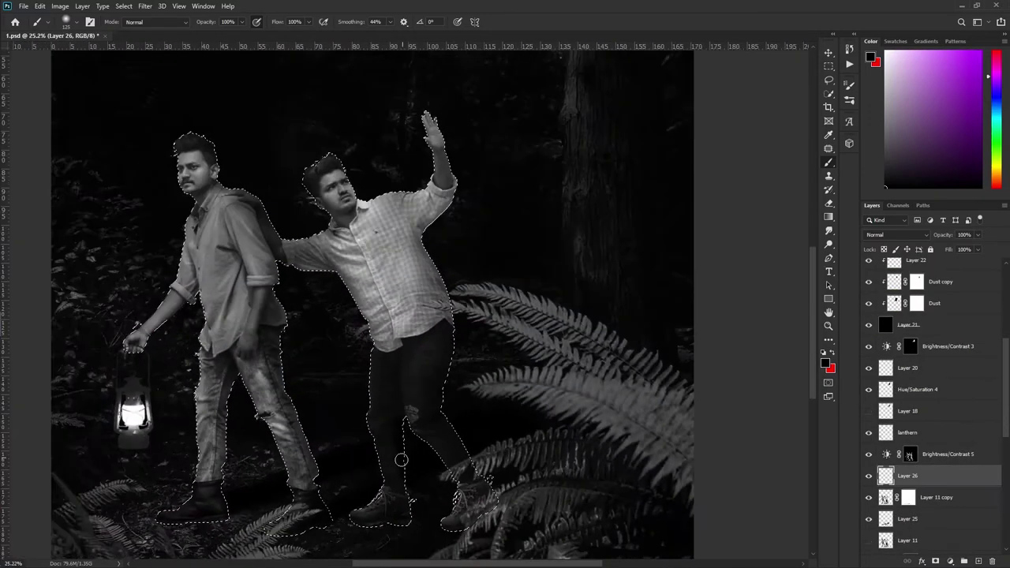
scroll(261, 379, "down", 1, "alt")
scroll(221, 458, "down", 2)
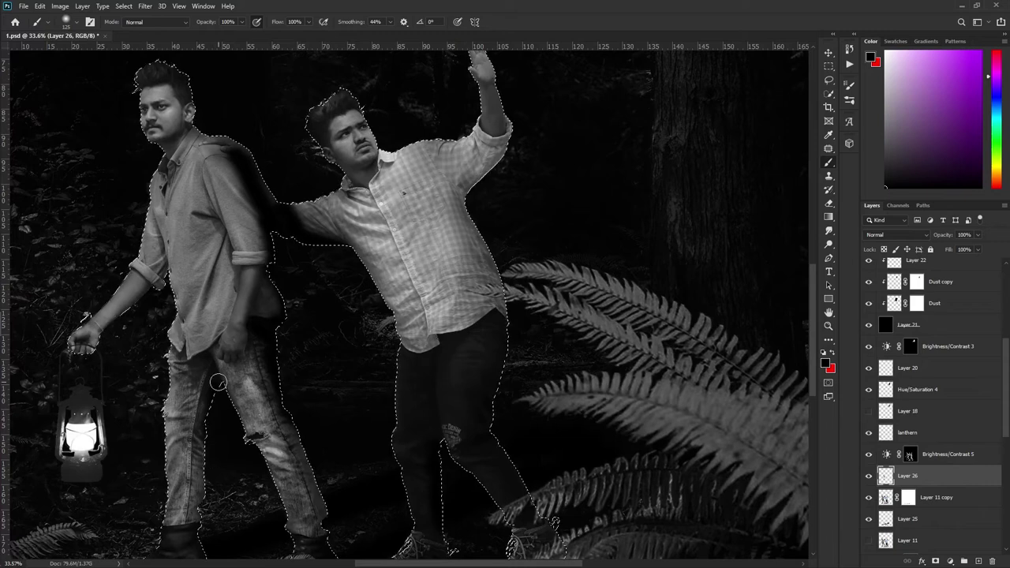
scroll(132, 87, "up", 1)
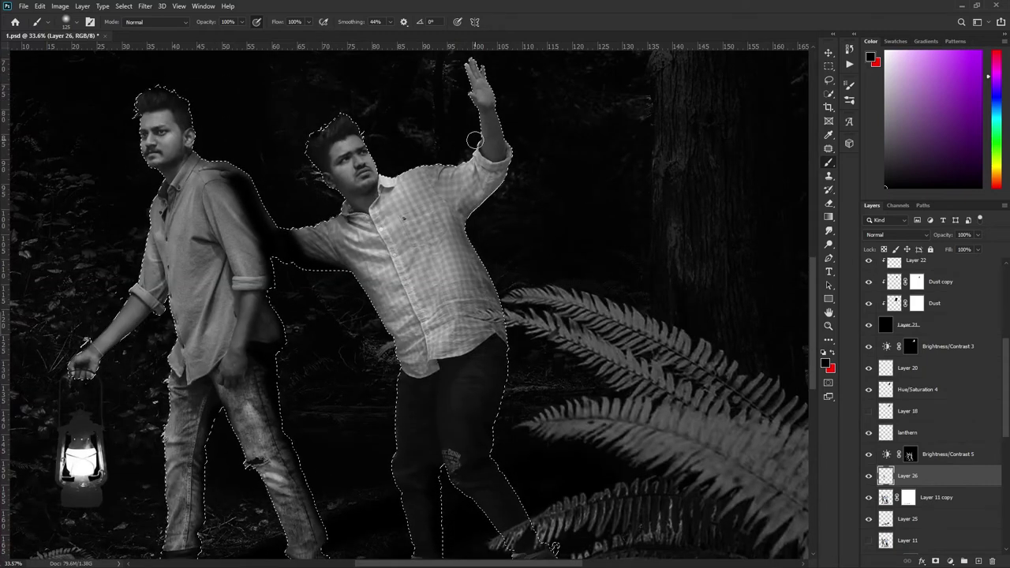
scroll(475, 141, "down", 1, "alt")
scroll(342, 413, "down", 2)
key("1")
key("1")
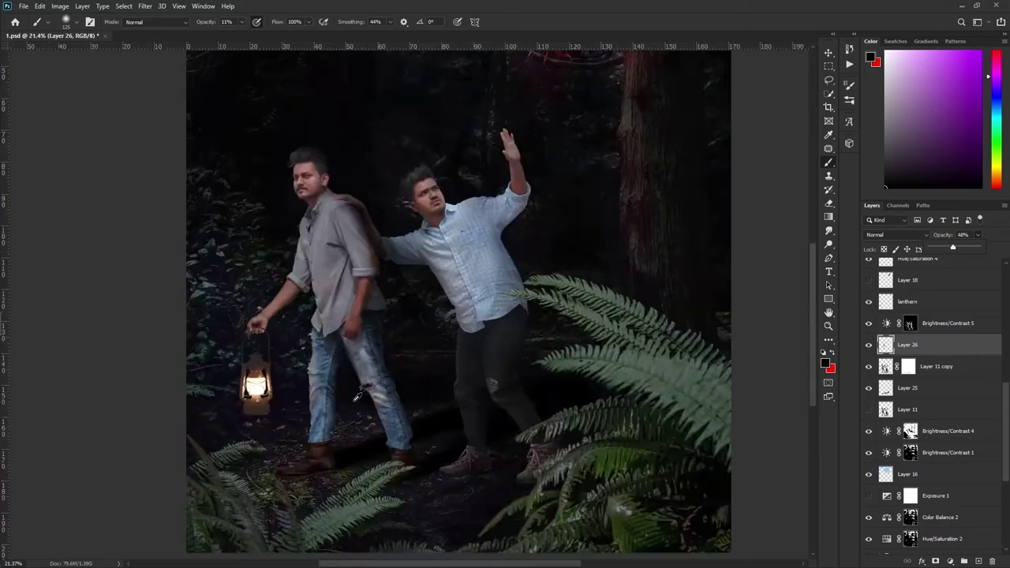
scroll(357, 397, "up", 2, "alt")
scroll(357, 397, "up", 3, "alt")
scroll(490, 366, "down", 3, "alt")
key("ctrl+d")
- Create Layer 27 and load a selection around both men
key("ctrl+shift+n")
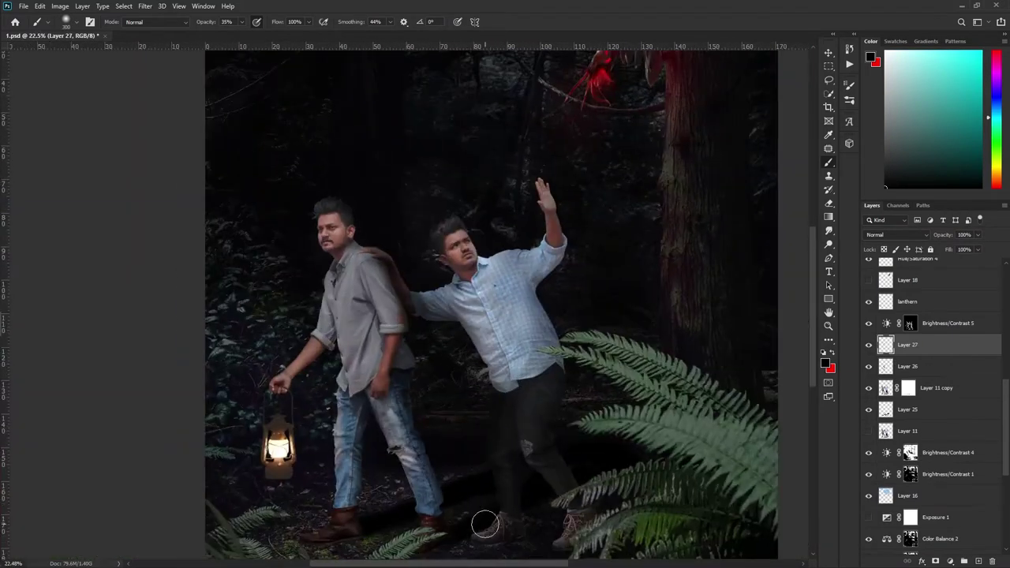
scroll(393, 469, "up", 1)
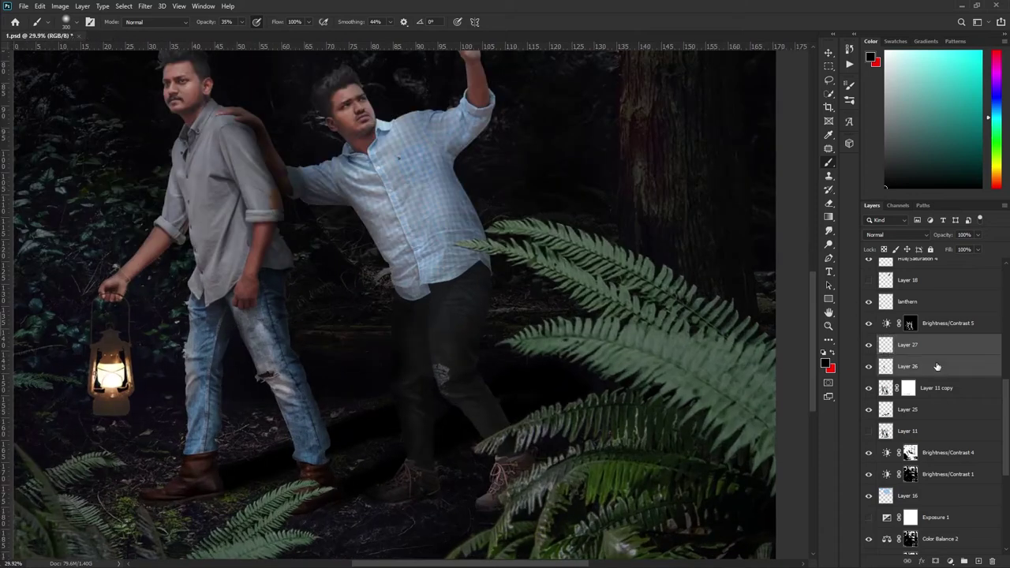
scroll(403, 374, "down", 2)
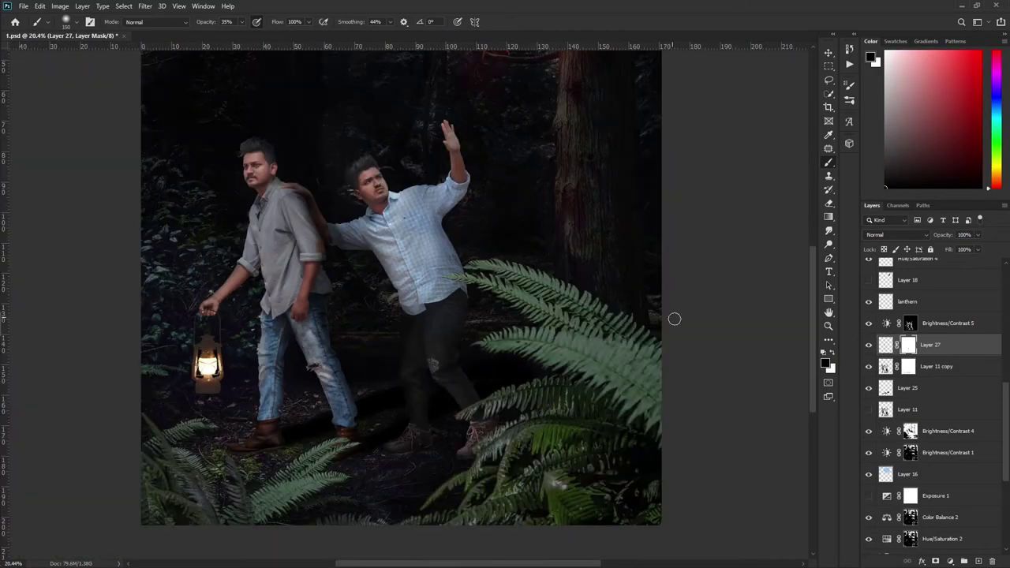
left_click(886, 345, "ctrl")
scroll(395, 451, "up", 3)
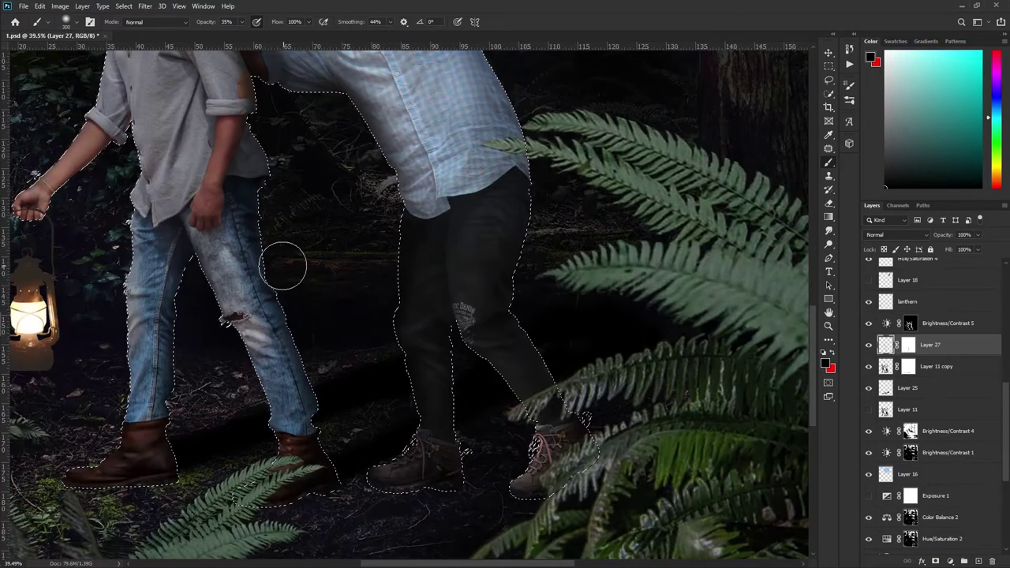
scroll(283, 266, "down", 2)
scroll(261, 157, "up", 4)
scroll(316, 182, "down", 1)
scroll(374, 202, "up", 2)
- Paint shading inside the men's selection at 19% brush opacity, then deselect
key("alt+bracketright")
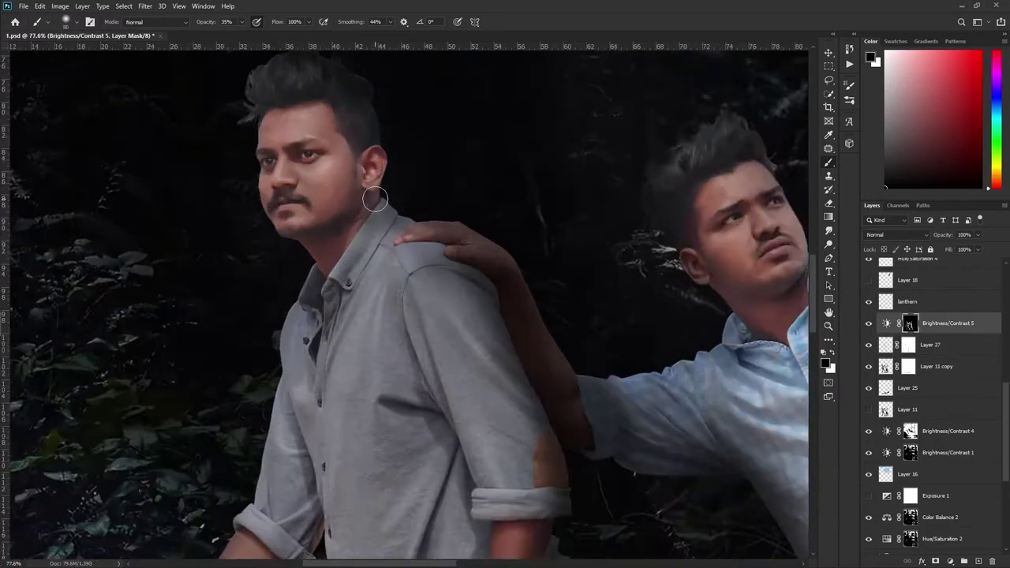
scroll(373, 202, "down", 2)
key("alt+bracketleft")
scroll(449, 237, "down", 1)
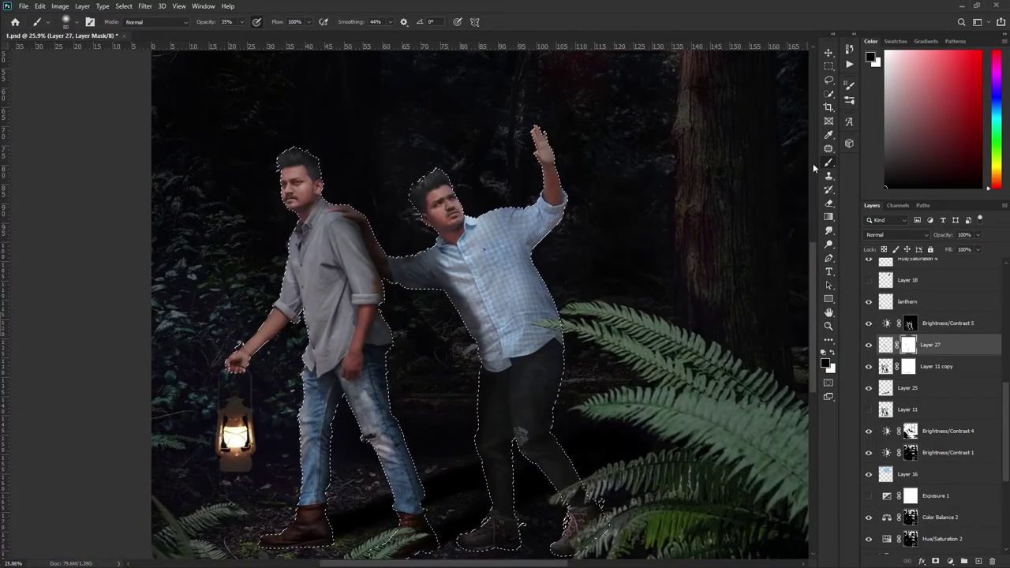
scroll(671, 126, "up", 2)
key("ctrl+2")
left_click_drag(234, 21, 242, 36)
key("ctrl+d")
- Give Layer 27 its own layer mask and make Layer 11 copy the active layer
key("ctrl+backslash")
scroll(420, 287, "down", 2)
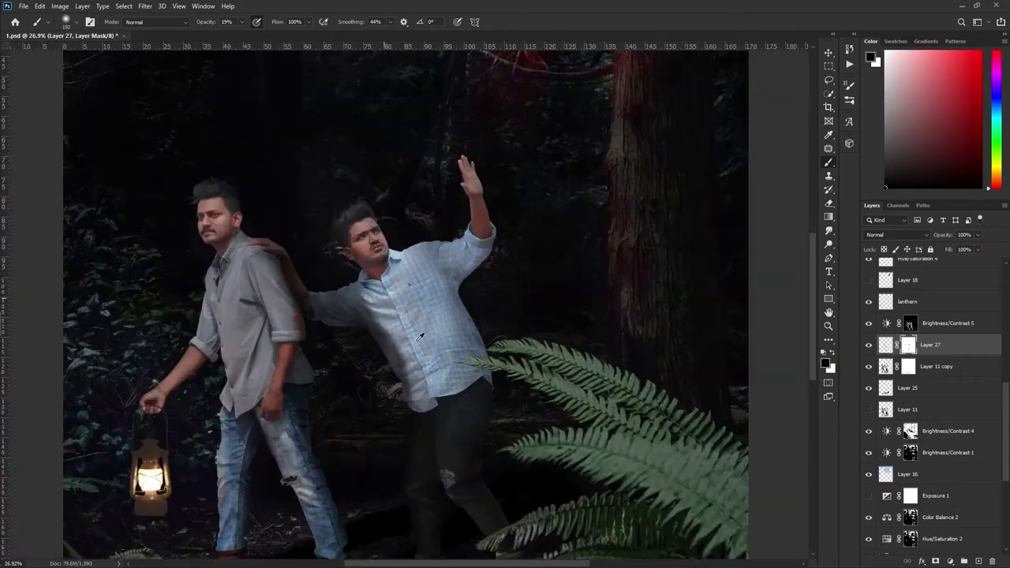
key("w")
left_click(886, 366, "ctrl")
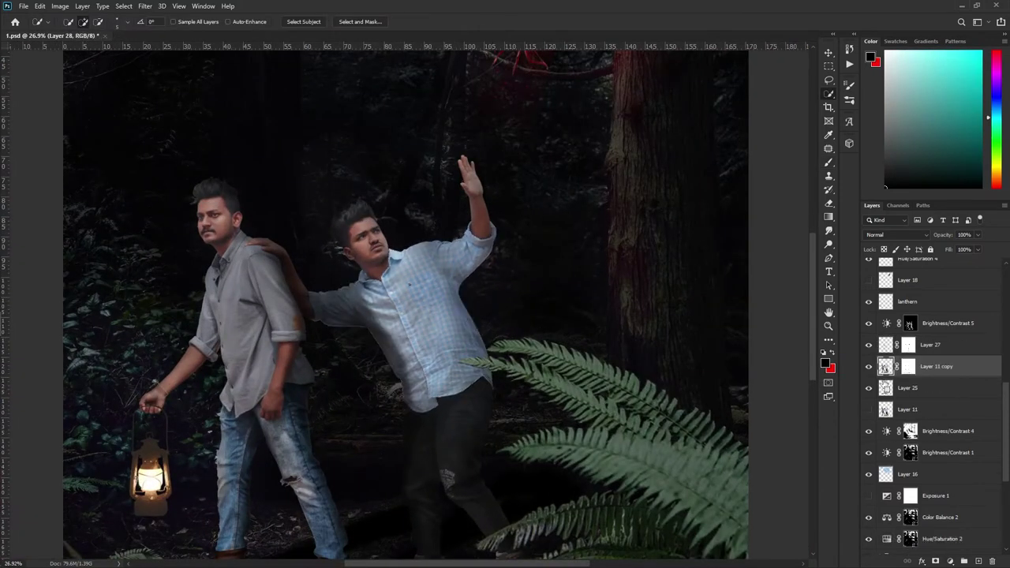
- Darken the blue shirt in Camera Raw with deeper shadows, lower whites and blacks, more clarity
left_click(146, 5)
left_click(162, 74)
key("Tab")
key("Tab")
key("Tab")
left_click_drag(597, 303, 593, 302)
mouse_move(624, 318)
left_mouse_down()
mouse_move(561, 318)
mouse_move(587, 334)
left_mouse_up()
left_click_drag(624, 375, 667, 379)
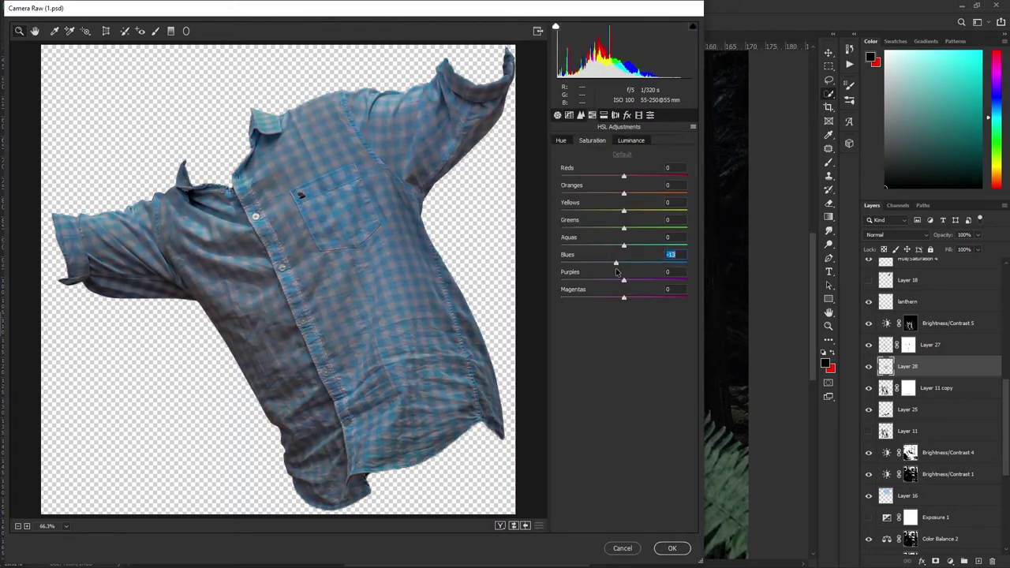
key("Return")
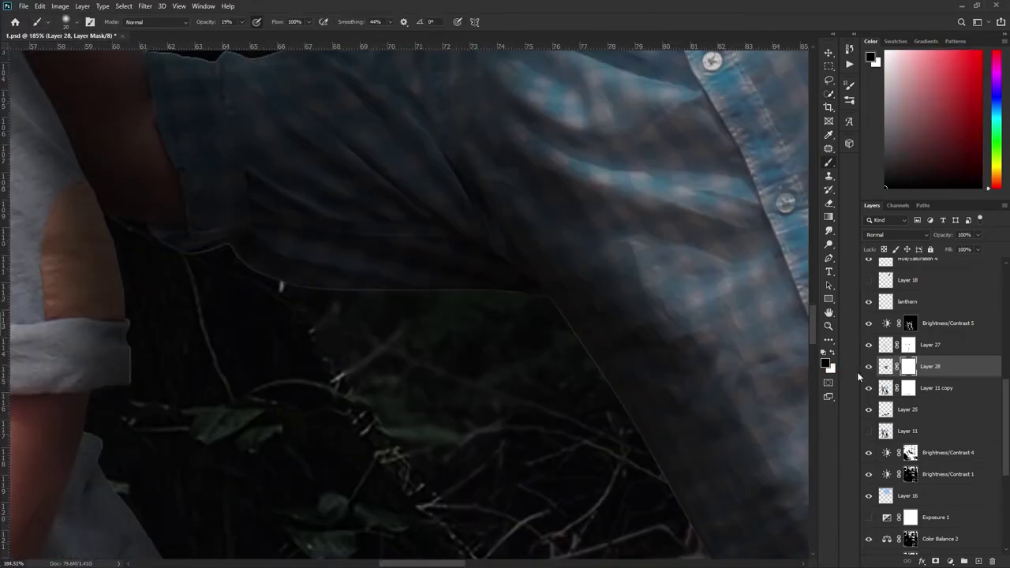
- Refine the edges on the darkened shirt layer's mask
left_click(909, 388)
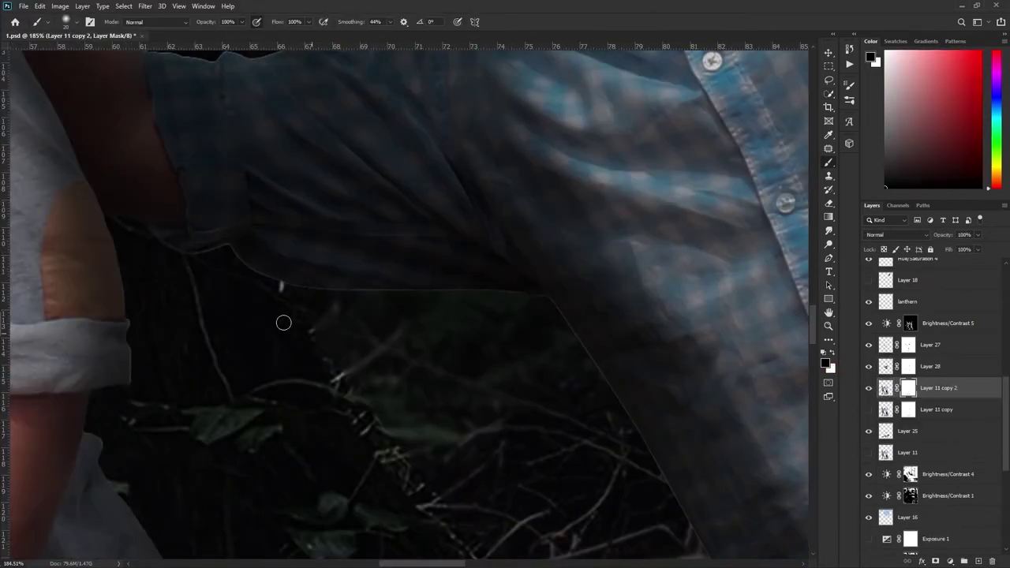
scroll(426, 285, "right", 3)
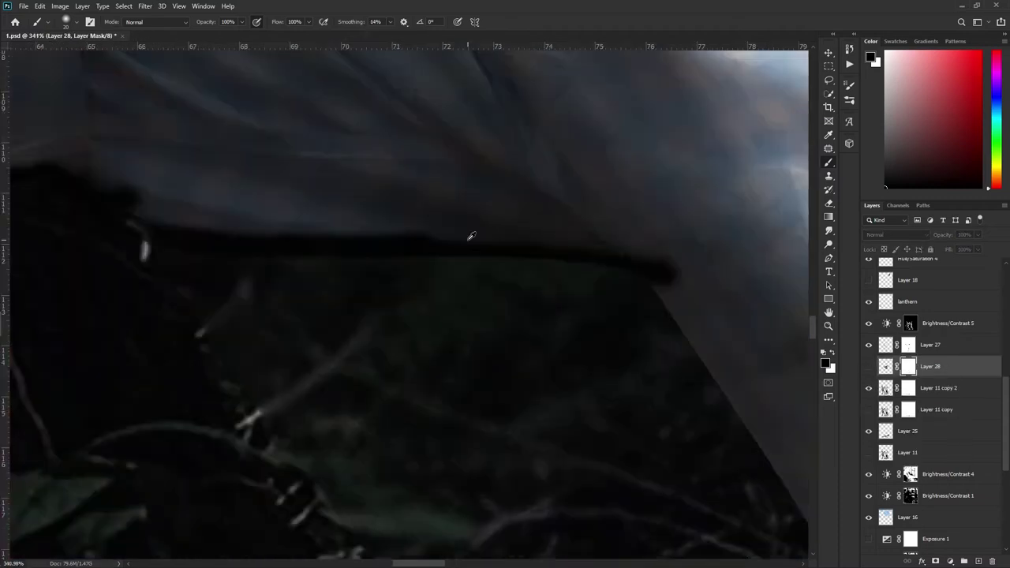
scroll(426, 285, "down", 3)
scroll(411, 300, "down", 2)
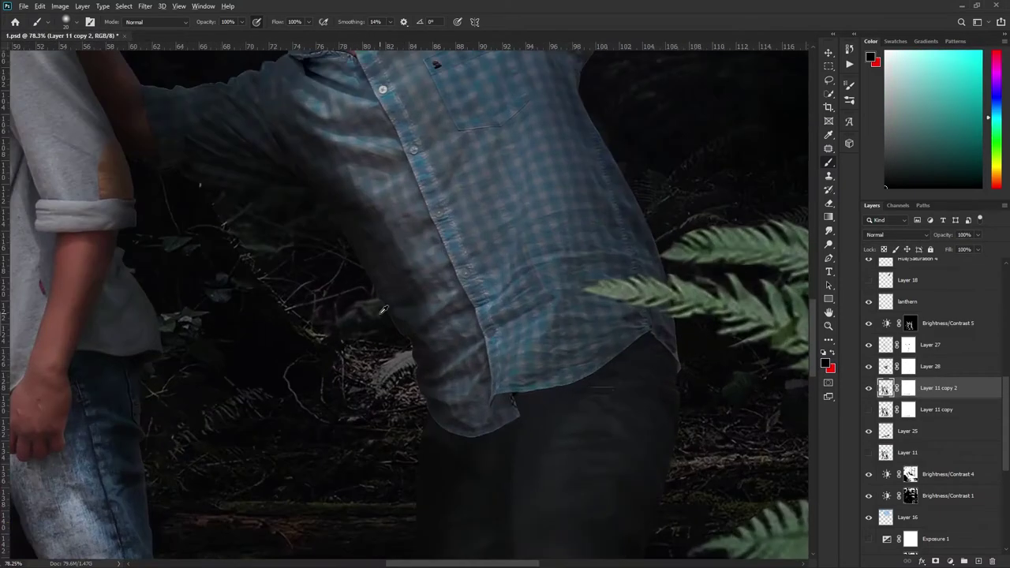
scroll(387, 315, "up", 2)
scroll(437, 426, "down", 5)
scroll(446, 144, "up", 3)
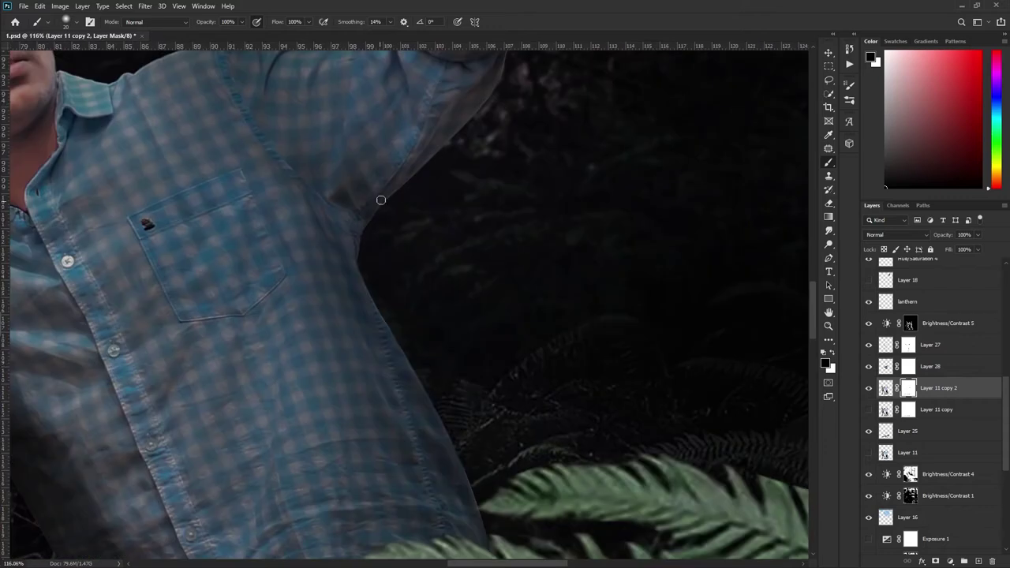
scroll(447, 144, "down", 6)
scroll(405, 291, "up", 3)
scroll(411, 284, "down", 1)
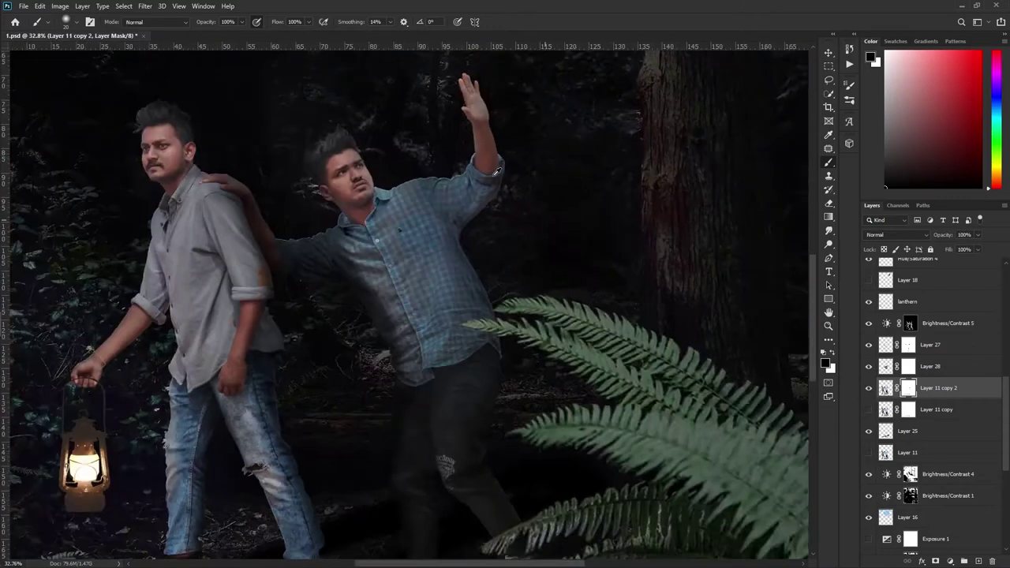
scroll(474, 260, "up", 2)
scroll(573, 233, "up", 2)
- Lower the darkened shirt's Layer 28 to 67% opacity
key("alt+bracketright")
scroll(573, 233, "down", 3)
scroll(573, 233, "down", 3)
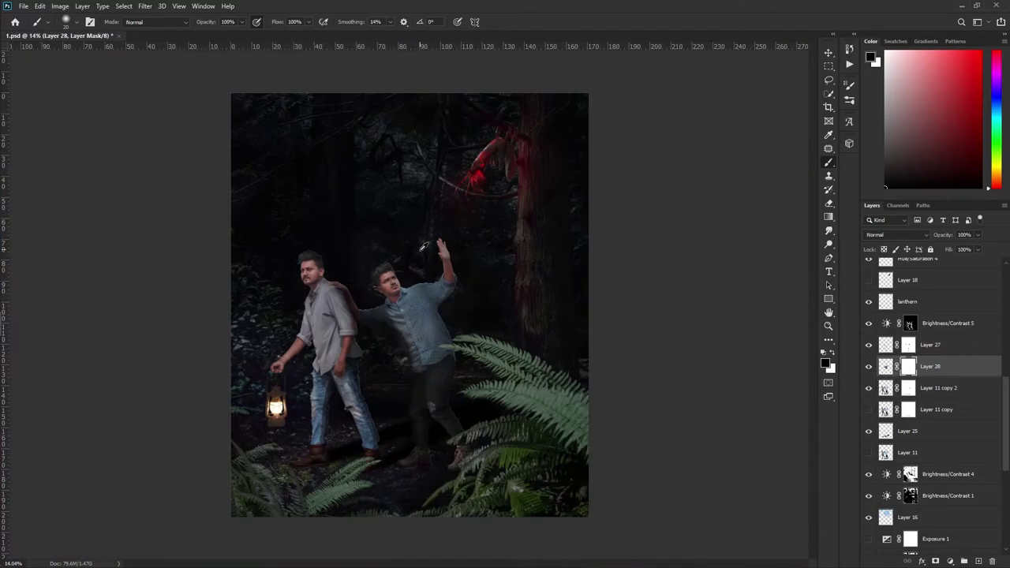
left_click_drag(943, 234, 886, 388)
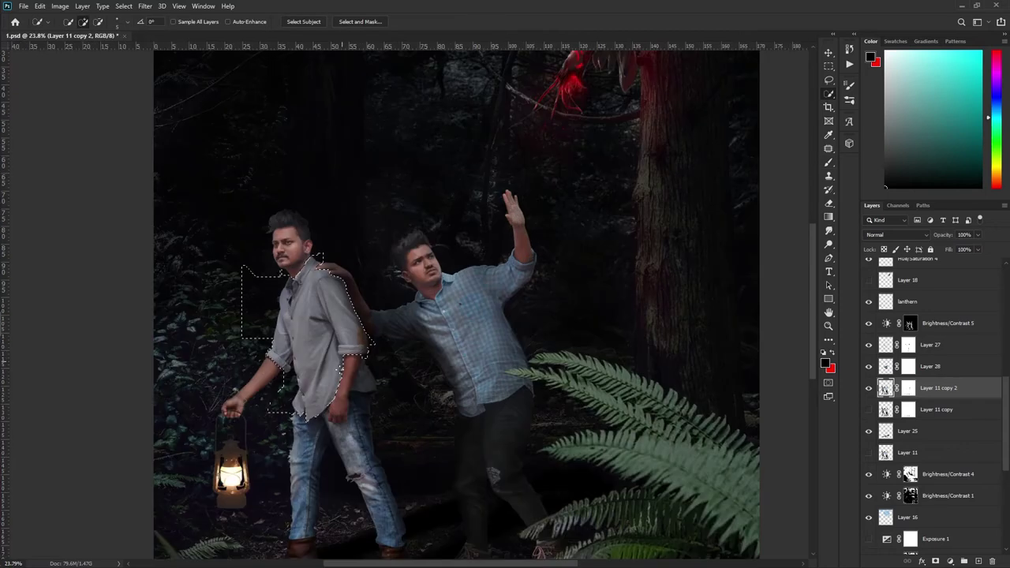
- Copy the grey shirt to Layer 29 and darken it in Camera Raw, blacks −17, clarity raised
scroll(369, 382, "up", 2)
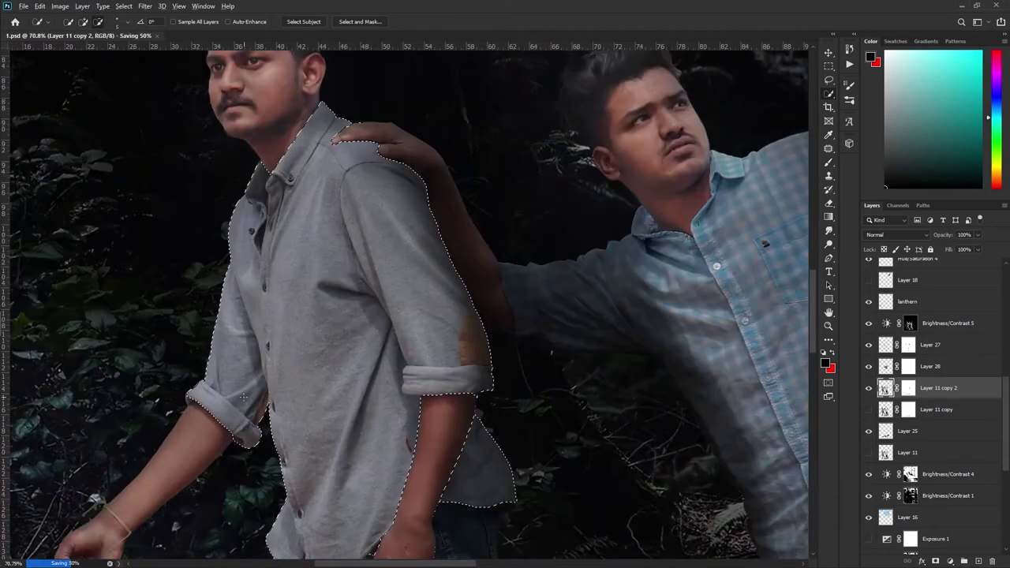
scroll(334, 384, "down", 2)
key("ctrl+j")
key("shift+ctrl+a")
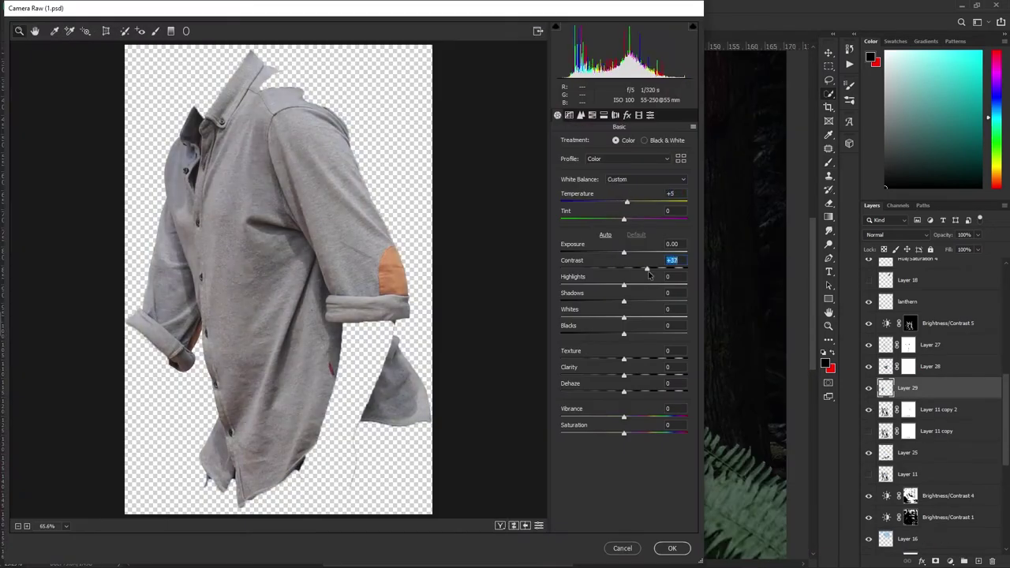
left_click_drag(624, 285, 594, 285)
left_click_drag(632, 302, 596, 302)
left_click_drag(624, 318, 576, 317)
left_click_drag(624, 359, 630, 360)
left_click_drag(624, 375, 684, 377)
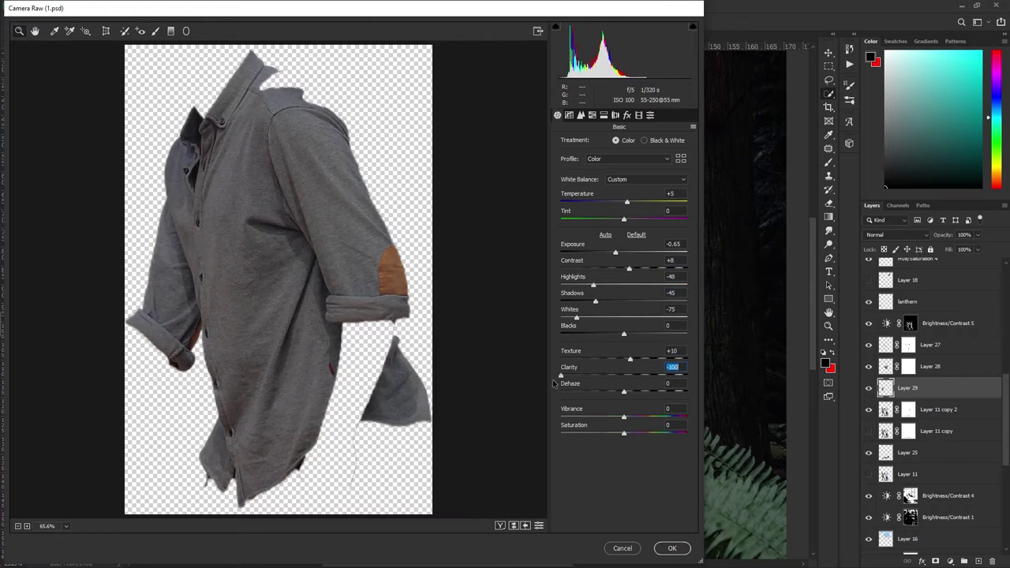
left_click_drag(624, 334, 613, 334)
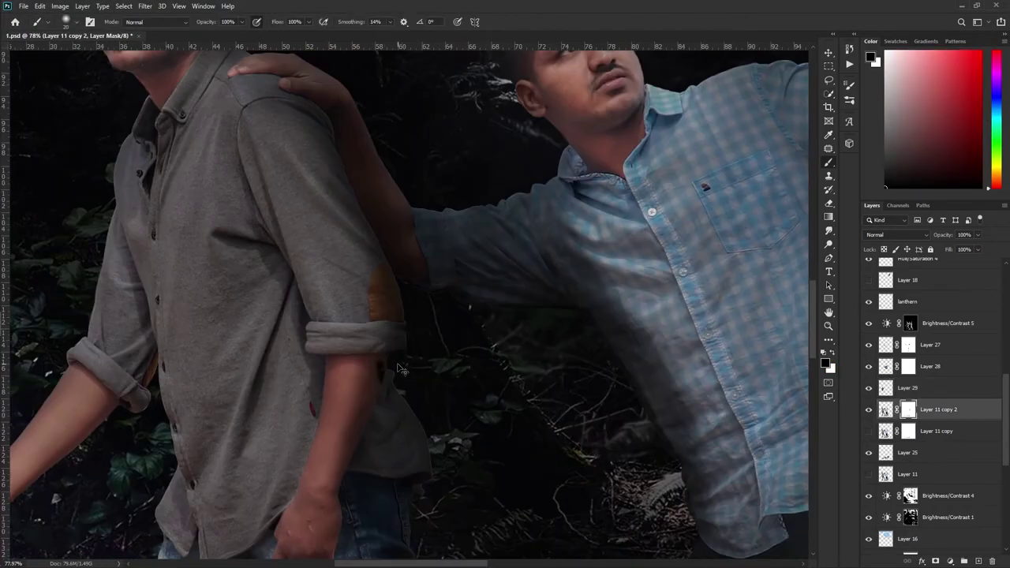
scroll(418, 457, "down", 5)
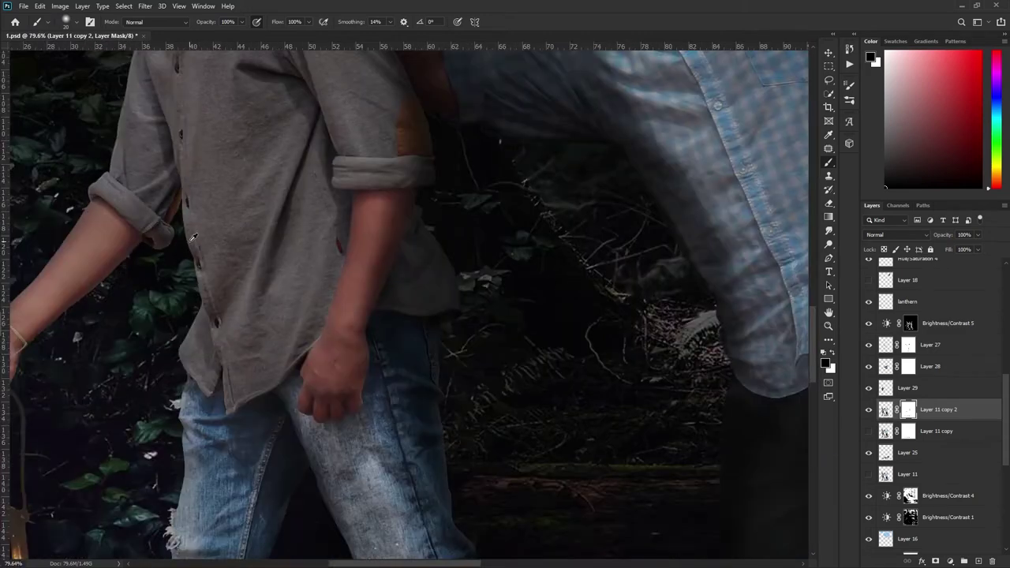
scroll(403, 395, "down", 5)
scroll(399, 382, "down", 1)
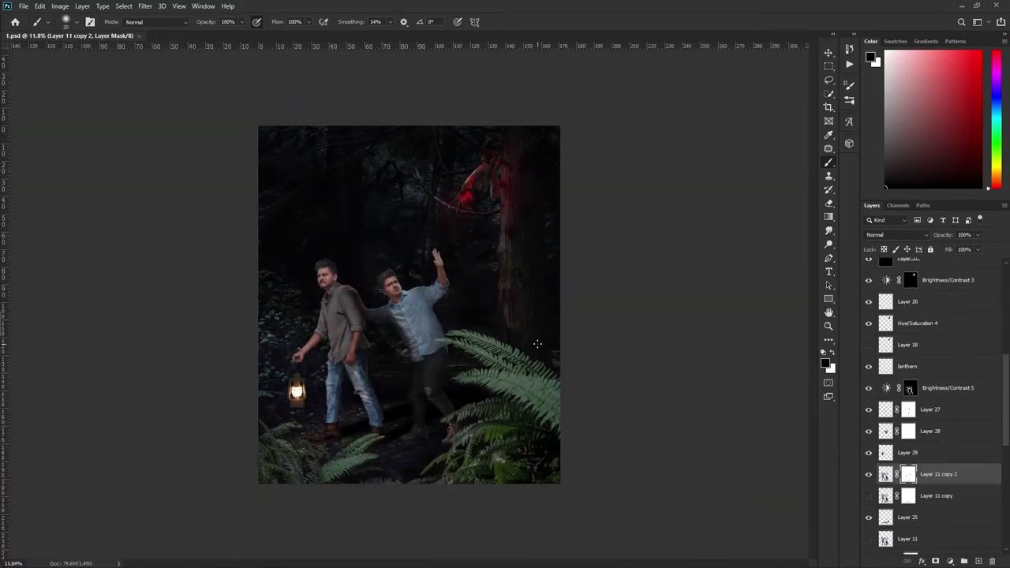
- Scale the orange glow onto the lantern and set its blend mode to Screen
scroll(399, 382, "up", 3)
scroll(931, 416, "down", 2)
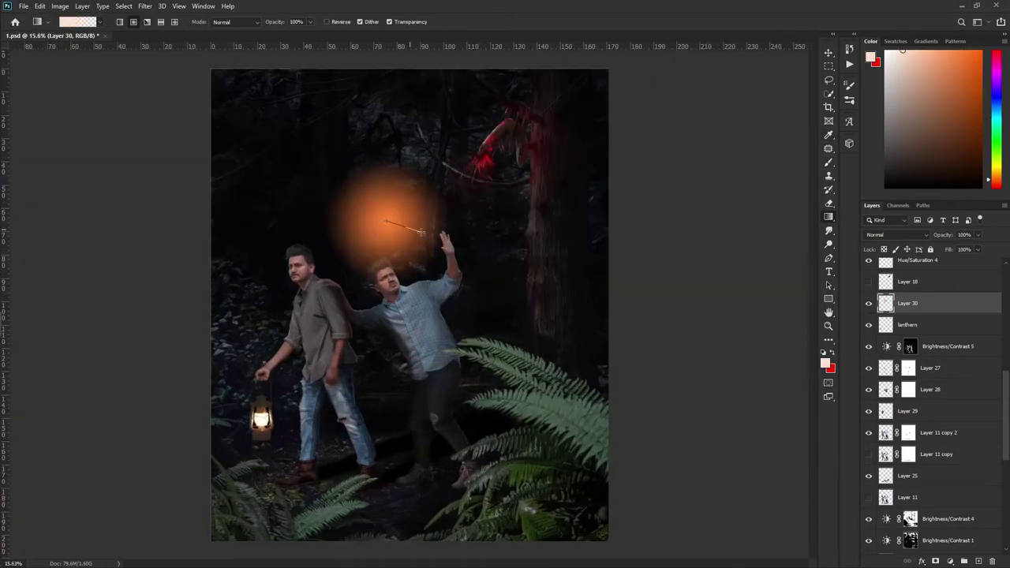
key("ctrl+t")
mouse_move(458, 290)
left_mouse_down()
mouse_move(465, 297)
mouse_move(300, 478)
left_mouse_up()
key("Return")
left_click(896, 234)
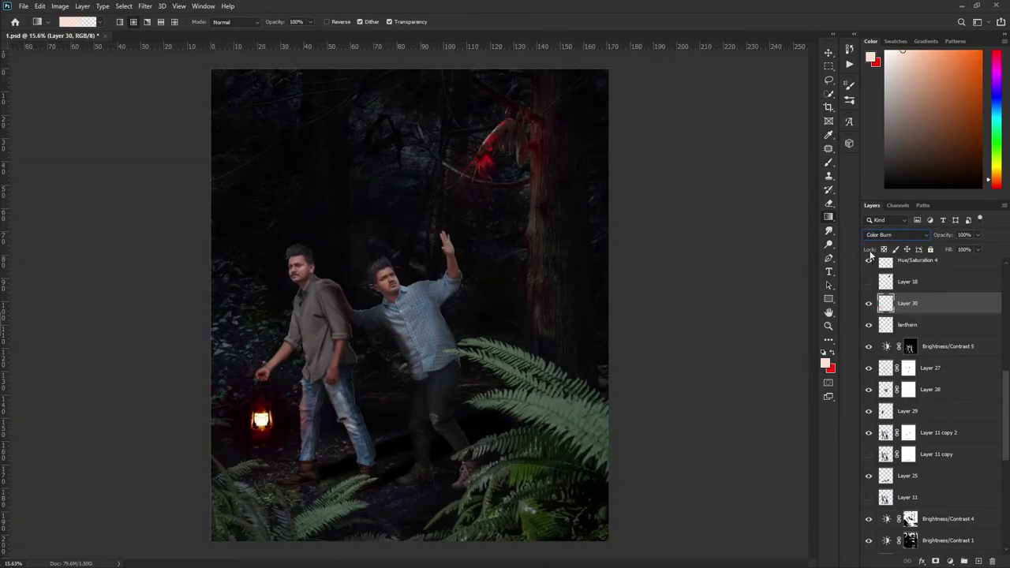
scroll(896, 235, "down", 3)
left_click(888, 235)
left_click(884, 324)
- Duplicate the glow twice and enlarge the Soft Light copy to cover the left man
key("ctrl+j")
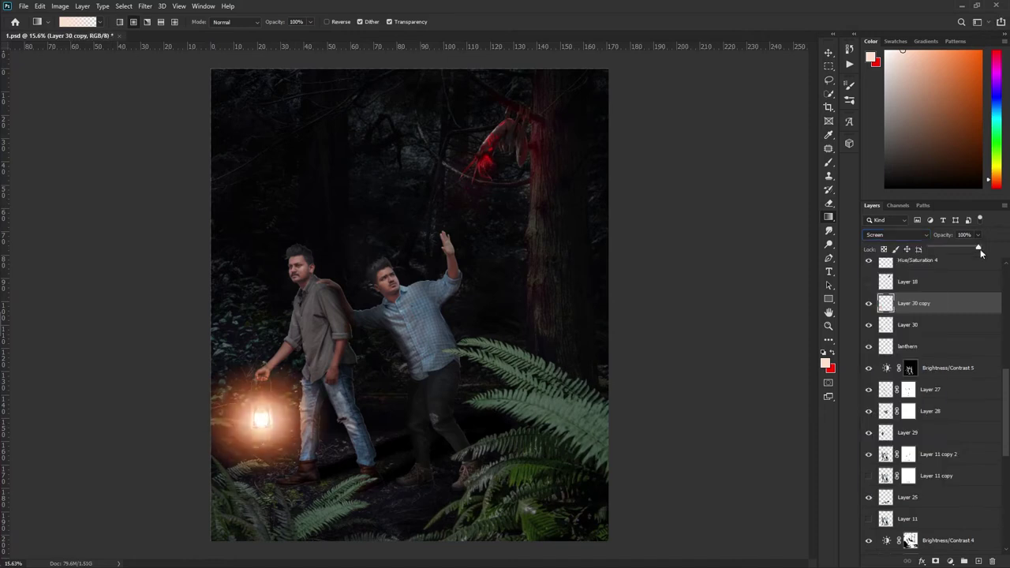
key("ctrl+t")
key("Return")
left_click(908, 324)
key("ctrl+j")
key("ctrl+t")
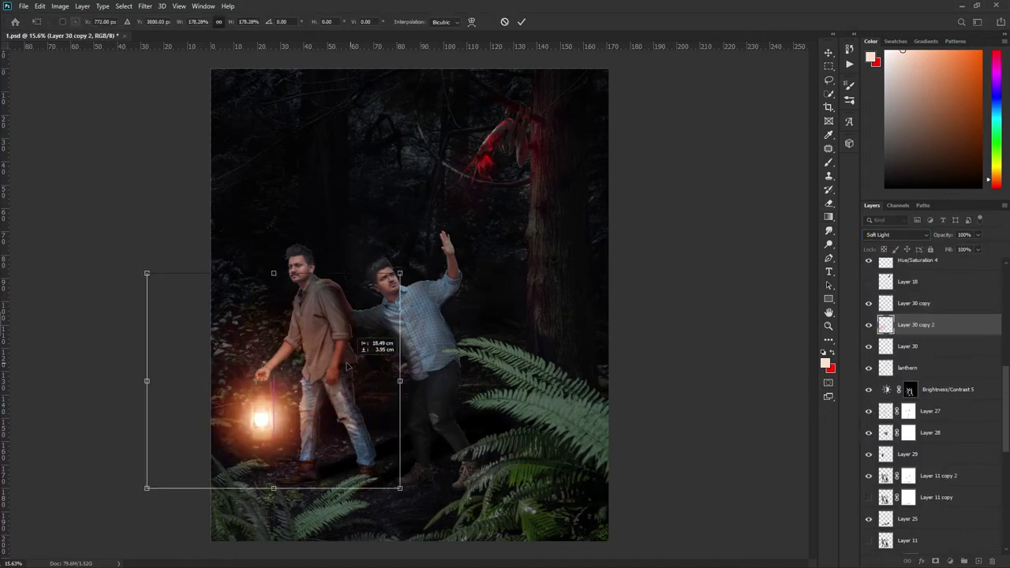
left_click_drag(401, 377, 528, 401)
key("Return")
left_click(826, 363)
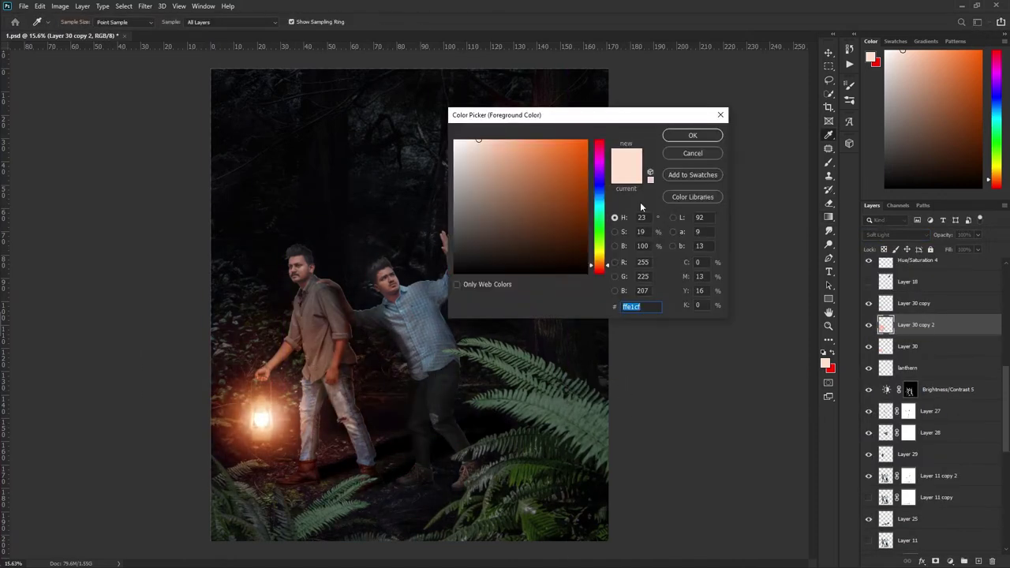
- Fill Layer 30 copy 2 with warm orange and add a layer mask
left_click(684, 133)
key("alt+BackSpace")
left_click(949, 561)
key("b")
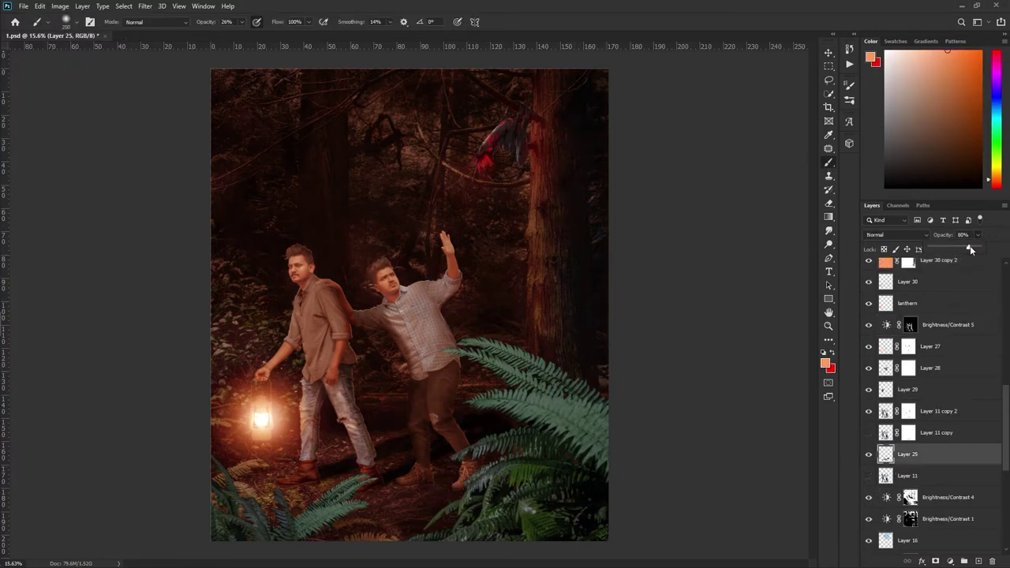
- Paint the orange layer's mask with a smaller 26% opacity brush to confine it to the men
scroll(931, 395, "up", 3)
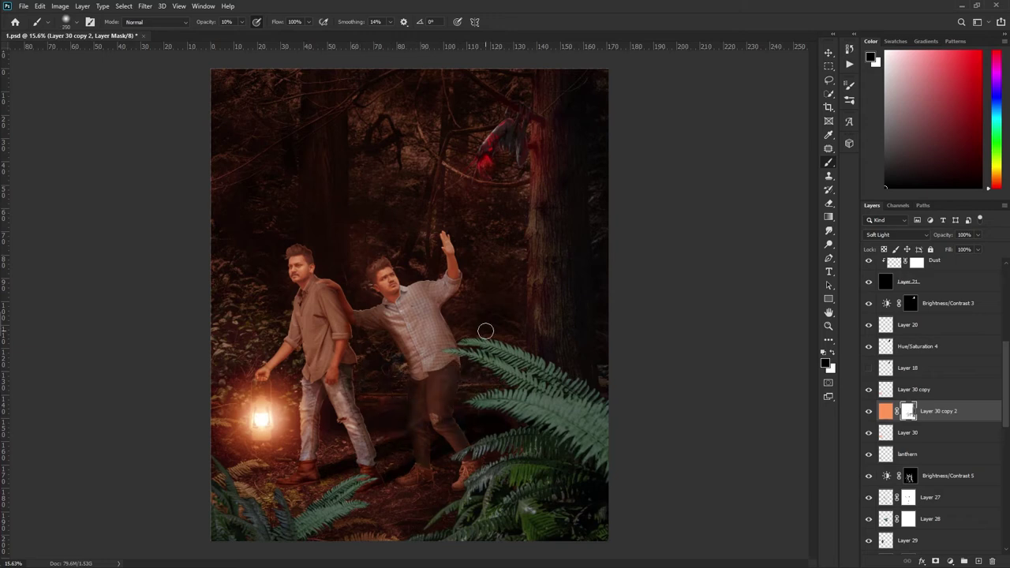
scroll(435, 327, "up", 3)
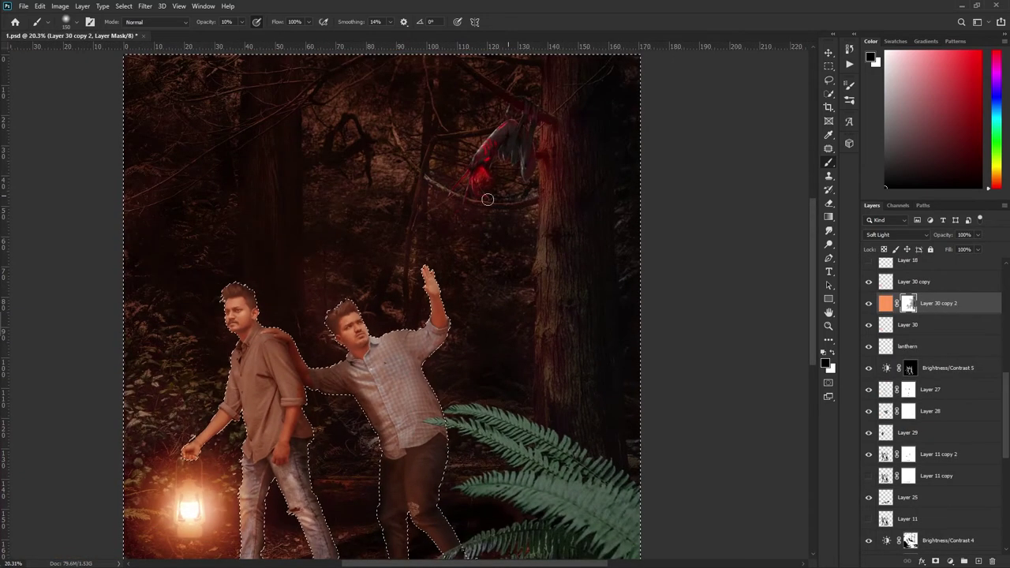
scroll(487, 199, "down", 3)
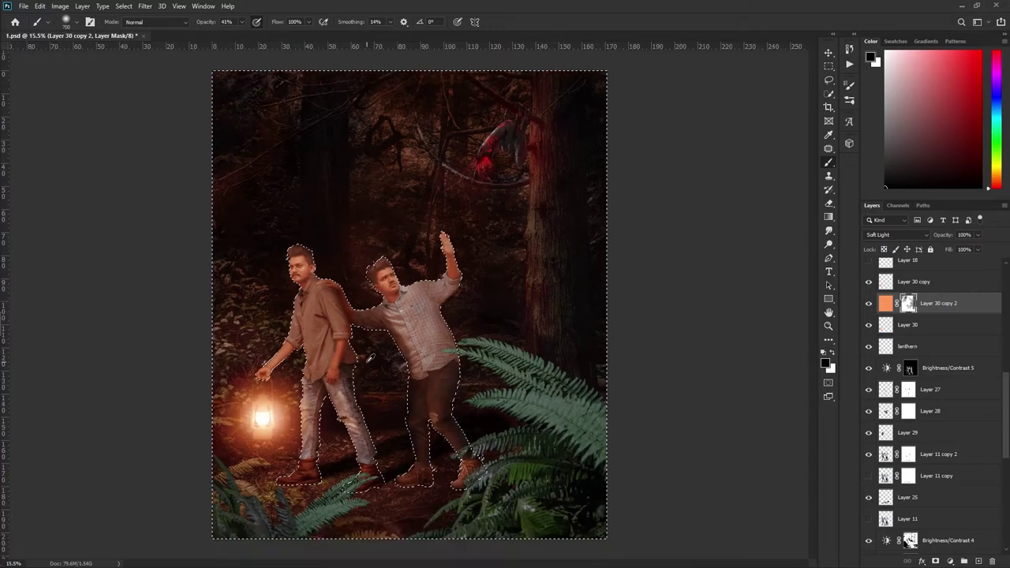
scroll(370, 359, "up", 2)
scroll(450, 150, "up", 2)
key("2")
key("6")
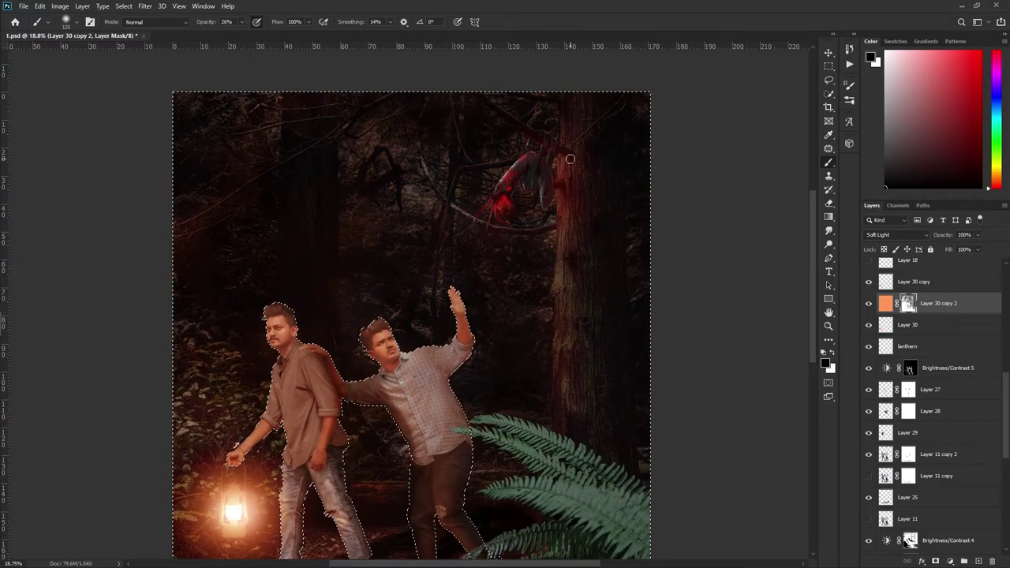
scroll(577, 345, "down", 1)
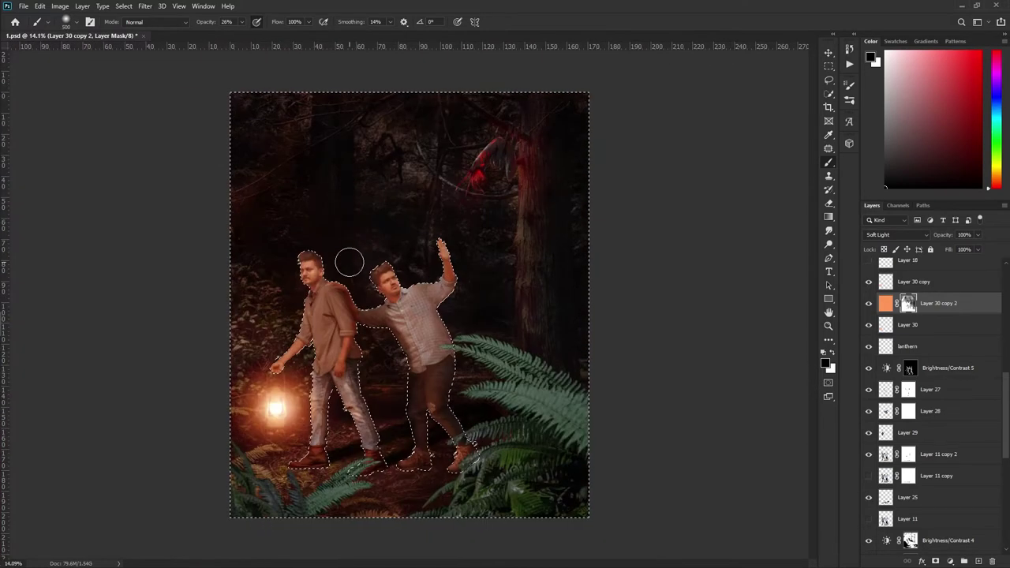
scroll(372, 368, "up", 1)
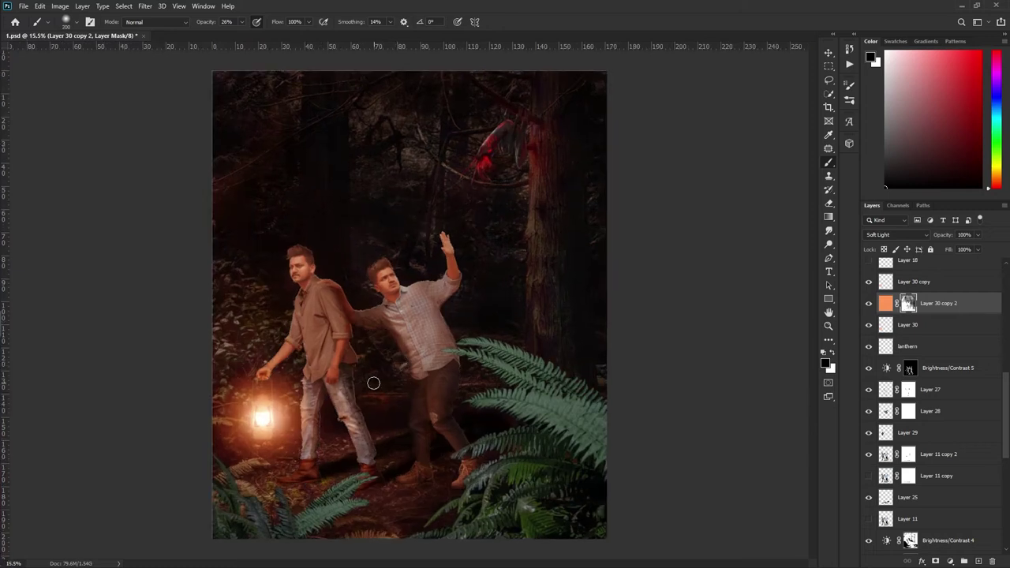
scroll(372, 363, "up", 5)
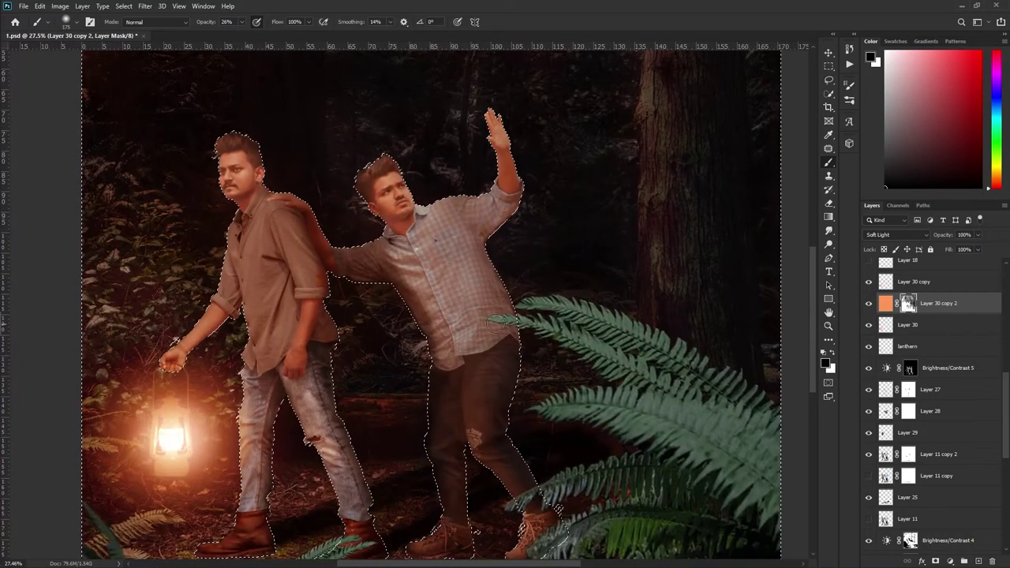
scroll(496, 360, "down", 2)
scroll(619, 263, "down", 1)
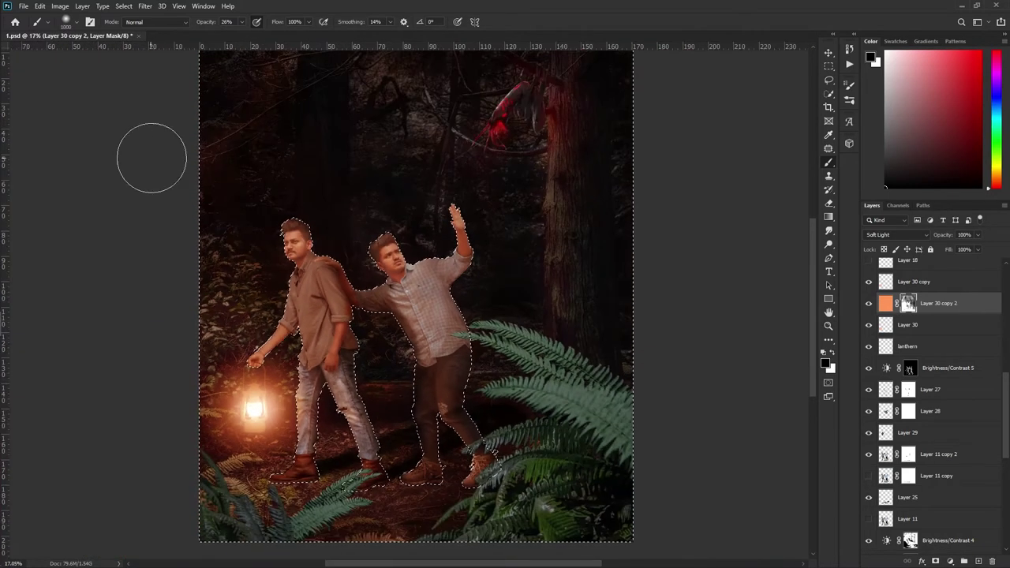
scroll(342, 272, "down", 1)
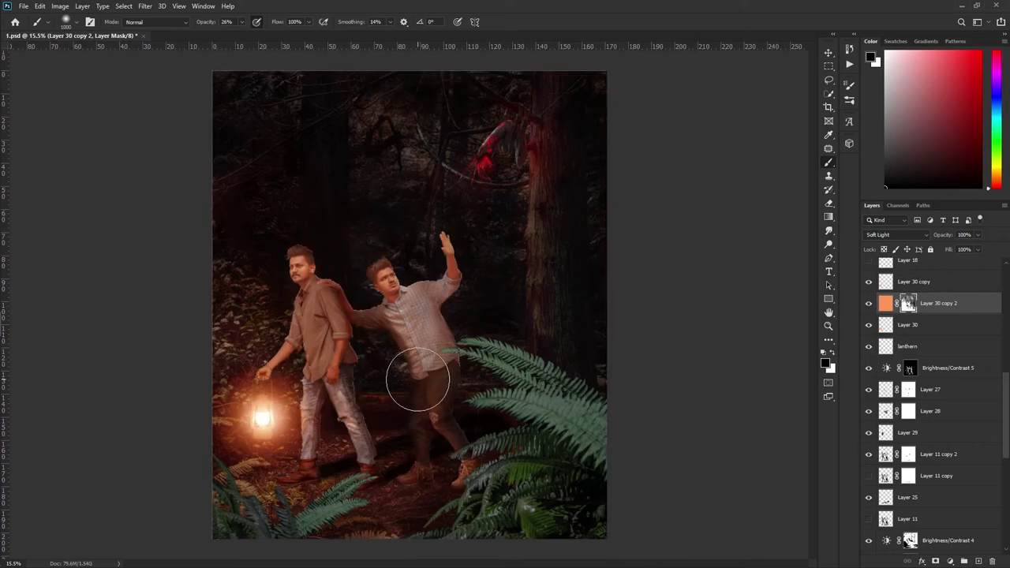
scroll(350, 512, "up", 3)
- Dim Layer 30 copy to 79% opacity and lower Layer 30's opacity
key("alt+bracketright")
left_click_drag(977, 247, 935, 249)
key("alt+bracketleft")
key("alt+bracketleft")
scroll(320, 342, "down", 1)
left_click(907, 368, "ctrl")
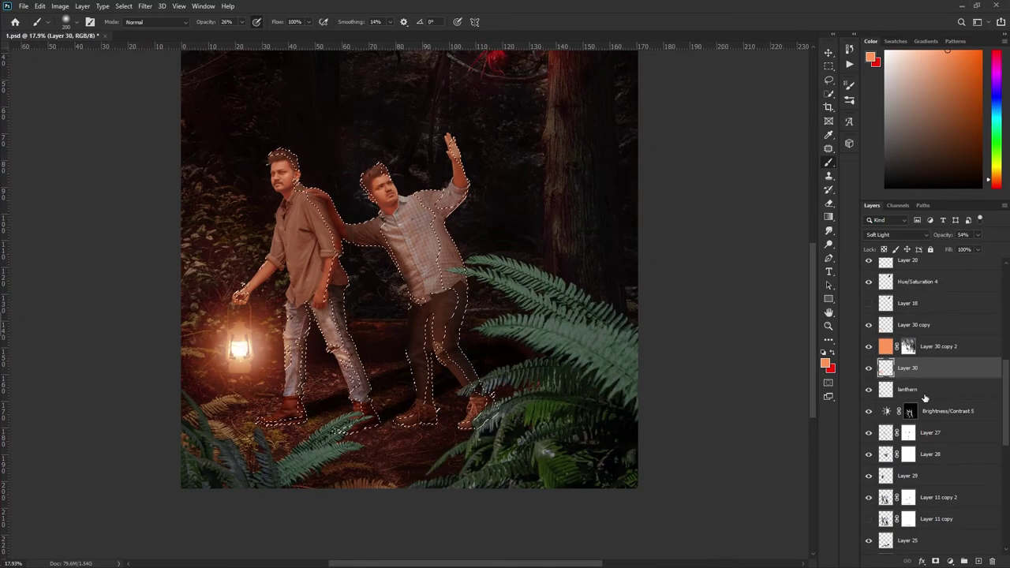
- Reset colours to black and white and repaint the orange wash layer's mask
key("d")
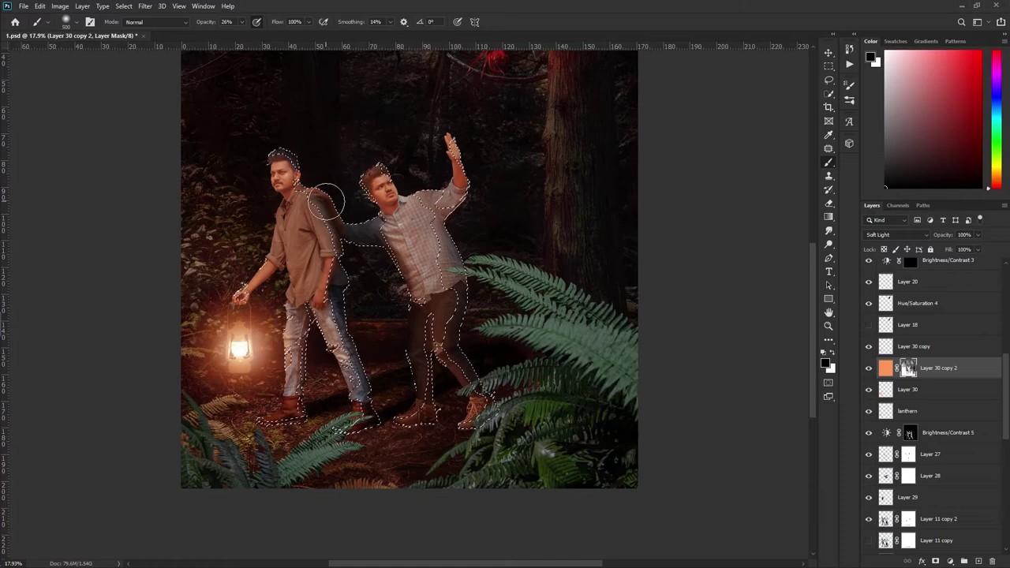
scroll(375, 237, "down", 1)
scroll(395, 315, "up", 3)
scroll(533, 320, "down", 1)
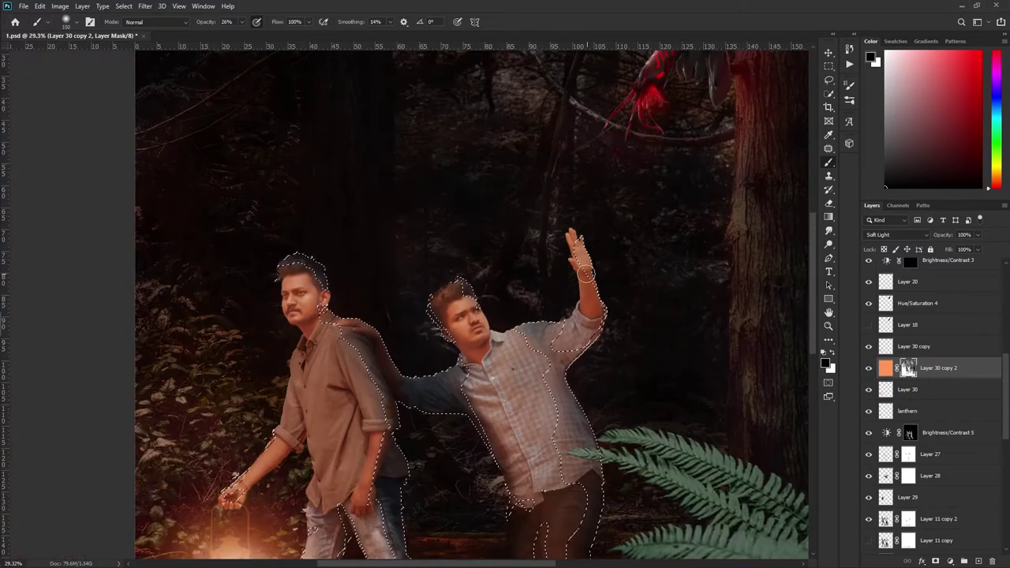
scroll(322, 227, "up", 1)
scroll(251, 410, "down", 2)
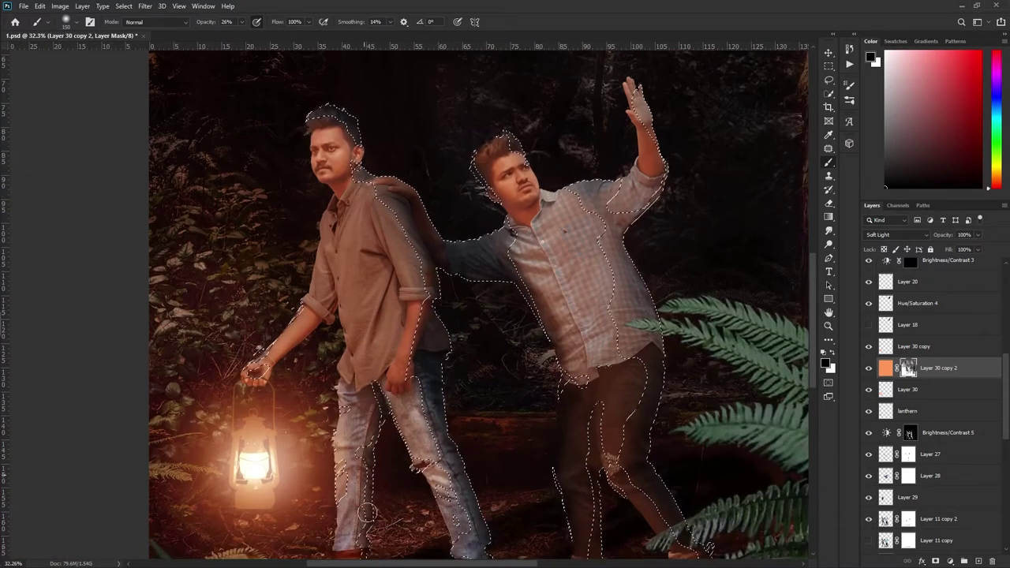
scroll(249, 367, "down", 2)
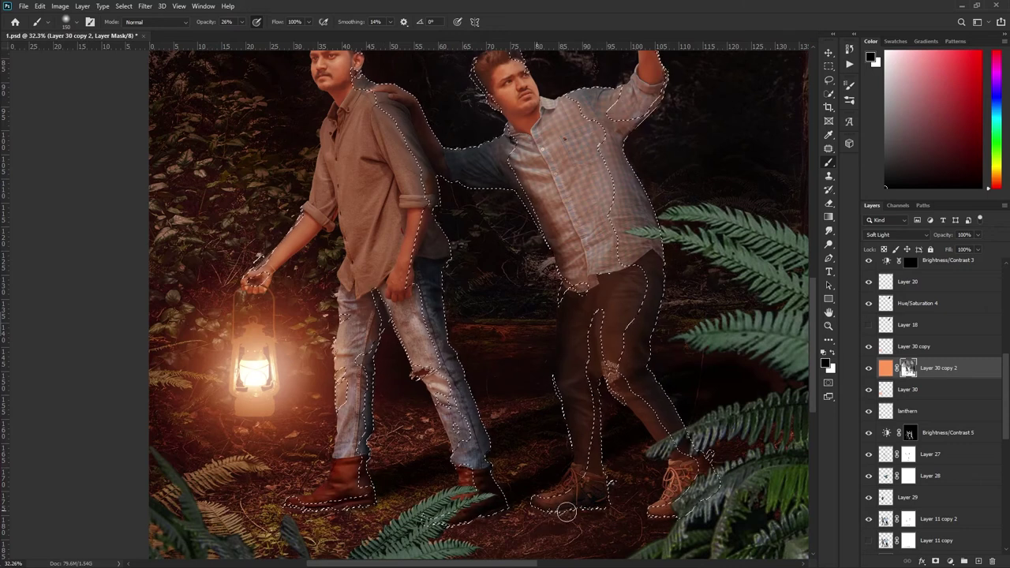
scroll(711, 474, "down", 1)
scroll(474, 411, "down", 2)
- Switch between the orange layer and its mask to finish the light, then save the document
left_click(884, 367)
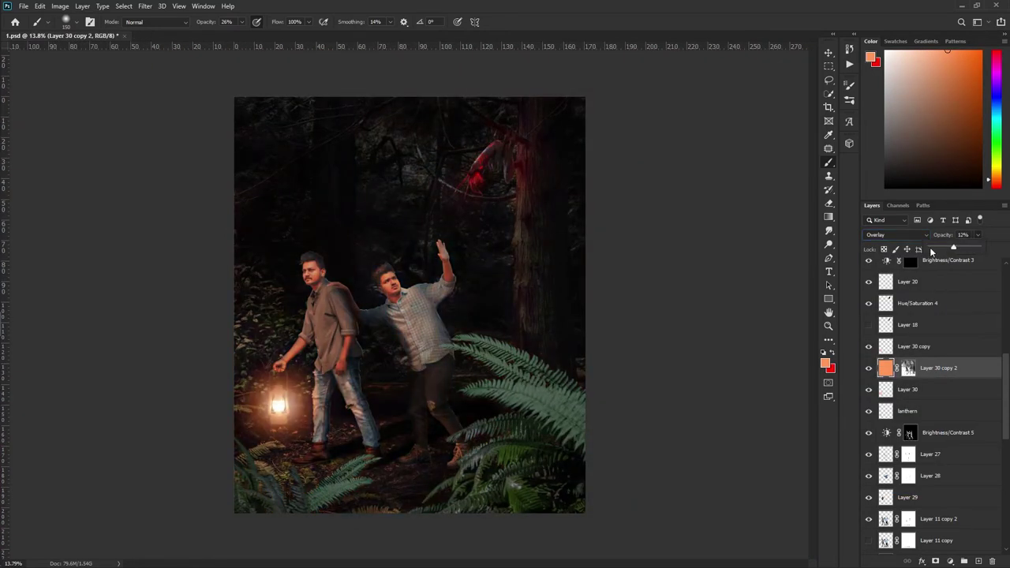
left_click(907, 368)
scroll(450, 260, "up", 2)
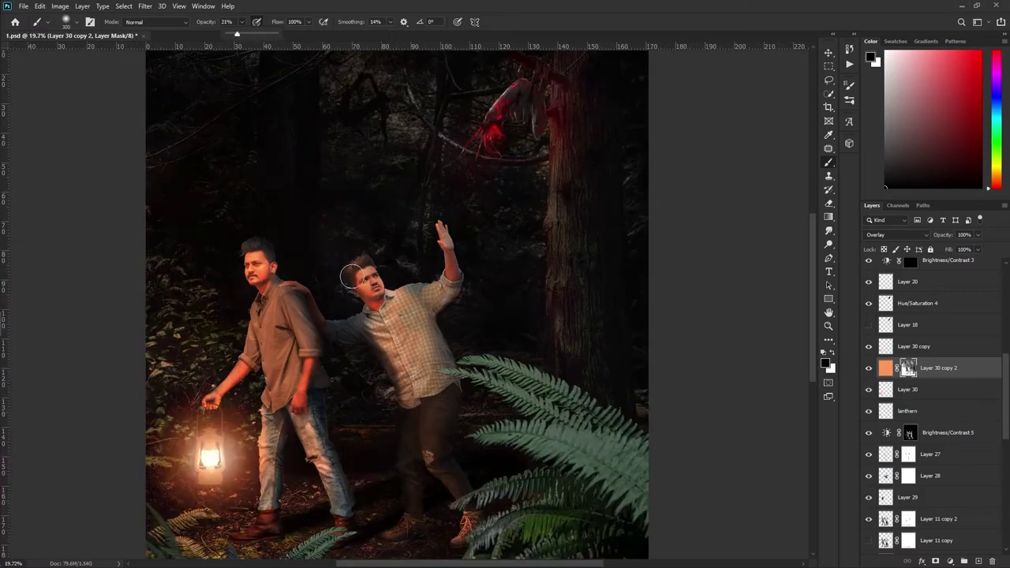
scroll(263, 255, "up", 1)
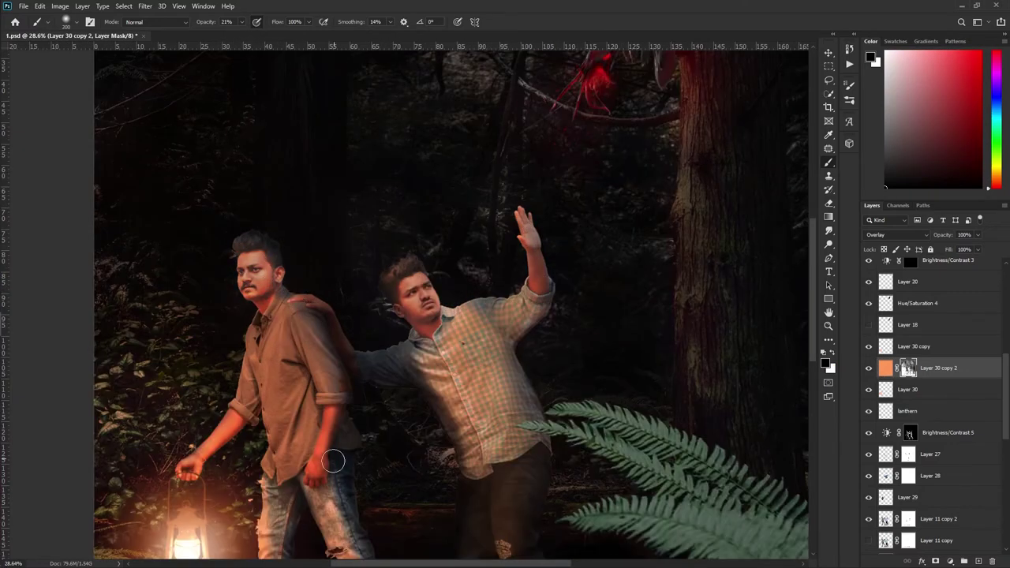
scroll(316, 458, "down", 2)
key("ctrl+s")
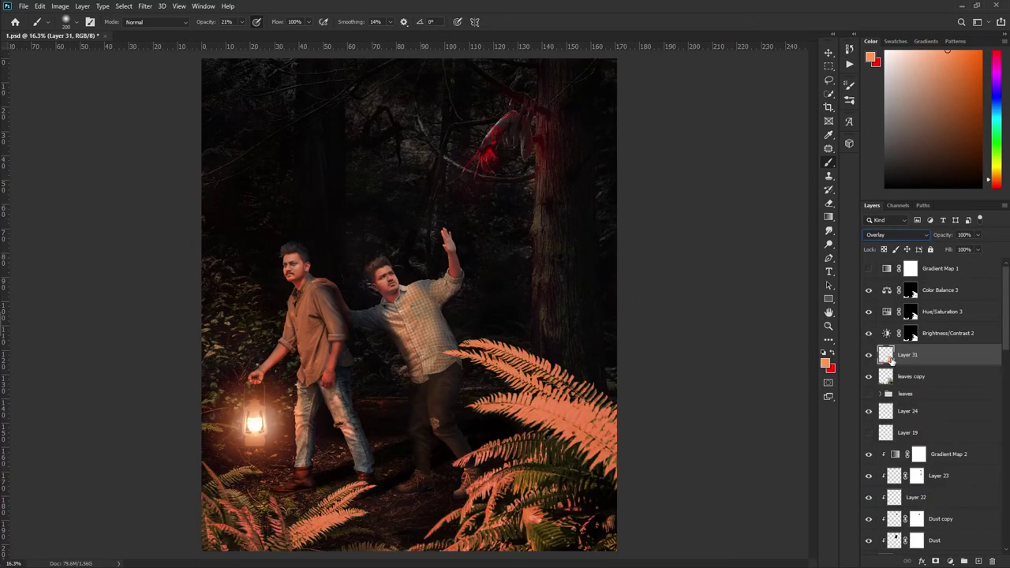
- Set Layer 31 to Multiply to darken the ferns, with brush opacity at 75%
left_click(896, 235)
left_click(882, 252)
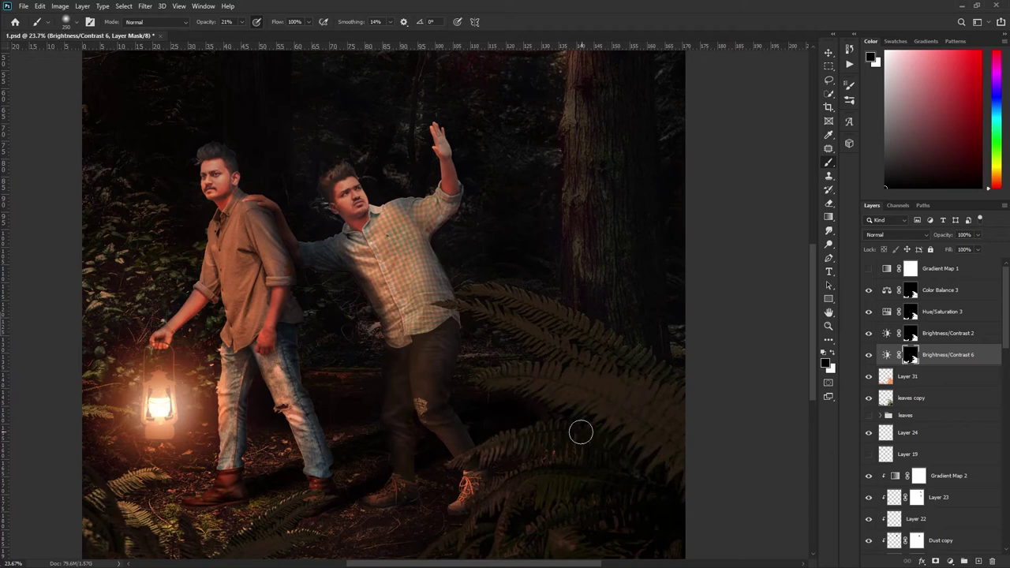
scroll(334, 468, "down", 1)
key("7")
key("5")
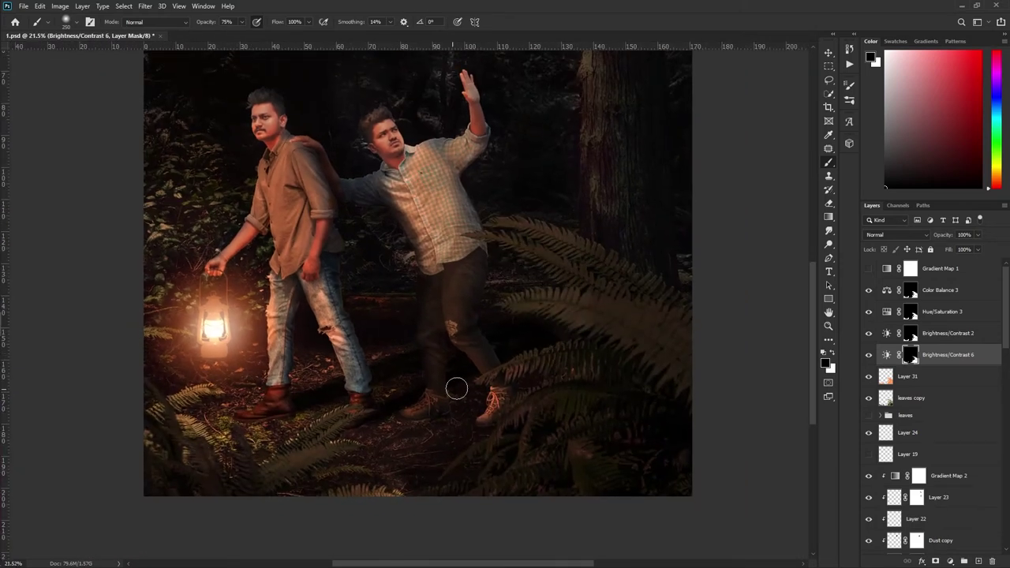
- Switch the painting colour to white and select the Brightness/Contrast 2 adjustment's mask
scroll(528, 464, "down", 1)
scroll(478, 385, "down", 1)
key("x")
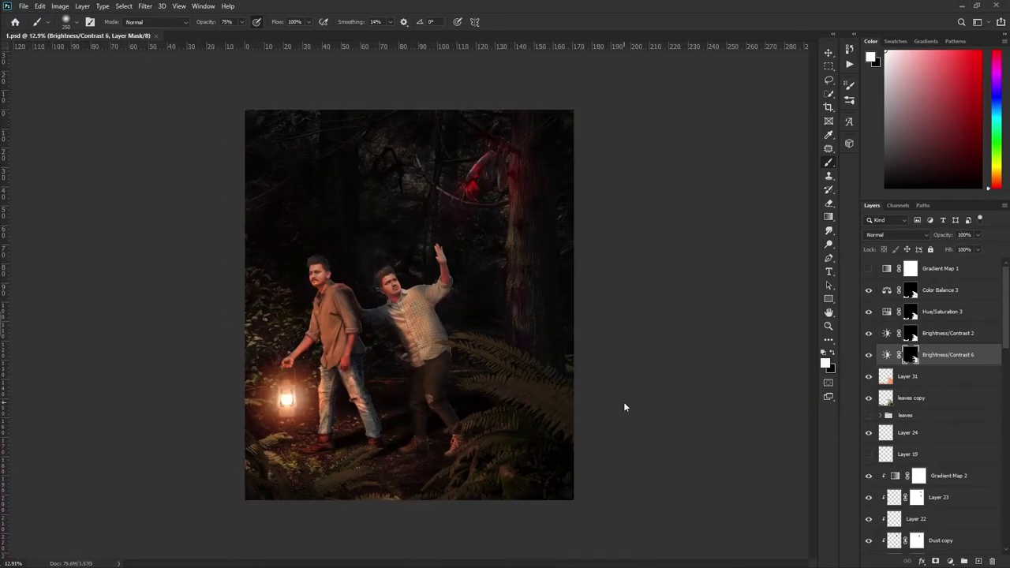
left_click(895, 332)
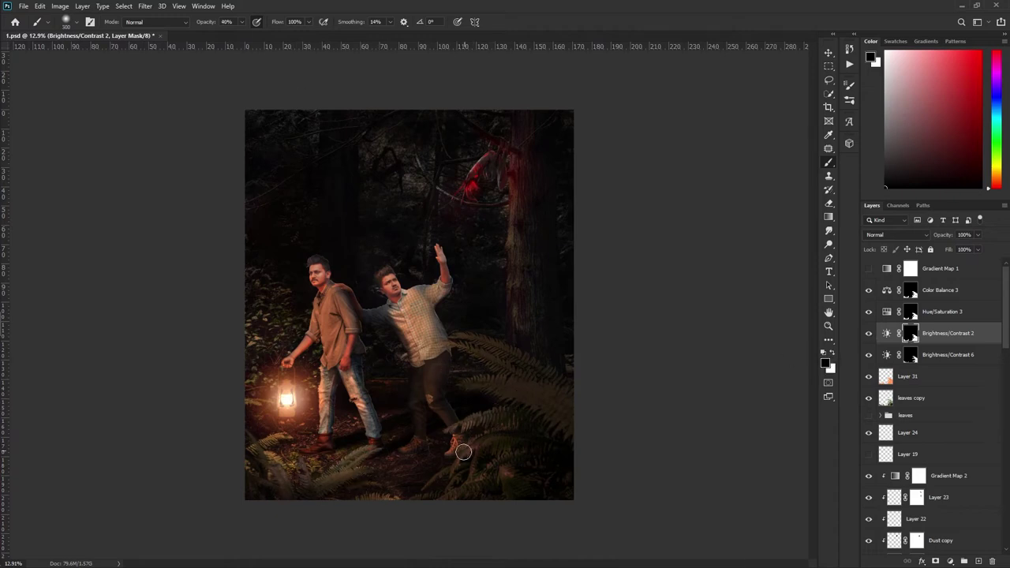
scroll(528, 404, "down", 1)
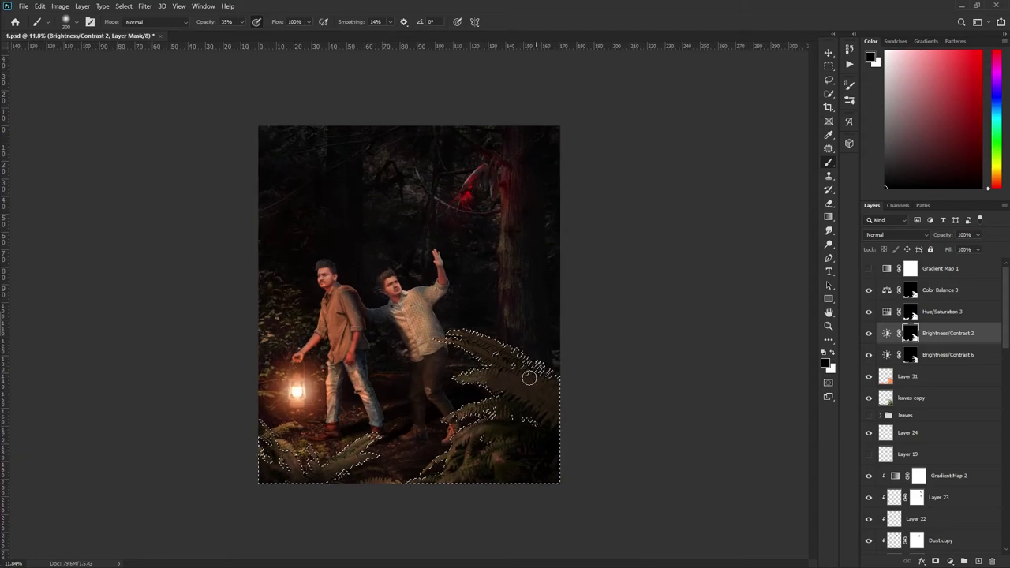
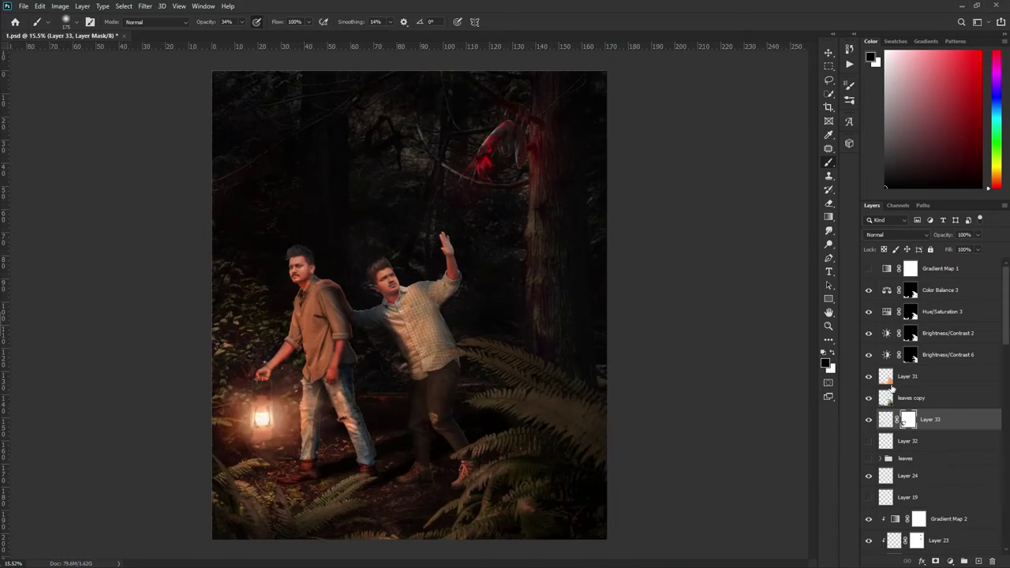
- Set Layer 34's blend mode to Screen to brighten the lantern glow
left_click(896, 234)
left_click(892, 348)
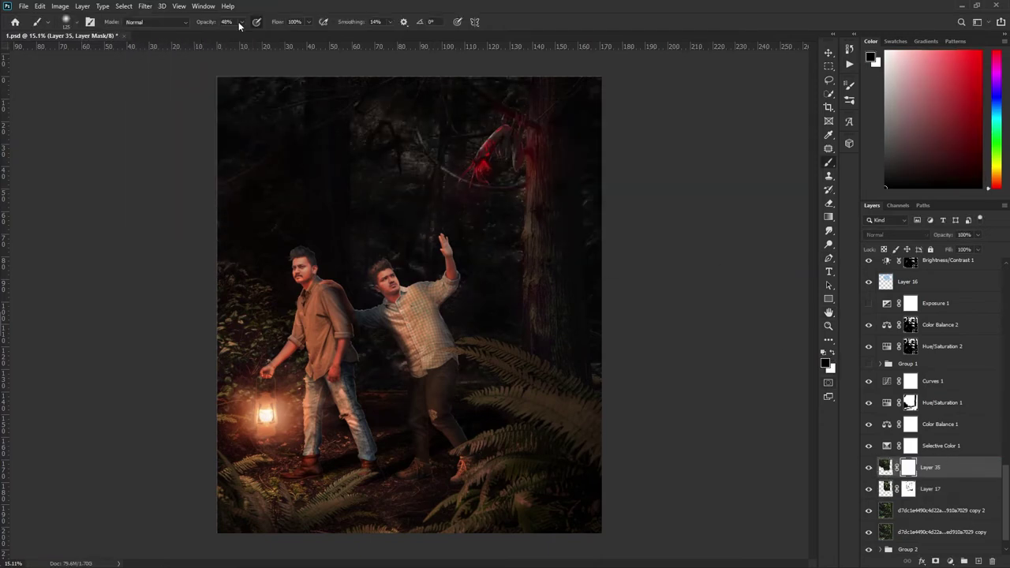
scroll(521, 175, "up", 3)
- Stamp the visible image into Layer 36 and paint the upper forest darker
key("x")
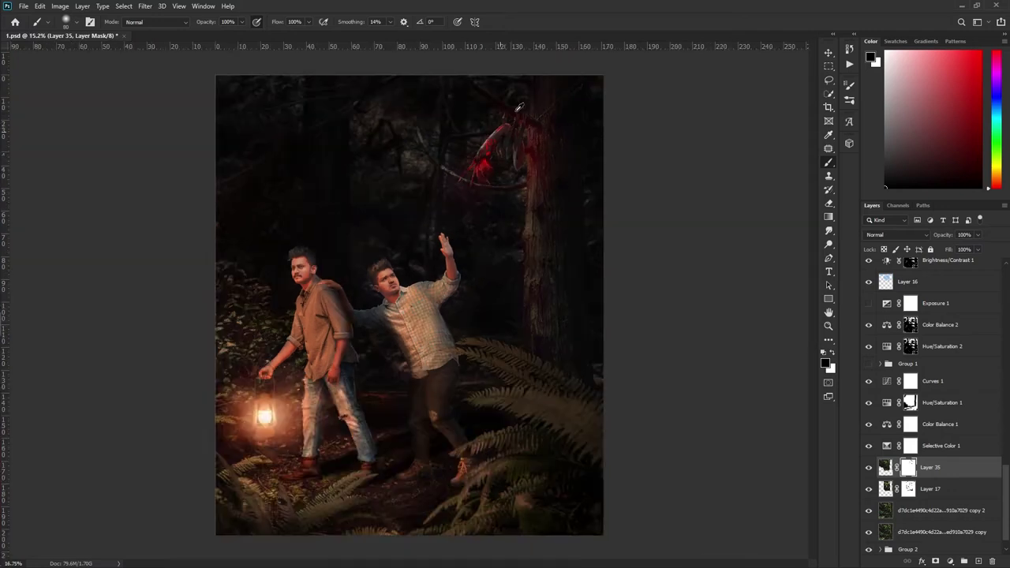
scroll(524, 366, "up", 2)
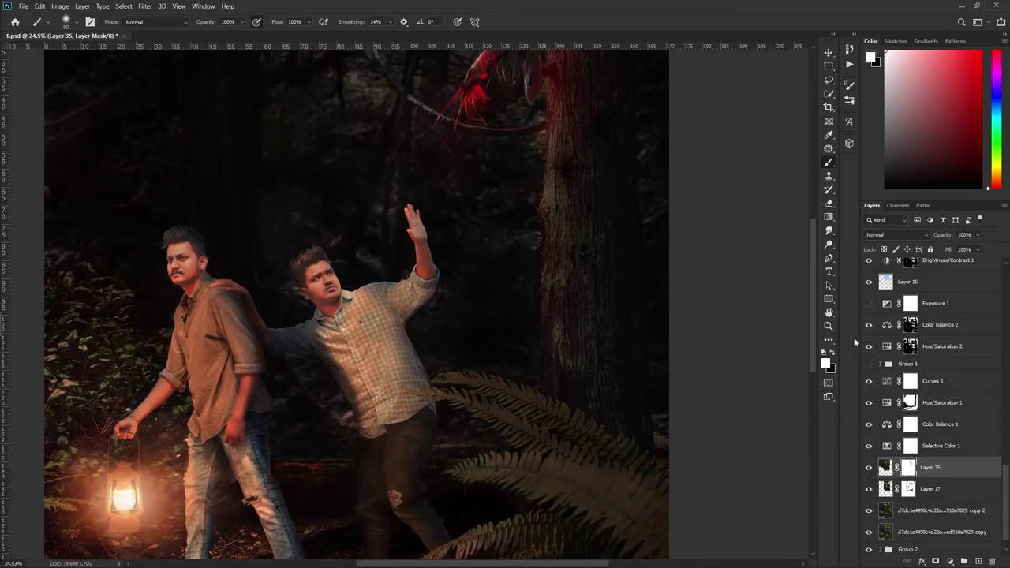
scroll(545, 118, "down", 3)
key("ctrl+shift+alt+e")
mouse_move(496, 232)
left_mouse_down()
mouse_move(497, 176)
mouse_move(476, 316)
mouse_move(310, 229)
left_mouse_up()
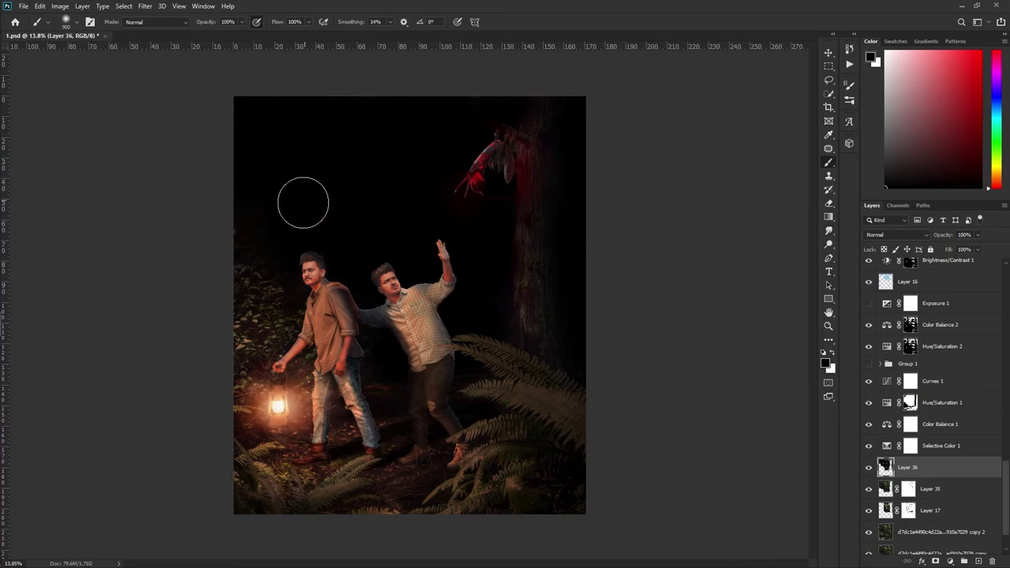
- Soften Layer 36's opacity and add a Brightness/Contrast layer at Brightness -81, Contrast -49
left_click_drag(978, 234, 942, 247)
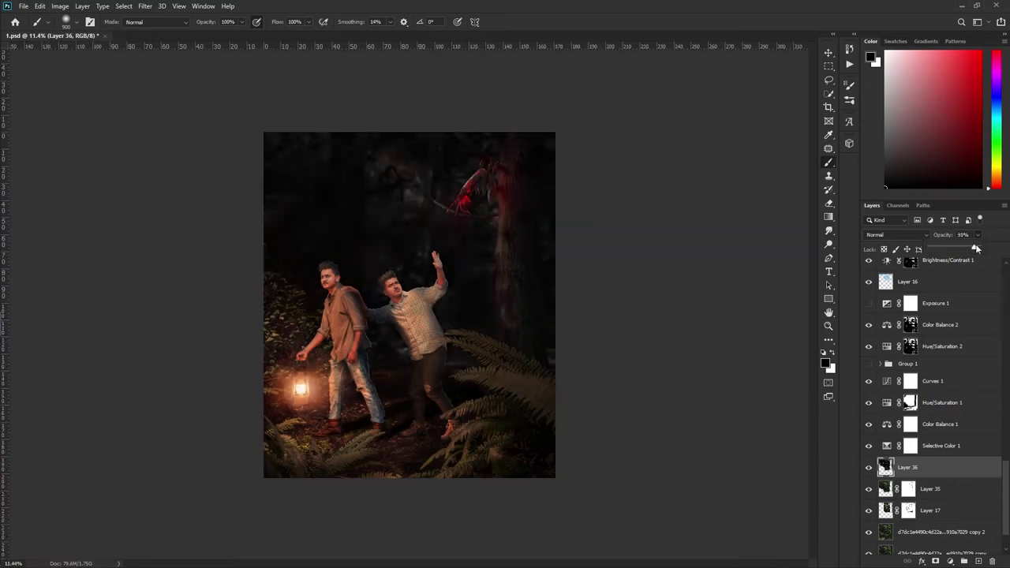
left_click(949, 561)
left_click(931, 365)
left_click_drag(713, 369, 680, 370)
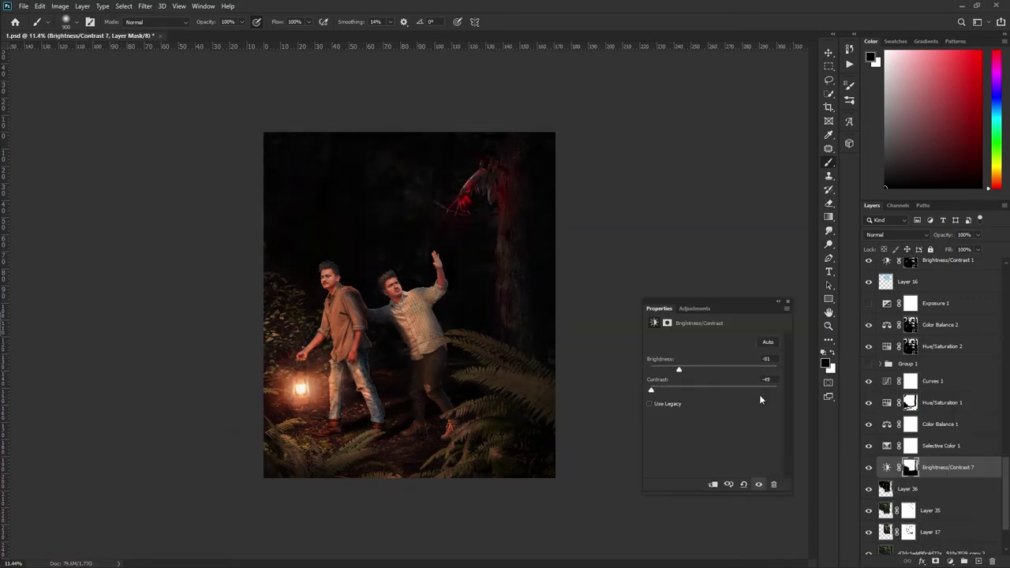
- Select Layer 25 and save the document
left_click(788, 302)
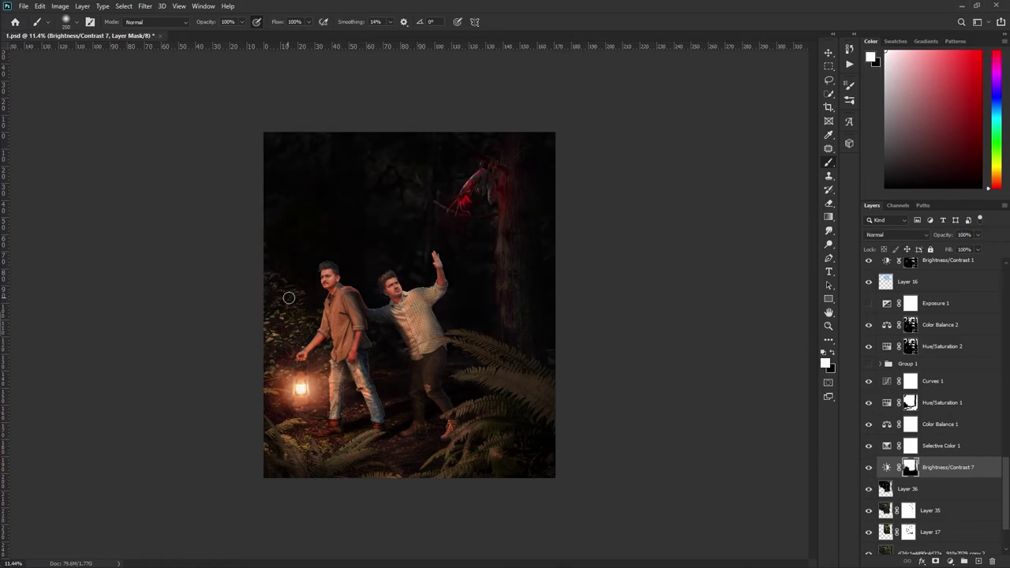
left_click(491, 405, "ctrl")
key("ctrl+s")
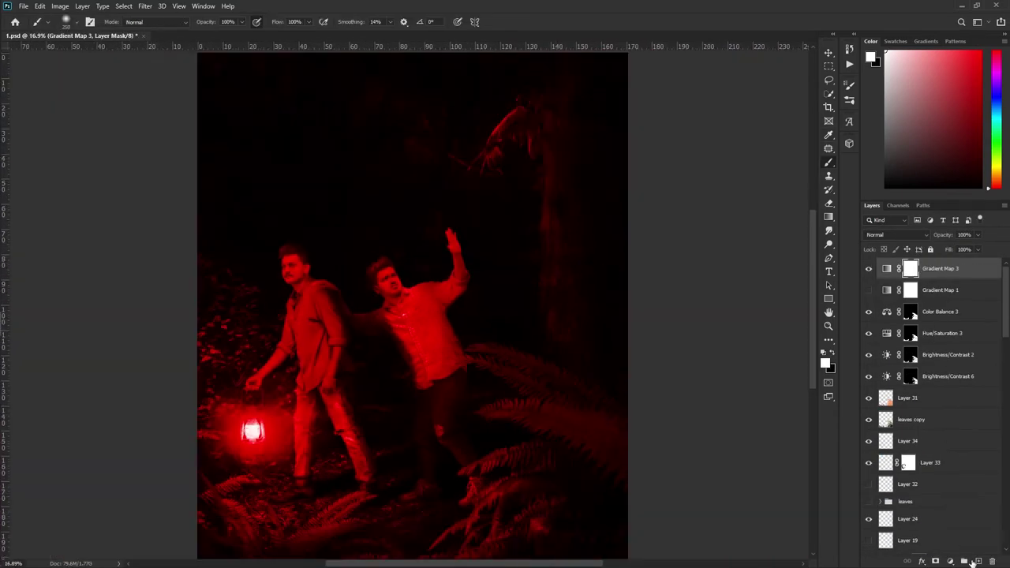
- Add a new rim-light layer and set the soft brush to 8% opacity
left_click(976, 561)
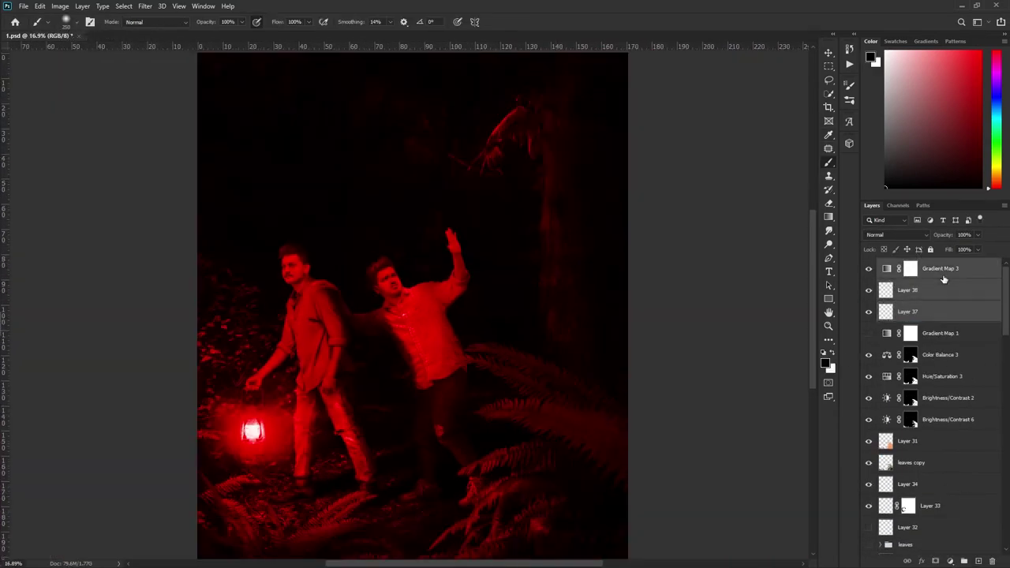
key("x")
key("0")
key("8")
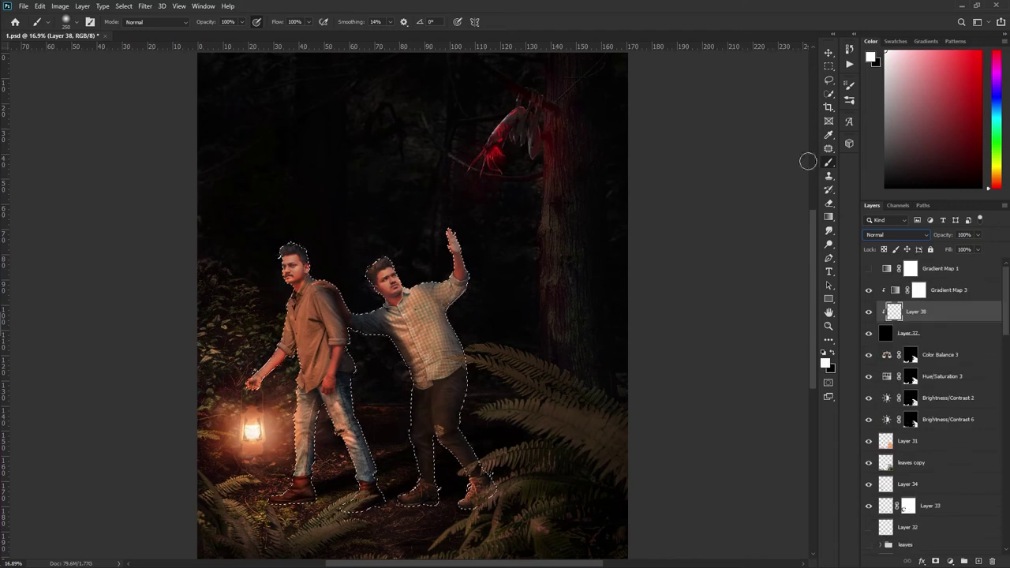
scroll(451, 225, "up", 3)
scroll(435, 237, "up", 3)
- Paint red light along the raised arm, the top of the hair and the shoulder edge
mouse_move(429, 193)
left_mouse_down()
mouse_move(480, 338)
mouse_move(501, 360)
left_mouse_up()
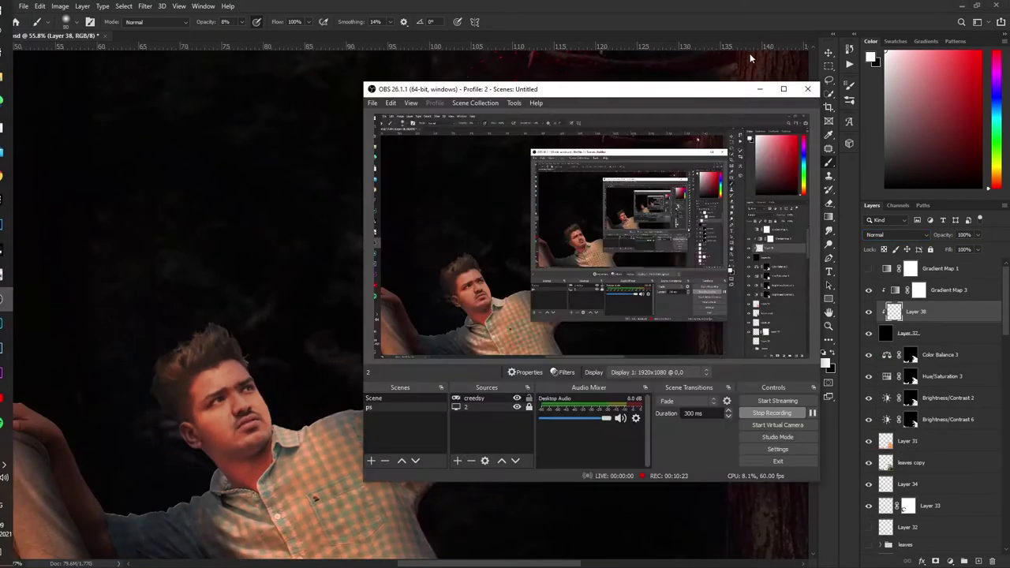
scroll(455, 293, "up", 5)
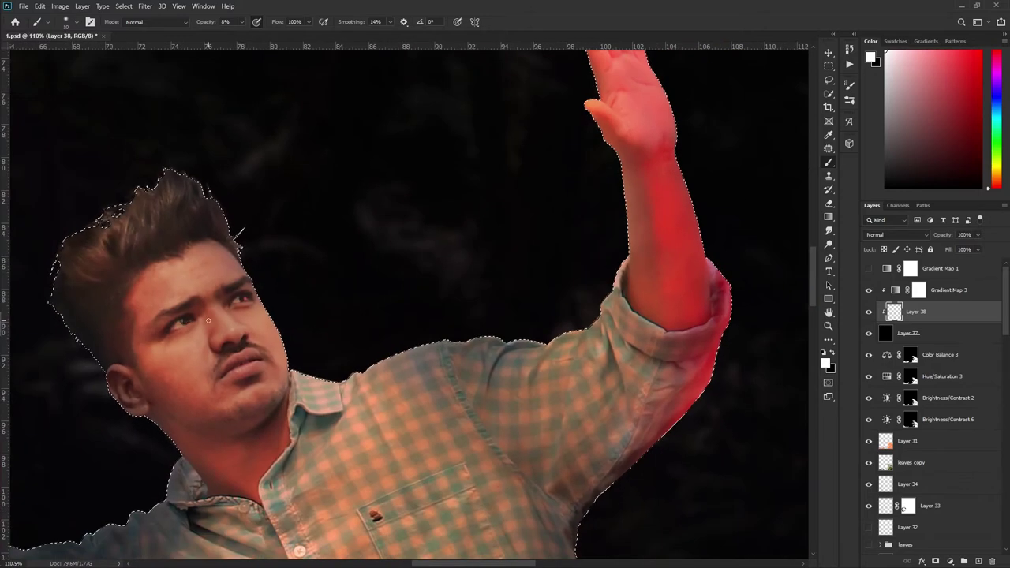
scroll(237, 284, "down", 2)
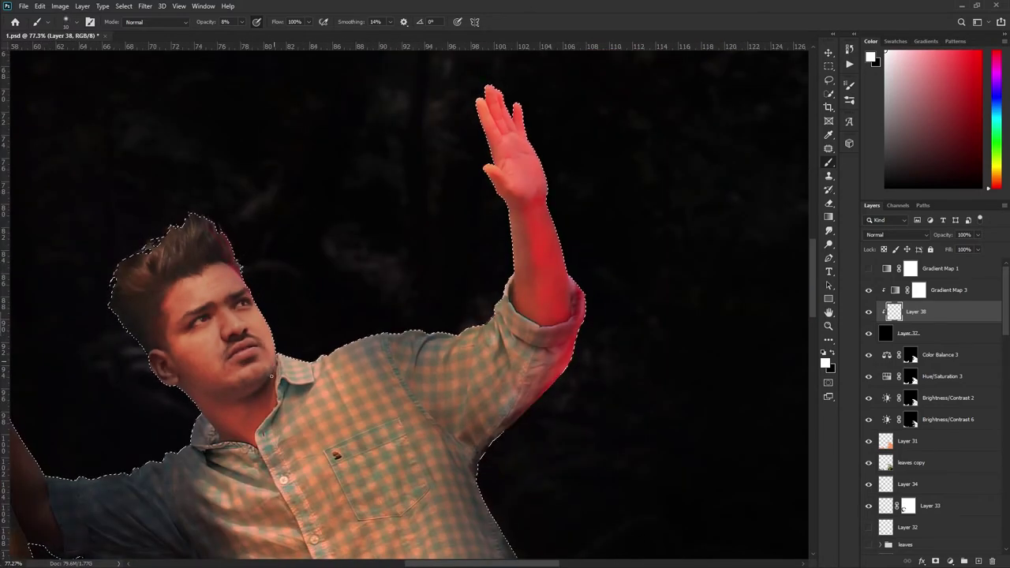
left_click_drag(197, 225, 236, 261)
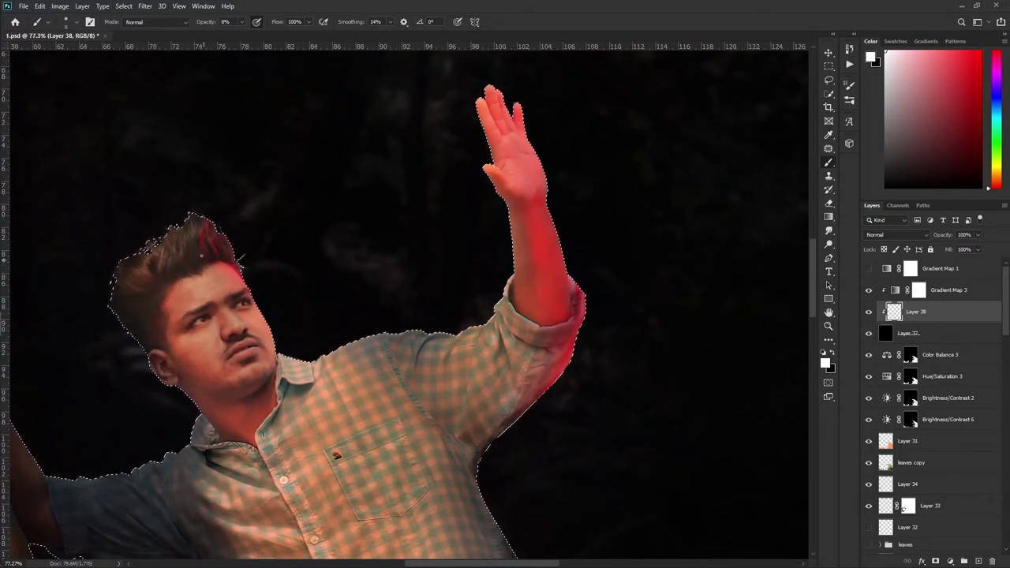
scroll(240, 259, "up", 2)
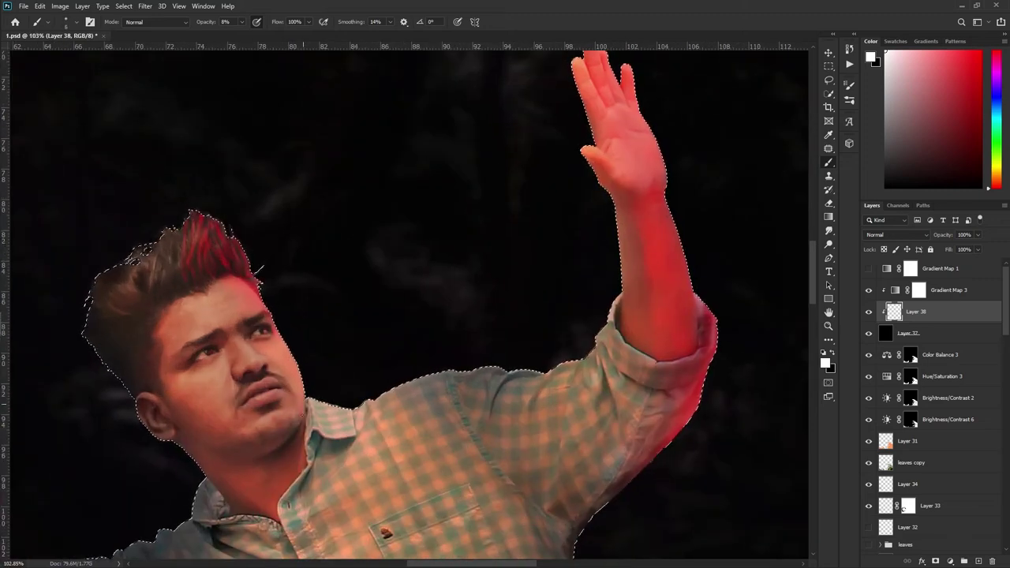
key("bracketright")
key("bracketright")
left_click_drag(442, 377, 612, 305)
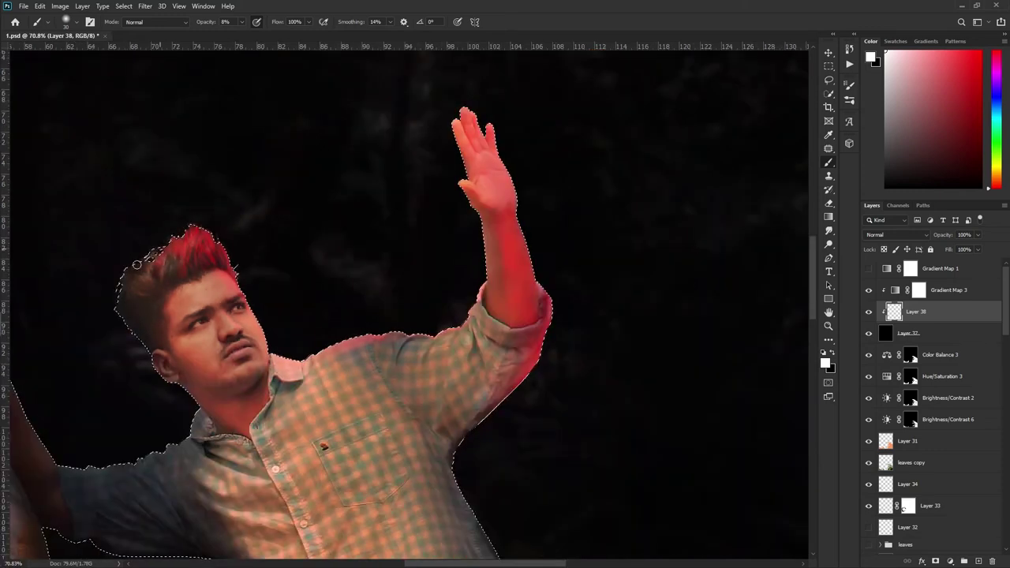
- Move the rim-light layers below the leaves copy layer
scroll(235, 275, "up", 2)
scroll(235, 275, "up", 2)
scroll(349, 450, "down", 3)
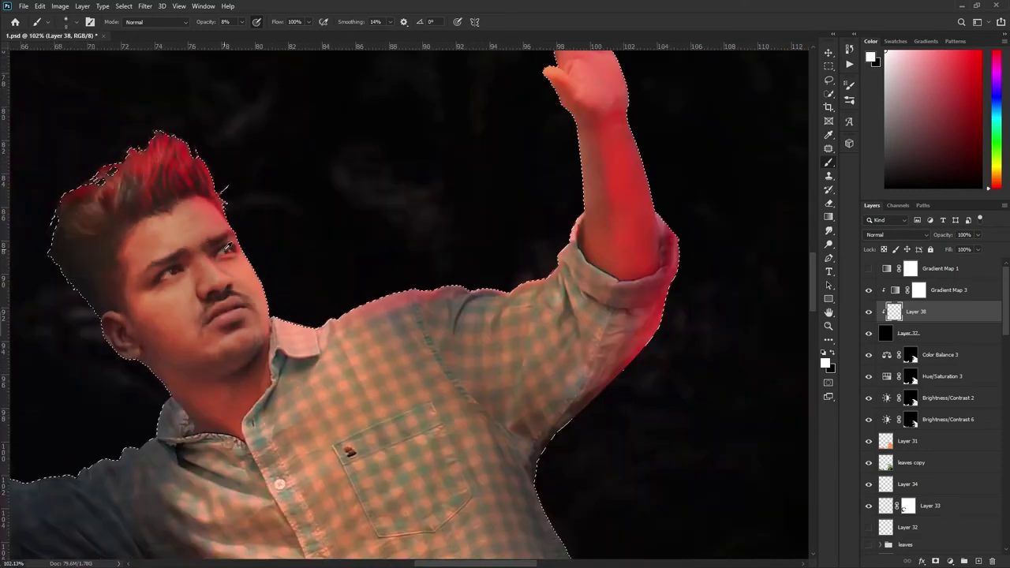
scroll(129, 324, "up", 3)
scroll(129, 324, "down", 2)
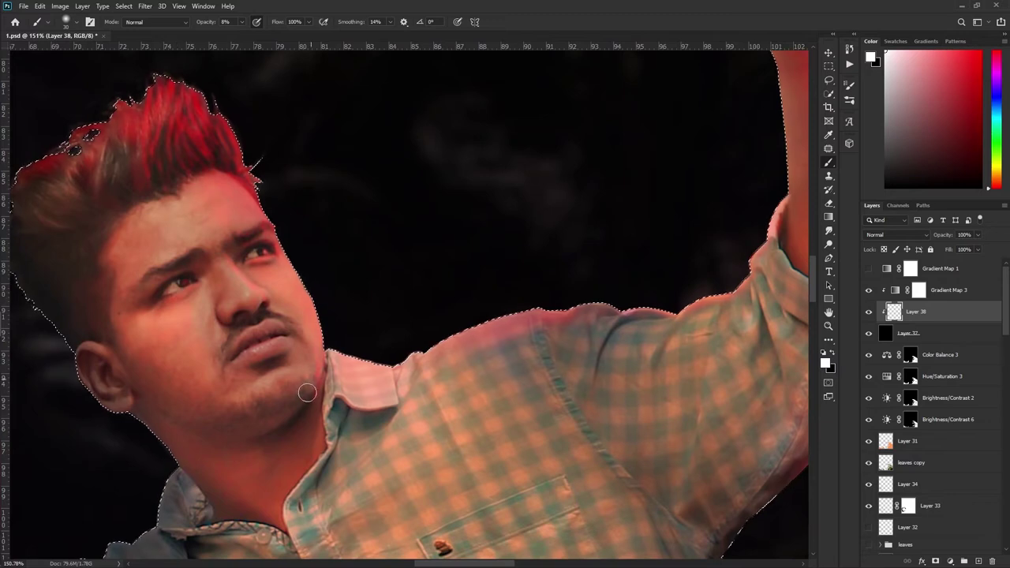
scroll(293, 310, "up", 3)
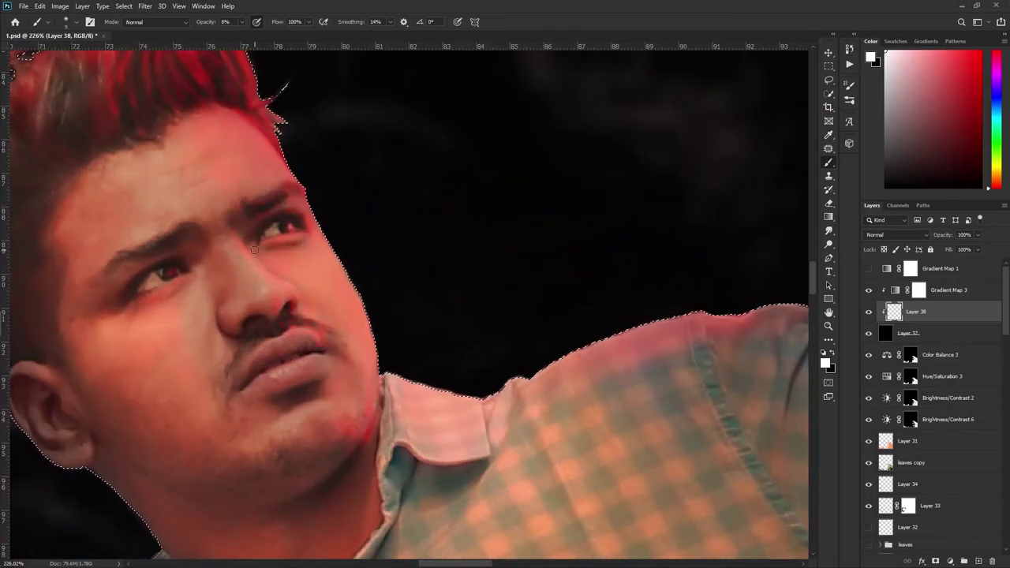
scroll(343, 326, "down", 1)
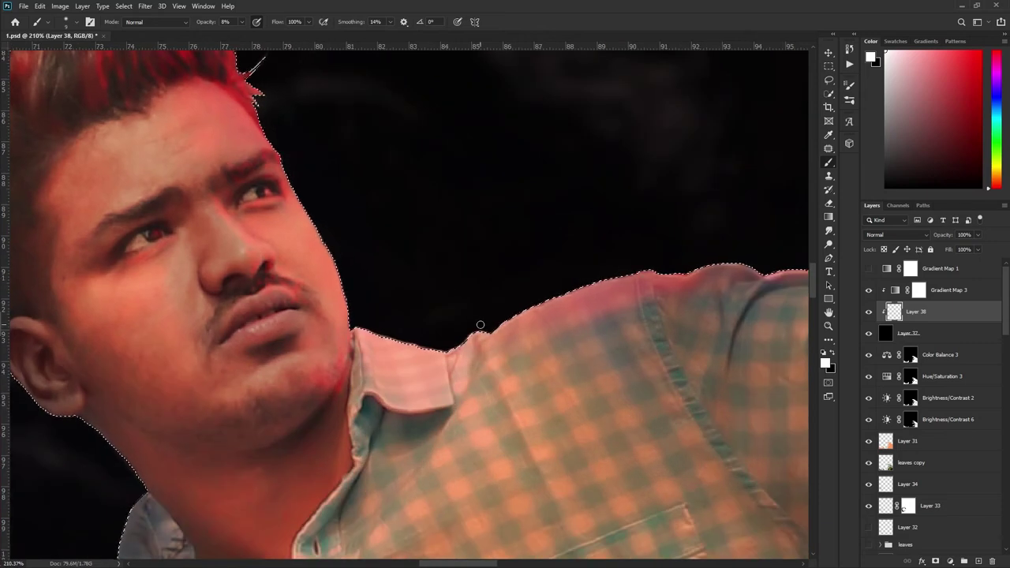
scroll(617, 270, "right", 3)
scroll(393, 323, "right", 5)
scroll(458, 300, "right", 5)
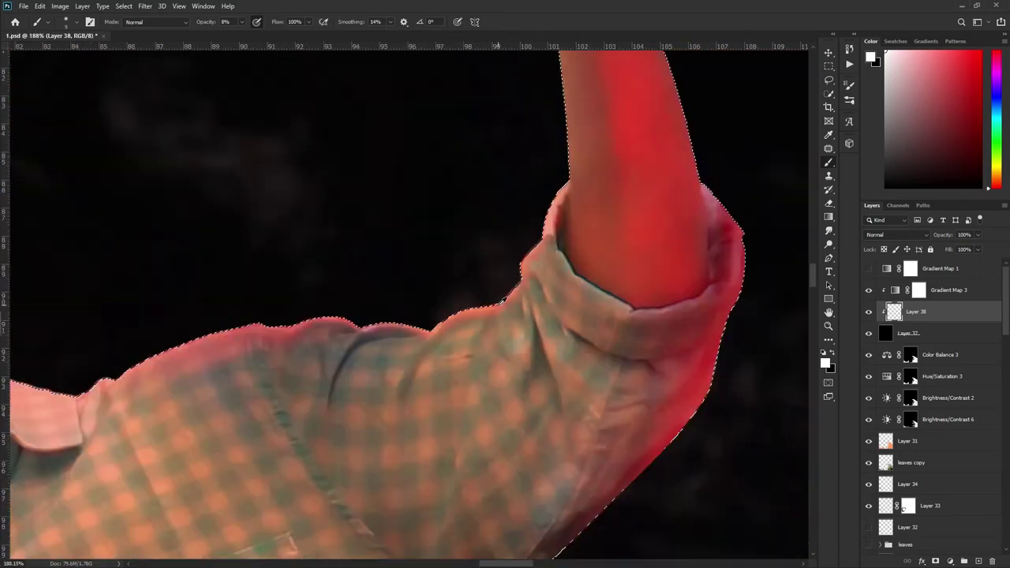
scroll(523, 282, "down", 2)
scroll(464, 474, "down", 3)
scroll(465, 474, "down", 3)
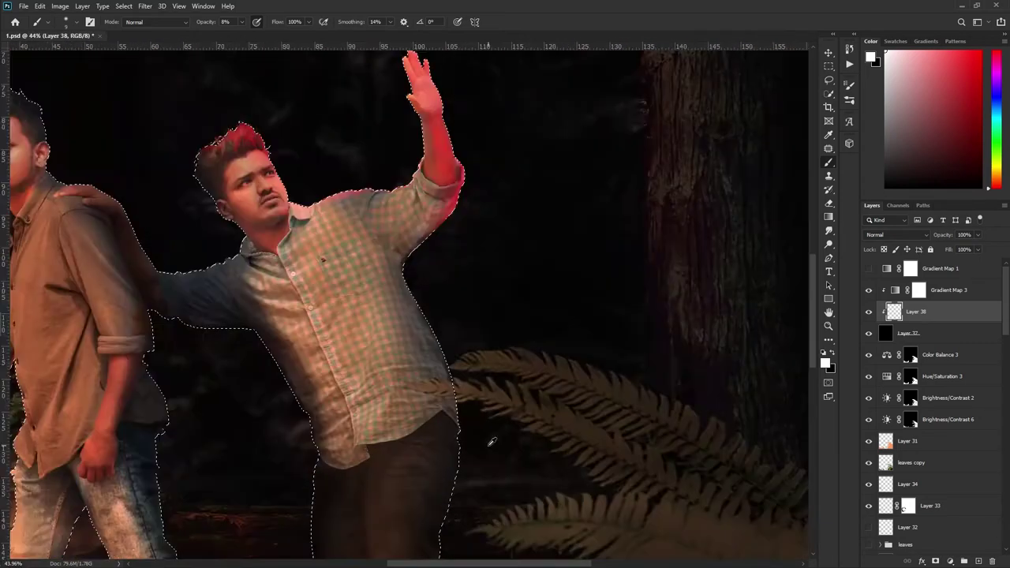
scroll(401, 339, "up", 5)
left_click(77, 21)
key("Escape")
scroll(474, 495, "down", 4)
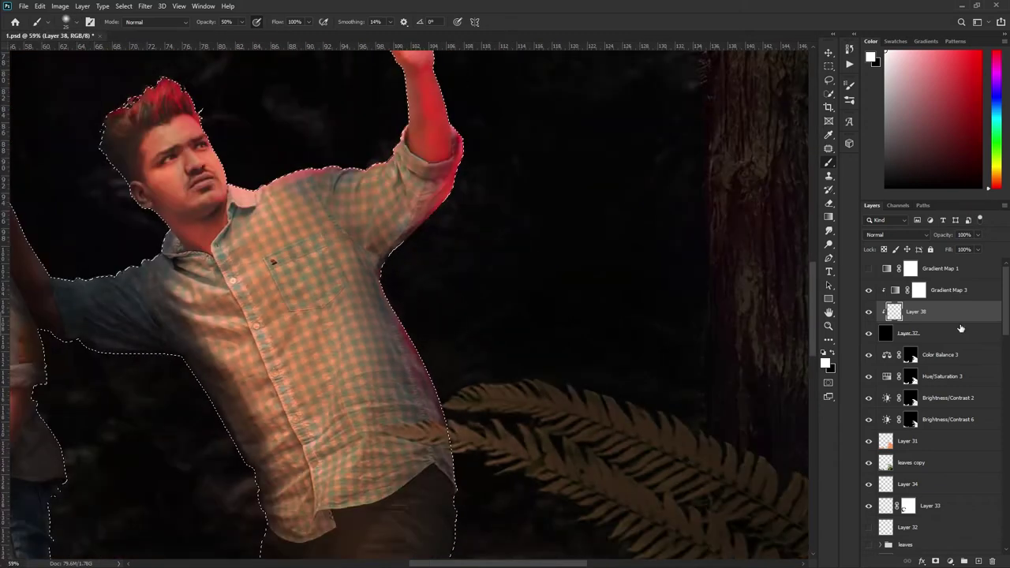
left_click_drag(916, 312, 916, 474)
- Set the brush opacity to 9%
scroll(407, 330, "up", 2)
scroll(406, 330, "down", 2)
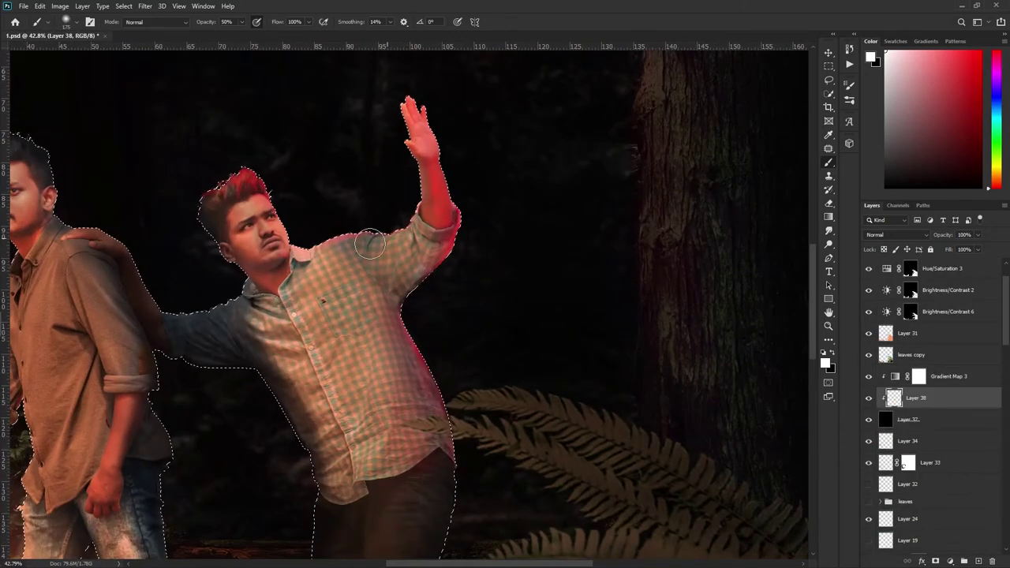
scroll(181, 263, "down", 2)
scroll(237, 253, "up", 2)
right_click(282, 248)
key("Escape")
key("0")
key("9")
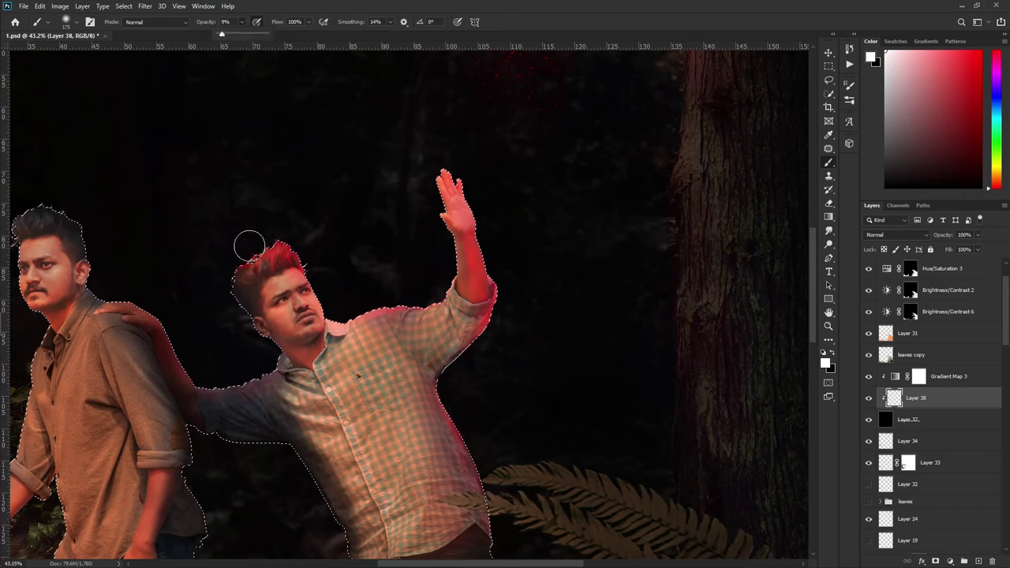
- Shrink the brush to size 90 and lower its opacity to 6%
scroll(359, 326, "down", 1)
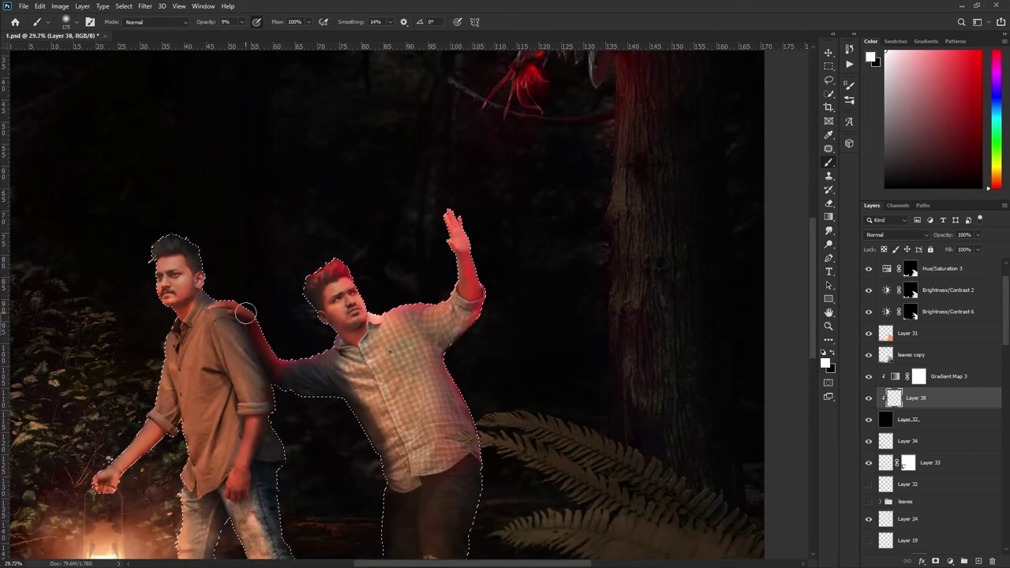
key("bracketleft")
key("bracketleft")
key("bracketleft")
scroll(237, 300, "up", 2)
scroll(200, 249, "up", 1)
key("0")
key("6")
key("bracketleft")
key("bracketleft")
key("bracketleft")
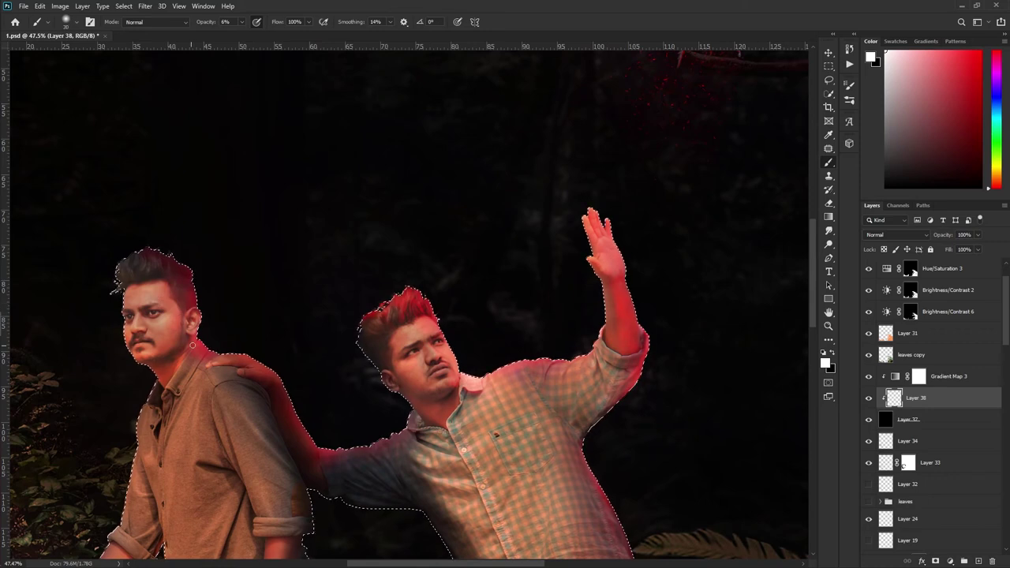
scroll(192, 345, "down", 1)
scroll(213, 335, "down", 1)
scroll(271, 318, "down", 2)
scroll(271, 318, "down", 1)
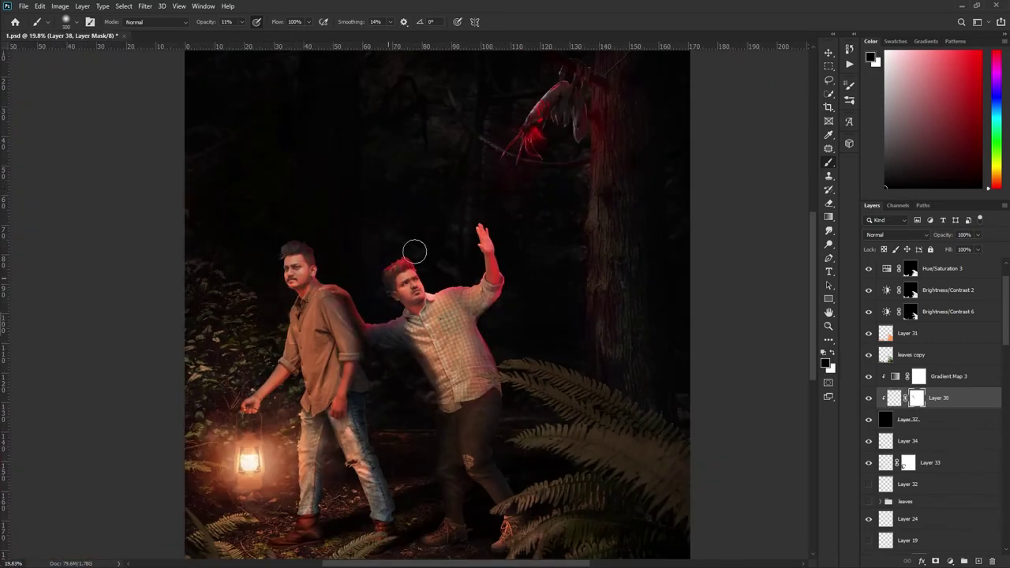
- Toggle layer visibility to compare the scene with and without the rim-light brightening
scroll(363, 330, "up", 6)
scroll(300, 386, "down", 1)
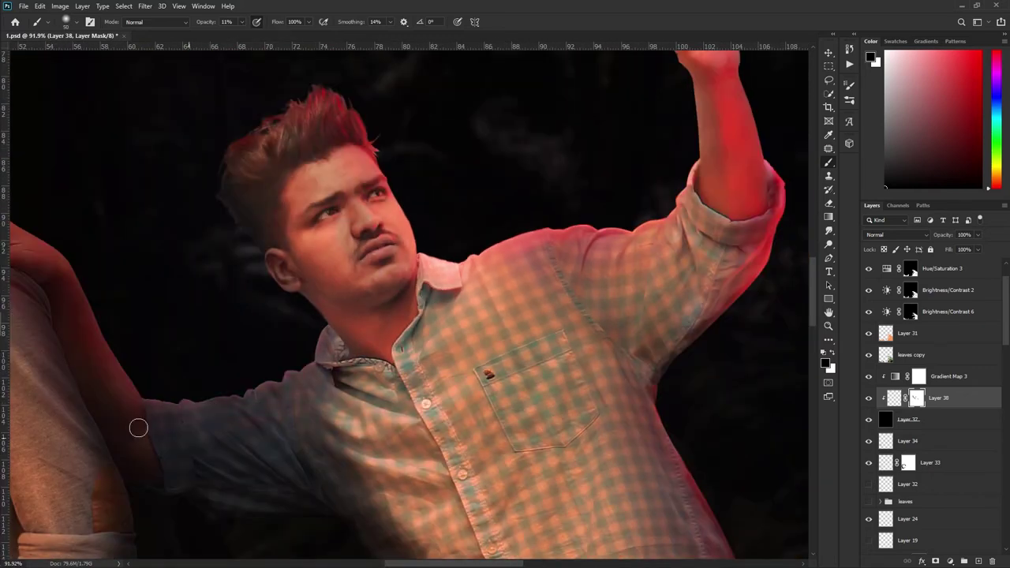
scroll(169, 381, "down", 1)
scroll(168, 381, "down", 1)
scroll(261, 340, "down", 2)
scroll(358, 298, "up", 3)
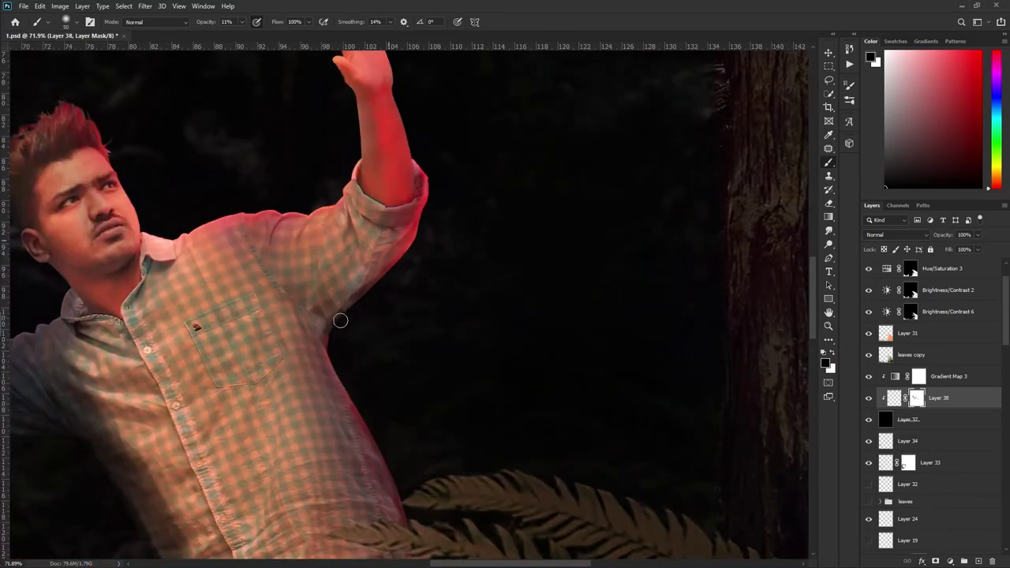
scroll(401, 207, "up", 3)
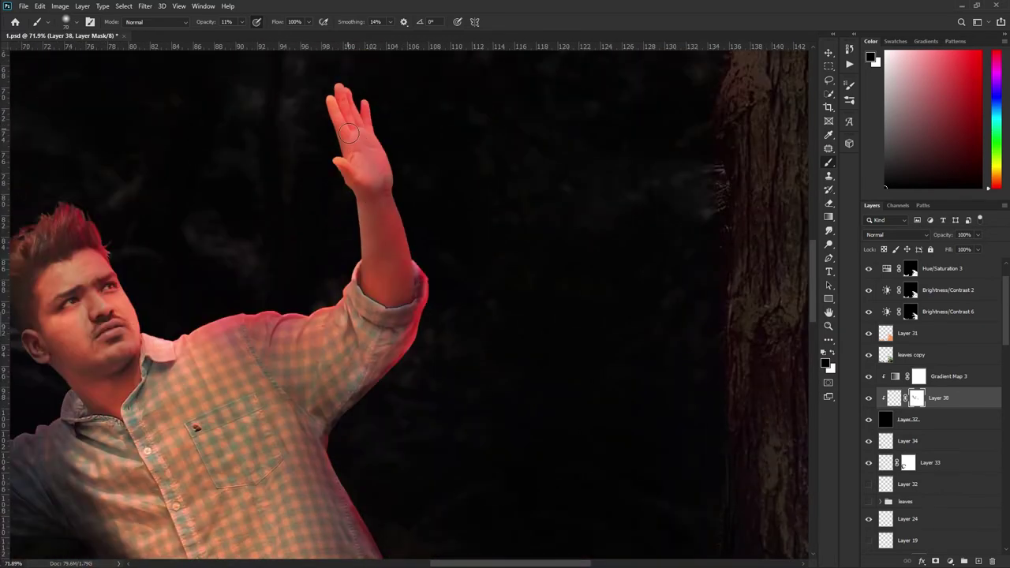
scroll(332, 288, "down", 2)
scroll(244, 450, "up", 1)
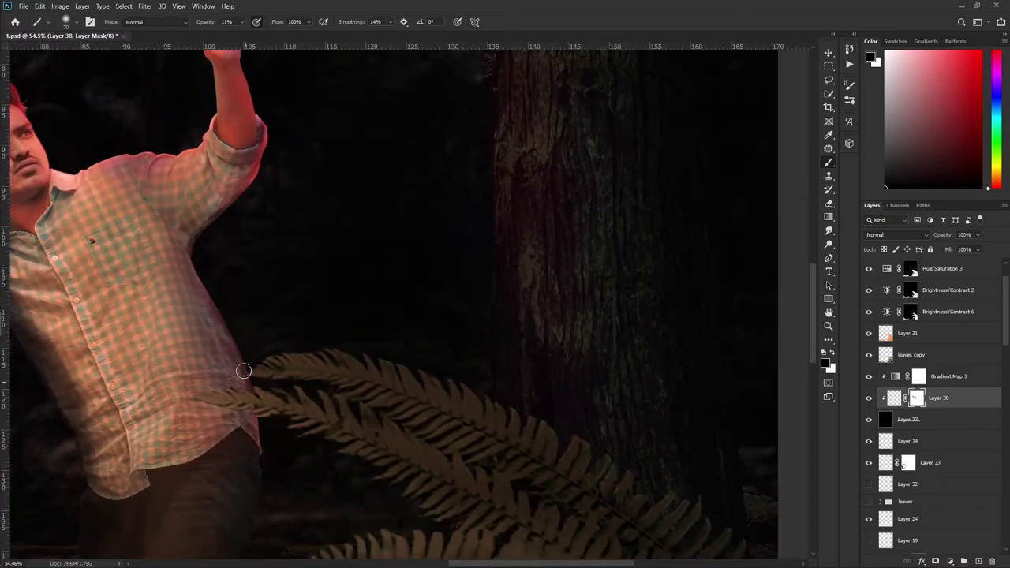
scroll(243, 371, "down", 1)
scroll(243, 371, "down", 2)
scroll(243, 371, "down", 1)
left_click(870, 268)
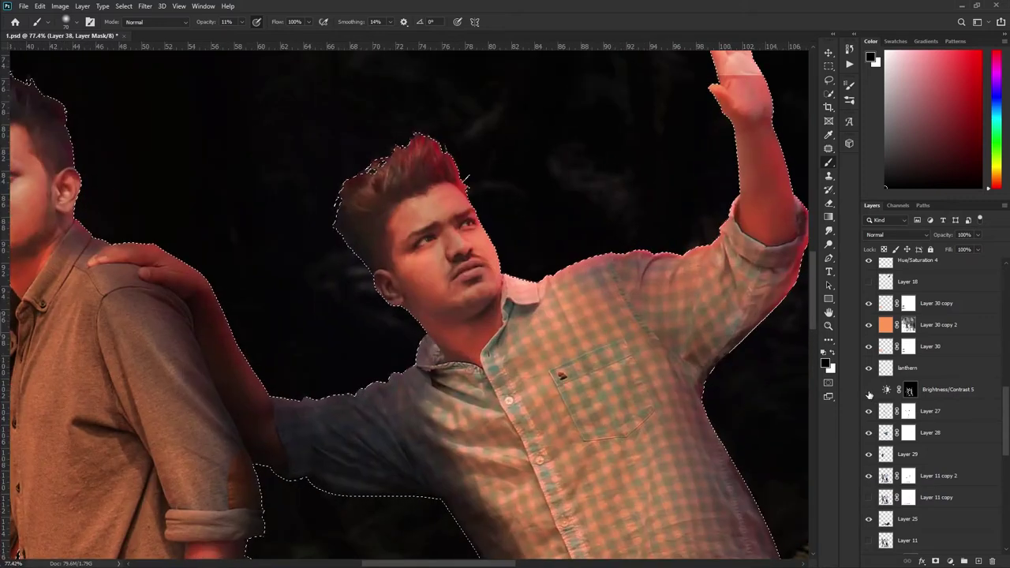
left_click(869, 389)
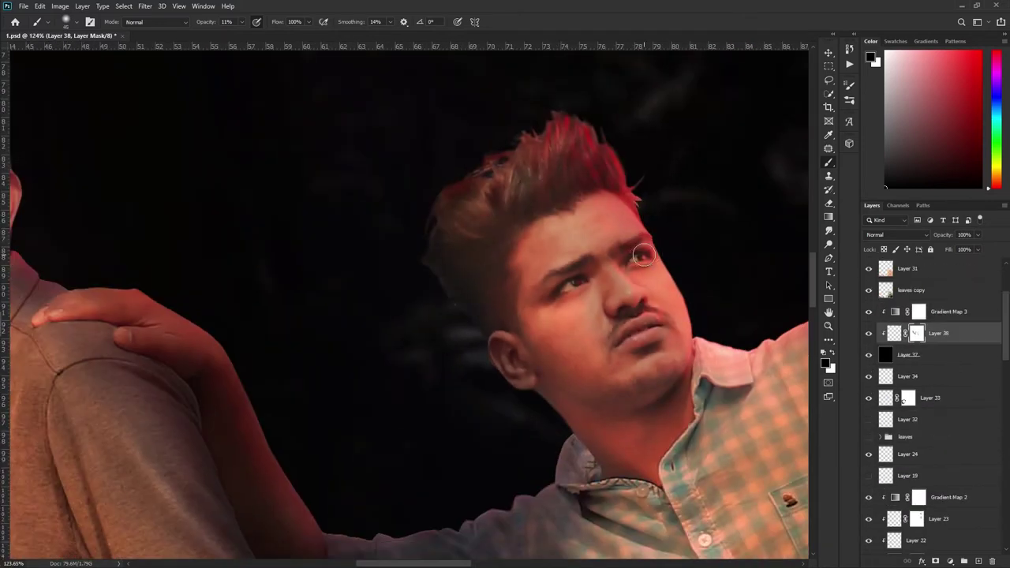
- Save the composite
scroll(653, 279, "down", 3)
scroll(614, 261, "down", 2)
key("ctrl+s")
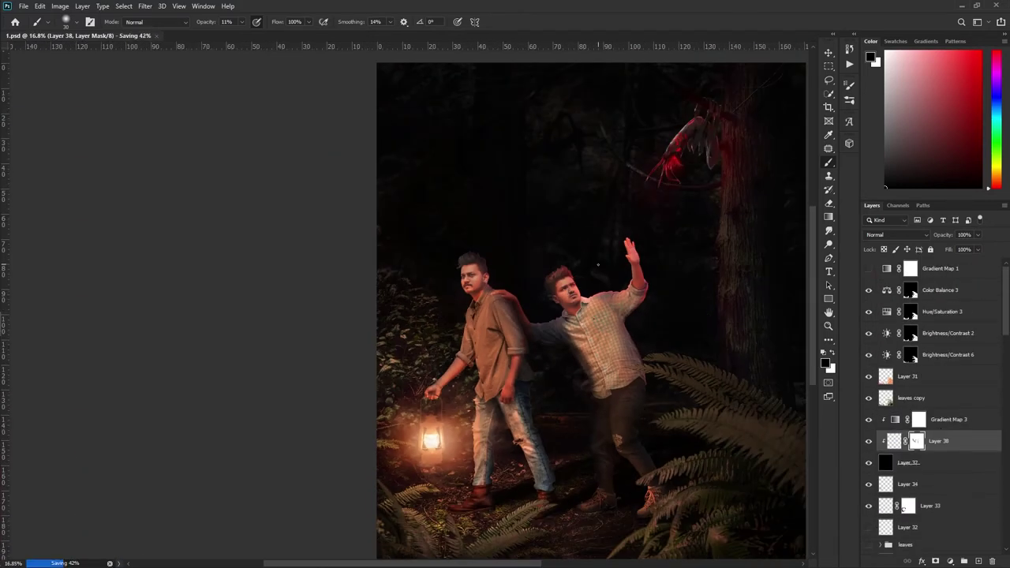
- Load the two men as a selection and add a Brightness/Contrast 8 adjustment layer
scroll(939, 394, "down", 5)
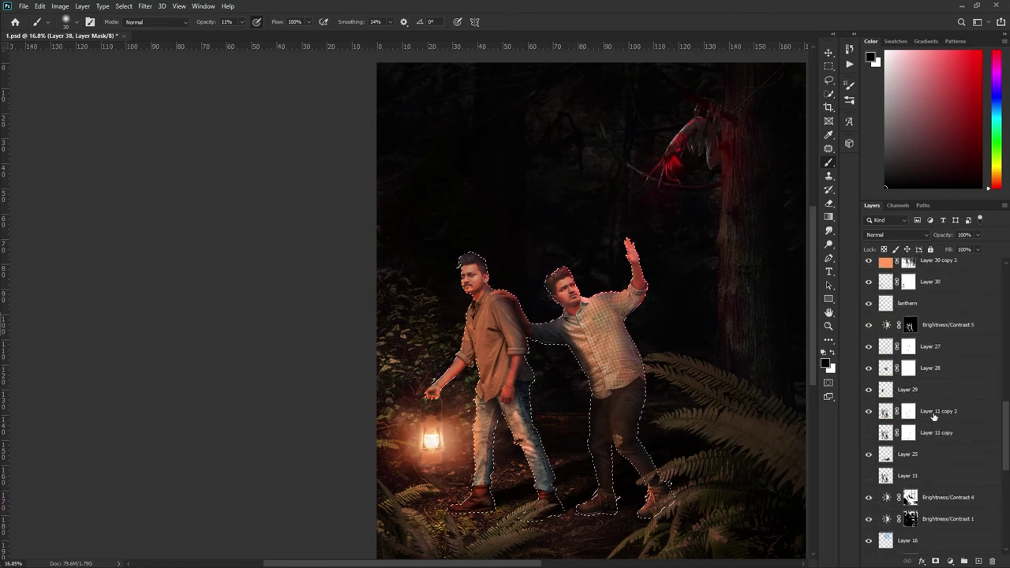
double_click(887, 411)
left_click(909, 411)
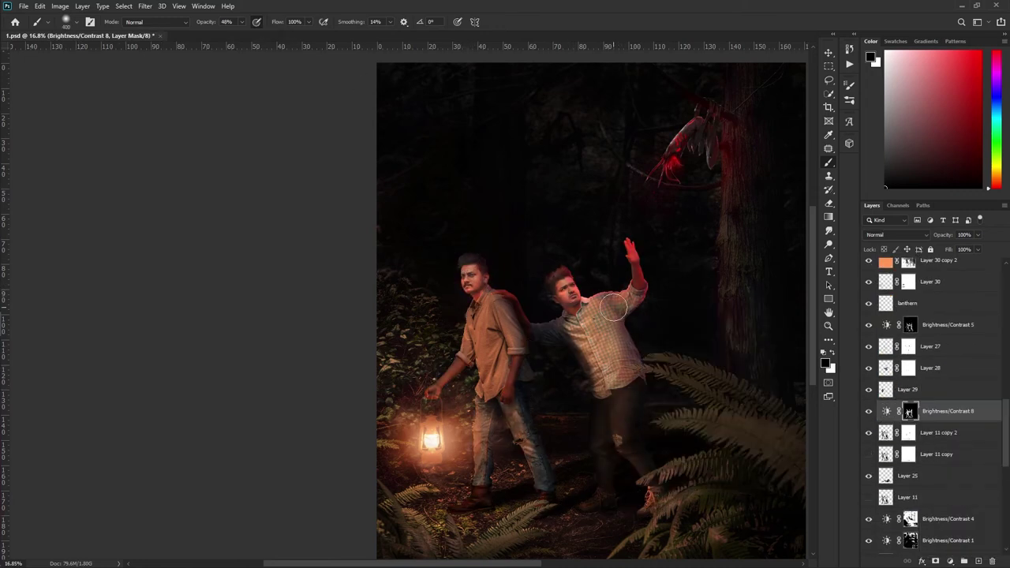
- Fit the image and stretch the particle image into a large slanted beam under the creature
key("ctrl+0")
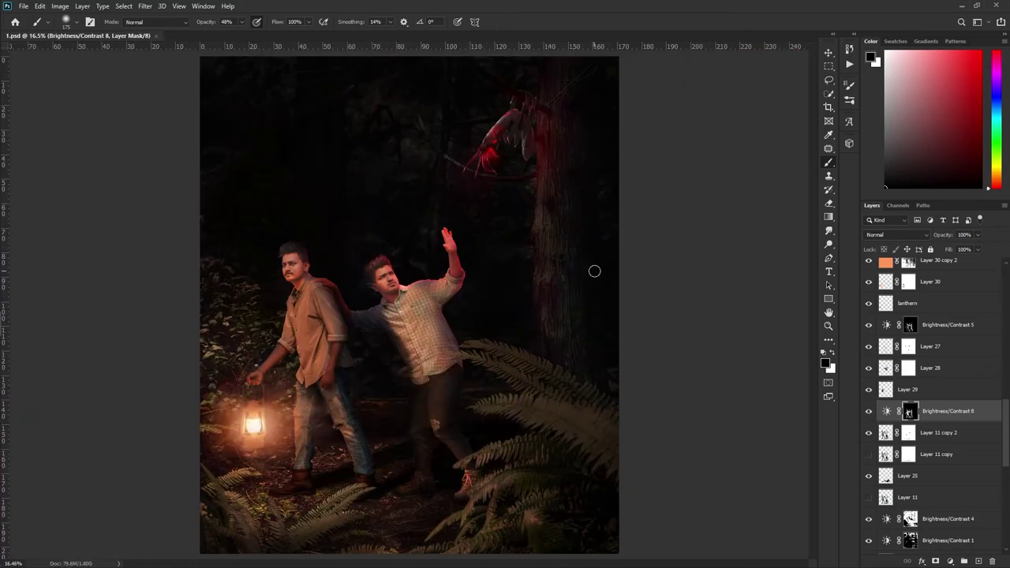
scroll(443, 347, "up", 2)
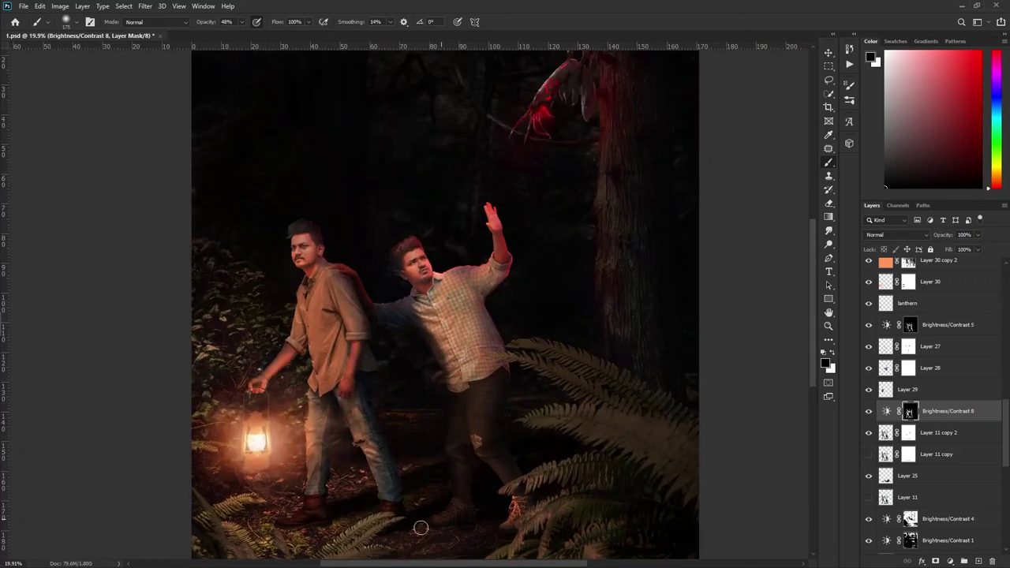
key("r")
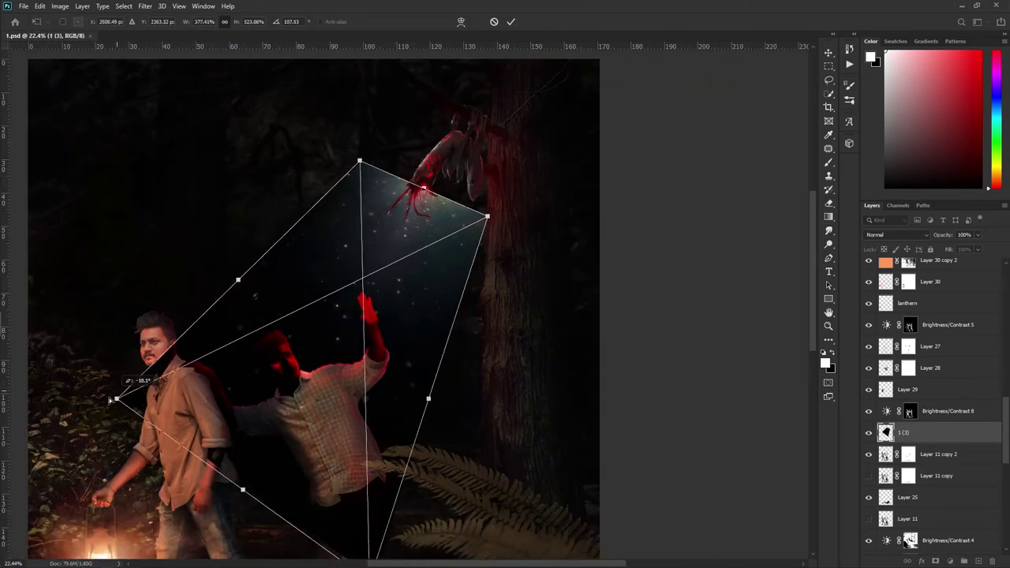
left_click_drag(462, 272, 397, 236)
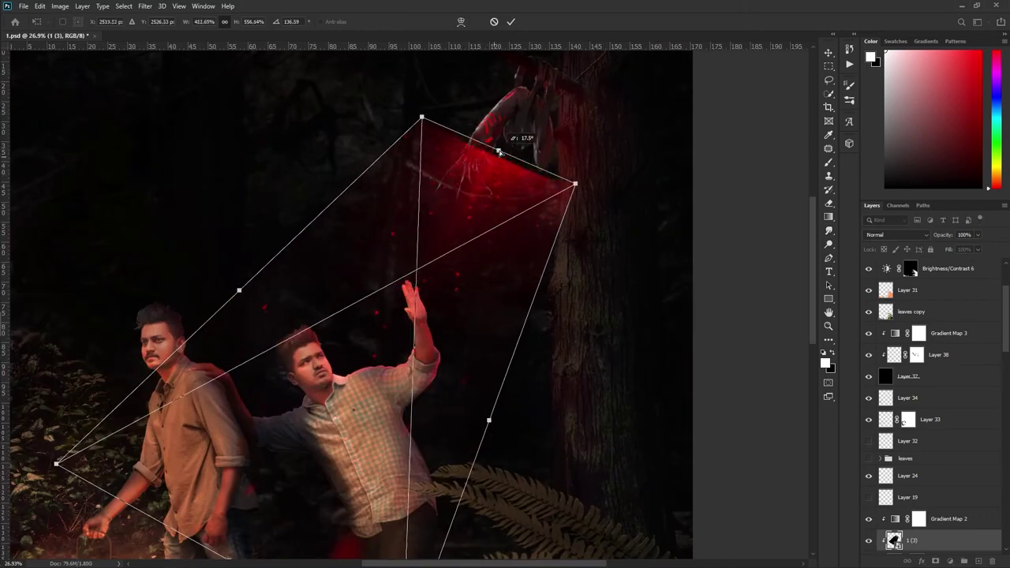
- Add a layer mask to the particle layer and set up black-and-white brush painting on it
left_click(936, 561)
key("b")
key("x")
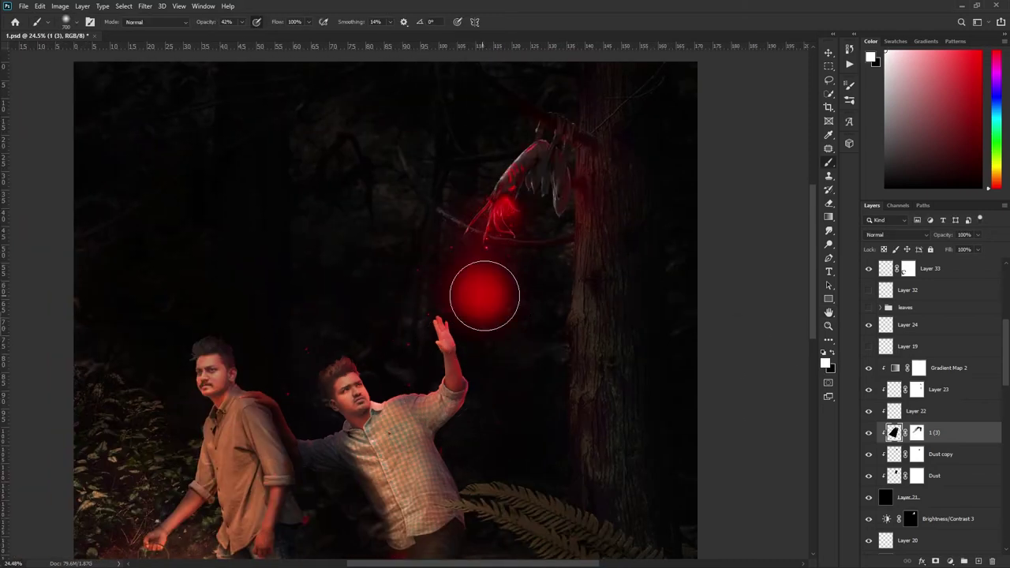
key("ctrl+backslash")
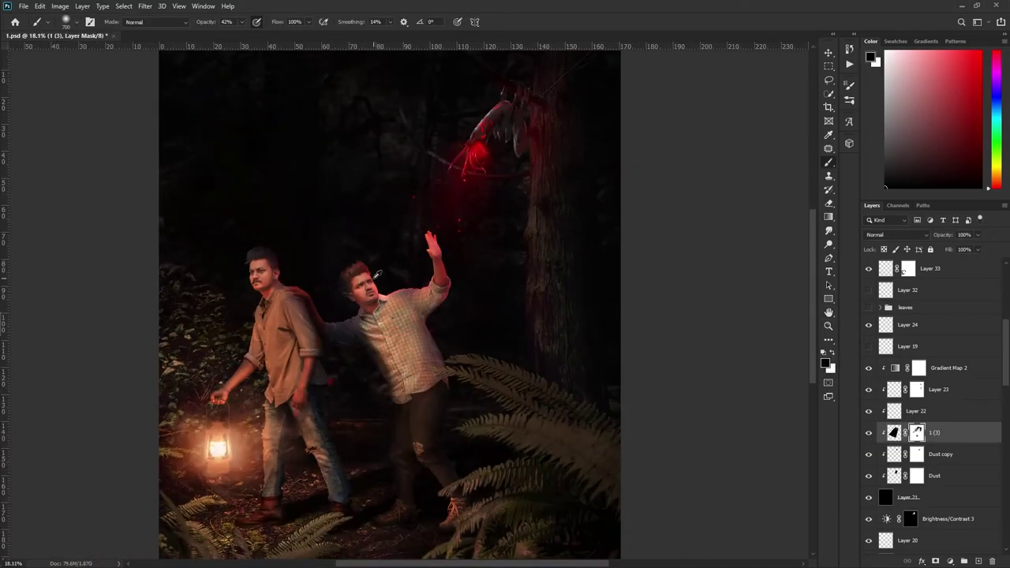
- Load the ferns as a selection, create a new layer for darkening them, then deselect
left_click(886, 398, "ctrl")
key("ctrl+shift+alt+n")
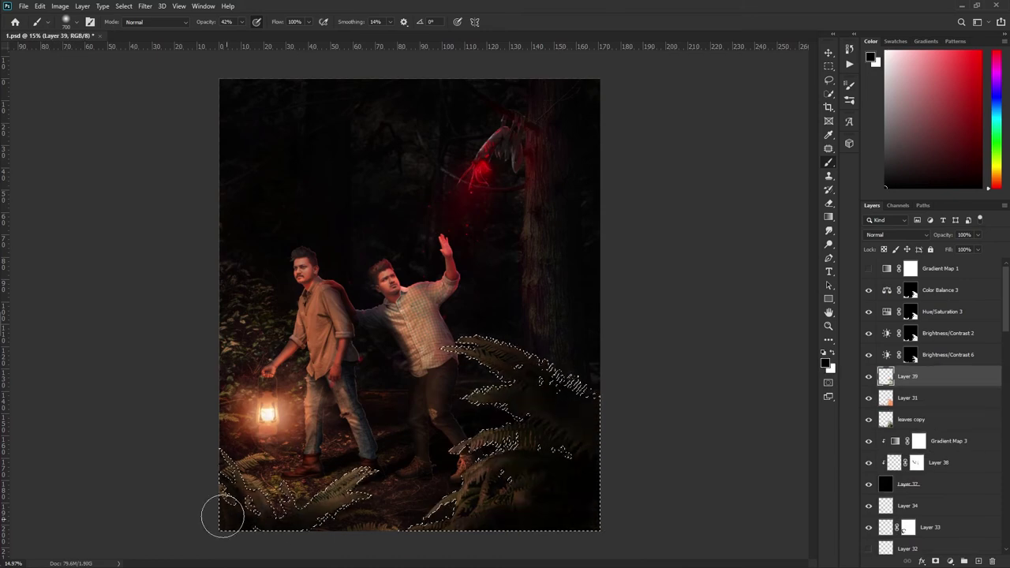
key("ctrl+d")
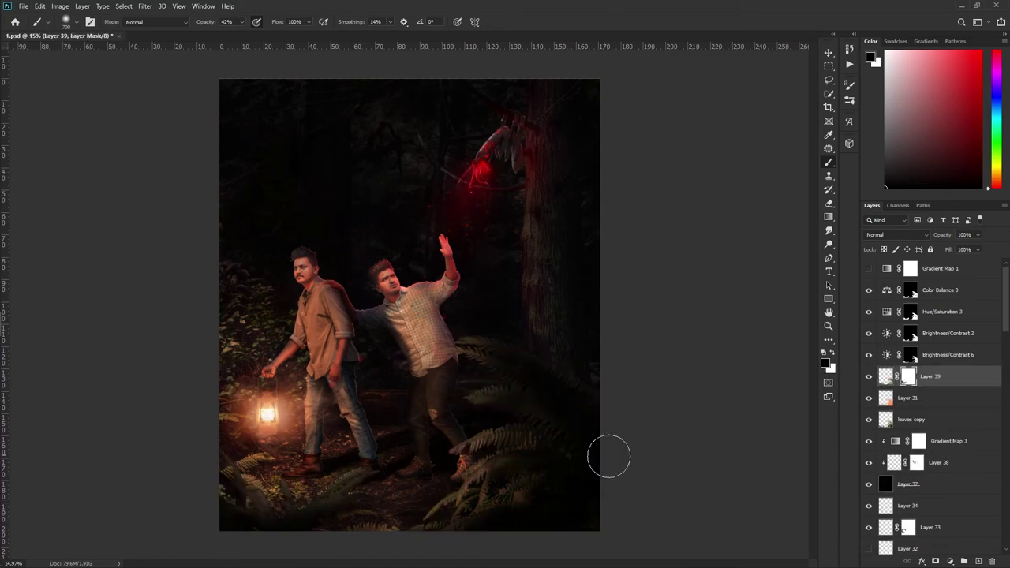
key("ctrl+minus")
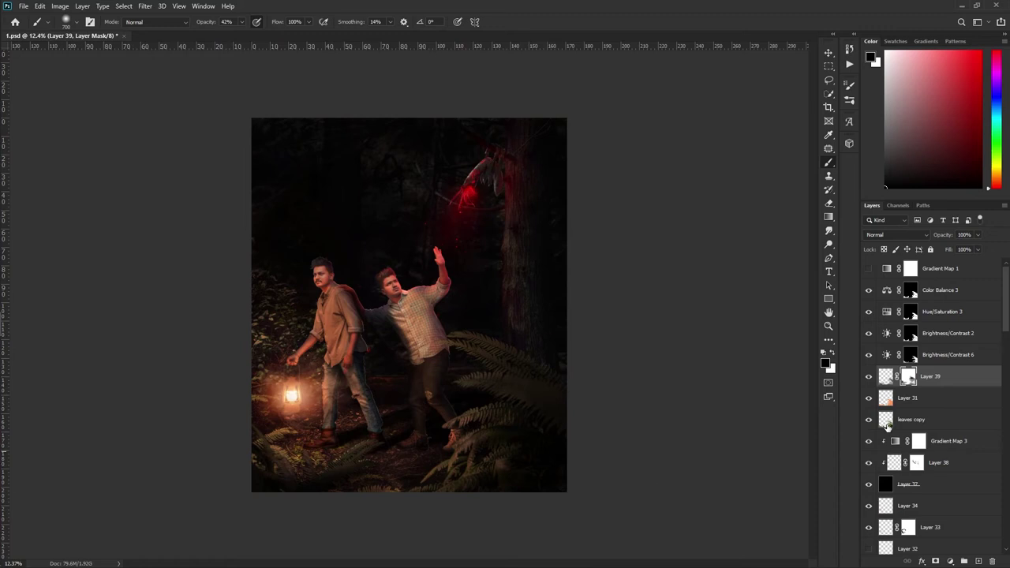
- Add a Color Balance adjustment with Midtones Blue +8 and save the file
key("ctrl+b")
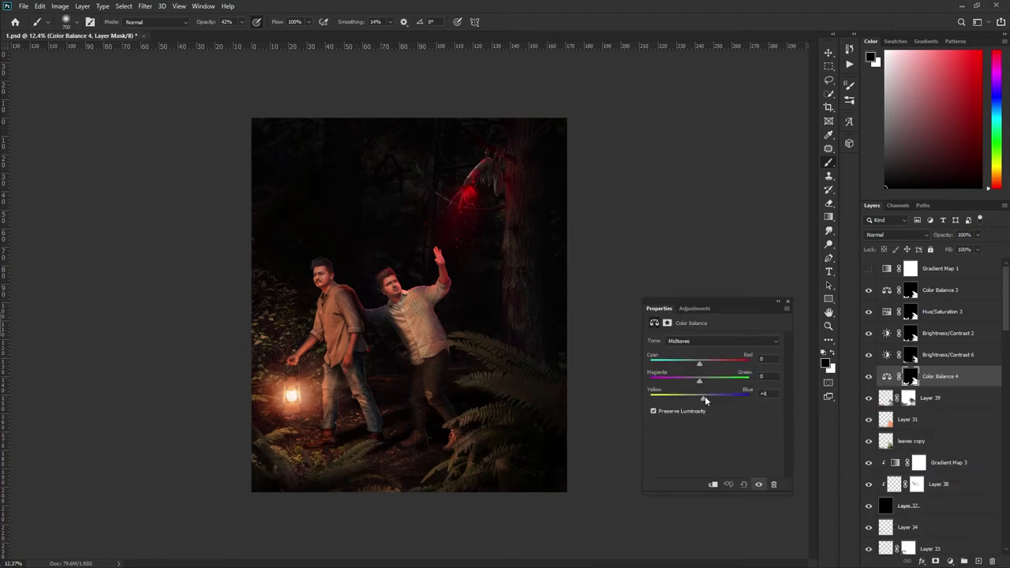
left_click(779, 304)
scroll(384, 231, "up", 1)
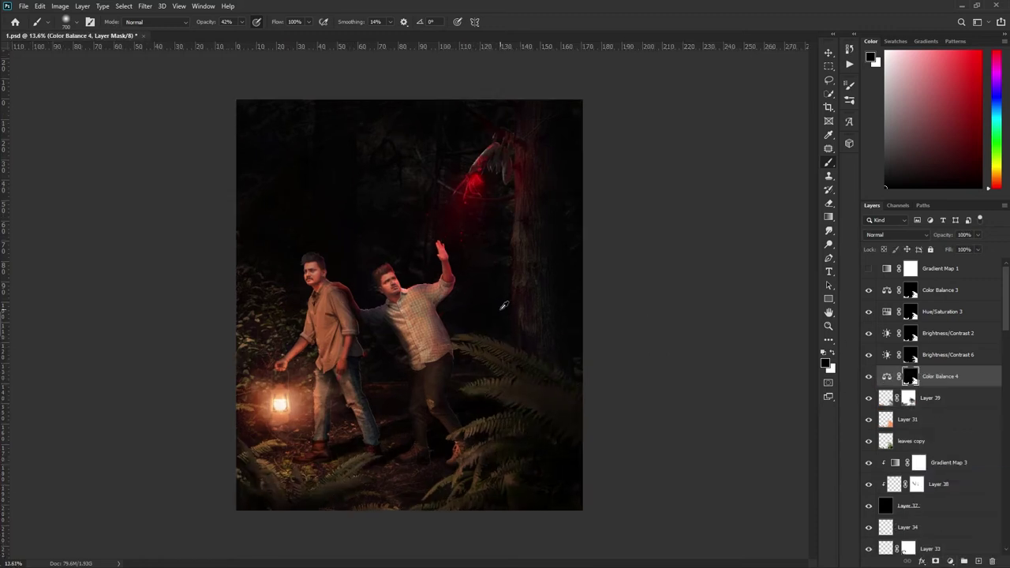
scroll(384, 231, "up", 4)
key("ctrl+s")
scroll(367, 389, "down", 3)
- Add a new haze layer and pick a brush from the smoke1 brush set
left_click(949, 462)
left_click(979, 561)
left_click(71, 21)
left_click(30, 138)
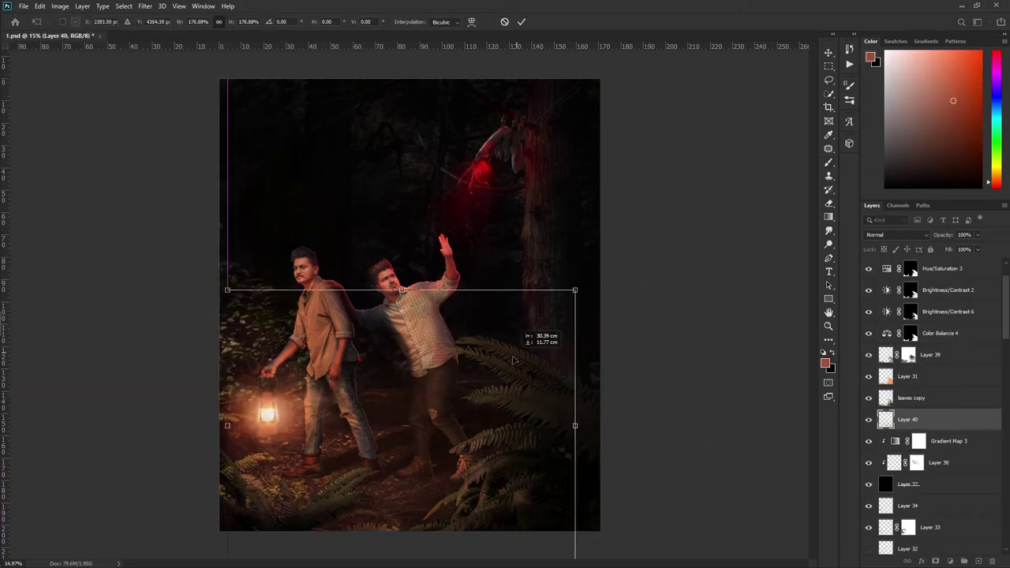
key("Return")
key("b")
scroll(863, 413, "up", 1)
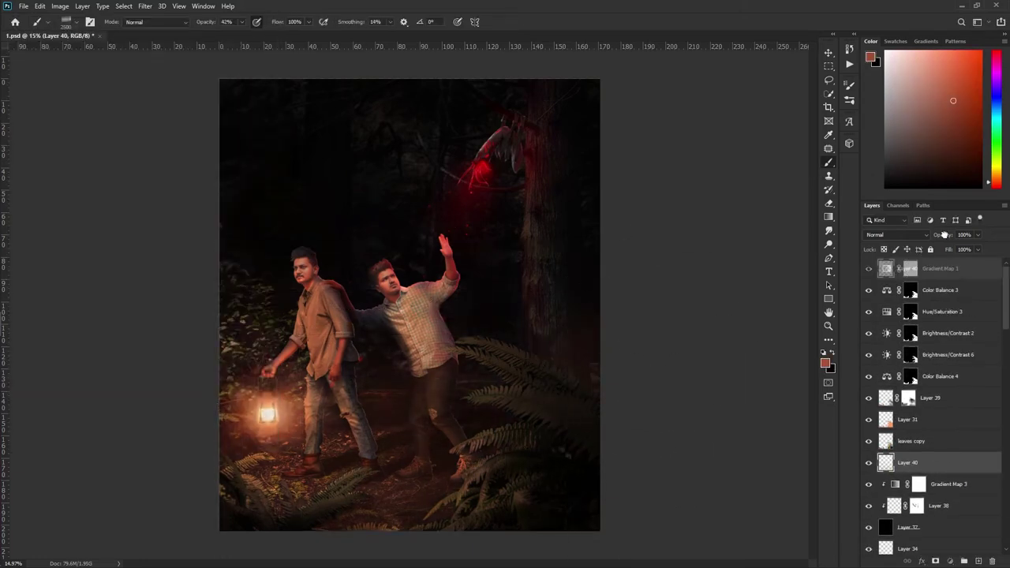
- Add another haze layer with a dark brown colour and 79% brush opacity
left_click(943, 290)
left_click(978, 561)
left_click(71, 21)
left_click(212, 289)
left_click(825, 363)
left_click(690, 135)
key("ctrl+z")
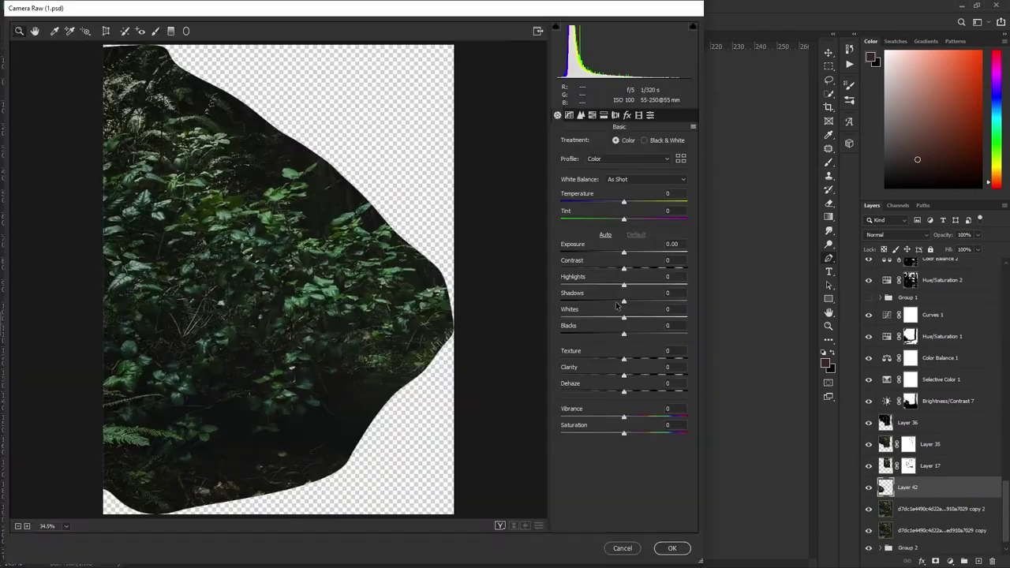
- Darken the foliage in Camera Raw (Highlights and Whites -100, Texture -63) and add a layer mask
left_click_drag(624, 253, 623, 252)
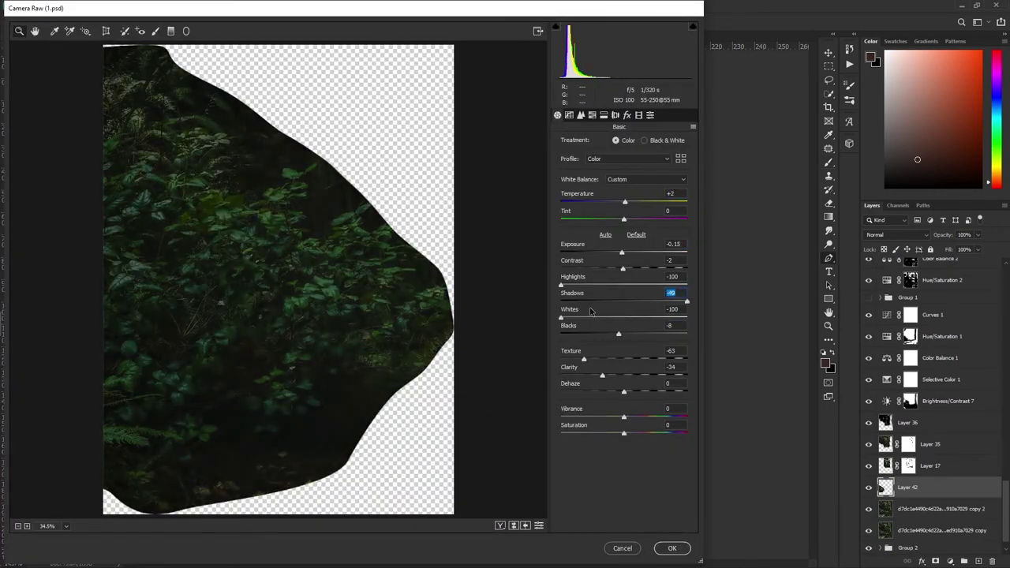
left_click(671, 546)
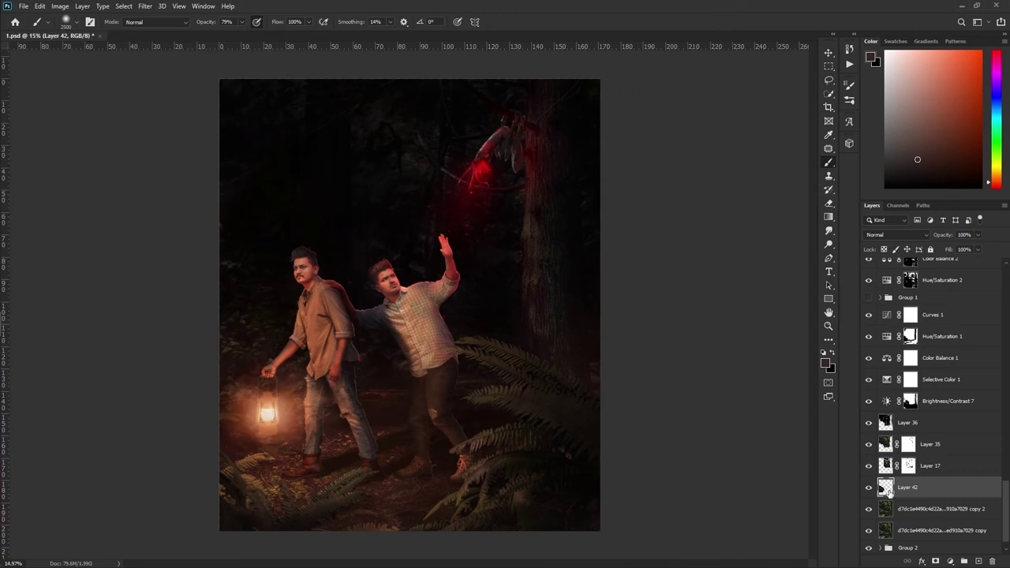
left_click(936, 562)
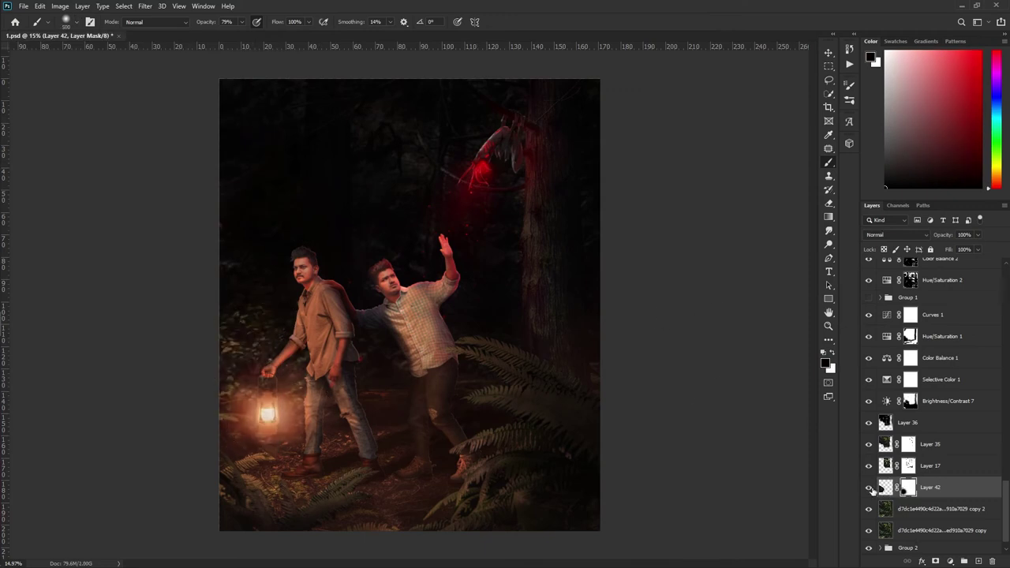
- Select the Clone Stamp, step through the layers and set up black painting on Layer 35's mask
left_click(828, 177)
key("alt+bracketleft")
key("alt+bracketright")
key("alt+bracketleft")
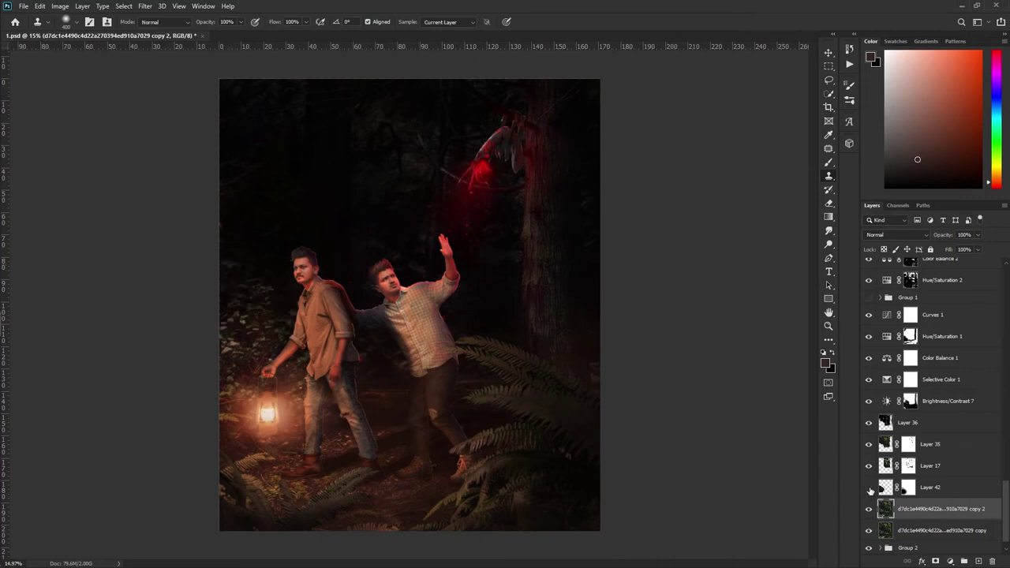
key("alt+bracketright")
key("alt+bracketright")
key("alt+bracketright")
key("b")
left_click(868, 424)
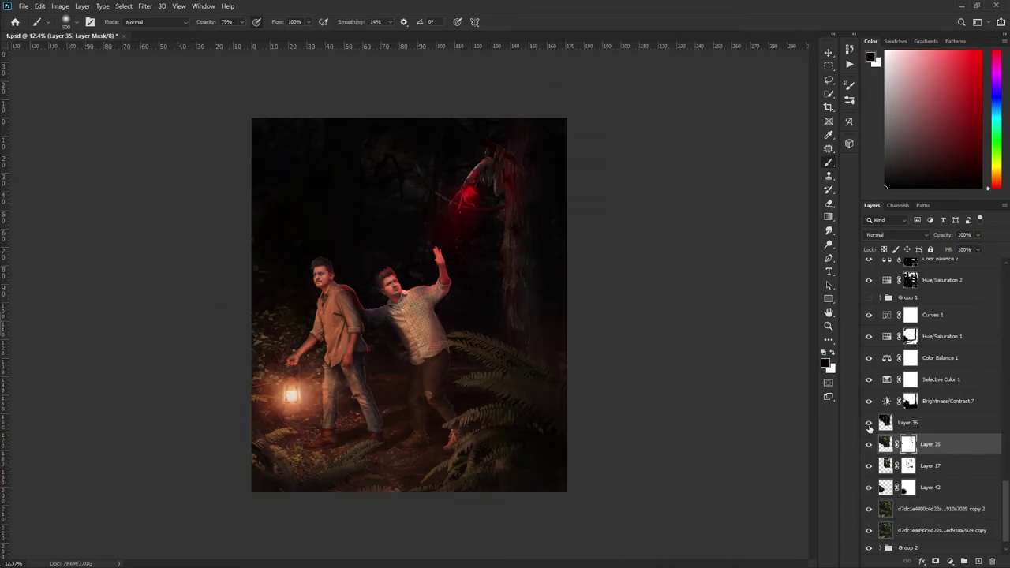
- Lower the orange overlay layer (Layer 30 copy 2) to about 82% opacity
scroll(778, 338, "up", 2)
scroll(869, 442, "down", 5)
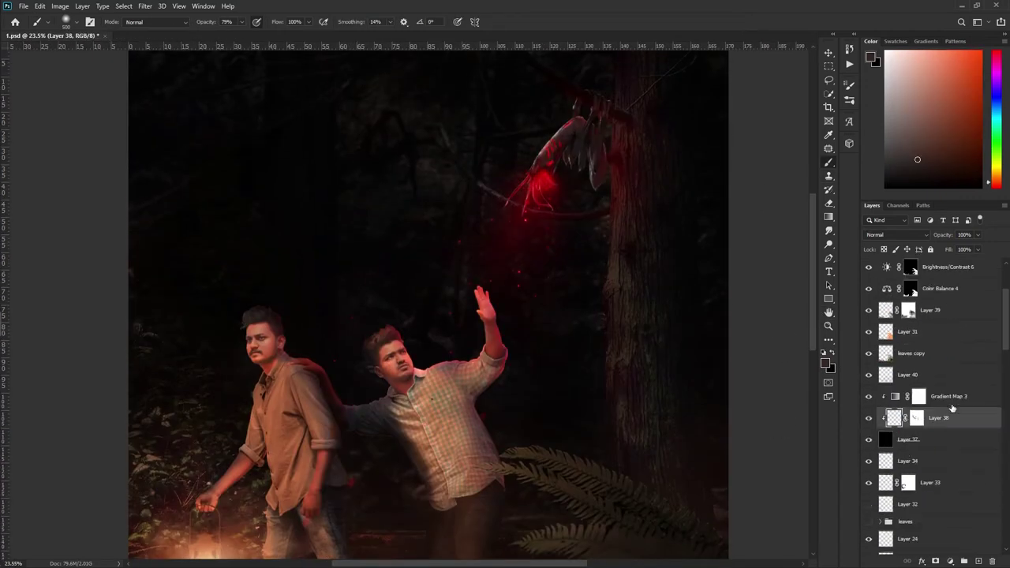
scroll(908, 395, "down", 5)
left_click(939, 301)
key("ctrl+minus")
left_click(979, 235)
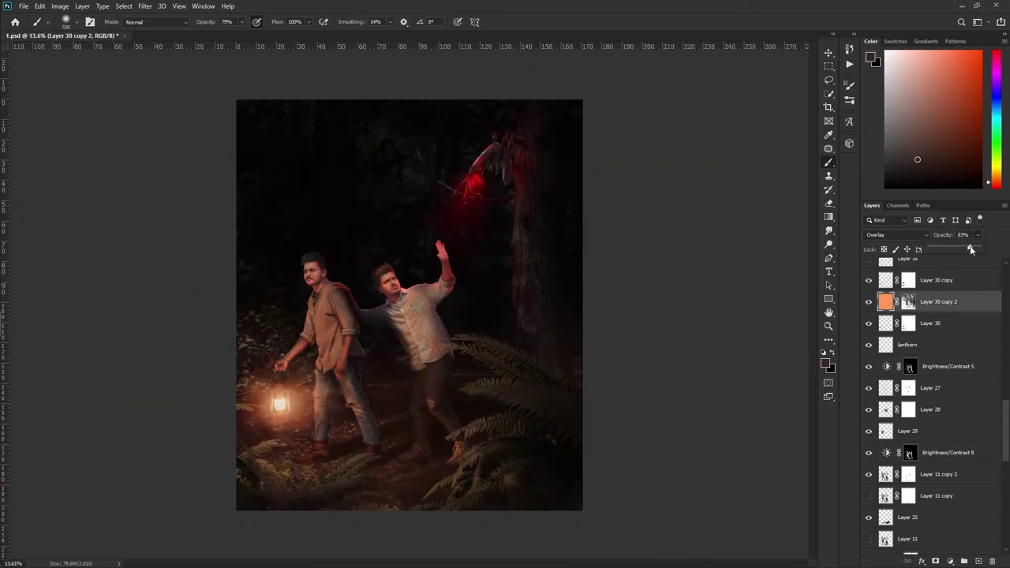
- Target the overlay layer's mask with black as the paint colour at 10%
left_click(908, 302)
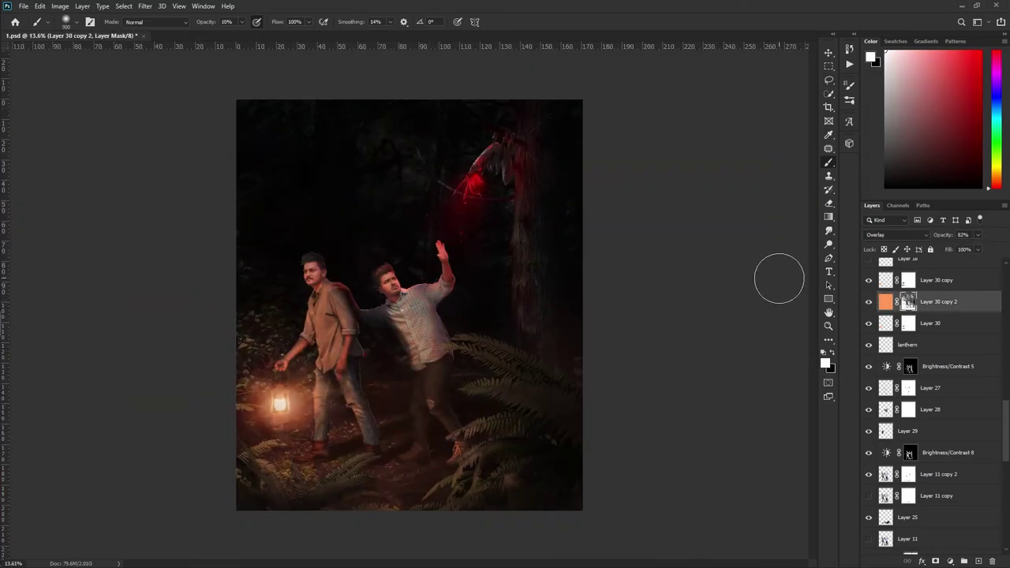
scroll(394, 282, "up", 5)
key("x")
scroll(352, 302, "down", 3)
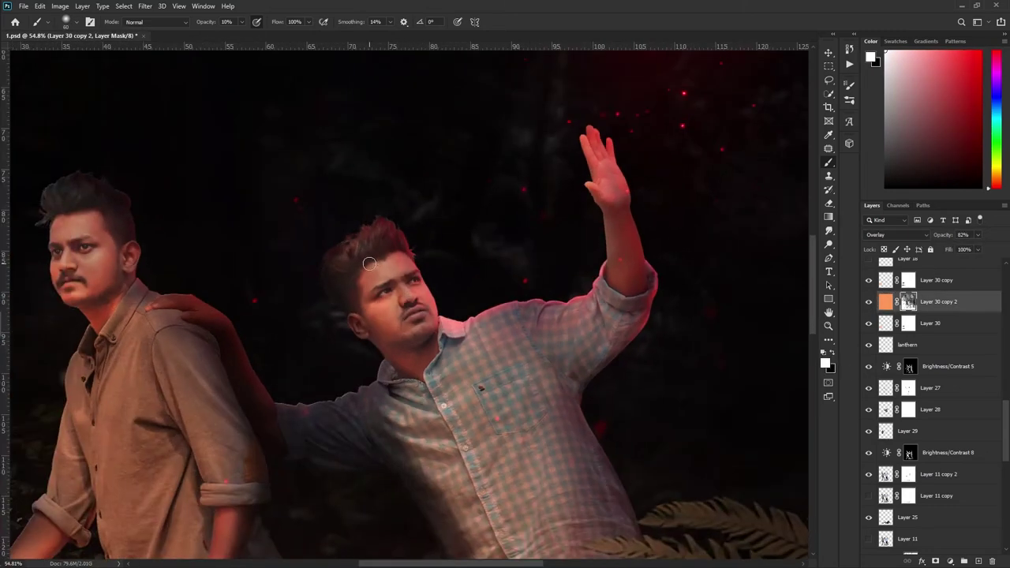
scroll(352, 302, "down", 3)
scroll(395, 316, "up", 4)
scroll(906, 462, "up", 5)
- Paint black on Layer 38's mask to hide the red glow on the raised finger
left_click(916, 440)
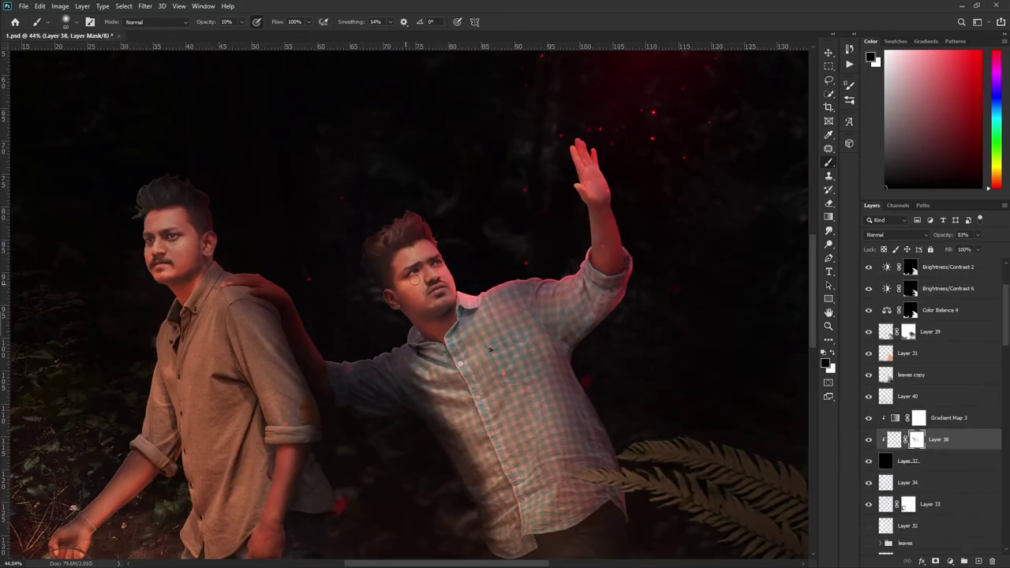
scroll(464, 323, "down", 4)
left_click(894, 439)
scroll(438, 247, "up", 5)
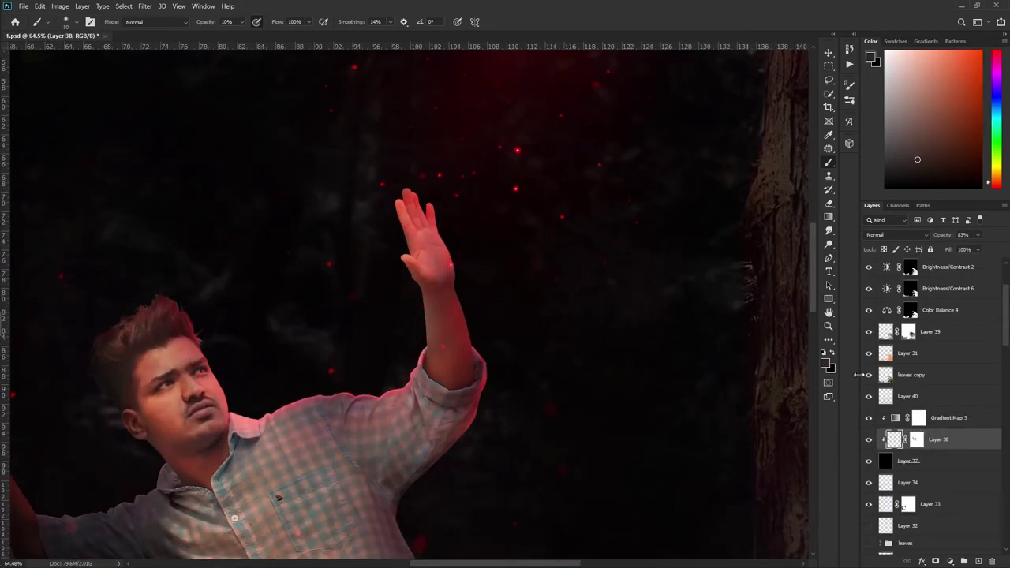
scroll(427, 225, "up", 2)
key("ctrl+backslash")
key("x")
left_click_drag(410, 231, 388, 179)
- Save the document with the softened overlay and masked glow
scroll(396, 148, "up", 2)
scroll(451, 280, "down", 2)
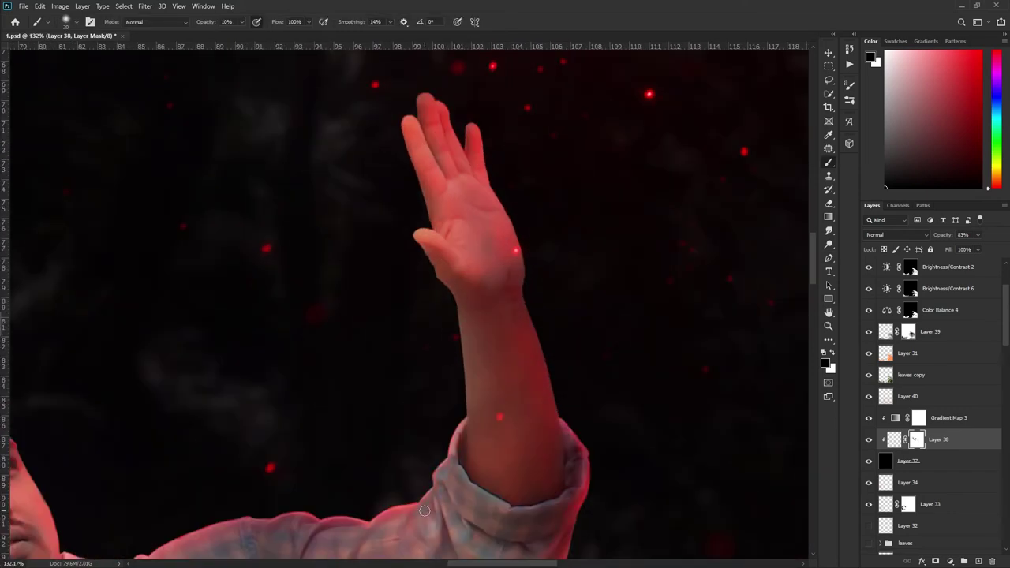
scroll(313, 528, "down", 2)
scroll(526, 496, "down", 2)
scroll(478, 537, "down", 3)
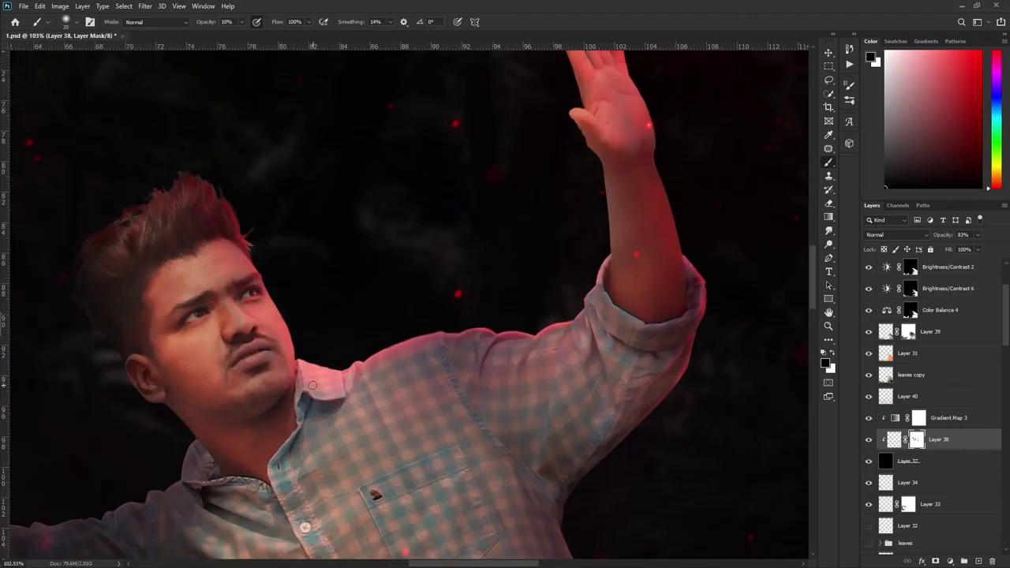
scroll(389, 293, "down", 3)
scroll(388, 293, "down", 2)
left_click(388, 365, "ctrl")
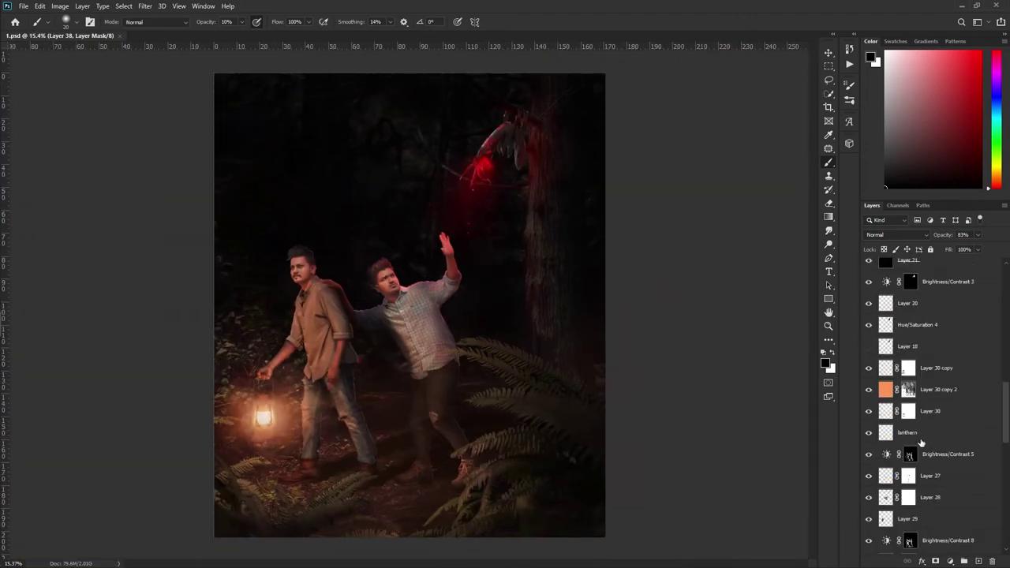
scroll(410, 298, "down", 2)
key("ctrl+s")
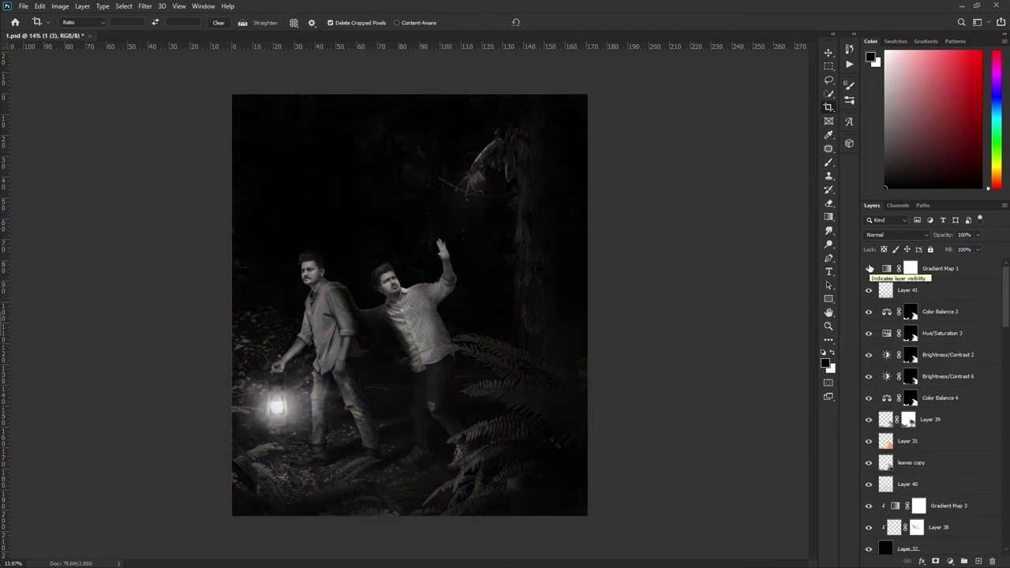
- Add a new layer above Layer 40 and brush warm orange light over the dark background
left_click(829, 163)
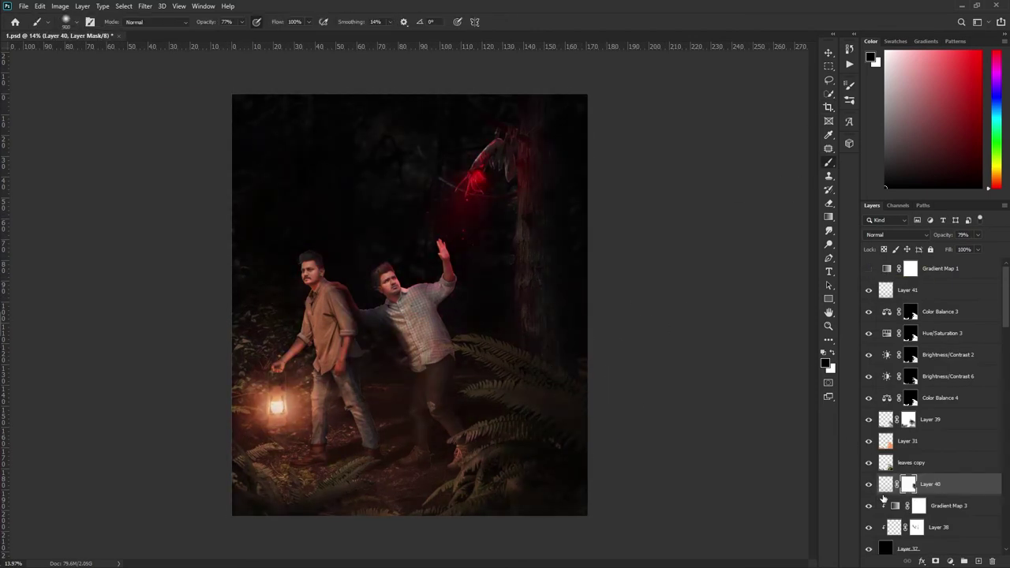
key("ctrl+j")
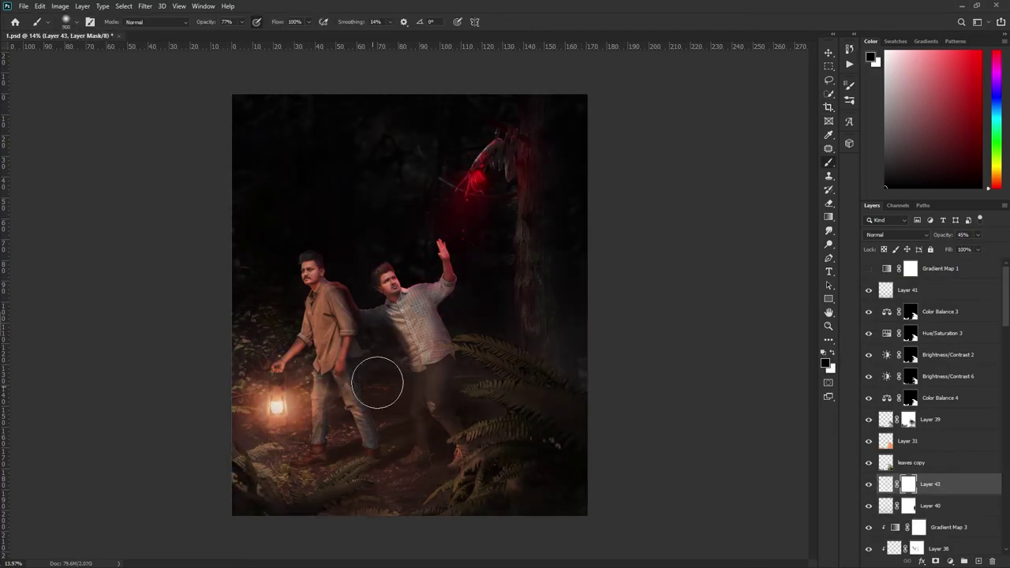
left_click(886, 484)
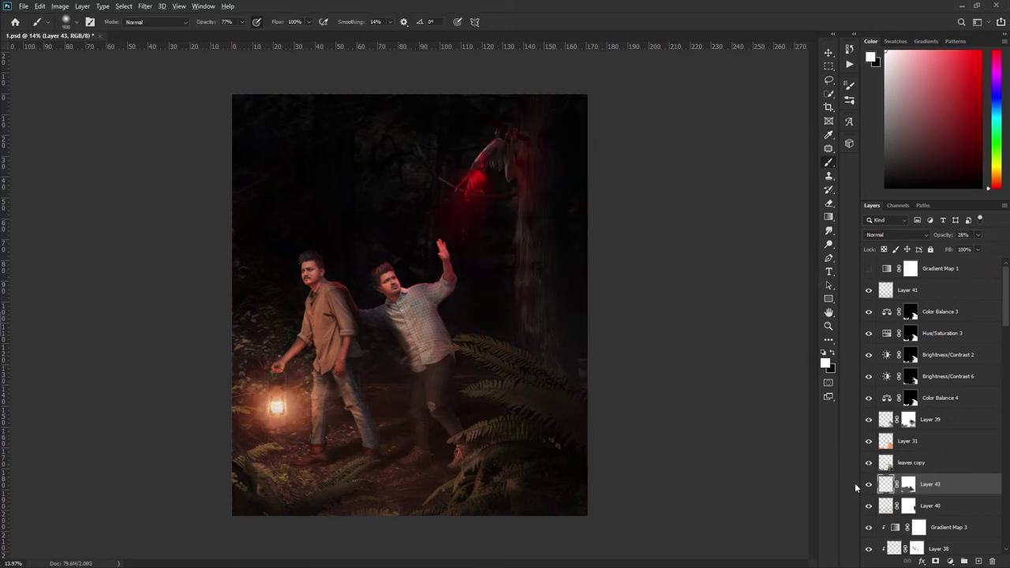
left_click(908, 485)
left_click(833, 355)
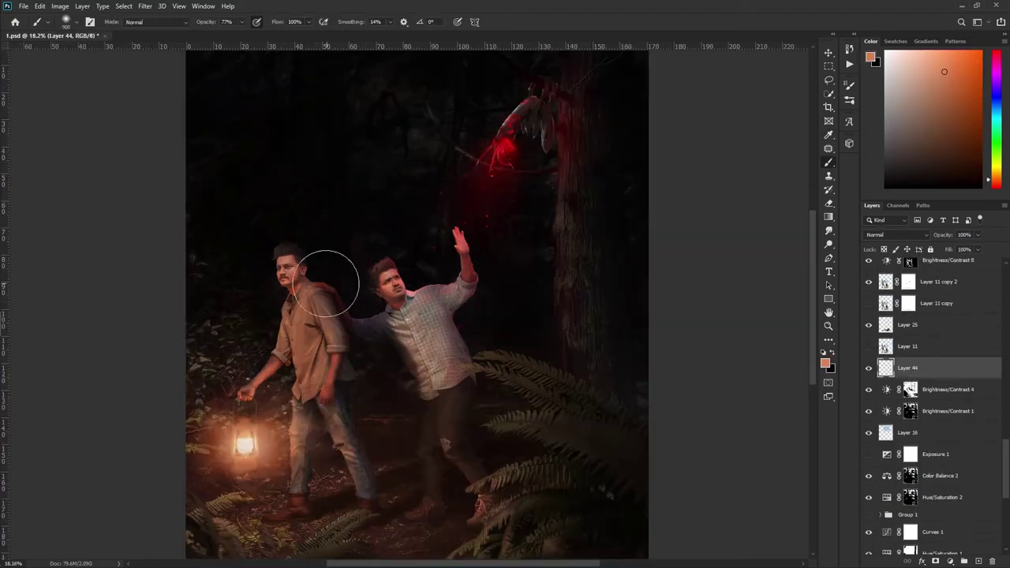
left_click_drag(327, 283, 316, 63)
left_click_drag(259, 229, 260, 158)
mouse_move(280, 250)
left_mouse_down()
mouse_move(463, 308)
mouse_move(408, 98)
mouse_move(244, 309)
left_mouse_up()
- Blend the orange light in Color Dodge and duplicate it as an Overlay copy
left_click(898, 234)
left_click(899, 280)
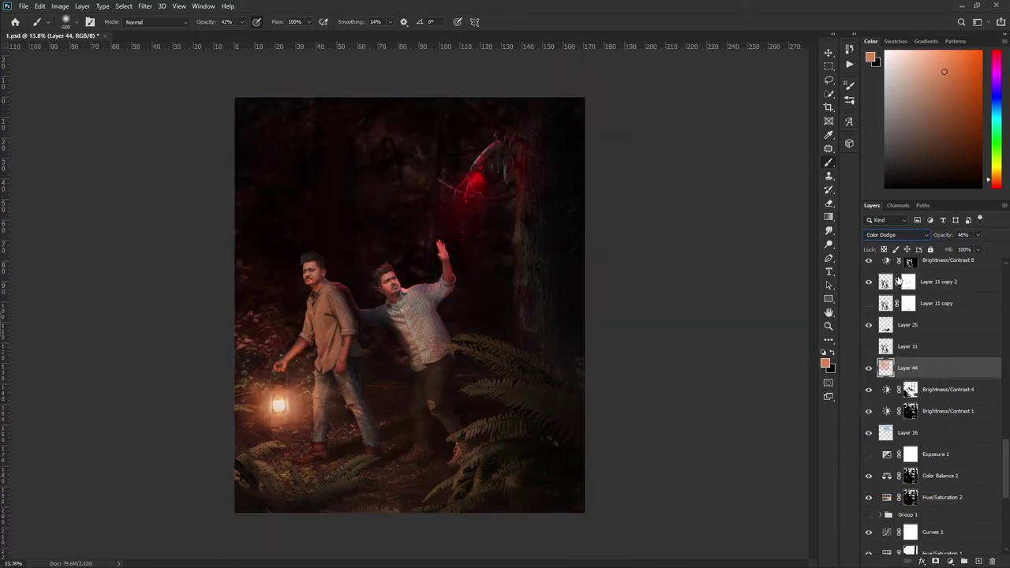
key("ctrl+j")
left_click(950, 561)
key("d")
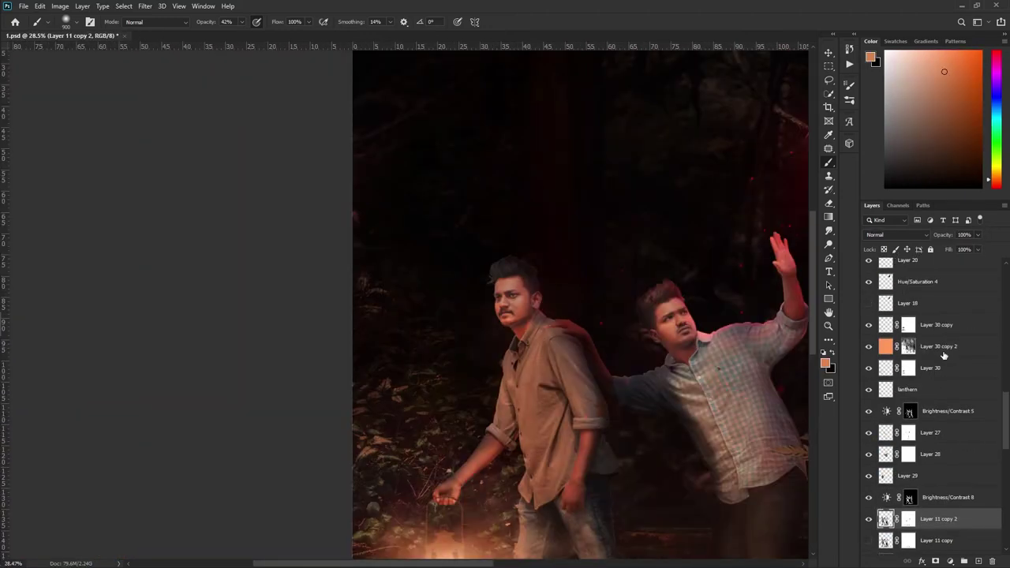
- Zoom in to inspect the rough hair edges on both men
left_click(945, 357)
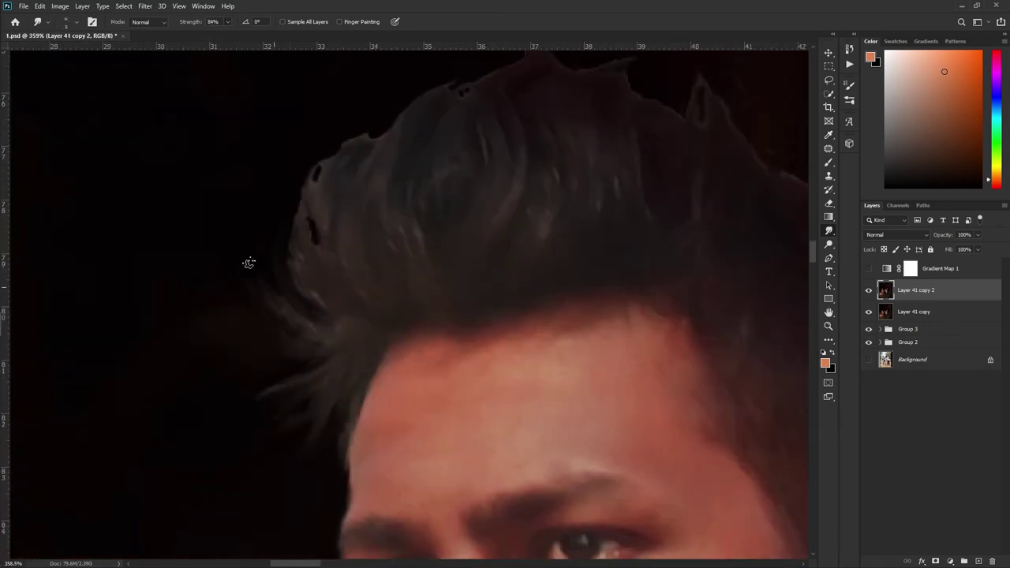
scroll(292, 292, "down", 2)
scroll(289, 294, "down", 5)
scroll(386, 243, "up", 6)
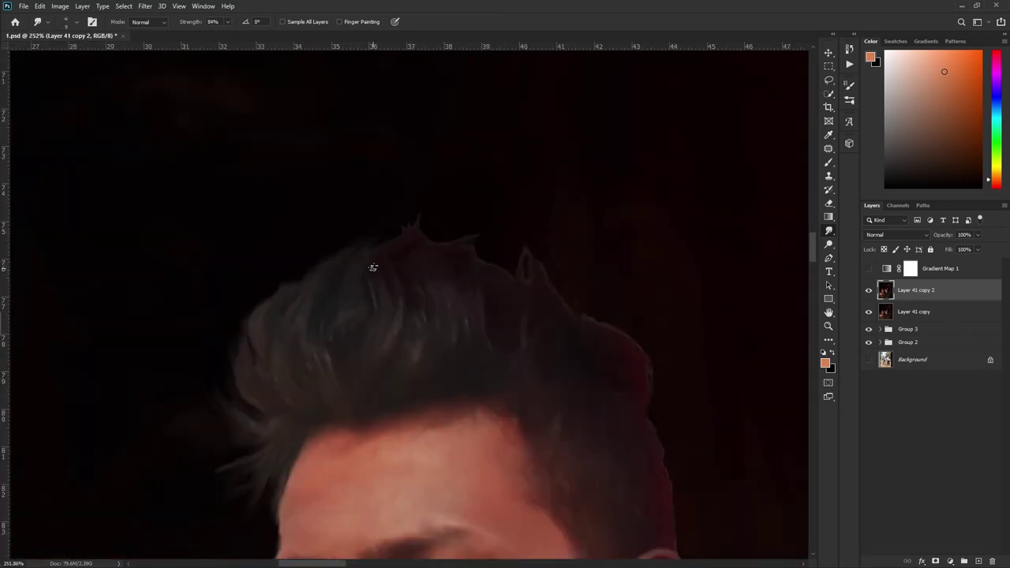
key("ctrl+0")
scroll(192, 139, "up", 5)
scroll(192, 139, "down", 1)
key("ctrl+0")
scroll(413, 164, "up", 4)
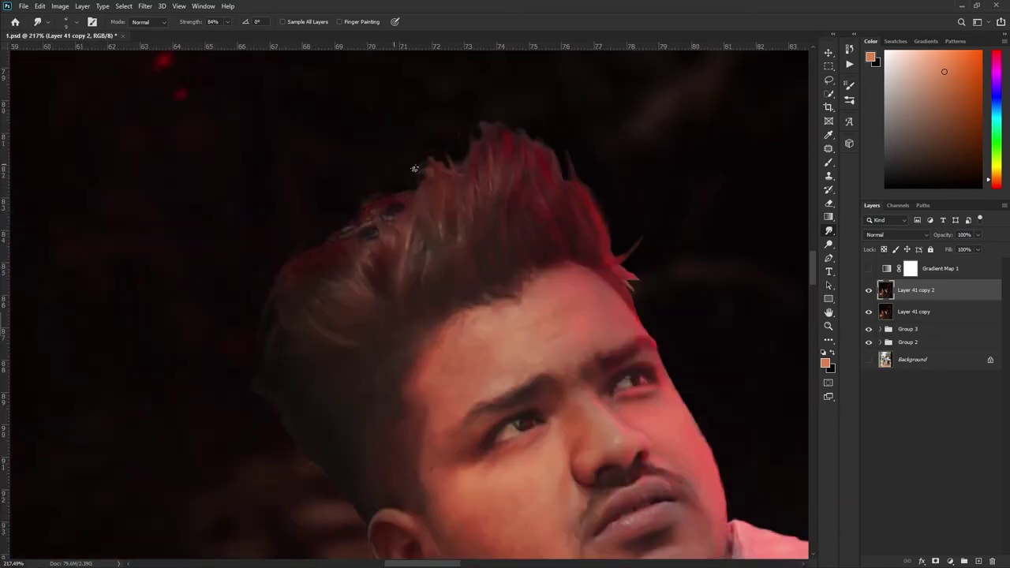
scroll(467, 210, "up", 1)
scroll(420, 246, "up", 1)
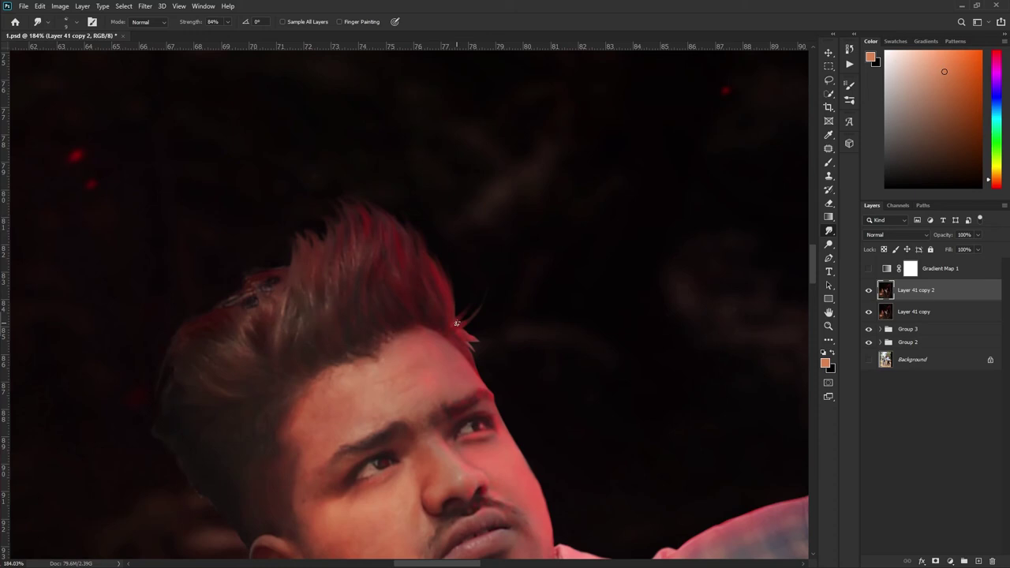
scroll(465, 316, "down", 2)
scroll(464, 340, "up", 2)
scroll(467, 309, "down", 2)
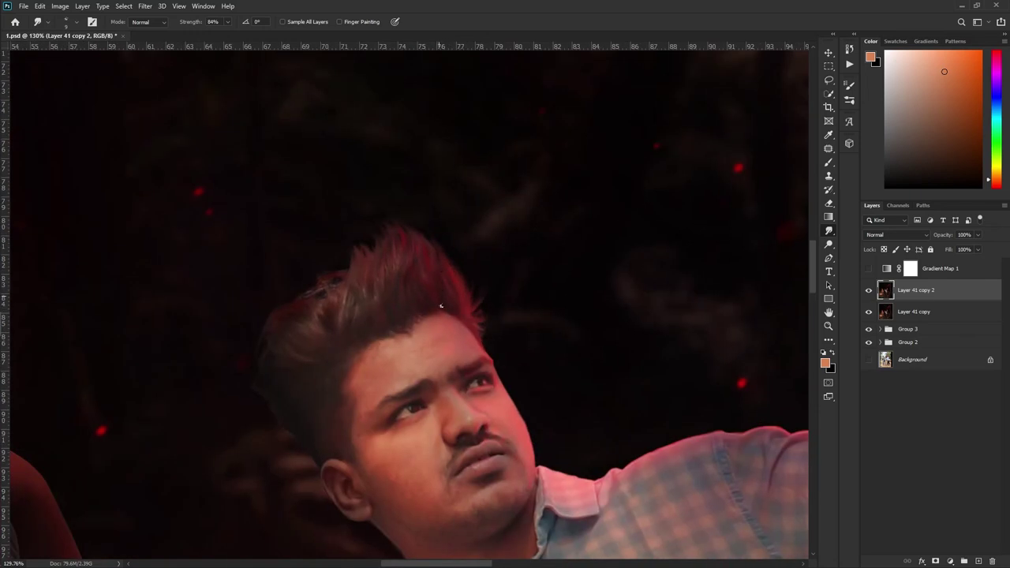
scroll(351, 274, "up", 2)
scroll(311, 357, "up", 1)
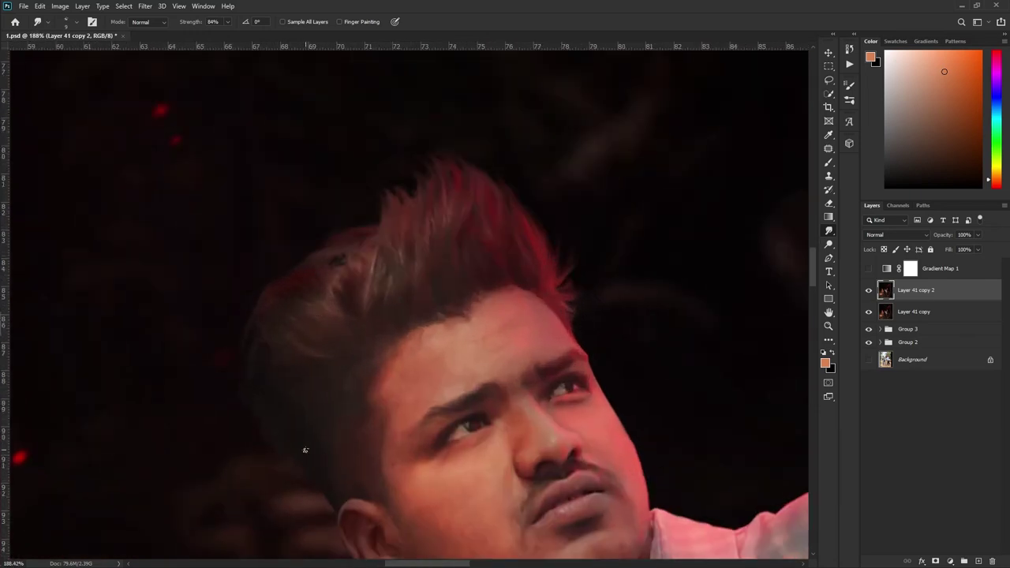
scroll(324, 351, "down", 2)
scroll(320, 377, "down", 3)
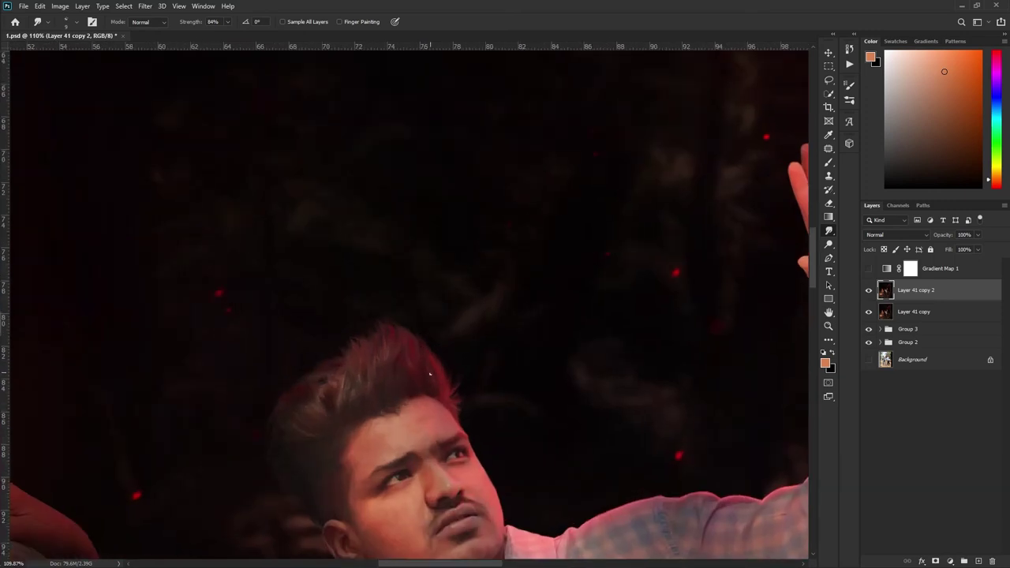
scroll(442, 293, "down", 3)
scroll(237, 355, "up", 3)
scroll(363, 355, "up", 2)
- Paint orange on the hair on a new Overlay layer and smudge the edges
key("ctrl+shift+alt+n")
key("b")
left_click_drag(395, 279, 293, 348)
key("shift+alt+o")
key("r")
scroll(384, 328, "down", 3)
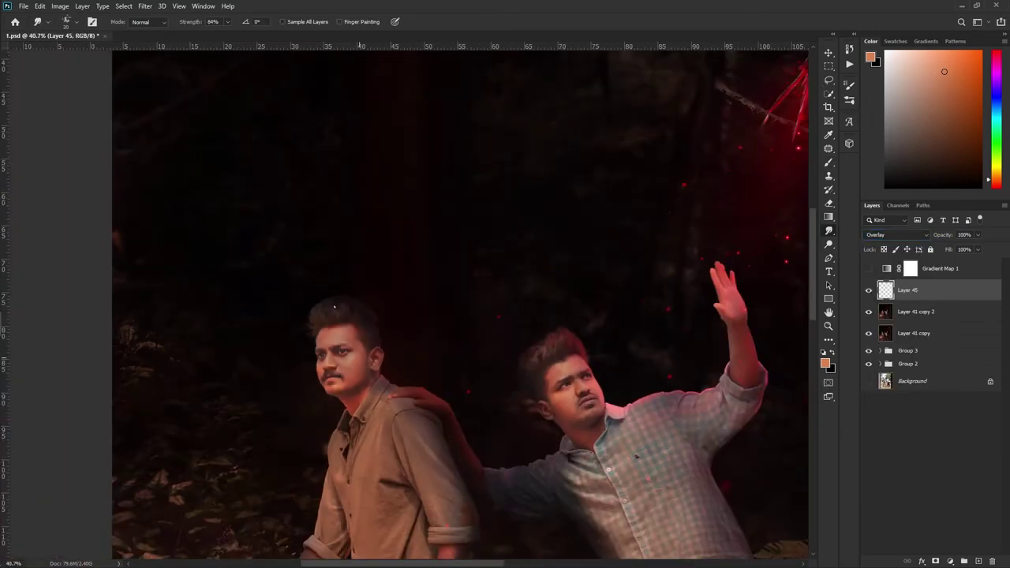
scroll(385, 329, "up", 3)
key("e")
scroll(385, 330, "down", 3)
scroll(644, 312, "down", 2)
- Merge the hair tint down and stamp a merged copy of the visible image
key("ctrl+e")
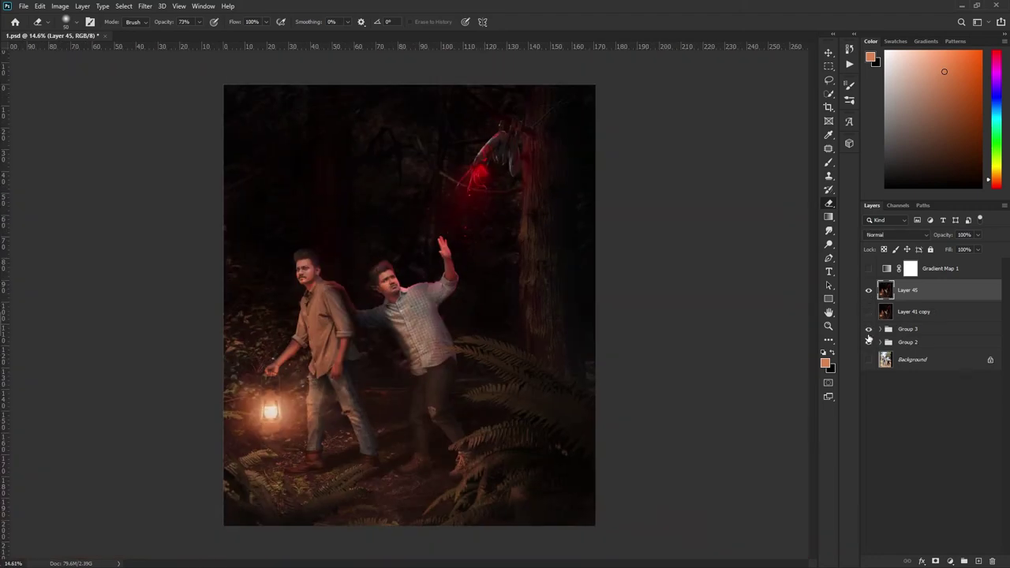
left_click(869, 268)
key("ctrl+j")
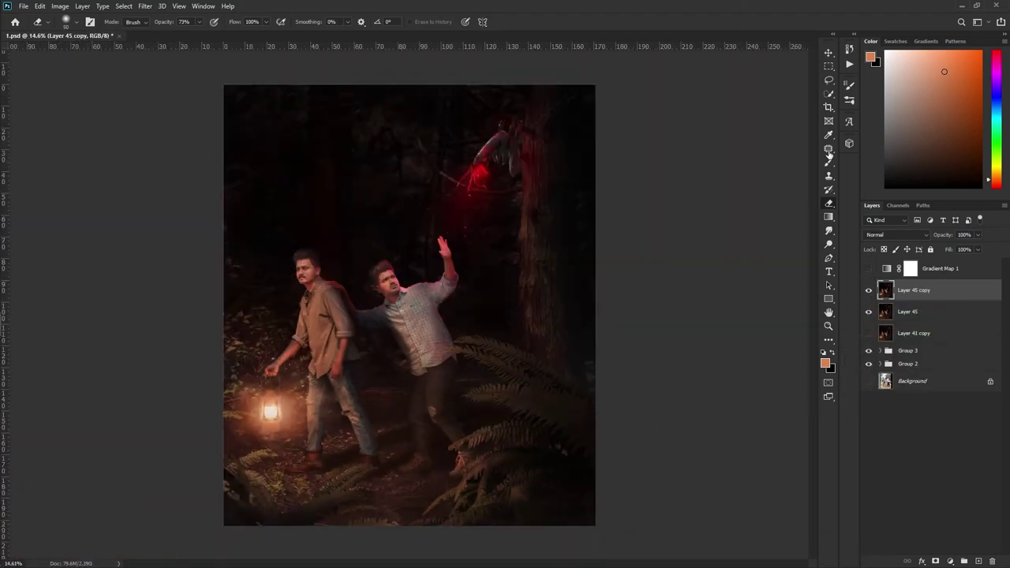
key("c")
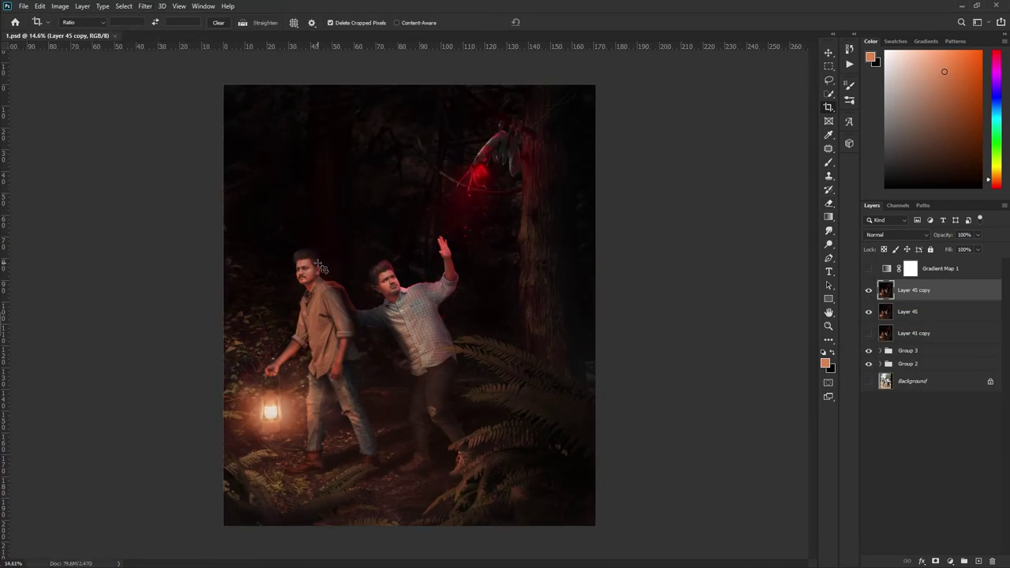
left_click(145, 5)
- In Camera Raw, set Temperature to -2 and Shadows to -49 on the merged layer
left_click(158, 73)
left_click_drag(904, 203, 903, 203)
left_click_drag(904, 219, 901, 219)
mouse_move(904, 269)
left_mouse_down()
mouse_move(902, 285)
mouse_move(930, 302)
mouse_move(873, 301)
left_mouse_up()
mouse_move(904, 318)
left_mouse_down()
mouse_move(896, 317)
mouse_move(901, 360)
left_mouse_up()
left_click_drag(904, 375, 911, 375)
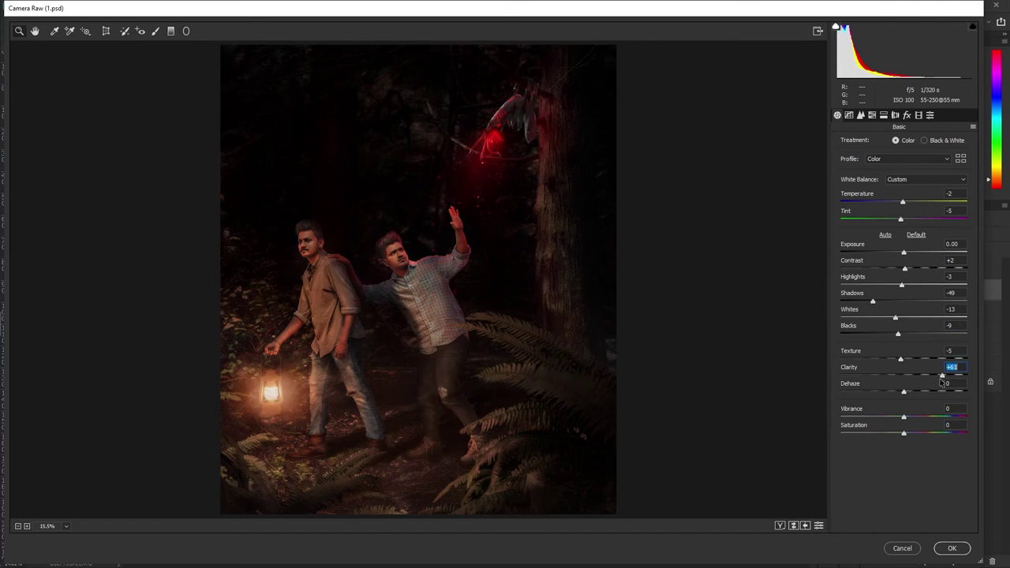
- Shift HSL hues and boost saturation for the reds, oranges and yellows
left_click(862, 114)
mouse_move(904, 175)
left_mouse_down()
mouse_move(901, 193)
mouse_move(931, 210)
left_mouse_up()
left_click_drag(904, 279, 903, 279)
left_click(872, 140)
mouse_move(904, 210)
left_mouse_down()
mouse_move(929, 210)
mouse_move(906, 193)
mouse_move(919, 175)
mouse_move(901, 193)
mouse_move(909, 210)
left_mouse_up()
left_click(911, 141)
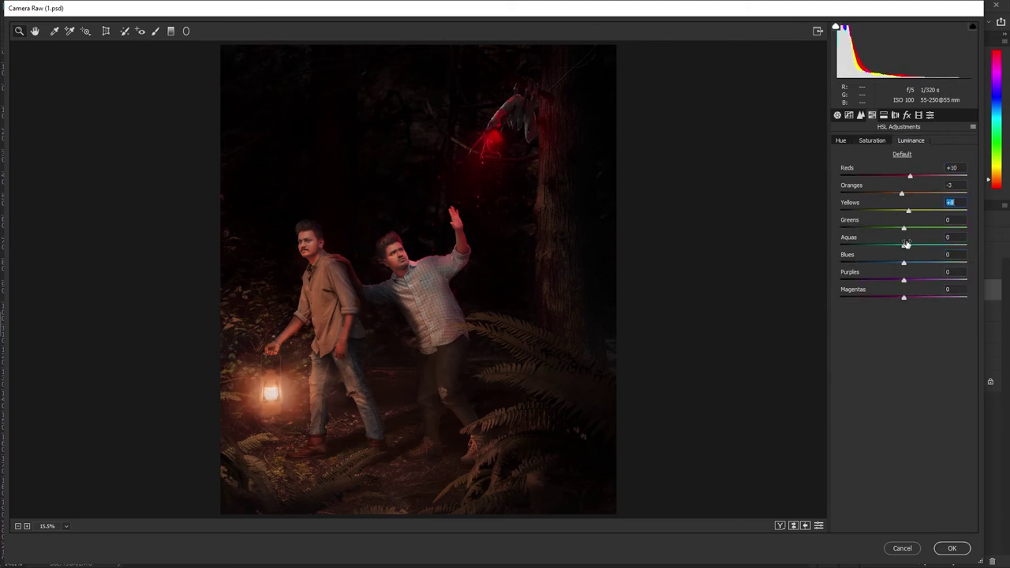
- Add a -5 vignette and set Calibration Shadows Tint to -66, then apply the grade
left_click(907, 114)
left_click_drag(904, 251, 901, 252)
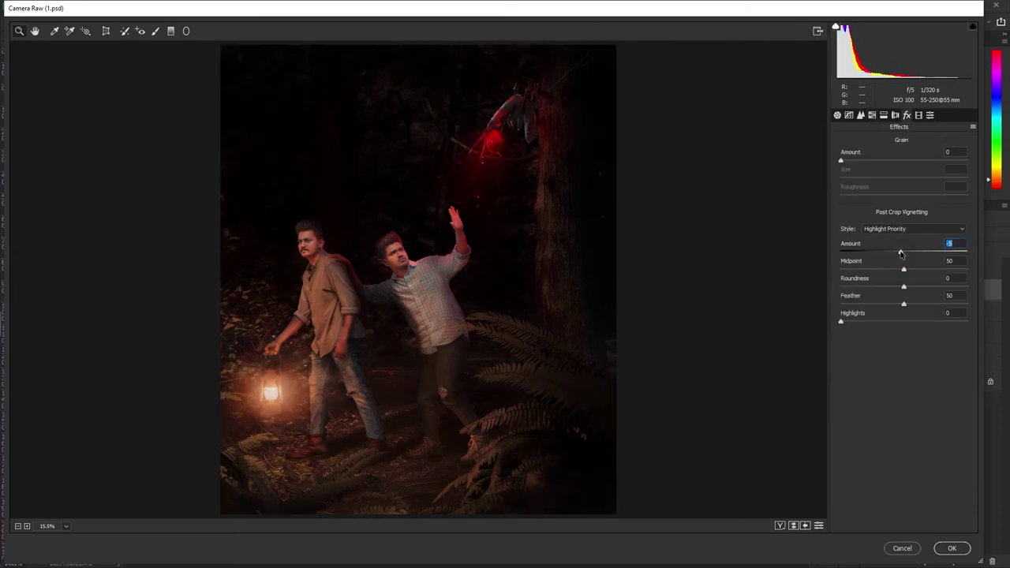
left_click(919, 114)
left_click_drag(904, 183, 862, 183)
left_click_drag(904, 314, 906, 314)
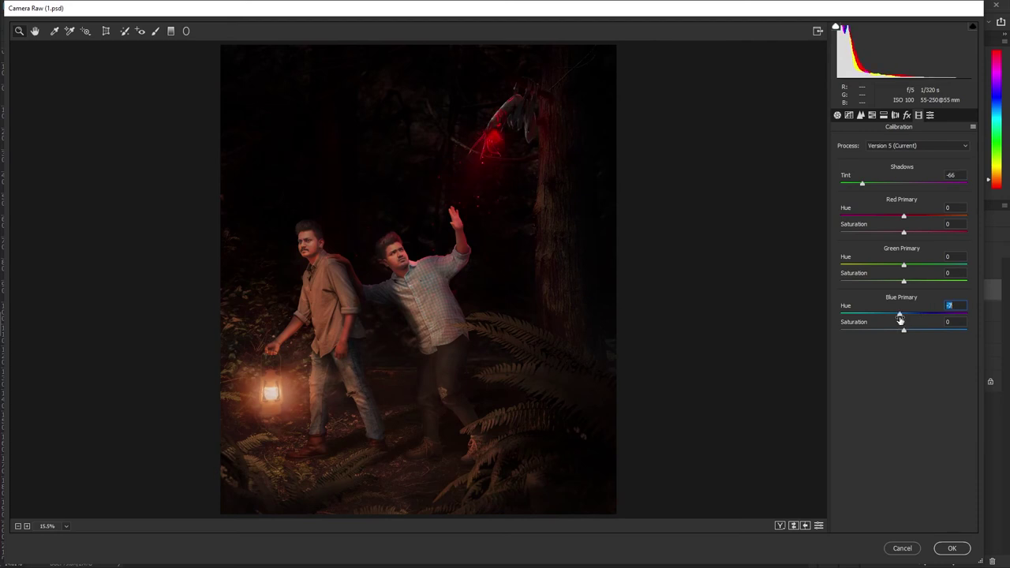
key("Return")
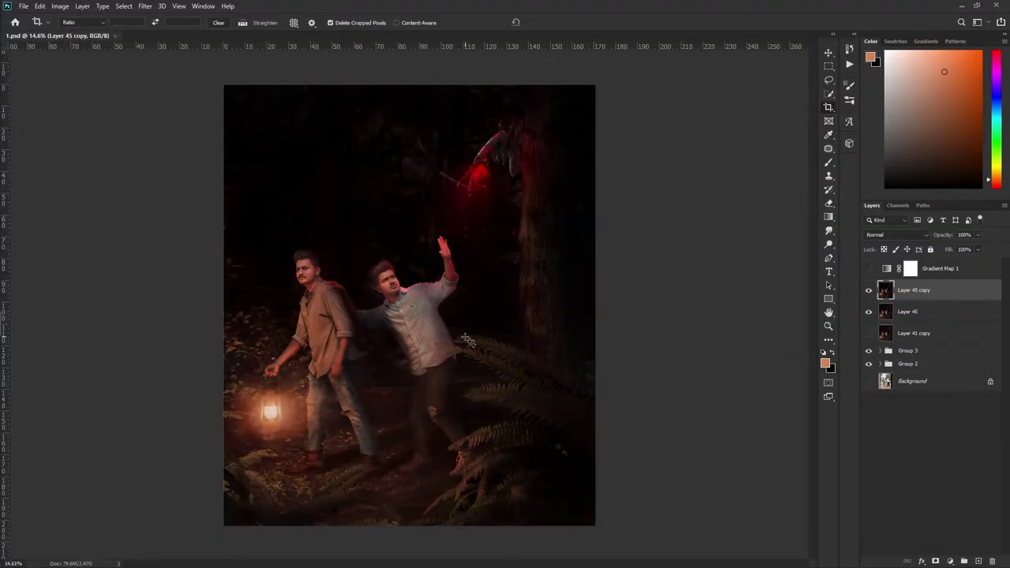
- Add a new empty layer for the haze and pick a gradient preset
key("ctrl+shift+alt+n")
key("g")
left_click(78, 22)
- Draw soft white radial gradients over the men and drop Layer 46 to near-zero opacity
key("d")
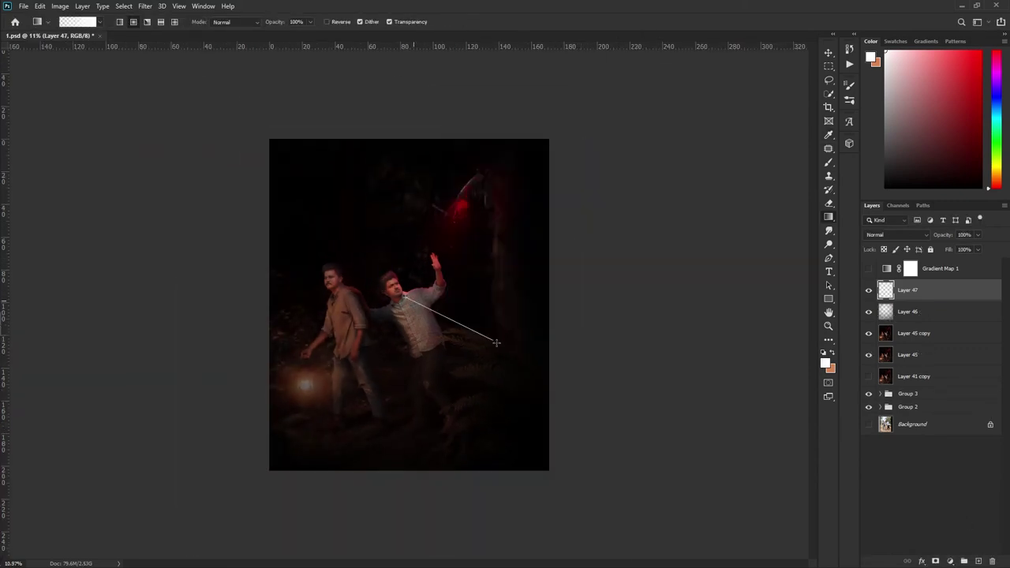
left_click_drag(406, 316, 480, 345)
left_click_drag(981, 248, 916, 249)
key("alt+bracketleft")
key("ctrl+s")
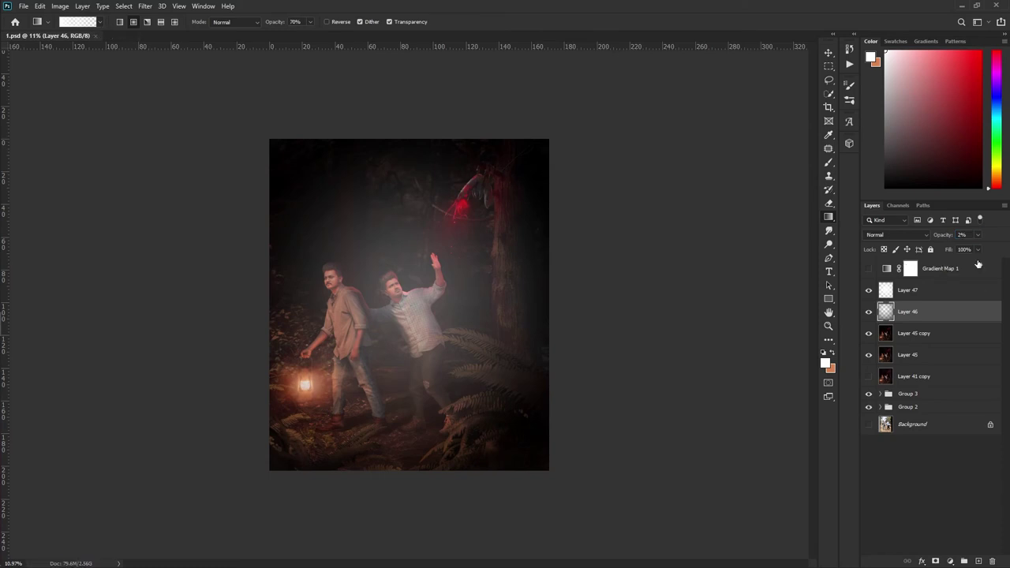
- Set the haze layer opacity to 25% and move Layer 47 below Layer 46
key("alt+bracketright")
key("alt+bracketleft")
key("alt+bracketright")
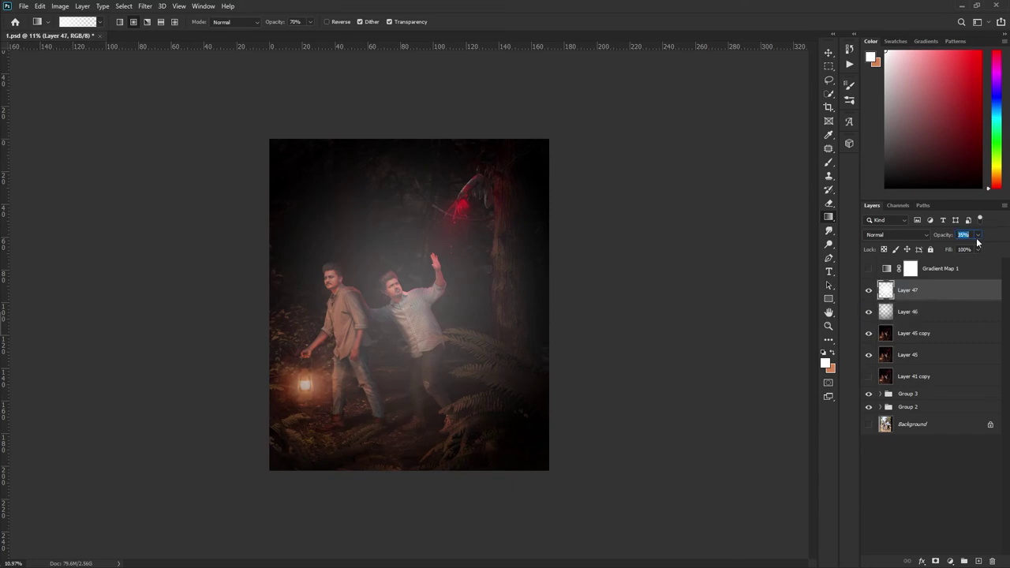
type("25")
key("Return")
- Try Linear Burn, then put Layer 47 above Layer 46 in Overlay at 3% opacity
key("ctrl+bracketleft")
left_click(896, 234)
left_click(878, 294)
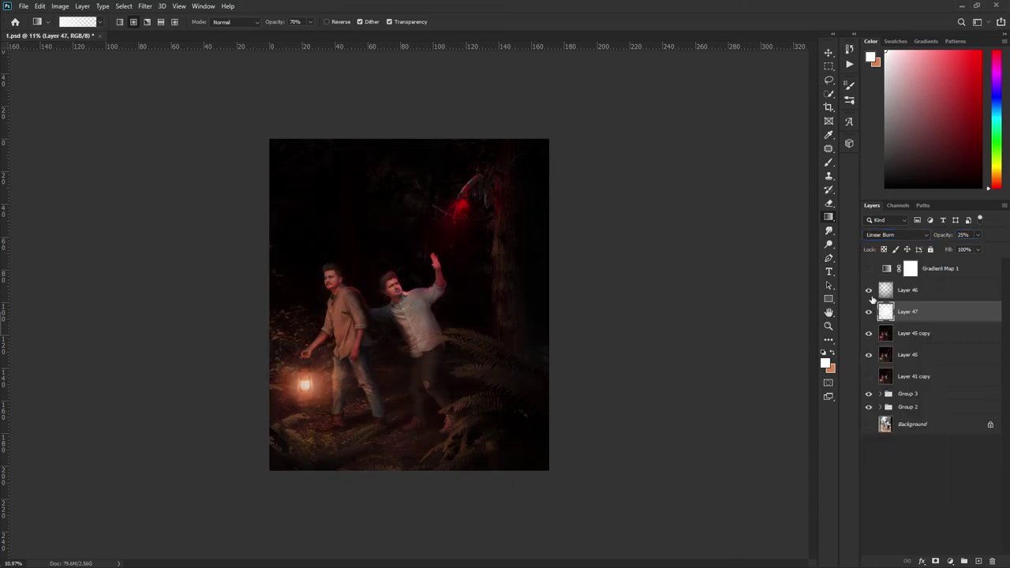
left_click(869, 290)
left_click_drag(907, 290, 920, 292)
left_click(978, 235)
left_click(896, 235)
left_click(884, 378)
left_click_drag(979, 249, 953, 250)
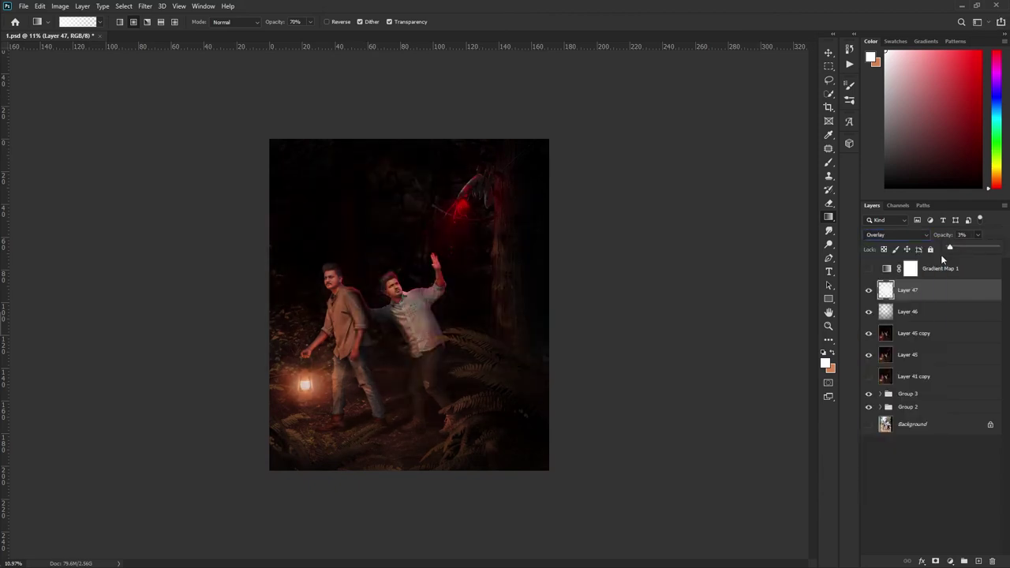
- Stamp all visible layers into a new merged layer
key("ctrl+plus")
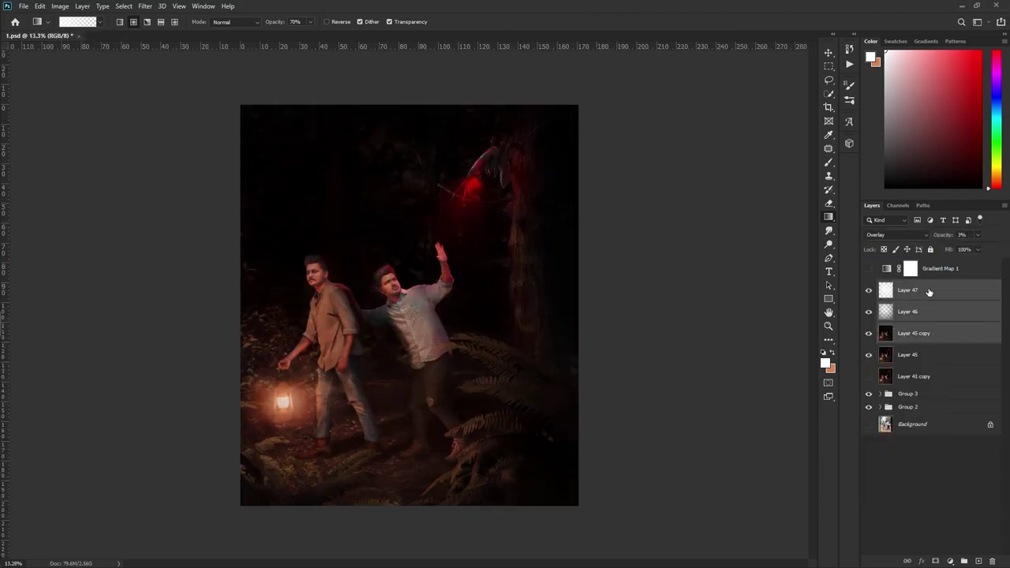
key("ctrl+shift+alt+e")
left_click_drag(699, 395, 711, 399)
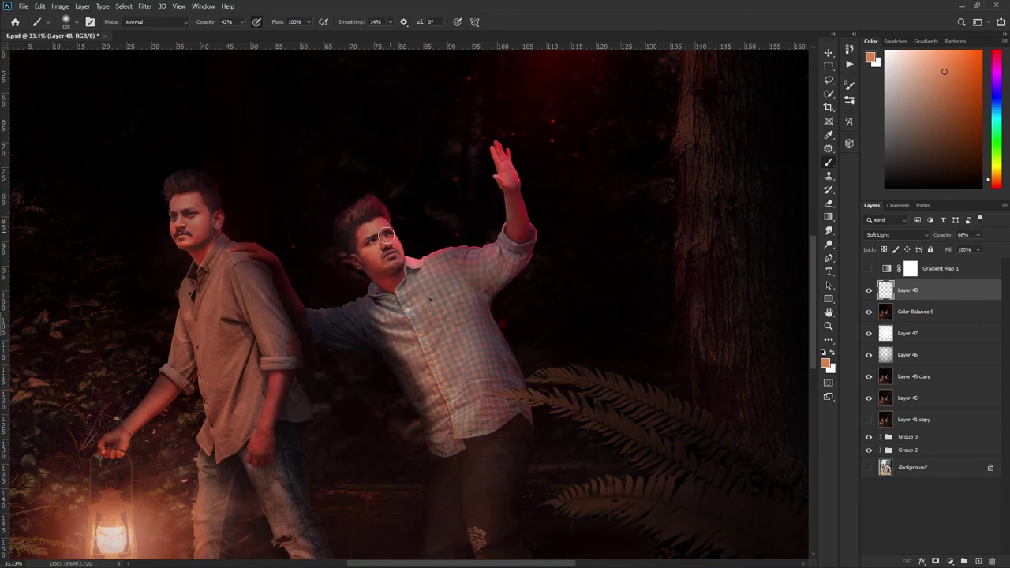
- Scroll through the panels to review the Color Balance and warm Soft Light paint layers
scroll(381, 273, "up", 2)
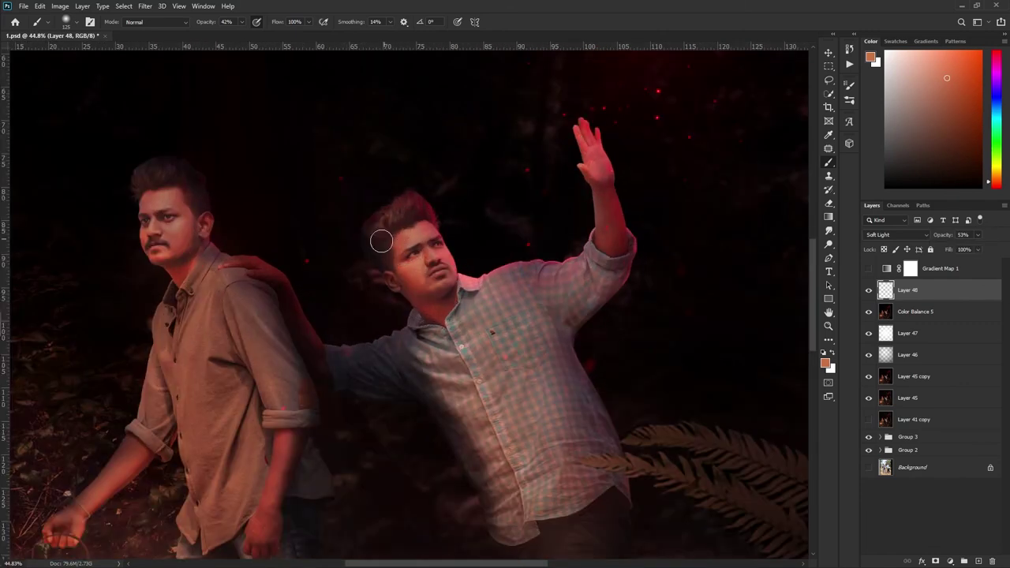
scroll(273, 380, "up", 3)
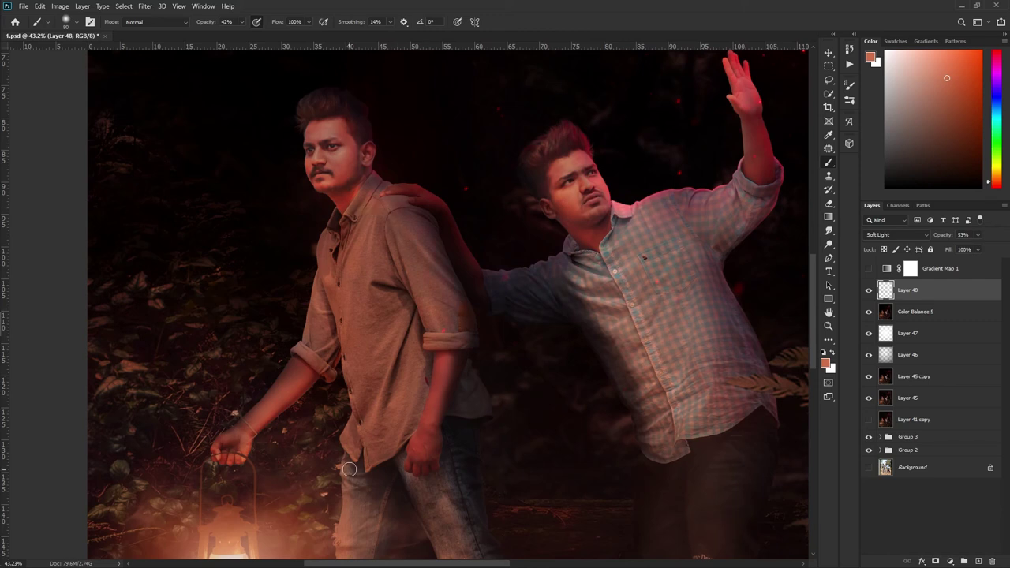
scroll(361, 476, "down", 2)
scroll(377, 486, "down", 2)
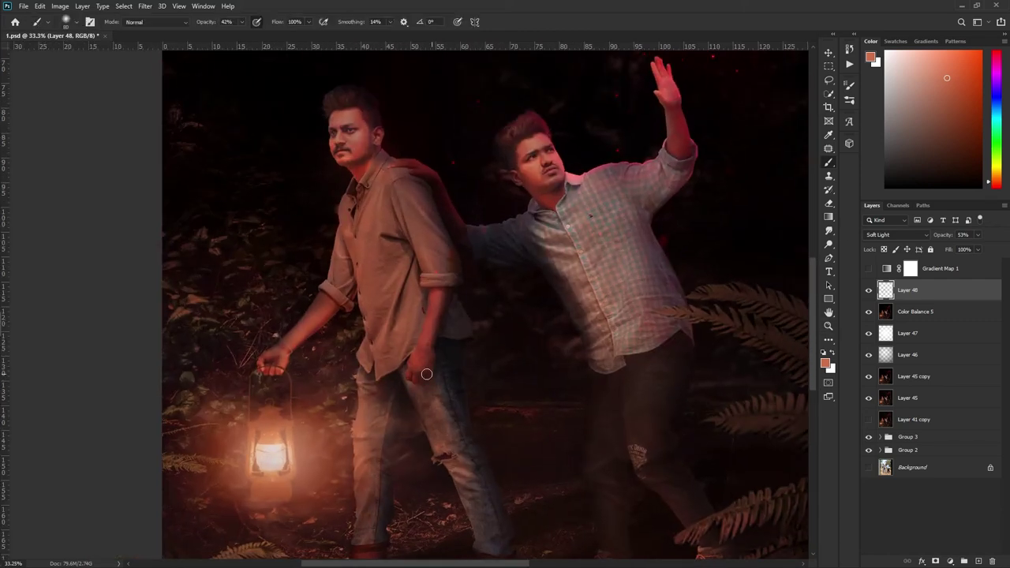
scroll(491, 543, "down", 5)
scroll(619, 461, "down", 3)
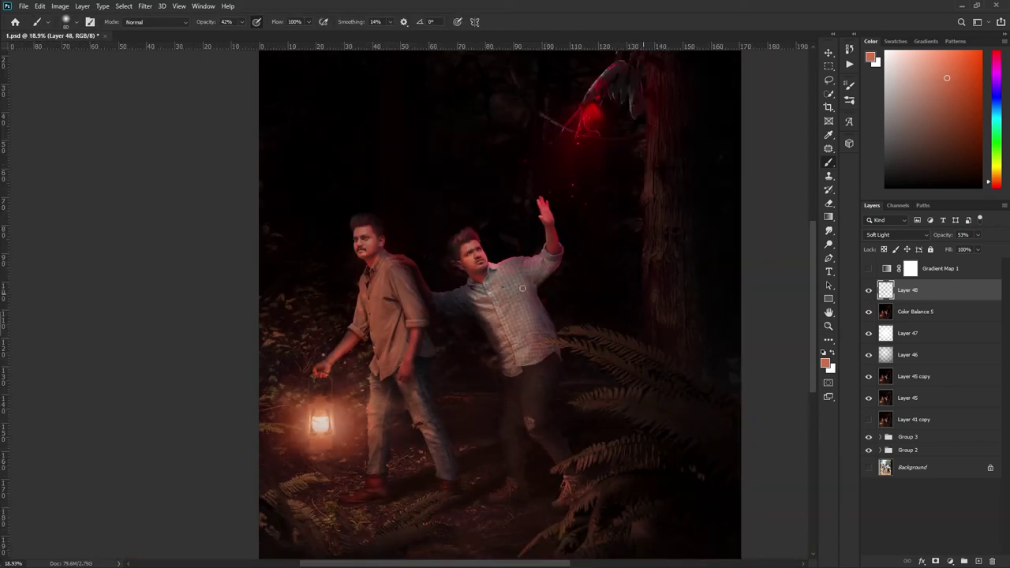
- On the Layer 48 copy, smudge the right man's hair edge to soften it
key("e")
left_click(869, 290)
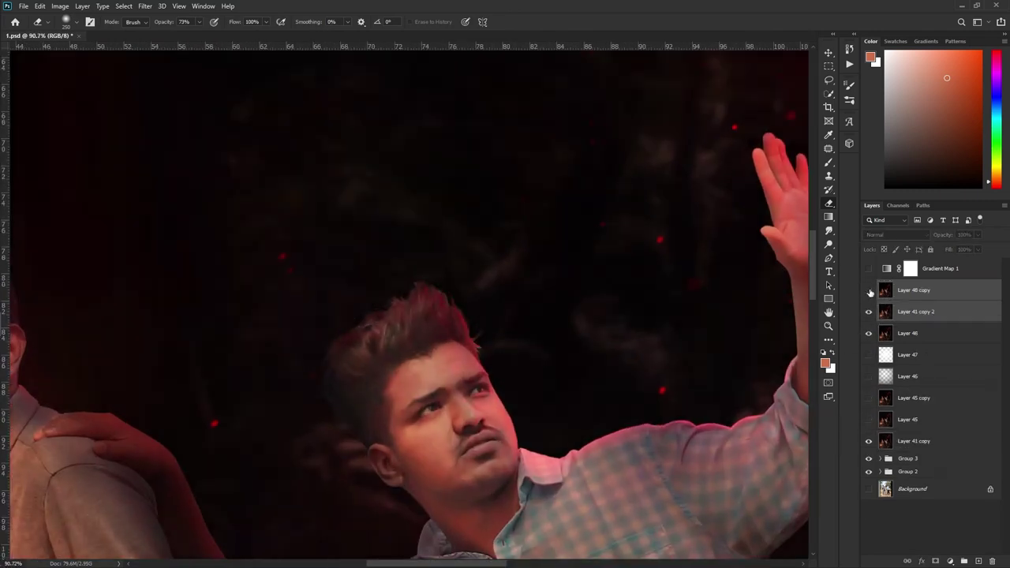
left_click(869, 289)
left_click(829, 229)
left_click(915, 290)
left_click_drag(463, 305, 547, 334)
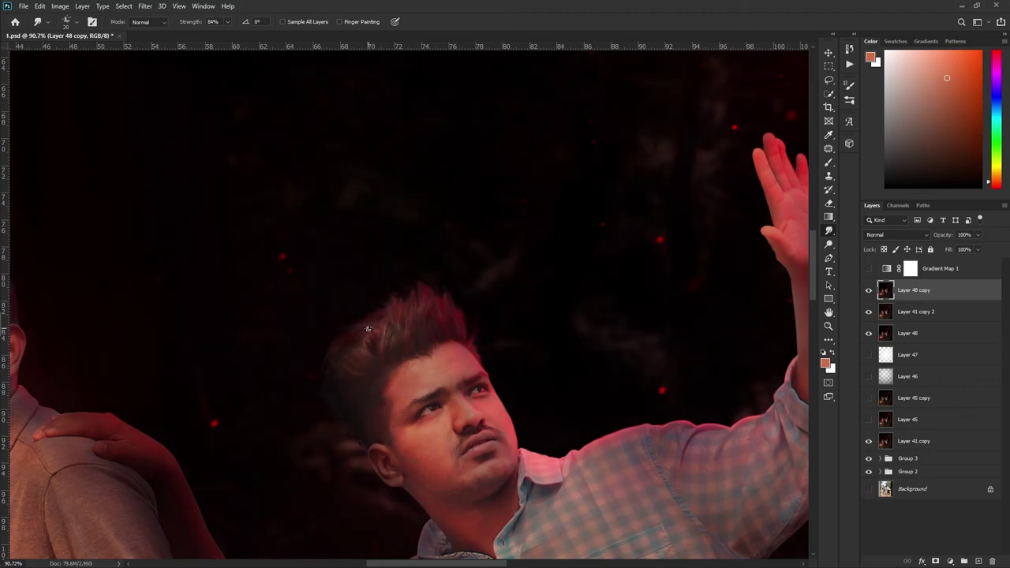
- Fit the whole image in the window, save the document, and hide Layer 48
scroll(348, 300, "down", 1, "alt")
scroll(331, 290, "down", 1, "alt")
scroll(331, 290, "down", 1, "alt")
scroll(194, 292, "up", 2, "alt")
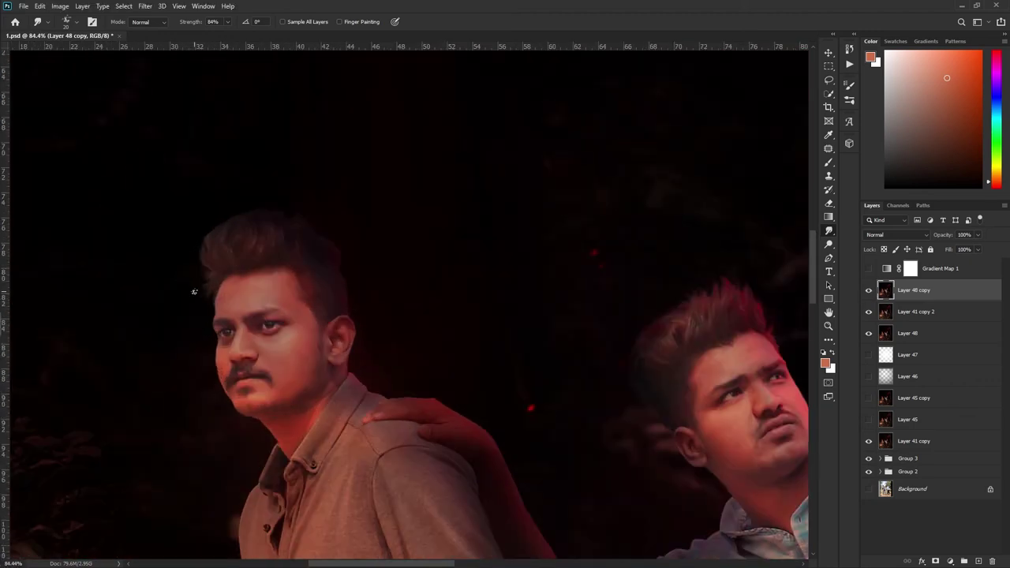
key("ctrl+0")
key("ctrl+s")
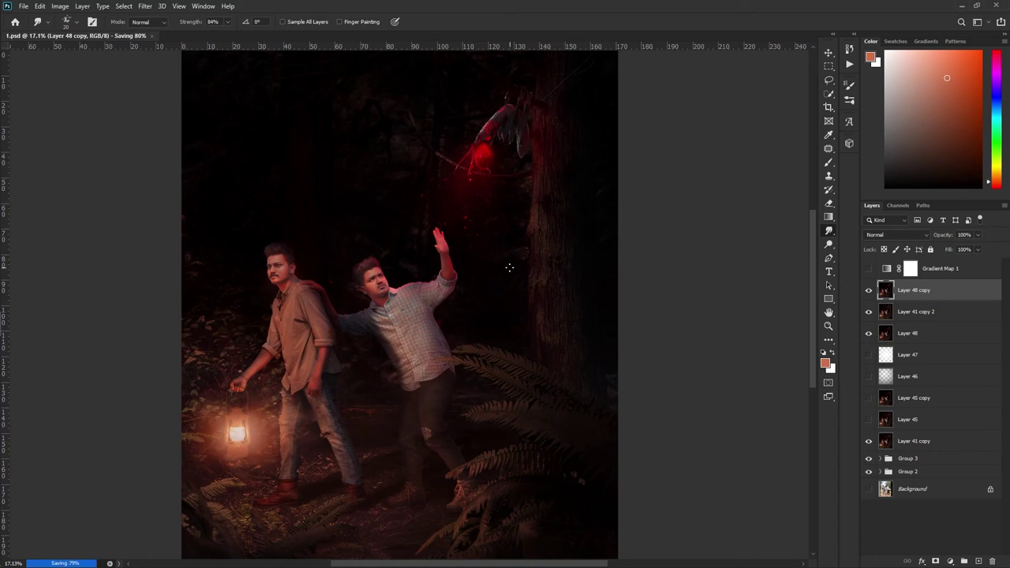
scroll(476, 269, "down", 1, "alt")
left_click(869, 334)
- Hide the rulers and all panels for a clean preview of the finished composite
scroll(663, 181, "up", 1)
scroll(662, 182, "down", 2)
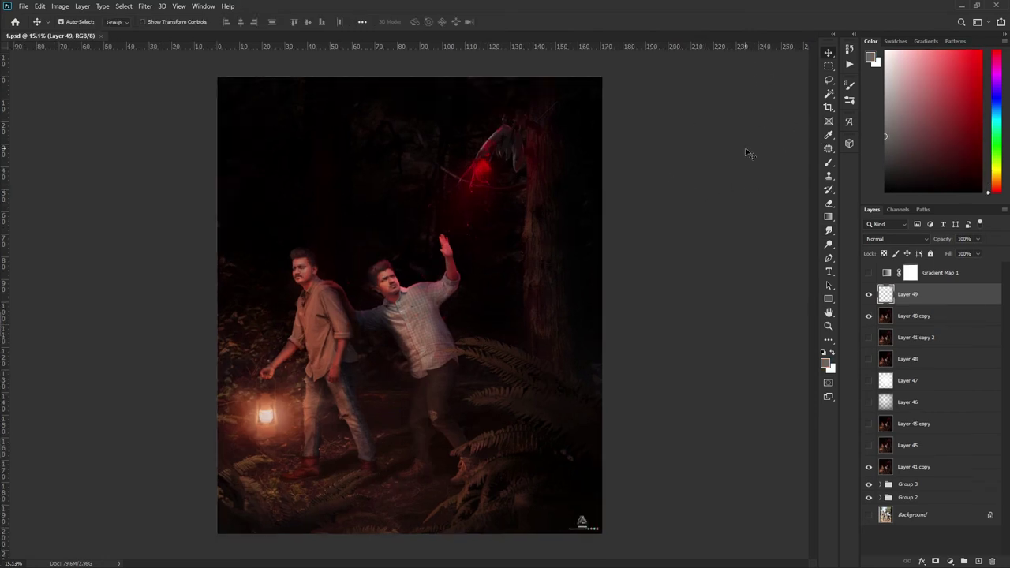
key("ctrl+r")
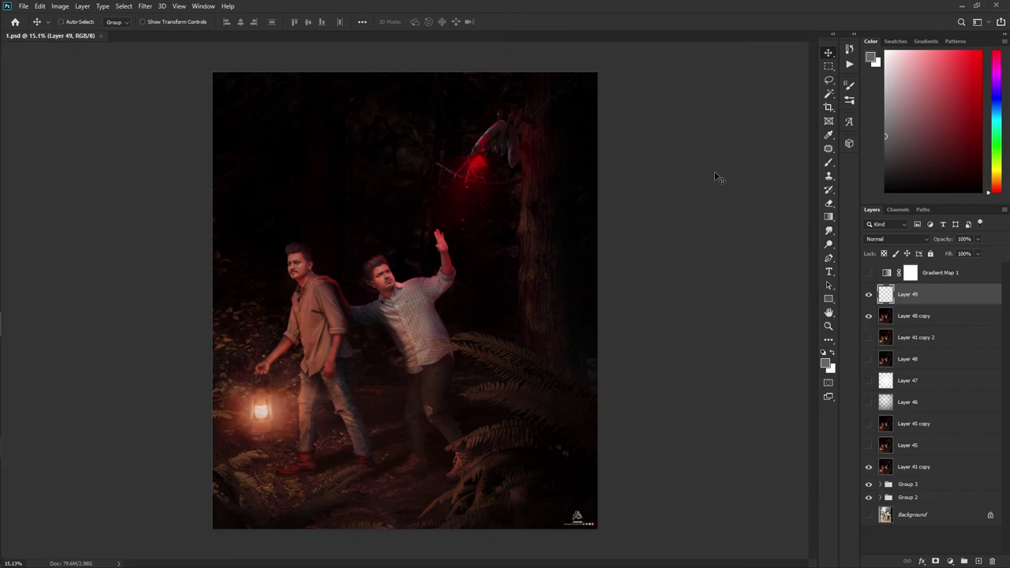
key("Tab")
key("ctrl+0")
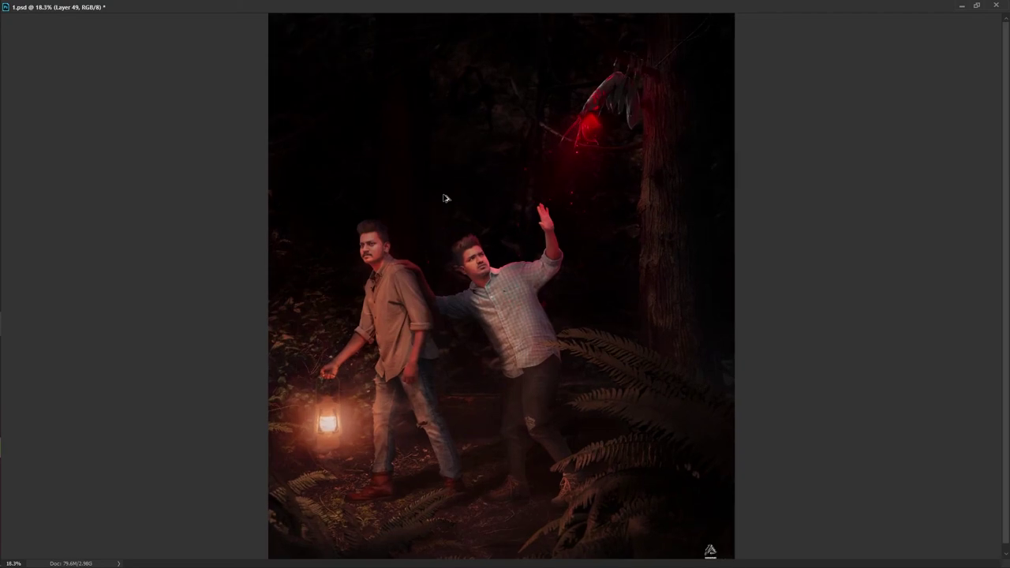
key("ctrl+minus")
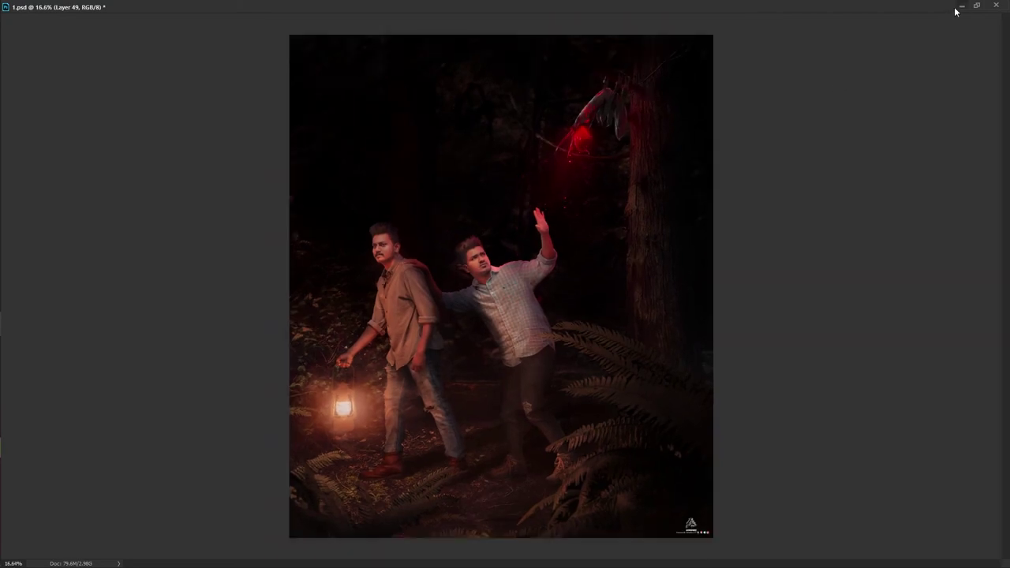
key("ctrl+0")
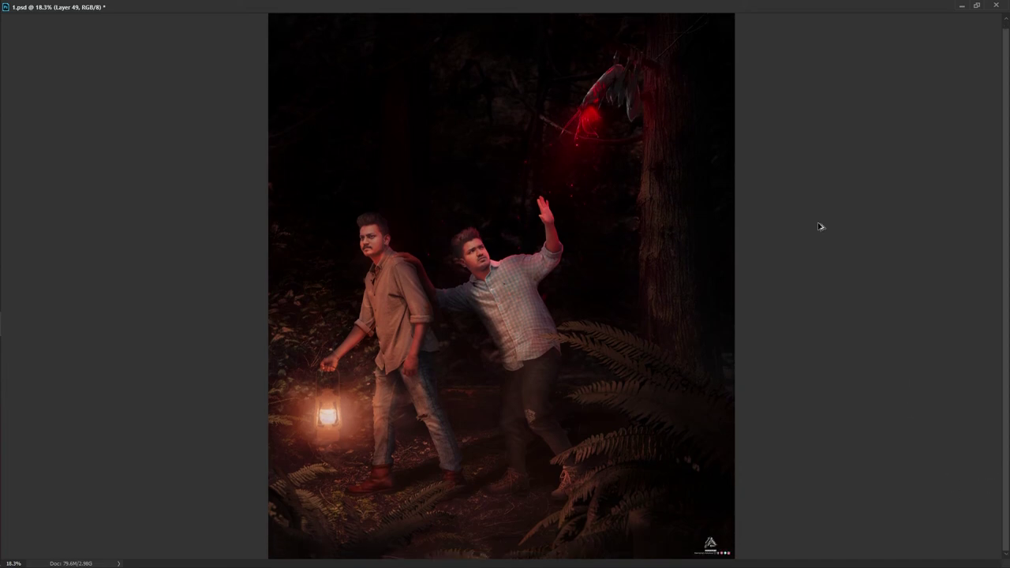
scroll(880, 178, "up", 1)
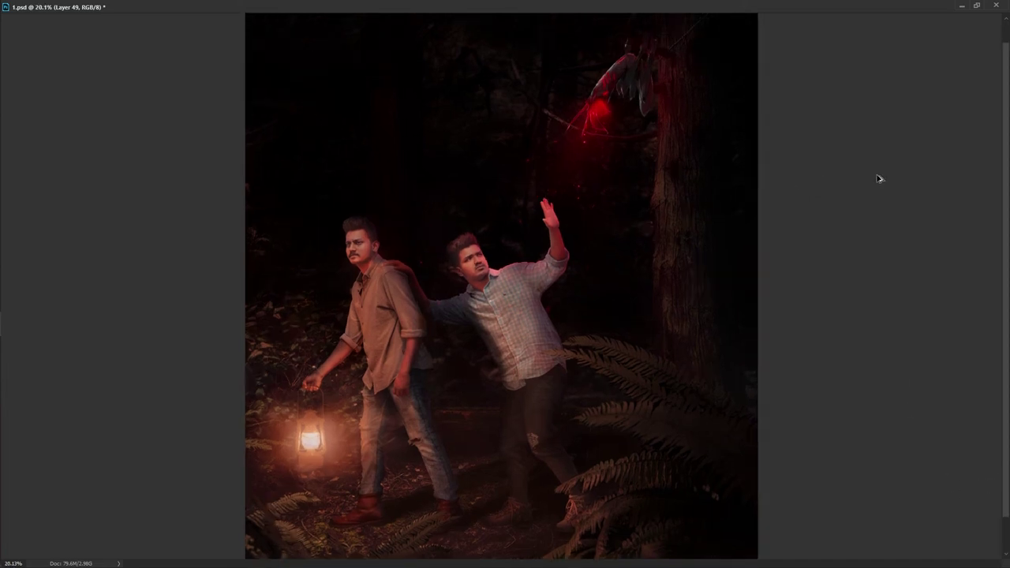
scroll(879, 179, "up", 1)
scroll(879, 179, "up", 1)
scroll(880, 178, "down", 1)
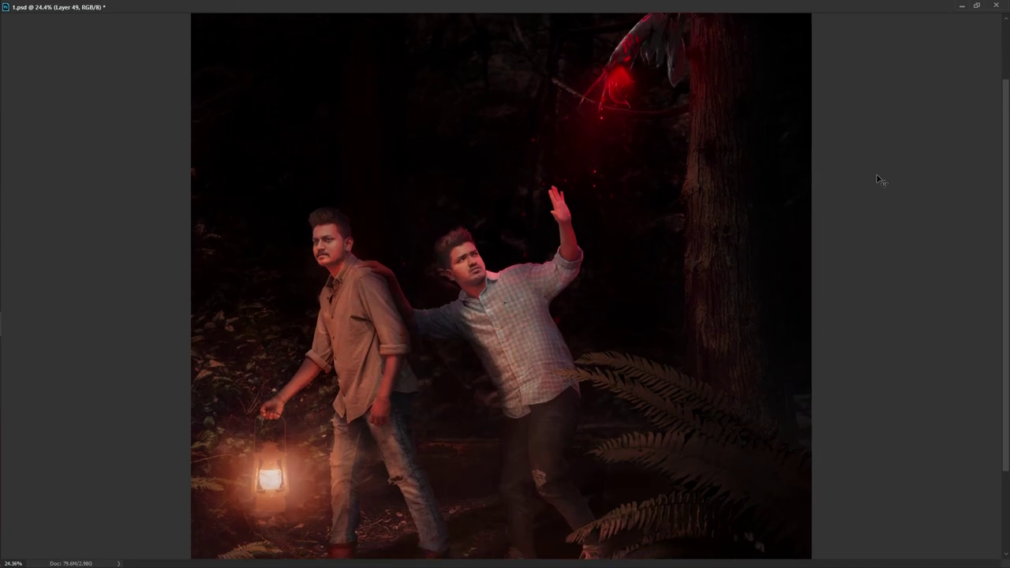